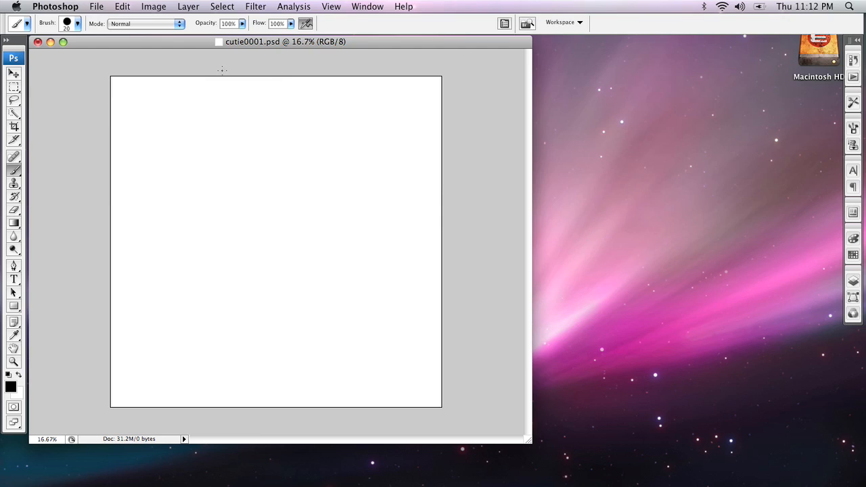
# Check the document's pixel dimensions, print size and resolution in the Image Size settings.
pyautogui.click(153, 7)
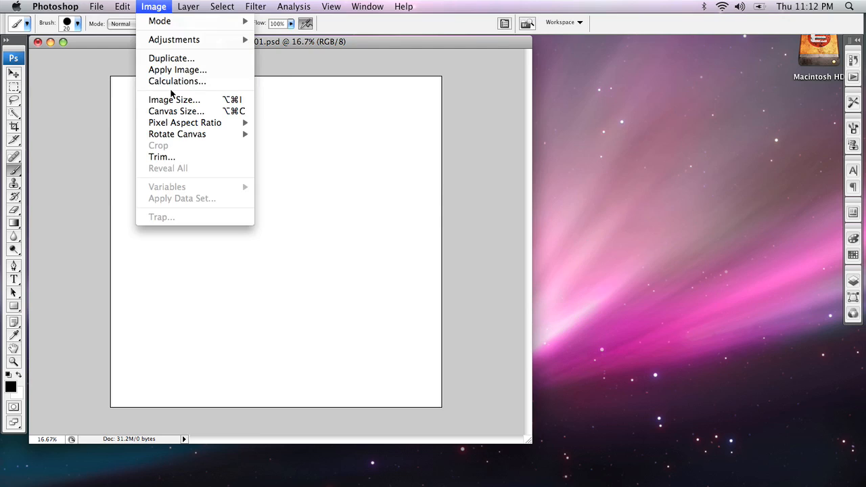
pyautogui.click(175, 98)
pyautogui.moveTo(626, 89); pyautogui.dragTo(186, 44)
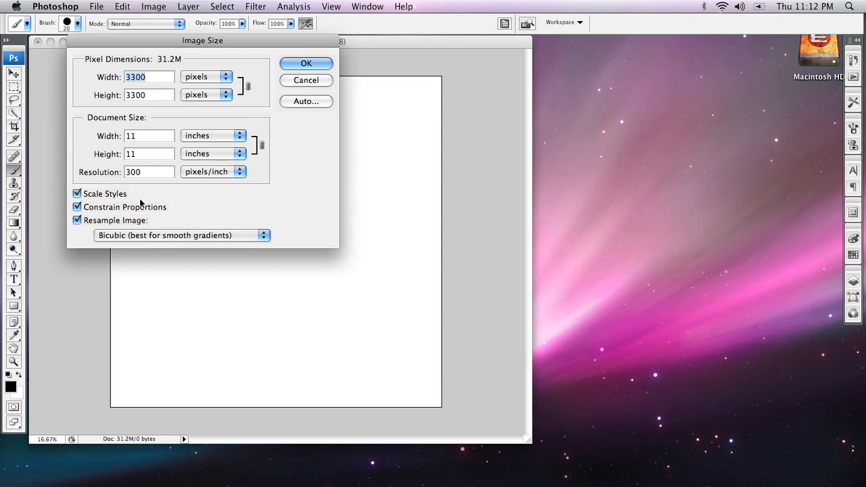
pyautogui.moveTo(154, 135); pyautogui.dragTo(111, 135)
pyautogui.moveTo(149, 157); pyautogui.dragTo(117, 158)
pyautogui.click(154, 175)
pyautogui.click(306, 63)
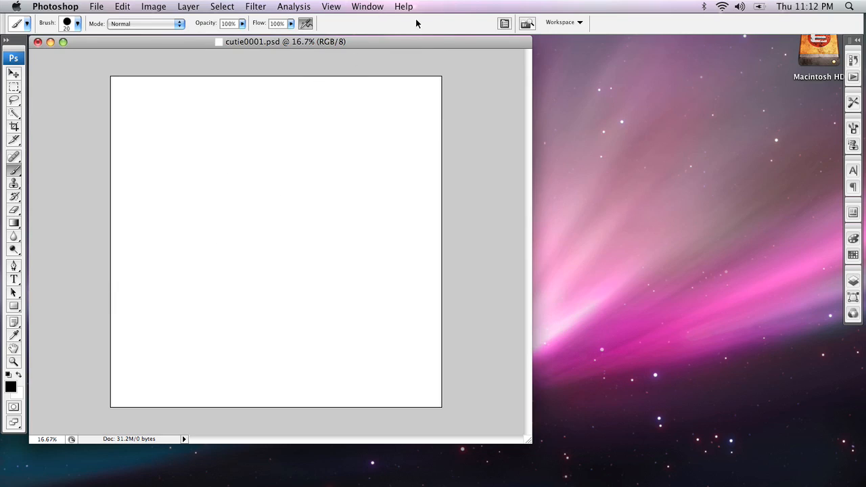
# Create a second window for cutie0001.psd, zoomed out to 12.5%, and place it beside the main window.
pyautogui.click(373, 7)
pyautogui.moveTo(378, 23)
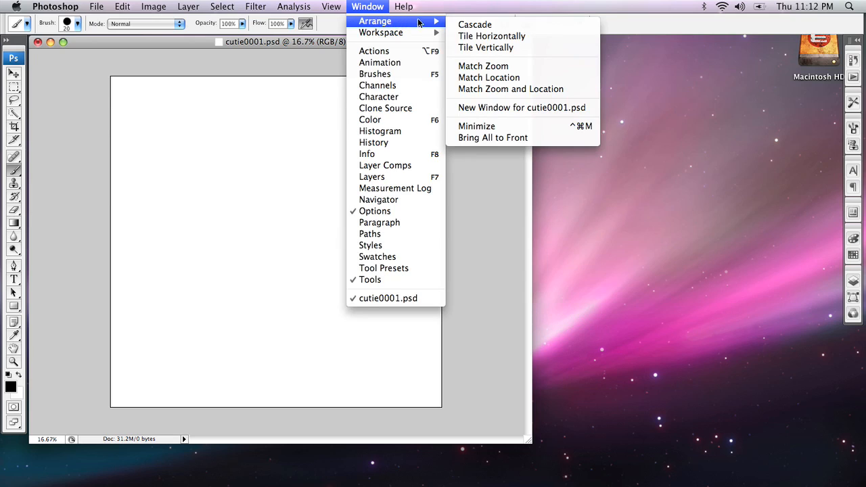
pyautogui.click(529, 110)
pyautogui.moveTo(330, 51); pyautogui.dragTo(761, 50)
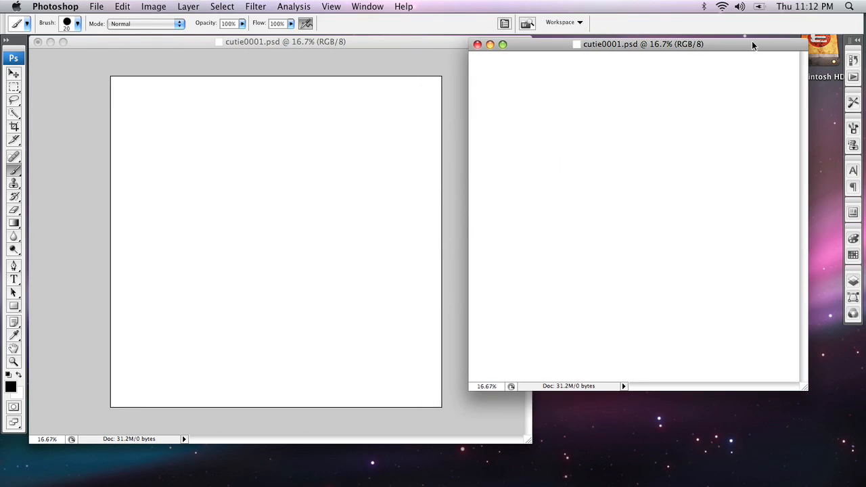
pyautogui.press('super+minus')
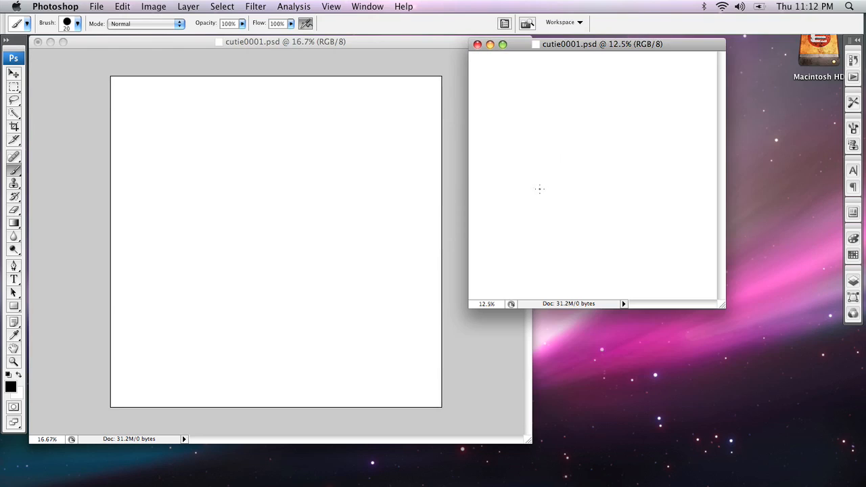
pyautogui.moveTo(670, 42); pyautogui.dragTo(759, 45)
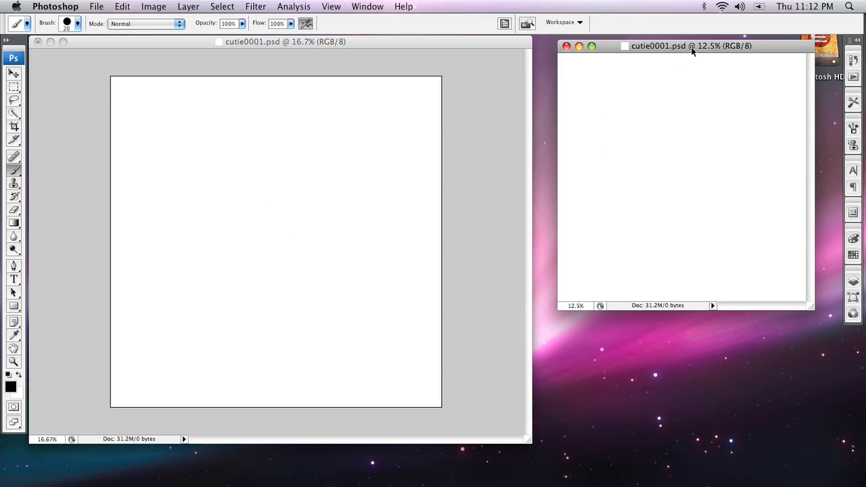
pyautogui.moveTo(703, 47); pyautogui.dragTo(730, 43)
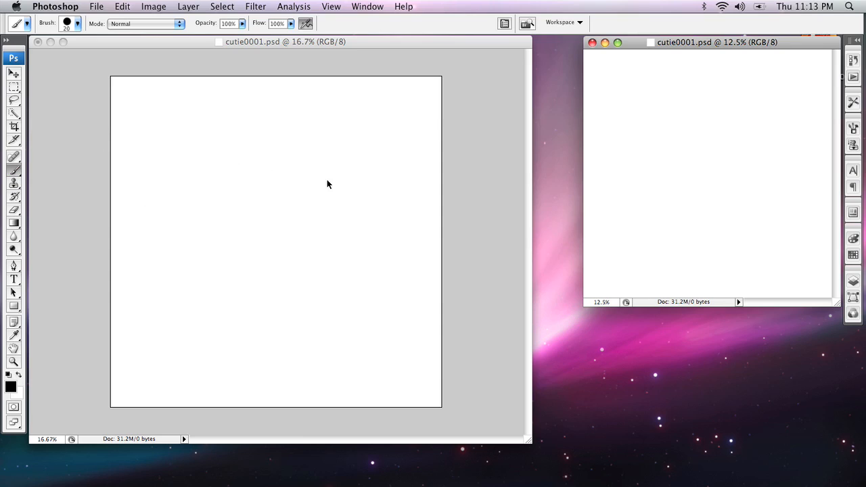
# Make the larger document window active and choose the hard round 19 px brush preset for sketching.
pyautogui.click(346, 40)
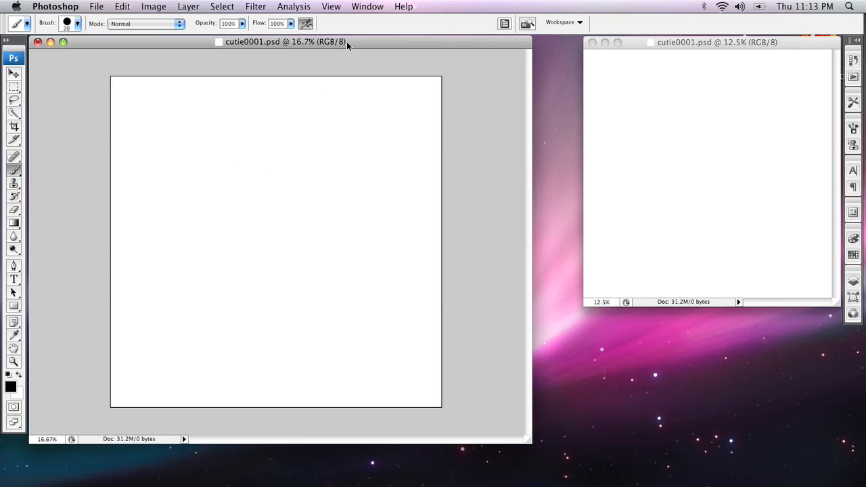
pyautogui.rightClick(256, 207)
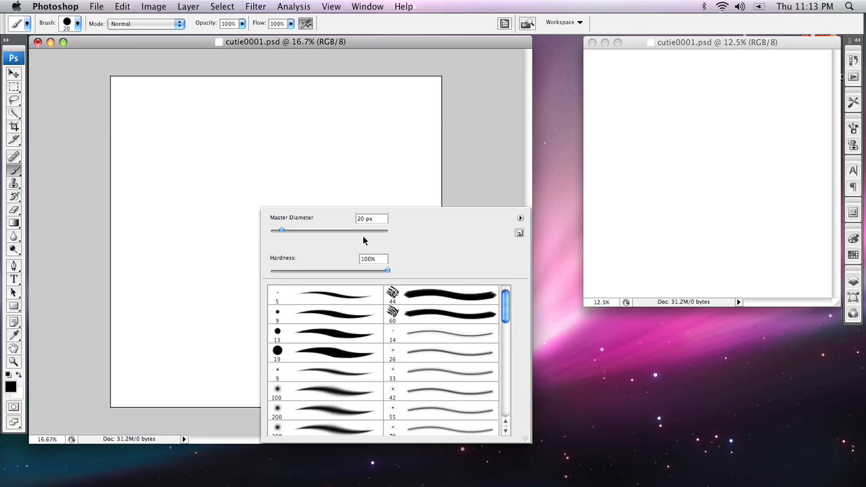
pyautogui.moveTo(505, 310); pyautogui.dragTo(505, 348)
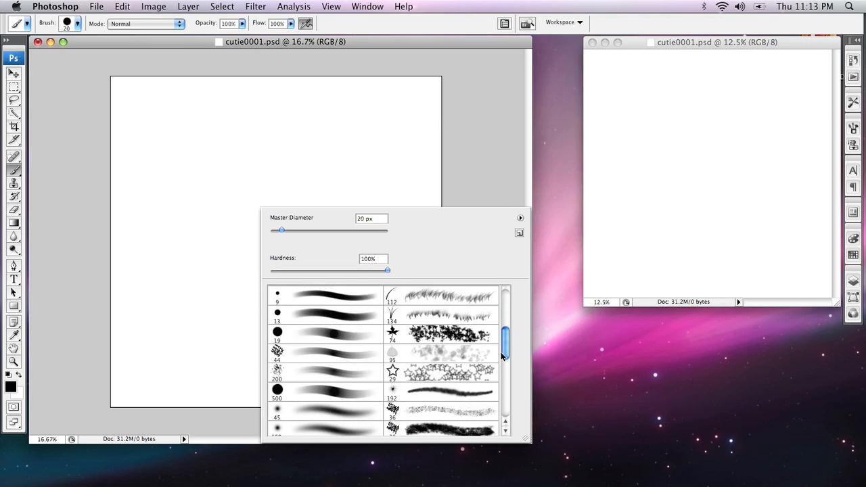
pyautogui.click(332, 336)
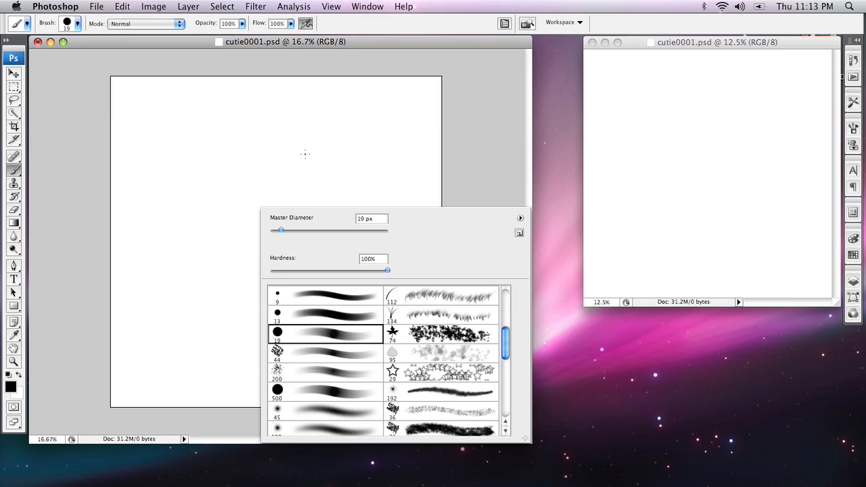
pyautogui.click(485, 104)
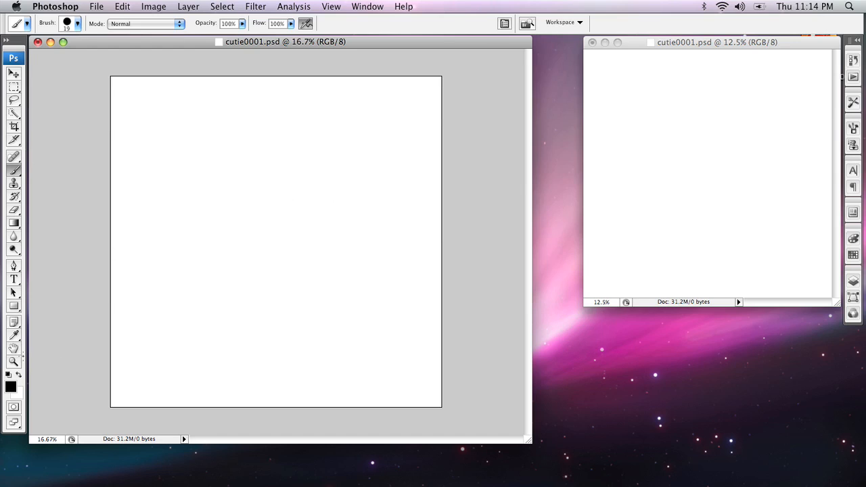
# Set the foreground color to a muted brown, hex 5c4b37.
pyautogui.click(12, 385)
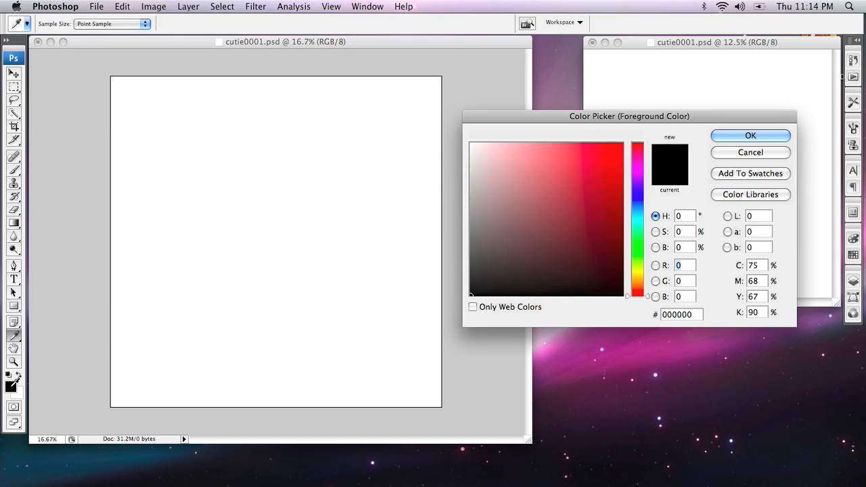
pyautogui.click(525, 228)
pyautogui.click(530, 242)
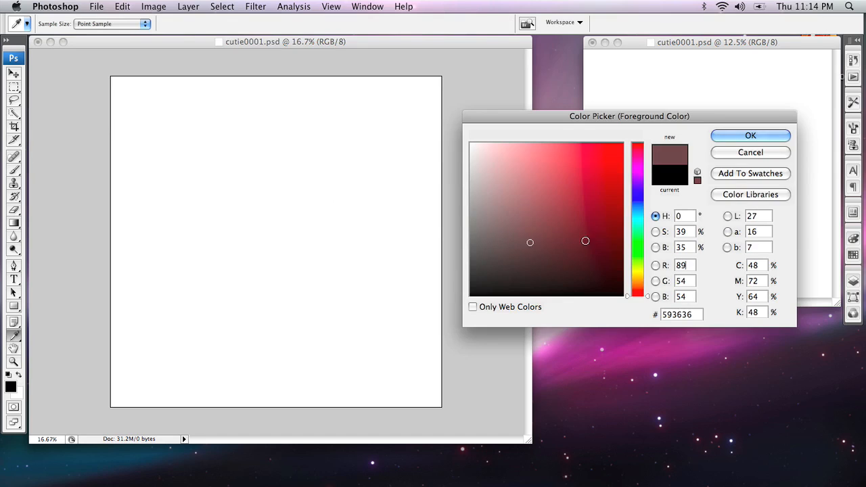
pyautogui.moveTo(640, 295); pyautogui.dragTo(640, 282)
pyautogui.click(538, 250)
pyautogui.moveTo(539, 250)
pyautogui.mouseDown()
pyautogui.moveTo(545, 238)
pyautogui.moveTo(530, 244)
pyautogui.mouseUp()
pyautogui.moveTo(581, 119); pyautogui.dragTo(385, 96)
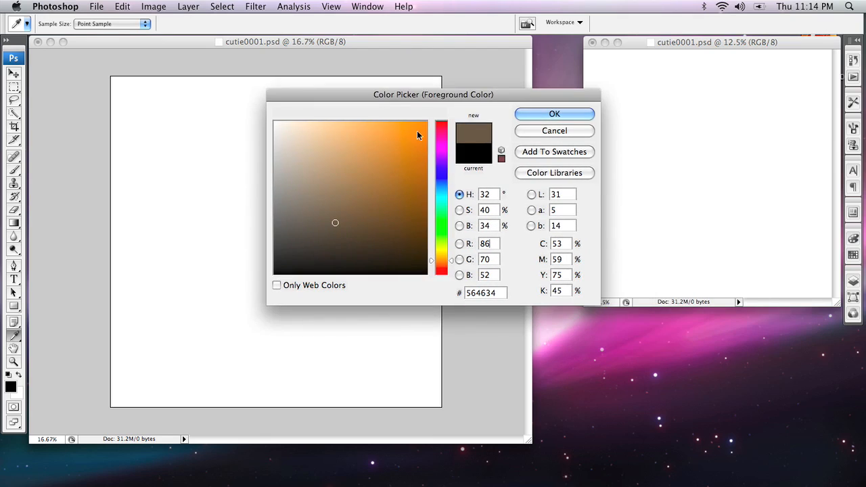
pyautogui.click(335, 219)
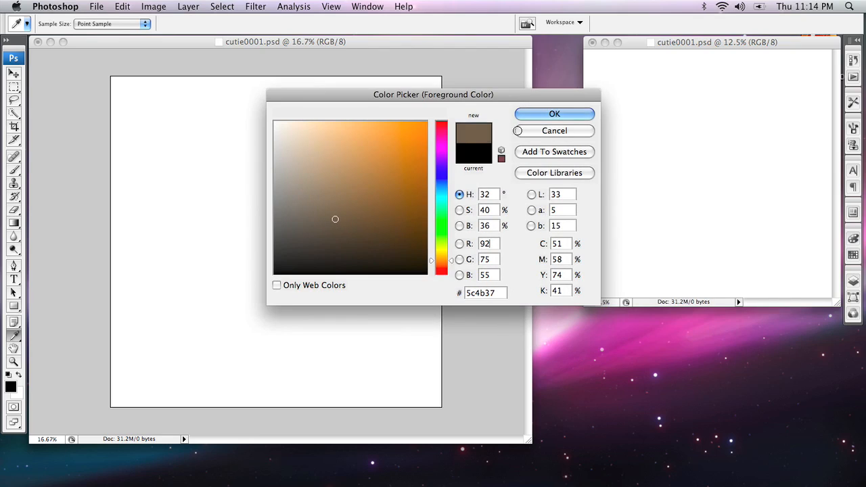
pyautogui.click(553, 114)
# Look at the current color's RGB sliders and the available color swatches.
pyautogui.click(852, 241)
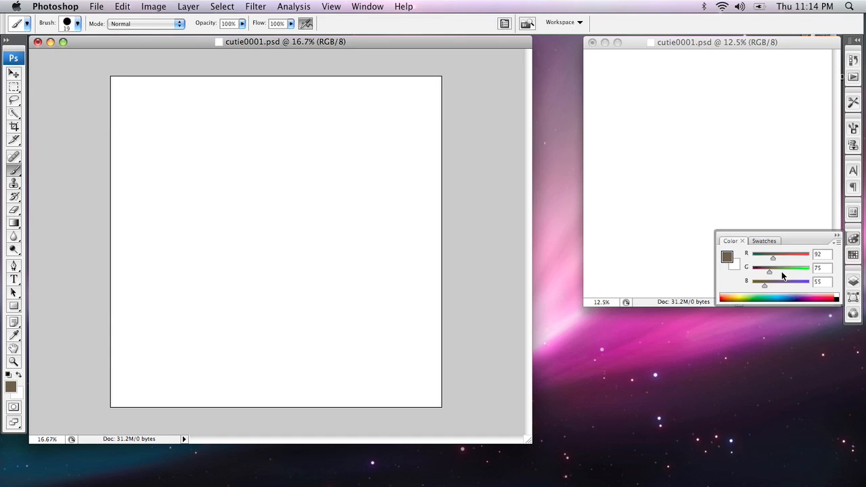
pyautogui.click(836, 247)
pyautogui.click(839, 229)
pyautogui.click(764, 242)
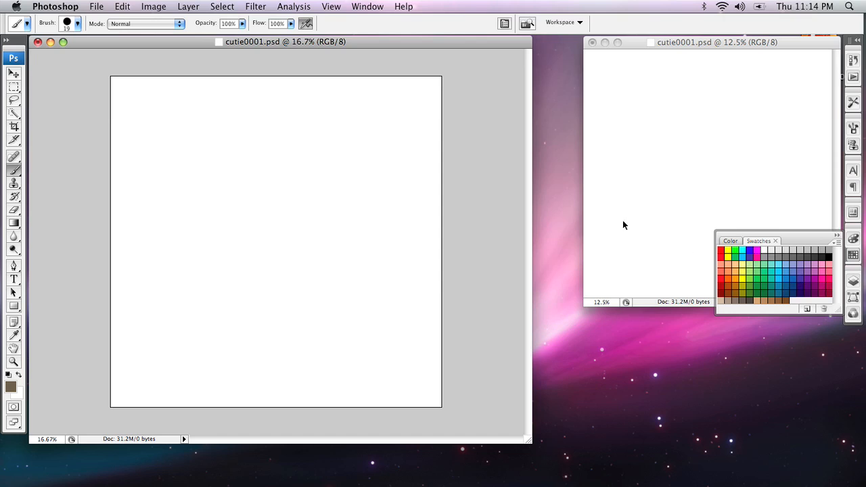
# Adjust the foreground color to a slightly grayer, darker brown and collapse the swatches.
pyautogui.click(11, 387)
pyautogui.moveTo(342, 225)
pyautogui.mouseDown()
pyautogui.moveTo(343, 232)
pyautogui.moveTo(329, 222)
pyautogui.mouseUp()
pyautogui.click(547, 116)
pyautogui.click(838, 235)
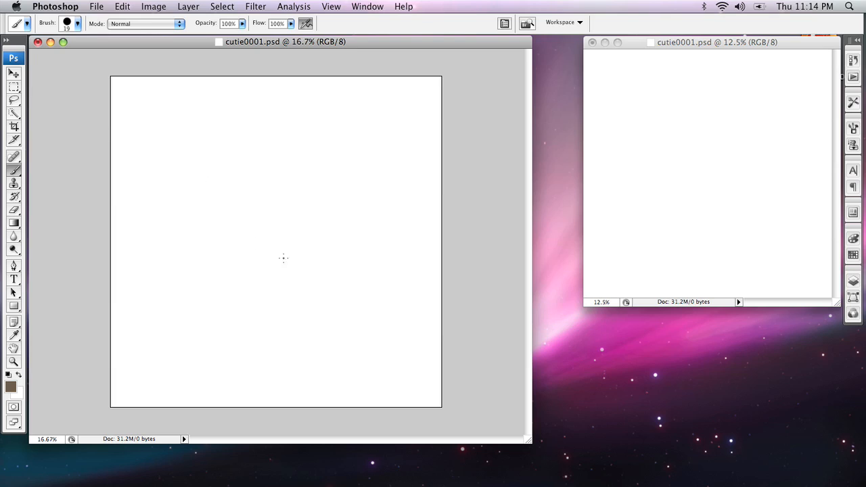
# Sketch the creature's dome-shaped head and both body sides with faint, loose brush strokes.
pyautogui.moveTo(217, 256); pyautogui.dragTo(219, 241)
pyautogui.moveTo(208, 297); pyautogui.dragTo(213, 224)
pyautogui.moveTo(207, 282)
pyautogui.mouseDown()
pyautogui.moveTo(220, 194)
pyautogui.moveTo(244, 202)
pyautogui.moveTo(263, 163)
pyautogui.moveTo(305, 192)
pyautogui.moveTo(291, 165)
pyautogui.moveTo(328, 245)
pyautogui.moveTo(335, 299)
pyautogui.mouseUp()
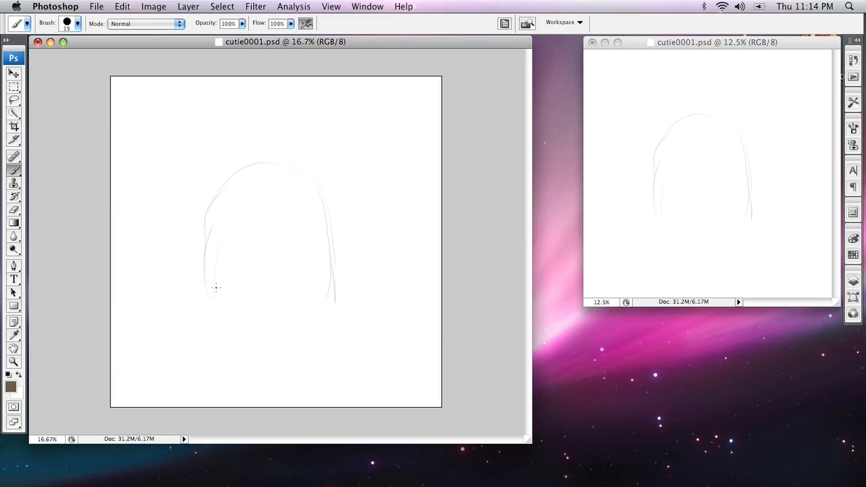
pyautogui.moveTo(184, 317)
pyautogui.mouseDown()
pyautogui.moveTo(202, 209)
pyautogui.moveTo(222, 192)
pyautogui.mouseUp()
pyautogui.moveTo(322, 190); pyautogui.dragTo(342, 304)
pyautogui.moveTo(206, 213); pyautogui.dragTo(198, 321)
pyautogui.moveTo(194, 238); pyautogui.dragTo(188, 322)
pyautogui.moveTo(193, 282)
pyautogui.mouseDown()
pyautogui.moveTo(189, 334)
pyautogui.moveTo(226, 341)
pyautogui.moveTo(185, 330)
pyautogui.mouseUp()
# Sketch the bottom edge of the body and a small pointed tail at its lower right.
pyautogui.moveTo(189, 301)
pyautogui.mouseDown()
pyautogui.moveTo(192, 337)
pyautogui.moveTo(272, 343)
pyautogui.mouseUp()
pyautogui.moveTo(276, 341)
pyautogui.mouseDown()
pyautogui.moveTo(340, 335)
pyautogui.moveTo(350, 329)
pyautogui.moveTo(341, 328)
pyautogui.moveTo(342, 314)
pyautogui.moveTo(347, 334)
pyautogui.mouseUp()
pyautogui.moveTo(343, 335)
pyautogui.mouseDown()
pyautogui.moveTo(318, 337)
pyautogui.moveTo(338, 338)
pyautogui.mouseUp()
pyautogui.moveTo(347, 309); pyautogui.dragTo(380, 329)
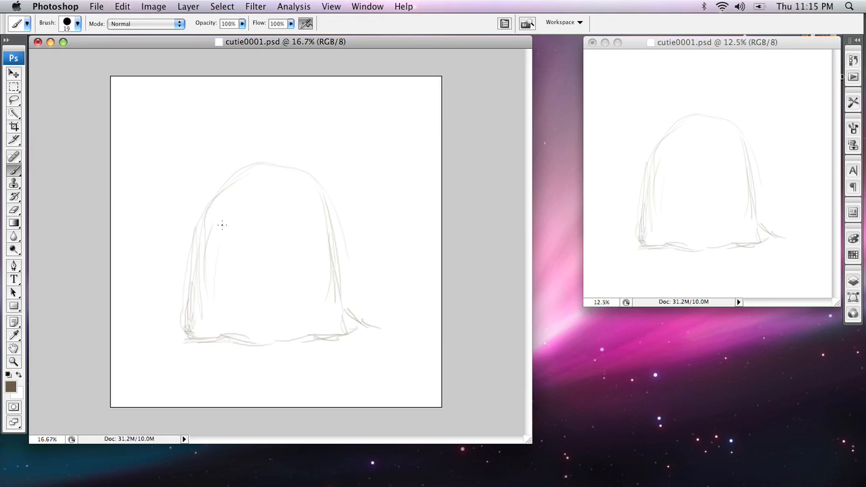
# Draw two round eyes and a slightly slanted mouth with a downturned right end.
pyautogui.moveTo(218, 216); pyautogui.dragTo(218, 215)
pyautogui.moveTo(318, 212)
pyautogui.mouseDown()
pyautogui.moveTo(284, 221)
pyautogui.moveTo(296, 221)
pyautogui.mouseUp()
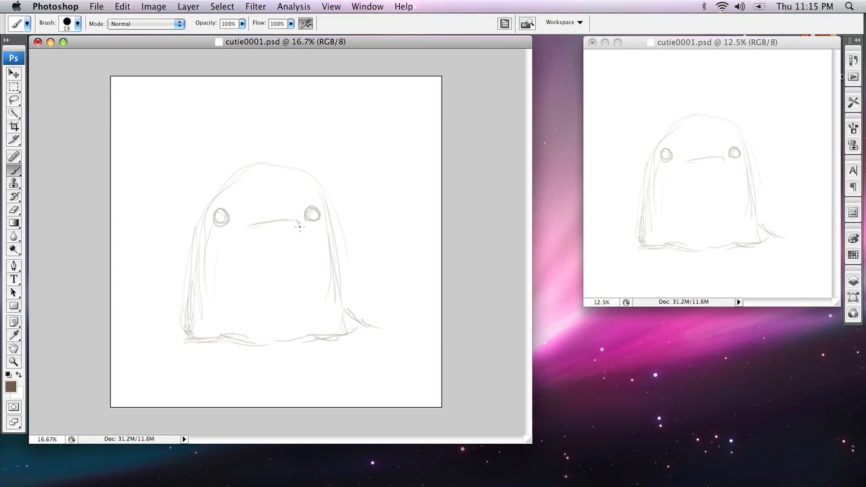
pyautogui.moveTo(288, 221); pyautogui.dragTo(265, 222)
# Magnify the sketch to 50% and enlarge its window to fill the space beside the small preview window.
pyautogui.press('z')
pyautogui.click(289, 252)
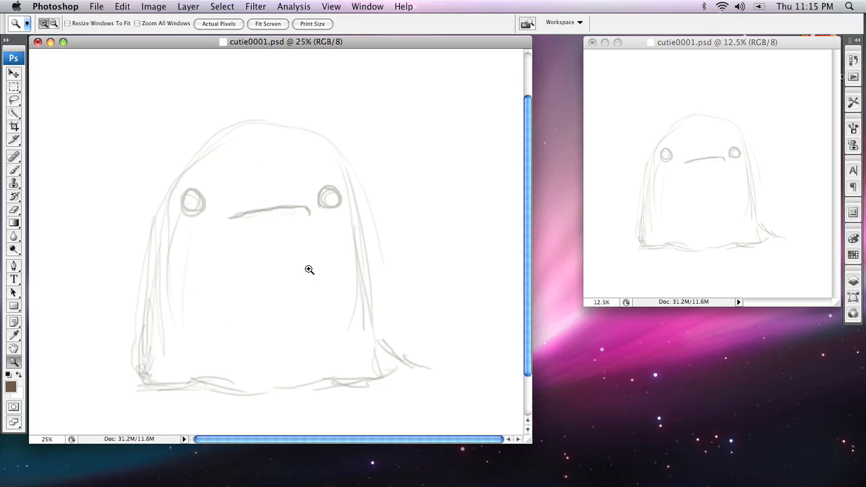
pyautogui.click(319, 244)
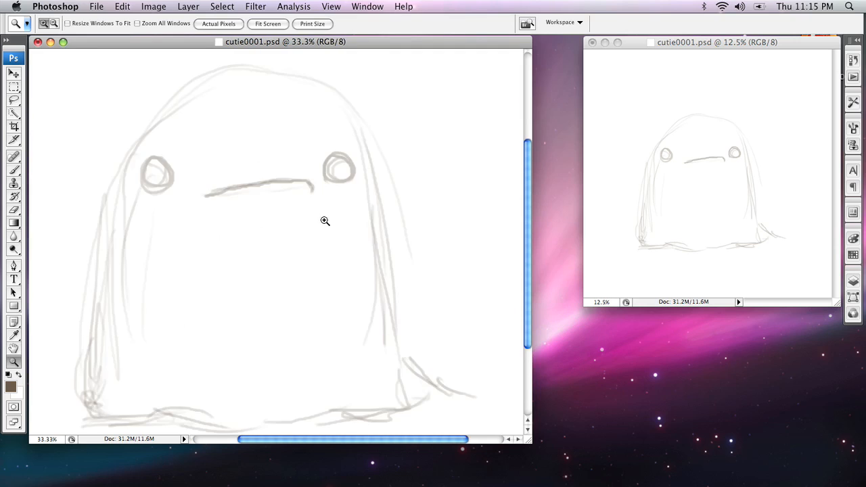
pyautogui.click(323, 220)
pyautogui.hscroll(-5, 306, 213)
pyautogui.scroll(2, 305, 213)
pyautogui.moveTo(531, 441); pyautogui.dragTo(573, 483)
pyautogui.moveTo(576, 484); pyautogui.dragTo(579, 486)
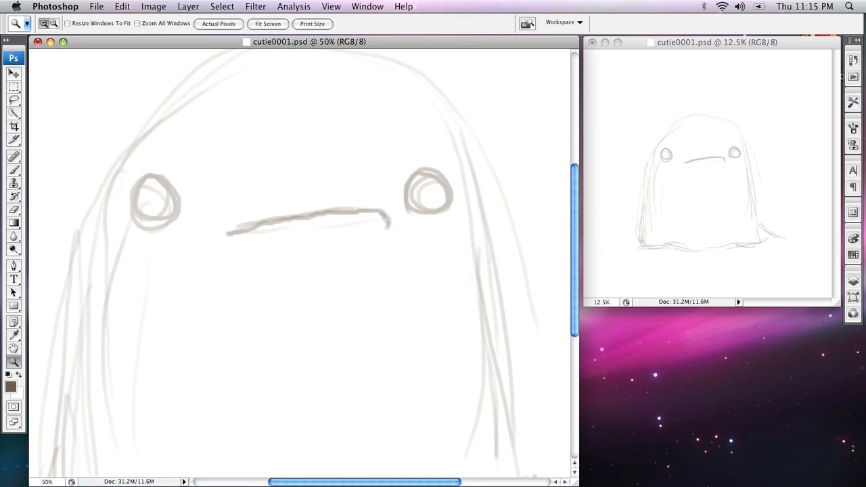
# Retrace the right side of the creature's body with a darker brush stroke.
pyautogui.press('space')
pyautogui.moveTo(327, 329); pyautogui.dragTo(369, 361)
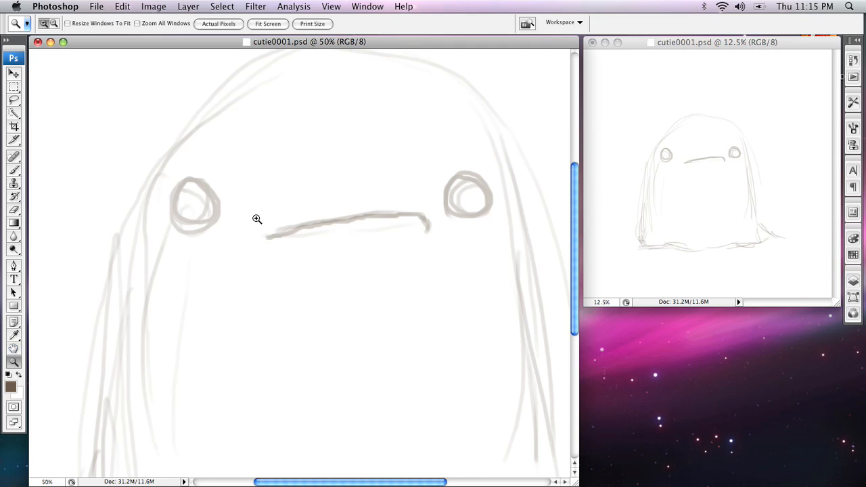
pyautogui.moveTo(294, 216)
pyautogui.mouseDown()
pyautogui.moveTo(250, 369)
pyautogui.moveTo(362, 152)
pyautogui.moveTo(371, 199)
pyautogui.moveTo(386, 215)
pyautogui.mouseUp()
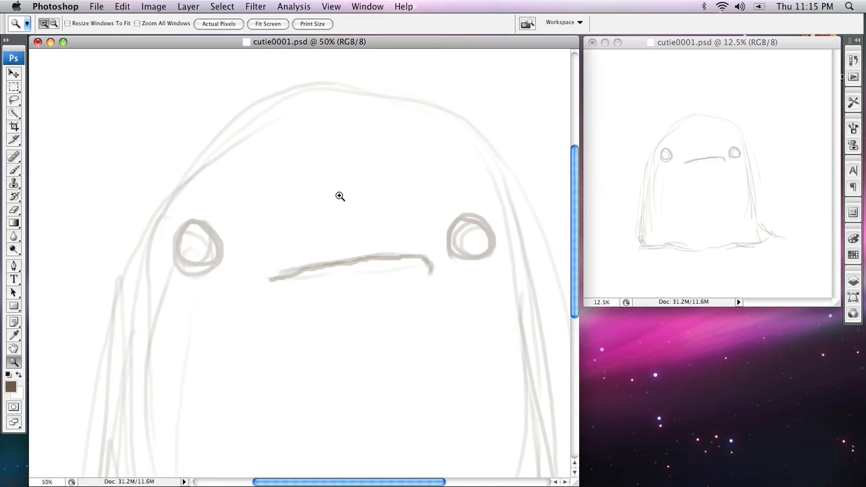
pyautogui.press('b')
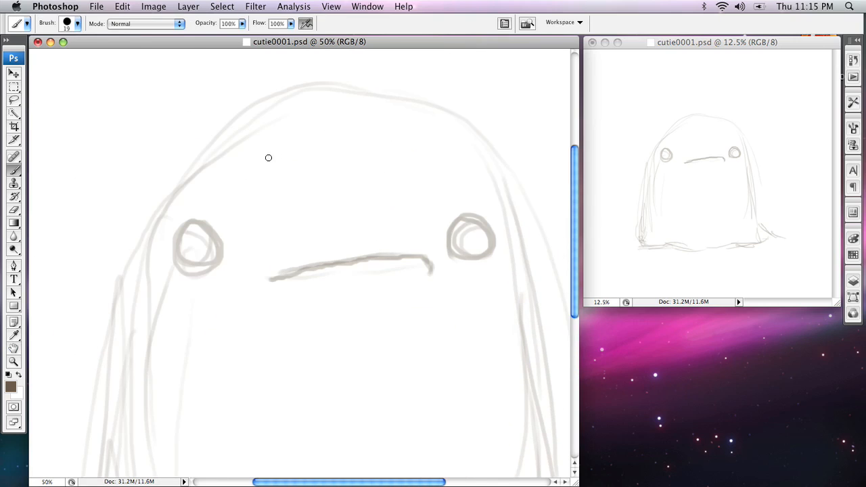
pyautogui.hscroll(5, 340, 185)
pyautogui.scroll(-2, 300, 212)
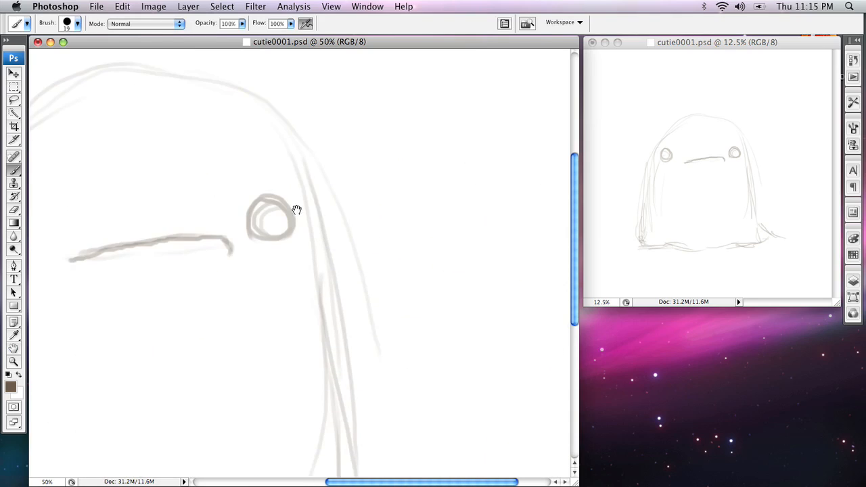
pyautogui.moveTo(295, 86)
pyautogui.mouseDown()
pyautogui.moveTo(348, 207)
pyautogui.moveTo(375, 399)
pyautogui.mouseUp()
pyautogui.moveTo(400, 349)
pyautogui.mouseDown()
pyautogui.moveTo(402, 157)
pyautogui.moveTo(352, 248)
pyautogui.moveTo(475, 265)
pyautogui.moveTo(375, 275)
pyautogui.mouseUp()
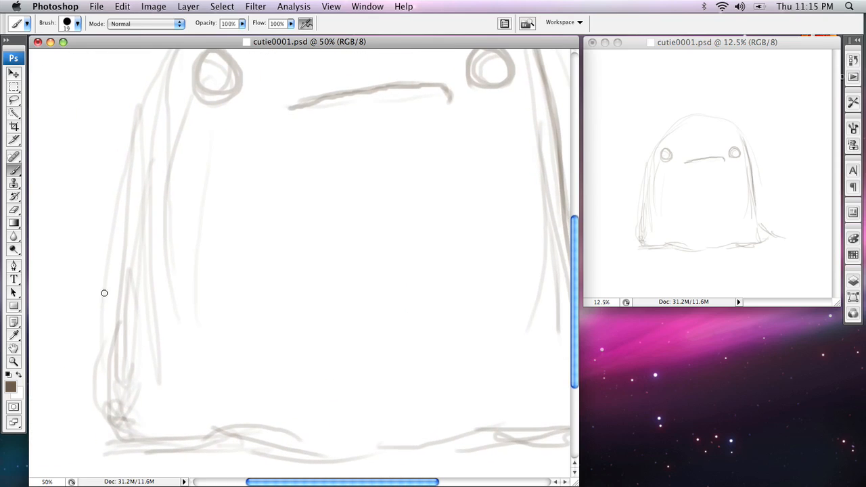
# Darken the body's lower left edge and sketch a rounded belly curve across the base.
pyautogui.moveTo(123, 309)
pyautogui.mouseDown()
pyautogui.moveTo(107, 406)
pyautogui.moveTo(114, 344)
pyautogui.mouseUp()
pyautogui.moveTo(164, 325)
pyautogui.mouseDown()
pyautogui.moveTo(255, 415)
pyautogui.moveTo(380, 452)
pyautogui.mouseUp()
pyautogui.moveTo(298, 439); pyautogui.dragTo(485, 415)
pyautogui.moveTo(406, 441)
pyautogui.mouseDown()
pyautogui.moveTo(535, 344)
pyautogui.moveTo(411, 421)
pyautogui.moveTo(249, 424)
pyautogui.mouseUp()
# Sketch two small pointed arms on the left and right sides of the belly.
pyautogui.moveTo(171, 222); pyautogui.dragTo(226, 298)
pyautogui.moveTo(173, 249); pyautogui.dragTo(225, 298)
pyautogui.moveTo(212, 209); pyautogui.dragTo(224, 293)
pyautogui.moveTo(379, 263); pyautogui.dragTo(283, 259)
pyautogui.moveTo(404, 189)
pyautogui.mouseDown()
pyautogui.moveTo(379, 254)
pyautogui.moveTo(383, 289)
pyautogui.mouseUp()
pyautogui.moveTo(389, 292); pyautogui.dragTo(436, 239)
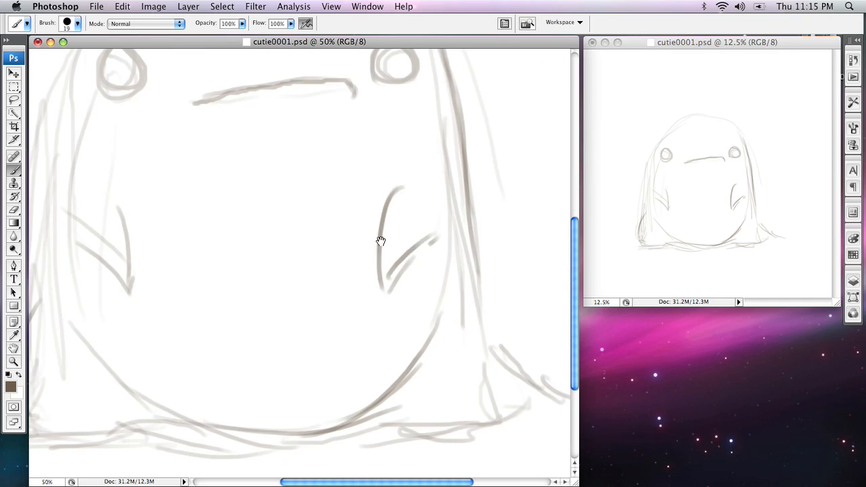
# Retrace the top of the head and the upper right shoulder with darker strokes.
pyautogui.moveTo(236, 224); pyautogui.dragTo(373, 237)
pyautogui.moveTo(344, 166); pyautogui.dragTo(316, 272)
pyautogui.moveTo(234, 84); pyautogui.dragTo(181, 146)
pyautogui.moveTo(146, 197)
pyautogui.mouseDown()
pyautogui.moveTo(179, 151)
pyautogui.moveTo(295, 97)
pyautogui.moveTo(424, 115)
pyautogui.moveTo(469, 146)
pyautogui.mouseUp()
pyautogui.moveTo(428, 126); pyautogui.dragTo(482, 190)
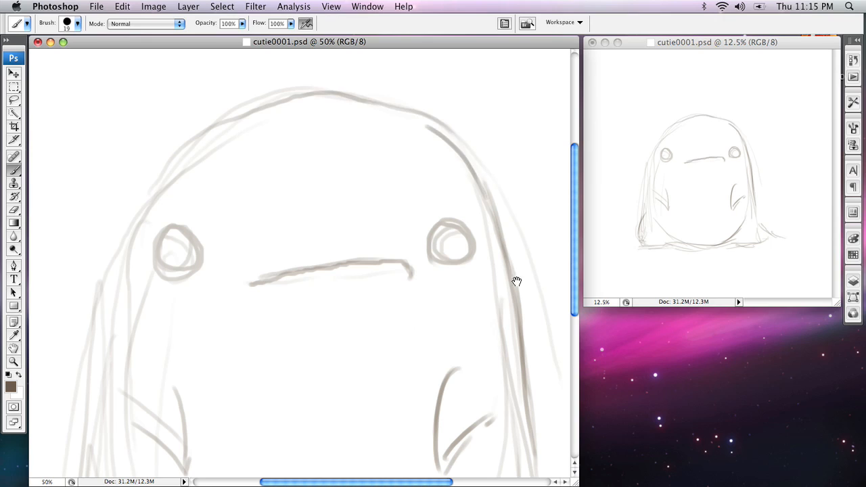
# Sketch the right leg and tail with darker lines and strengthen the wavy base line under the body.
pyautogui.moveTo(501, 248); pyautogui.dragTo(377, 156)
pyautogui.moveTo(372, 109); pyautogui.dragTo(409, 269)
pyautogui.moveTo(391, 191)
pyautogui.mouseDown()
pyautogui.moveTo(415, 389)
pyautogui.moveTo(376, 258)
pyautogui.mouseUp()
pyautogui.moveTo(367, 200)
pyautogui.mouseDown()
pyautogui.moveTo(383, 284)
pyautogui.moveTo(447, 333)
pyautogui.moveTo(478, 328)
pyautogui.moveTo(412, 363)
pyautogui.moveTo(317, 364)
pyautogui.mouseUp()
pyautogui.moveTo(242, 385)
pyautogui.mouseDown()
pyautogui.moveTo(313, 368)
pyautogui.moveTo(453, 360)
pyautogui.mouseUp()
pyautogui.moveTo(233, 363); pyautogui.dragTo(192, 352)
pyautogui.moveTo(125, 366)
pyautogui.mouseDown()
pyautogui.moveTo(172, 344)
pyautogui.moveTo(245, 363)
pyautogui.moveTo(364, 340)
pyautogui.moveTo(454, 342)
pyautogui.moveTo(432, 245)
pyautogui.moveTo(391, 205)
pyautogui.moveTo(336, 294)
pyautogui.moveTo(377, 270)
pyautogui.moveTo(389, 289)
pyautogui.moveTo(355, 308)
pyautogui.mouseUp()
# Sketch the left foot with its toes and darken the belly curve beside it.
pyautogui.hscroll(5, 300, 355)
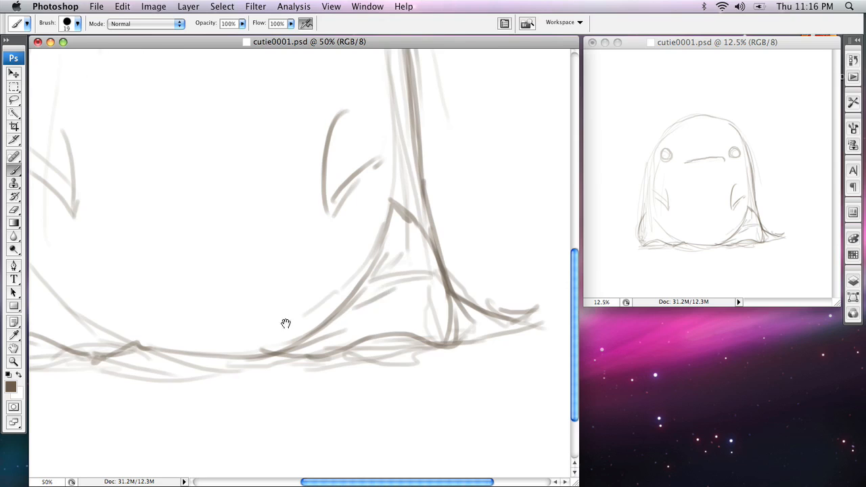
pyautogui.moveTo(264, 328); pyautogui.dragTo(422, 315)
pyautogui.moveTo(131, 294); pyautogui.dragTo(202, 280)
pyautogui.moveTo(215, 292); pyautogui.dragTo(278, 330)
pyautogui.moveTo(145, 341)
pyautogui.mouseDown()
pyautogui.moveTo(175, 340)
pyautogui.moveTo(165, 351)
pyautogui.moveTo(184, 354)
pyautogui.moveTo(202, 339)
pyautogui.moveTo(196, 349)
pyautogui.moveTo(222, 348)
pyautogui.moveTo(180, 322)
pyautogui.moveTo(237, 349)
pyautogui.moveTo(332, 332)
pyautogui.mouseUp()
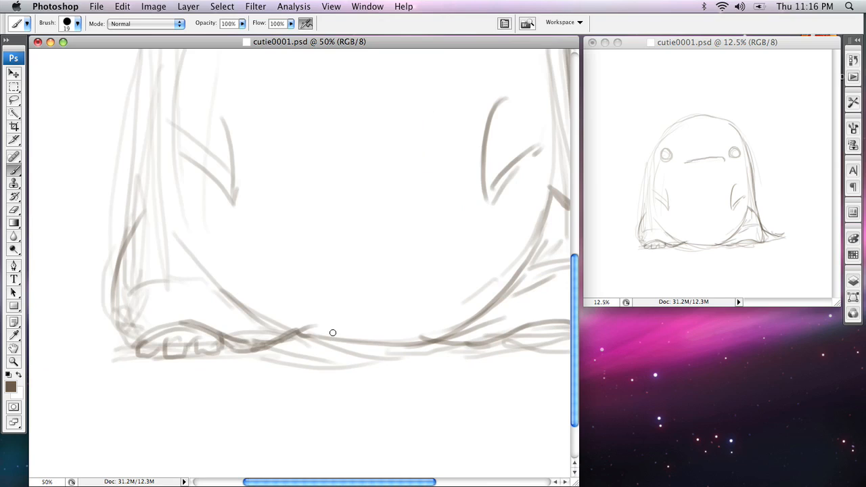
# Sketch the right foot with its toes and add darker knee curves above both feet.
pyautogui.hscroll(8, 325, 335)
pyautogui.moveTo(228, 340)
pyautogui.mouseDown()
pyautogui.moveTo(284, 336)
pyautogui.moveTo(306, 321)
pyautogui.moveTo(371, 314)
pyautogui.mouseUp()
pyautogui.moveTo(282, 333)
pyautogui.mouseDown()
pyautogui.moveTo(338, 339)
pyautogui.moveTo(344, 327)
pyautogui.moveTo(359, 339)
pyautogui.moveTo(383, 323)
pyautogui.moveTo(363, 236)
pyautogui.moveTo(368, 250)
pyautogui.moveTo(340, 232)
pyautogui.moveTo(341, 247)
pyautogui.moveTo(371, 245)
pyautogui.moveTo(315, 274)
pyautogui.mouseUp()
pyautogui.moveTo(34, 267); pyautogui.dragTo(294, 283)
pyautogui.moveTo(169, 299)
pyautogui.mouseDown()
pyautogui.moveTo(206, 276)
pyautogui.moveTo(222, 280)
pyautogui.mouseUp()
pyautogui.moveTo(278, 245)
pyautogui.mouseDown()
pyautogui.moveTo(188, 302)
pyautogui.moveTo(199, 323)
pyautogui.mouseUp()
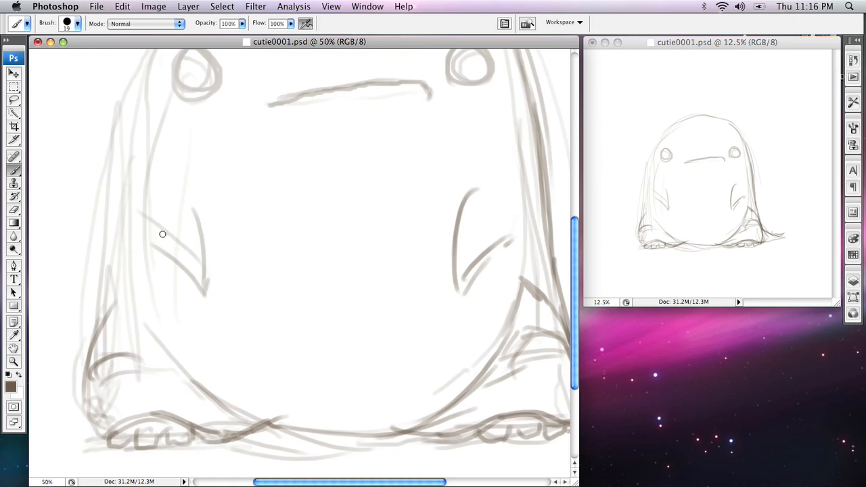
# Redraw both arms with darker curved strokes and add small fingers at their tips.
pyautogui.moveTo(125, 209)
pyautogui.mouseDown()
pyautogui.moveTo(172, 254)
pyautogui.moveTo(129, 240)
pyautogui.moveTo(171, 262)
pyautogui.moveTo(139, 258)
pyautogui.moveTo(186, 271)
pyautogui.moveTo(207, 260)
pyautogui.moveTo(190, 195)
pyautogui.mouseUp()
pyautogui.moveTo(201, 238); pyautogui.dragTo(174, 193)
pyautogui.moveTo(126, 209)
pyautogui.mouseDown()
pyautogui.moveTo(158, 266)
pyautogui.moveTo(191, 273)
pyautogui.moveTo(183, 272)
pyautogui.moveTo(191, 292)
pyautogui.moveTo(215, 269)
pyautogui.mouseUp()
pyautogui.moveTo(477, 190); pyautogui.dragTo(449, 254)
pyautogui.moveTo(454, 221)
pyautogui.mouseDown()
pyautogui.moveTo(445, 254)
pyautogui.moveTo(503, 251)
pyautogui.moveTo(516, 240)
pyautogui.moveTo(467, 264)
pyautogui.moveTo(462, 291)
pyautogui.moveTo(440, 290)
pyautogui.mouseUp()
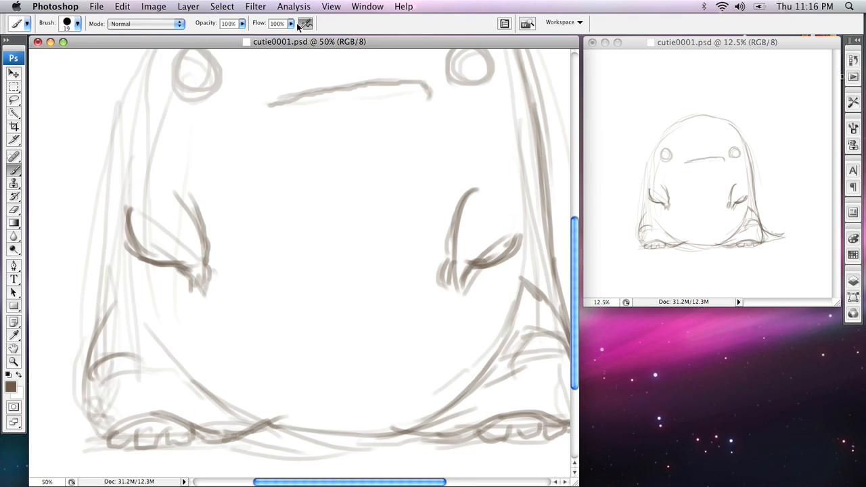
# Reduce the brush to 8 px and extend the upper line of the right arm toward the shoulder.
pyautogui.click(75, 24)
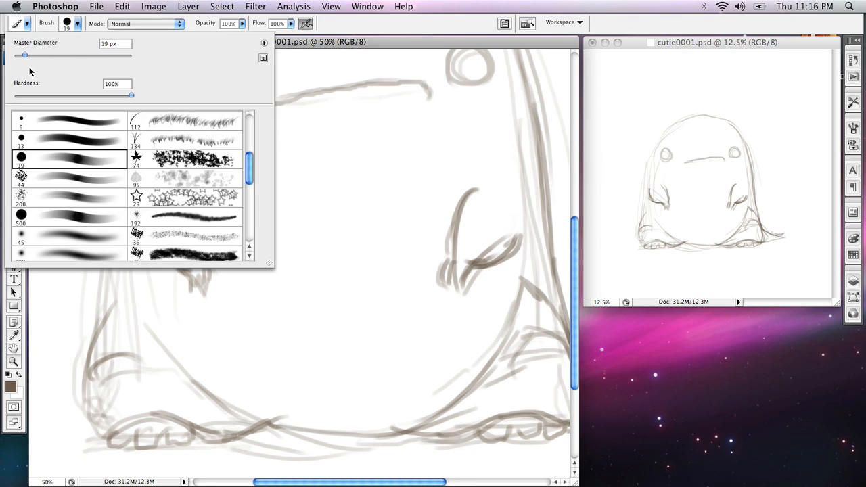
pyautogui.click(488, 264)
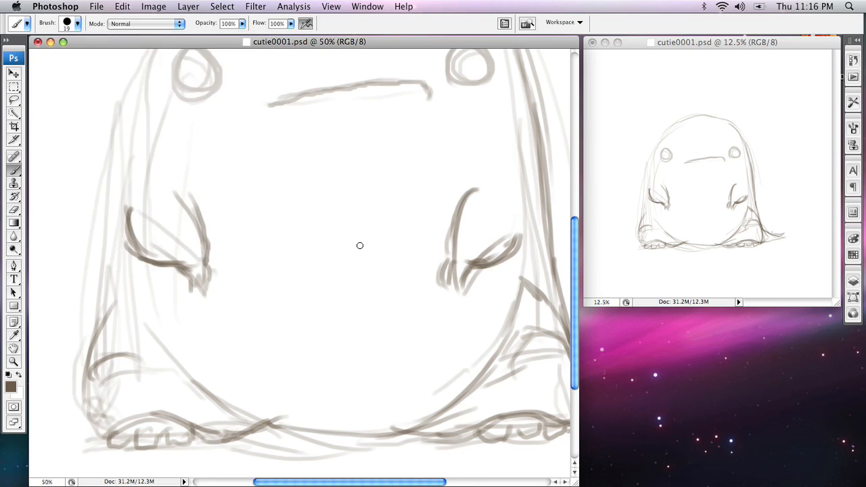
pyautogui.press(']')
pyautogui.press(']')
pyautogui.press(']')
pyautogui.press('[')
pyautogui.press('[')
pyautogui.press('[')
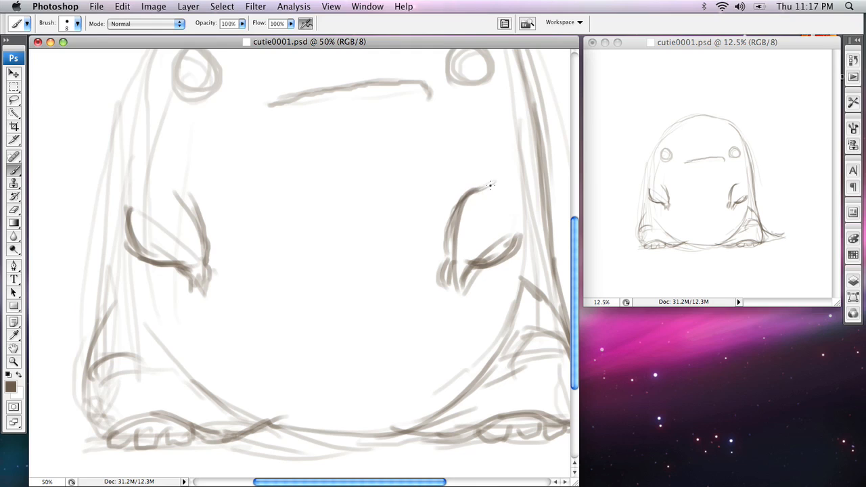
pyautogui.moveTo(453, 228); pyautogui.dragTo(450, 215)
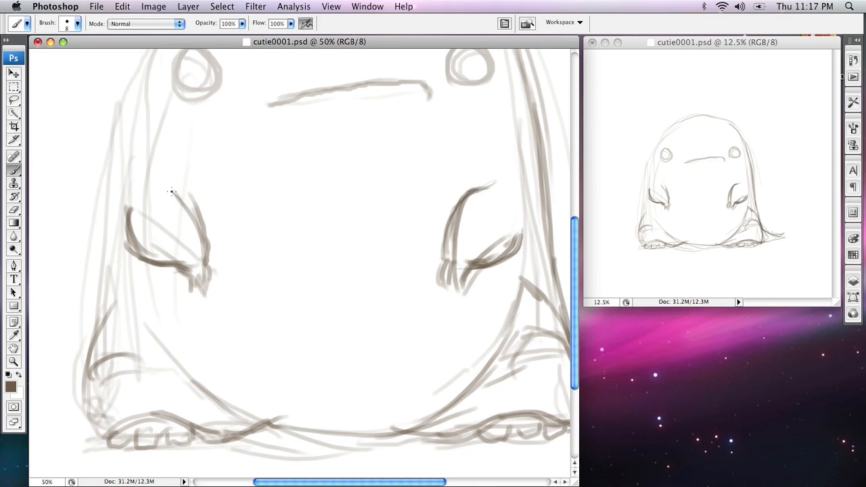
# Enlarge the brush to 25 px and darken the left side of the body from the foot up to the head.
pyautogui.press(']')
pyautogui.press(']')
pyautogui.moveTo(117, 304)
pyautogui.mouseDown()
pyautogui.moveTo(87, 392)
pyautogui.moveTo(112, 306)
pyautogui.moveTo(119, 177)
pyautogui.moveTo(152, 108)
pyautogui.mouseUp()
pyautogui.moveTo(112, 263); pyautogui.dragTo(162, 139)
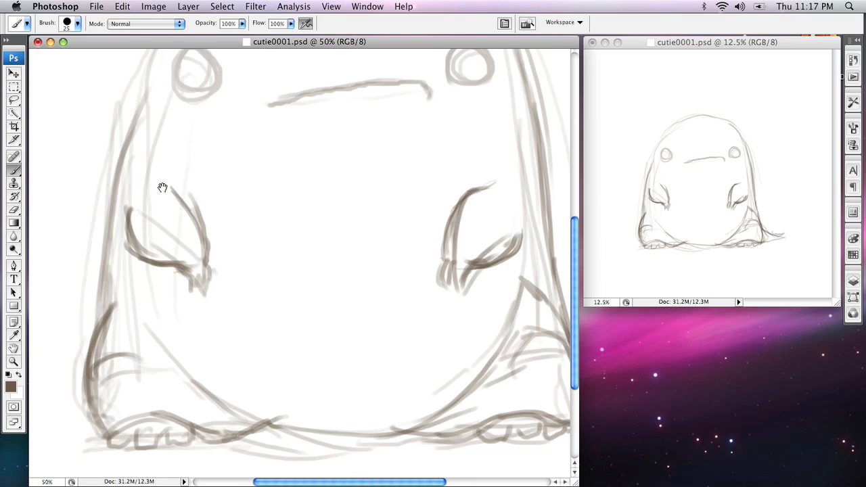
pyautogui.scroll(3, 156, 191)
pyautogui.moveTo(116, 226)
pyautogui.mouseDown()
pyautogui.moveTo(138, 198)
pyautogui.moveTo(105, 277)
pyautogui.moveTo(100, 328)
pyautogui.moveTo(101, 274)
pyautogui.moveTo(164, 91)
pyautogui.mouseUp()
pyautogui.scroll(5, 164, 91)
pyautogui.hscroll(3, 164, 90)
pyautogui.moveTo(53, 268); pyautogui.dragTo(188, 99)
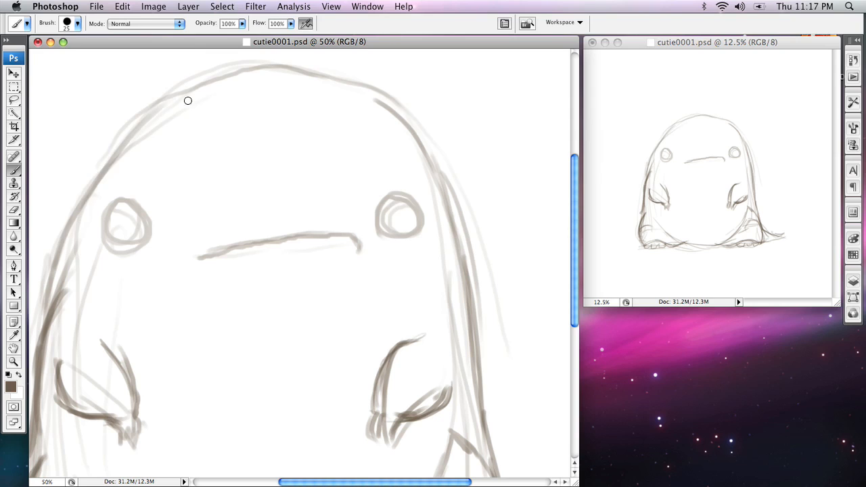
# Darken the outline over the top of the head and down the right side of the body past the arm.
pyautogui.moveTo(78, 186); pyautogui.dragTo(240, 93)
pyautogui.moveTo(145, 108); pyautogui.dragTo(338, 113)
pyautogui.moveTo(290, 76)
pyautogui.mouseDown()
pyautogui.moveTo(424, 143)
pyautogui.moveTo(447, 243)
pyautogui.mouseUp()
pyautogui.moveTo(441, 291)
pyautogui.mouseDown()
pyautogui.moveTo(369, 192)
pyautogui.moveTo(397, 248)
pyautogui.mouseUp()
pyautogui.moveTo(382, 220)
pyautogui.mouseDown()
pyautogui.moveTo(405, 288)
pyautogui.moveTo(379, 299)
pyautogui.moveTo(452, 424)
pyautogui.mouseUp()
pyautogui.moveTo(404, 242)
pyautogui.mouseDown()
pyautogui.moveTo(399, 236)
pyautogui.moveTo(451, 168)
pyautogui.moveTo(401, 231)
pyautogui.mouseUp()
pyautogui.moveTo(435, 307)
pyautogui.mouseDown()
pyautogui.moveTo(494, 332)
pyautogui.moveTo(506, 322)
pyautogui.mouseUp()
# Sketch small pointed tufts on both sides of the head and a zigzag curl of hair on the forehead.
pyautogui.moveTo(380, 226)
pyautogui.mouseDown()
pyautogui.moveTo(526, 365)
pyautogui.moveTo(592, 410)
pyautogui.moveTo(341, 243)
pyautogui.mouseUp()
pyautogui.moveTo(179, 167)
pyautogui.mouseDown()
pyautogui.moveTo(119, 201)
pyautogui.moveTo(117, 217)
pyautogui.mouseUp()
pyautogui.moveTo(163, 194); pyautogui.dragTo(145, 205)
pyautogui.moveTo(445, 189); pyautogui.dragTo(287, 159)
pyautogui.moveTo(349, 125); pyautogui.dragTo(402, 169)
pyautogui.moveTo(292, 157); pyautogui.dragTo(387, 197)
pyautogui.moveTo(284, 83)
pyautogui.mouseDown()
pyautogui.moveTo(300, 88)
pyautogui.moveTo(302, 129)
pyautogui.moveTo(270, 116)
pyautogui.mouseUp()
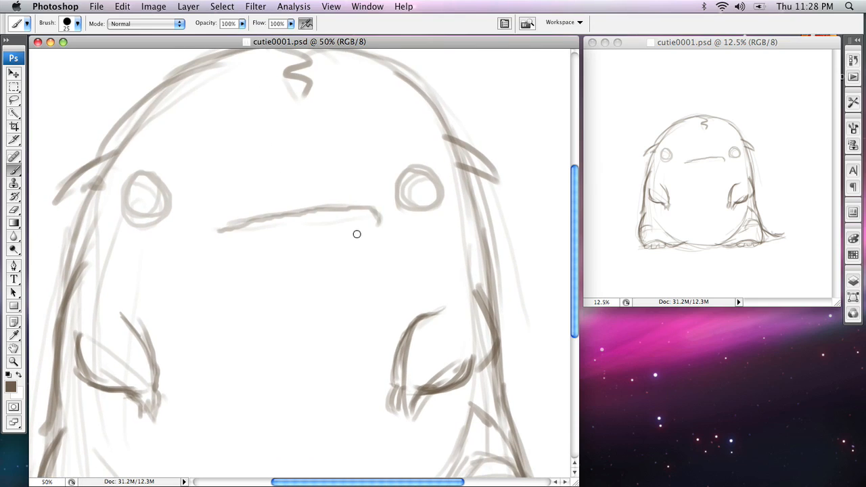
# Sketch a light arc between the arms and down the sides to close the round belly patch.
pyautogui.moveTo(367, 240)
pyautogui.mouseDown()
pyautogui.moveTo(307, 172)
pyautogui.moveTo(421, 217)
pyautogui.moveTo(266, 232)
pyautogui.mouseUp()
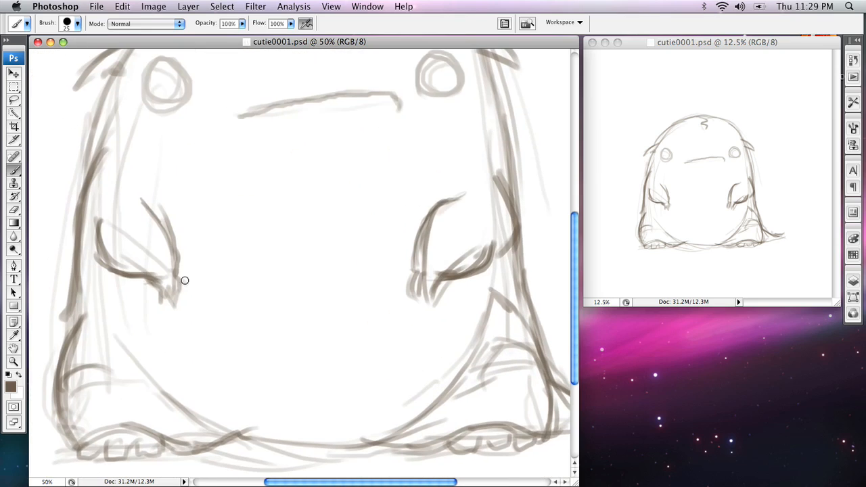
pyautogui.moveTo(119, 345); pyautogui.dragTo(133, 285)
pyautogui.moveTo(170, 218)
pyautogui.mouseDown()
pyautogui.moveTo(226, 182)
pyautogui.moveTo(310, 159)
pyautogui.moveTo(422, 207)
pyautogui.mouseUp()
pyautogui.moveTo(382, 251)
pyautogui.mouseDown()
pyautogui.moveTo(392, 309)
pyautogui.moveTo(381, 357)
pyautogui.mouseUp()
pyautogui.moveTo(386, 114); pyautogui.dragTo(363, 139)
pyautogui.moveTo(379, 76); pyautogui.dragTo(443, 150)
pyautogui.moveTo(438, 143); pyautogui.dragTo(372, 93)
pyautogui.moveTo(419, 110); pyautogui.dragTo(342, 68)
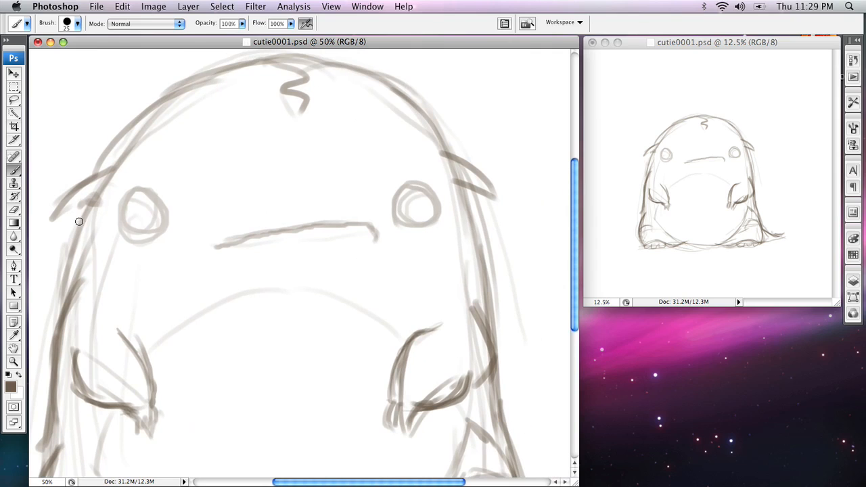
# Darken the mouth line and retrace the upper left outline of the head.
pyautogui.moveTo(365, 325); pyautogui.dragTo(374, 164)
pyautogui.moveTo(410, 128)
pyautogui.mouseDown()
pyautogui.moveTo(373, 249)
pyautogui.moveTo(379, 253)
pyautogui.mouseUp()
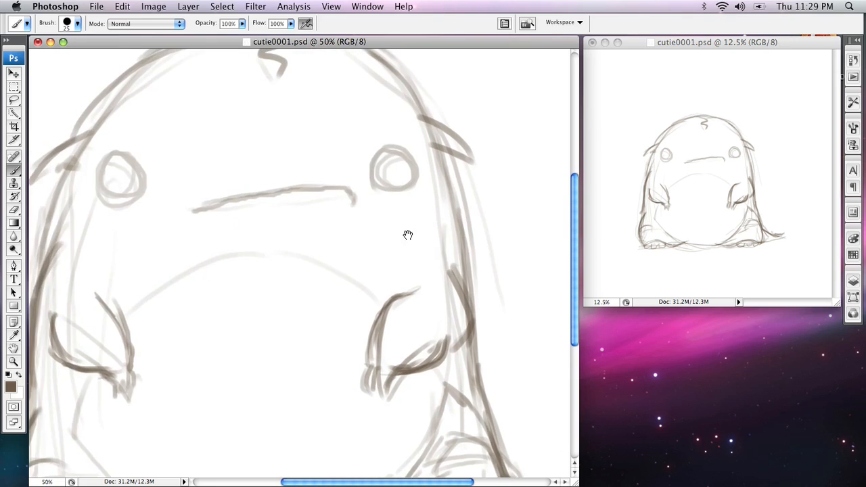
pyautogui.moveTo(495, 246); pyautogui.dragTo(554, 164)
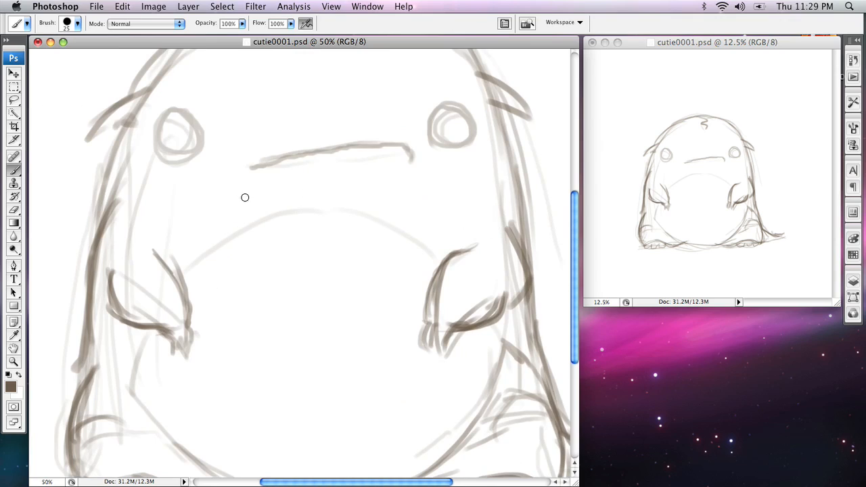
pyautogui.moveTo(379, 152)
pyautogui.mouseDown()
pyautogui.moveTo(375, 255)
pyautogui.moveTo(372, 176)
pyautogui.moveTo(378, 187)
pyautogui.moveTo(323, 185)
pyautogui.moveTo(264, 205)
pyautogui.moveTo(301, 219)
pyautogui.moveTo(360, 285)
pyautogui.mouseUp()
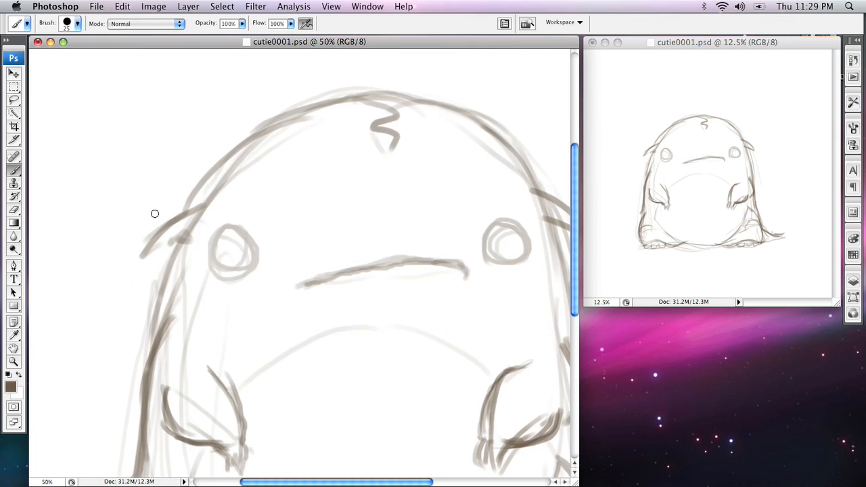
pyautogui.moveTo(185, 224); pyautogui.dragTo(268, 133)
pyautogui.moveTo(228, 166)
pyautogui.mouseDown()
pyautogui.moveTo(251, 141)
pyautogui.moveTo(302, 118)
pyautogui.moveTo(399, 92)
pyautogui.mouseUp()
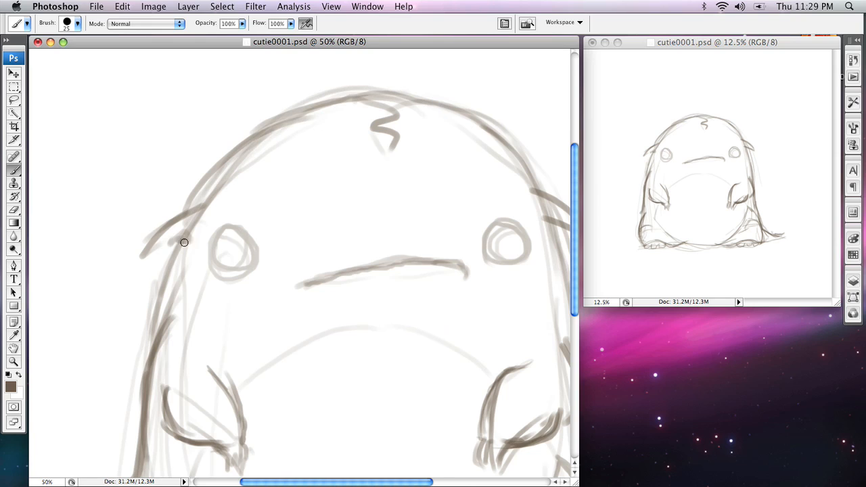
# Strengthen the upper arc of the belly and the tail lines beside the right foot.
pyautogui.moveTo(202, 359); pyautogui.dragTo(217, 195)
pyautogui.moveTo(179, 224)
pyautogui.mouseDown()
pyautogui.moveTo(181, 253)
pyautogui.moveTo(178, 205)
pyautogui.mouseUp()
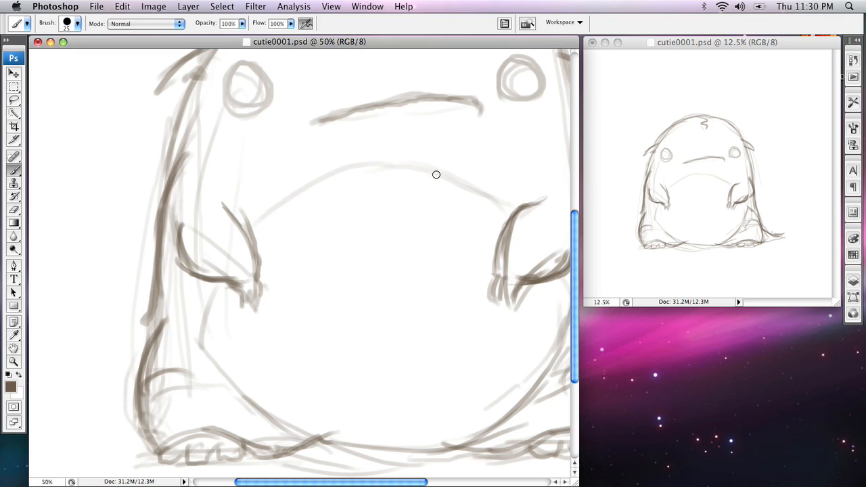
pyautogui.moveTo(470, 246); pyautogui.dragTo(343, 227)
pyautogui.moveTo(513, 377)
pyautogui.mouseDown()
pyautogui.moveTo(507, 419)
pyautogui.moveTo(525, 404)
pyautogui.moveTo(557, 404)
pyautogui.moveTo(474, 406)
pyautogui.mouseUp()
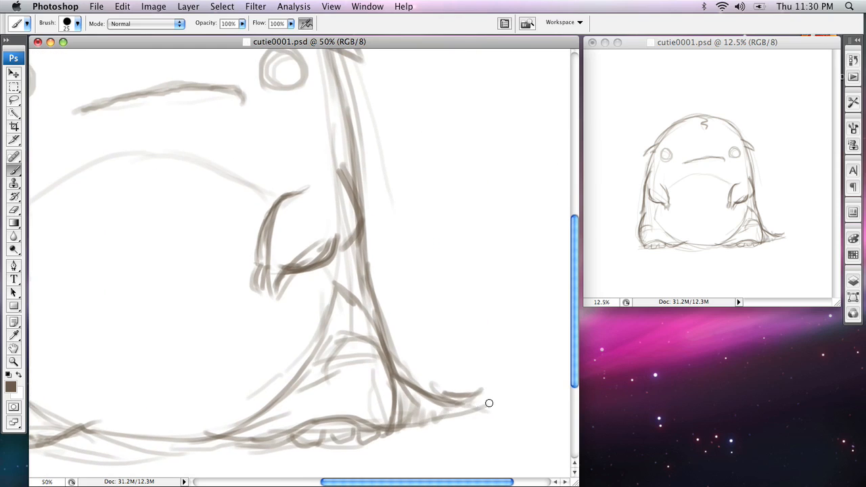
pyautogui.moveTo(281, 272); pyautogui.dragTo(483, 291)
pyautogui.moveTo(507, 221)
pyautogui.mouseDown()
pyautogui.moveTo(479, 223)
pyautogui.moveTo(483, 209)
pyautogui.moveTo(487, 232)
pyautogui.mouseUp()
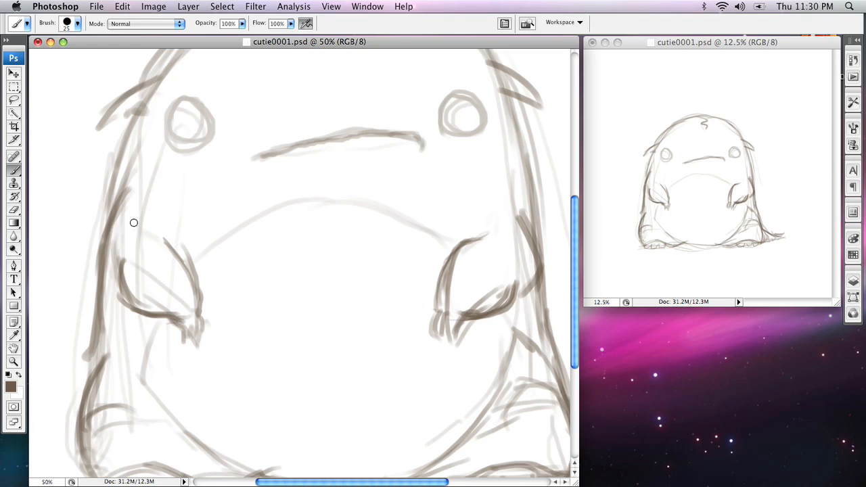
# Shade inside both eyes, leaving a small light center in each.
pyautogui.moveTo(460, 101)
pyautogui.mouseDown()
pyautogui.moveTo(470, 123)
pyautogui.moveTo(483, 113)
pyautogui.mouseUp()
pyautogui.moveTo(187, 116); pyautogui.dragTo(205, 141)
pyautogui.moveTo(366, 118)
pyautogui.mouseDown()
pyautogui.moveTo(368, 246)
pyautogui.moveTo(379, 131)
pyautogui.moveTo(381, 180)
pyautogui.moveTo(362, 161)
pyautogui.moveTo(360, 180)
pyautogui.mouseUp()
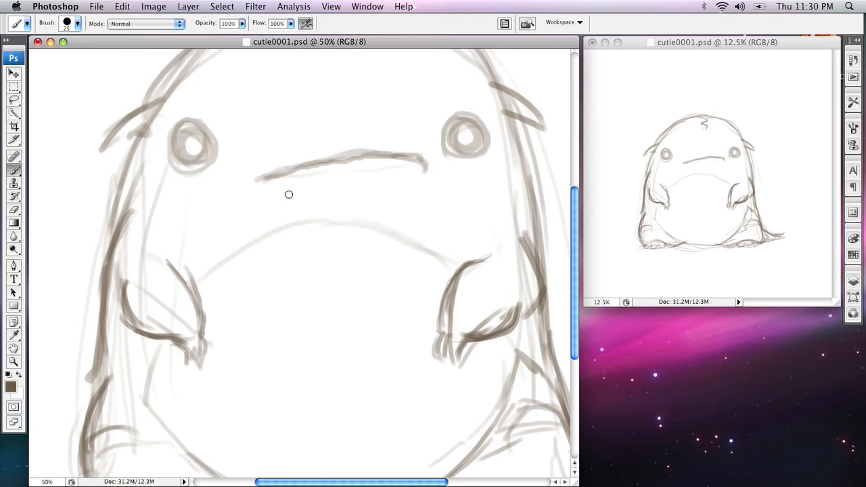
# Choose the rough 36 px textured brush preset and try a stroke over the mouth.
pyautogui.rightClick(290, 191)
pyautogui.scroll(3, 538, 329)
pyautogui.scroll(-4, 543, 335)
pyautogui.moveTo(543, 336); pyautogui.dragTo(543, 334)
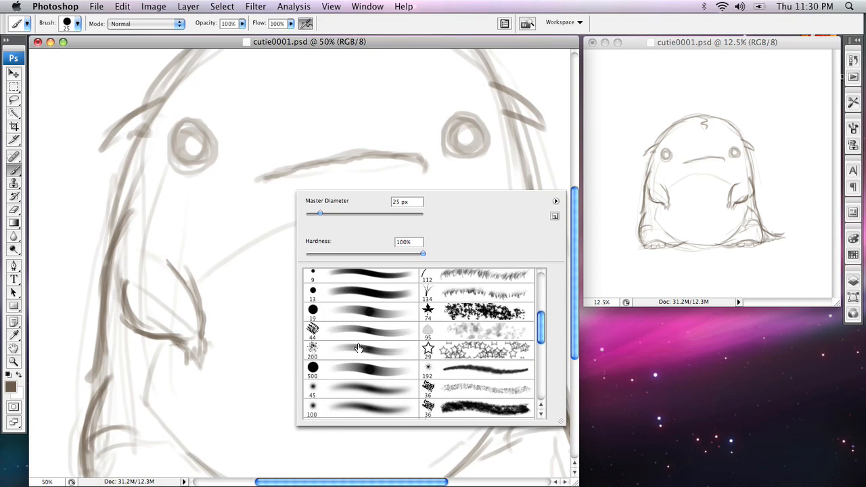
pyautogui.moveTo(543, 329); pyautogui.dragTo(541, 347)
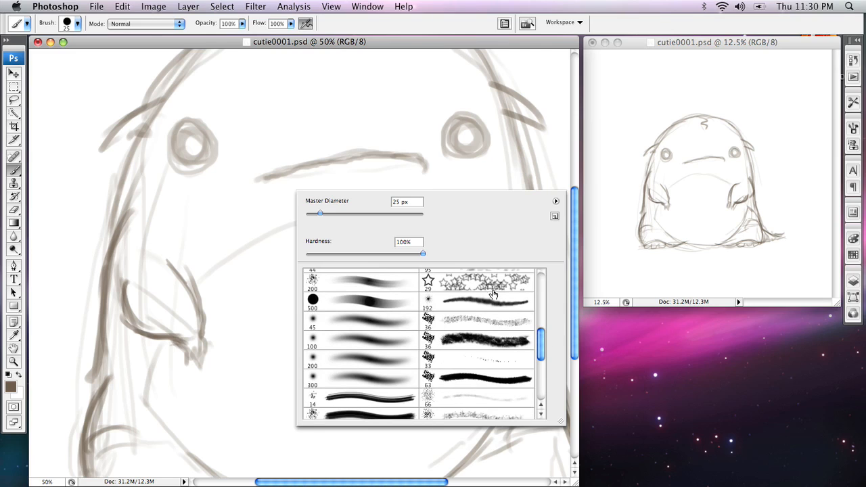
pyautogui.click(478, 345)
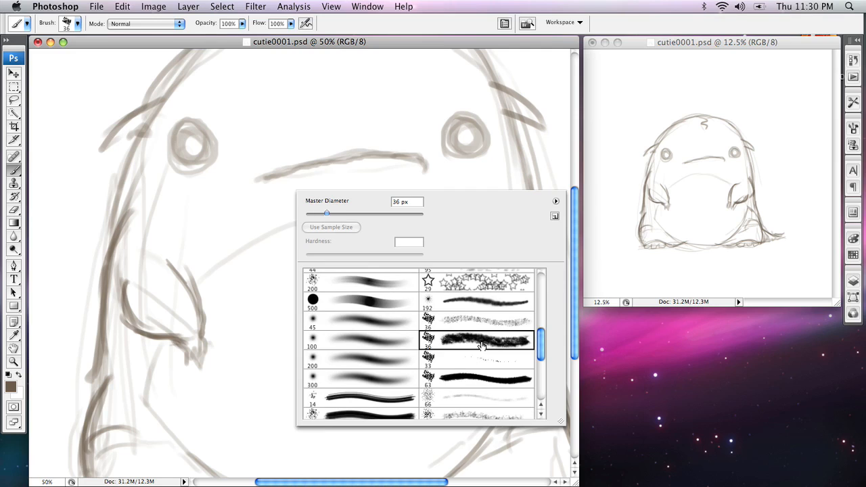
pyautogui.click(399, 161)
pyautogui.moveTo(406, 154)
pyautogui.mouseDown()
pyautogui.moveTo(372, 155)
pyautogui.moveTo(290, 182)
pyautogui.mouseUp()
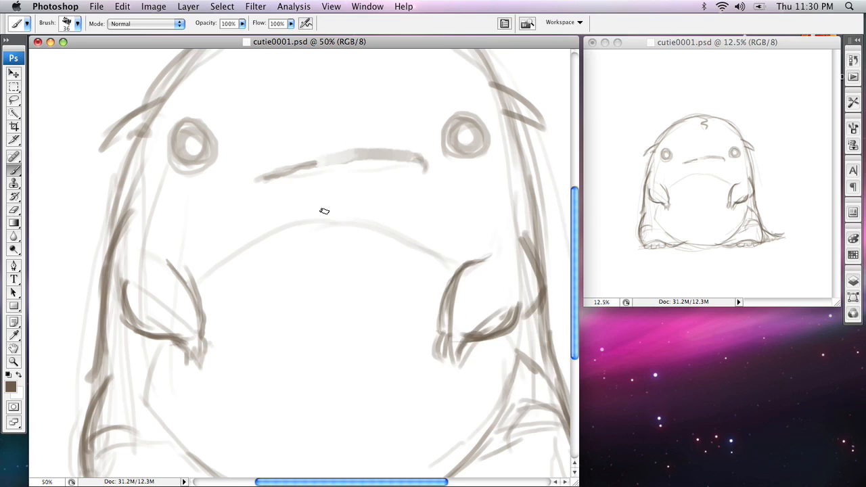
# Switch to the 63 px textured brush preset, test it with a stroke over the mouth and undo the stroke.
pyautogui.rightClick(400, 215)
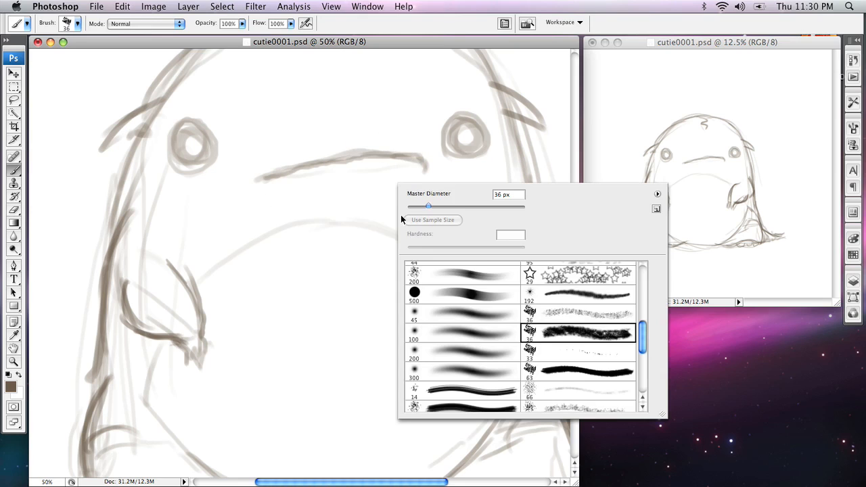
pyautogui.click(590, 373)
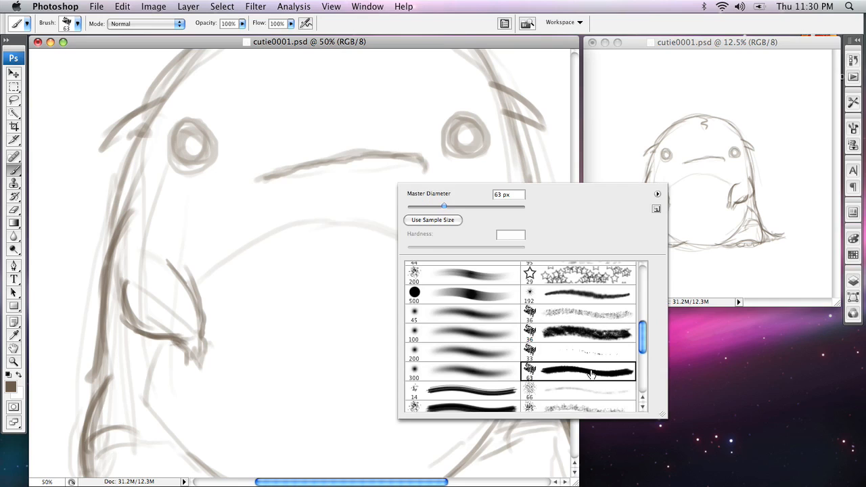
pyautogui.click(380, 153)
pyautogui.moveTo(380, 153)
pyautogui.mouseDown()
pyautogui.moveTo(419, 160)
pyautogui.moveTo(353, 150)
pyautogui.moveTo(258, 181)
pyautogui.mouseUp()
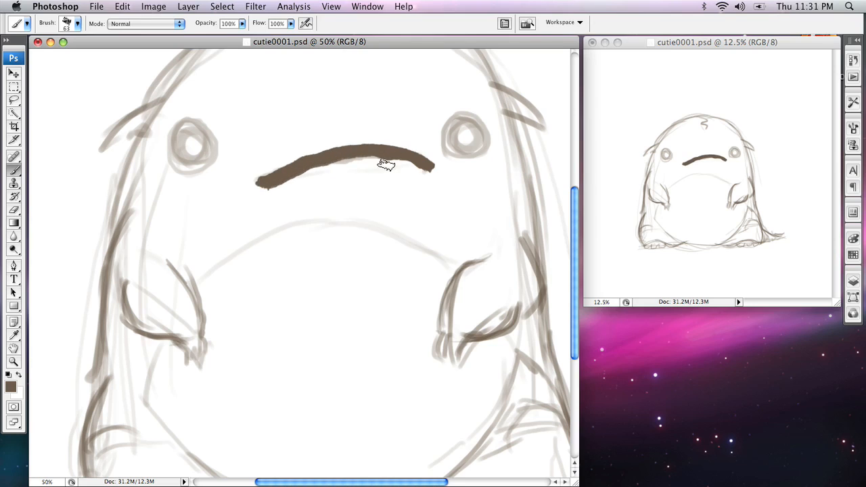
pyautogui.press('super+z')
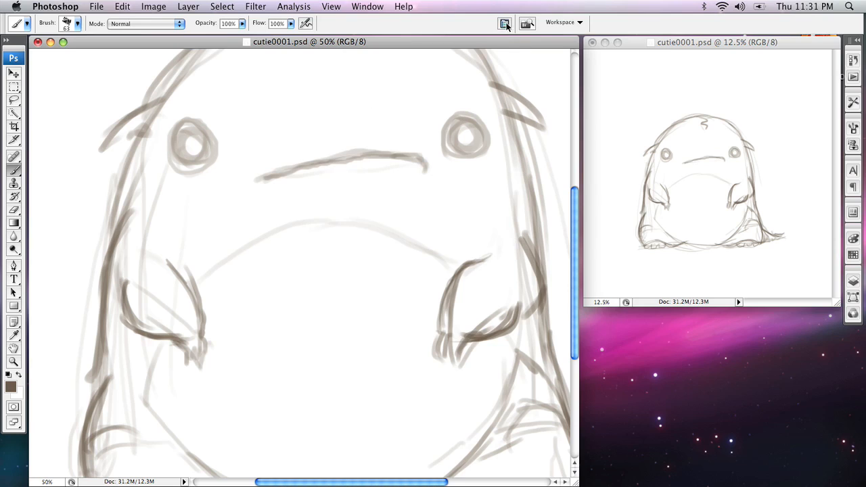
# Open the detailed brush settings, enable Other Dynamics and set the opacity jitter control to Pen Pressure.
pyautogui.press('F5')
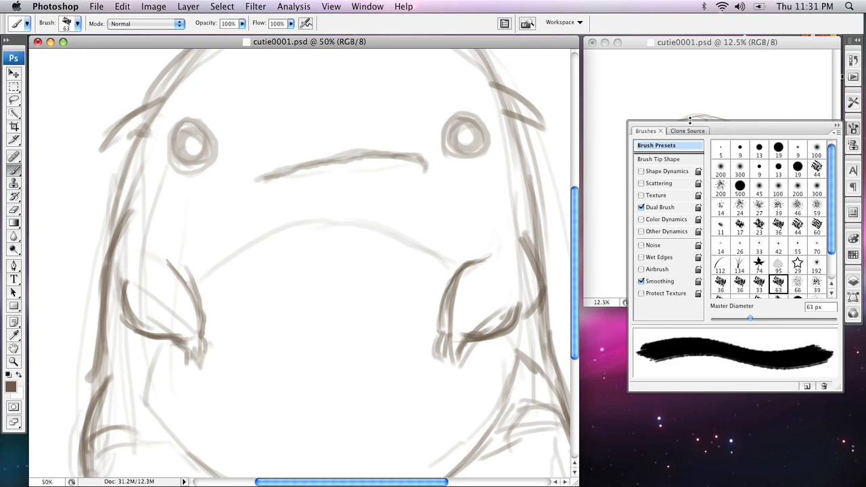
pyautogui.moveTo(725, 129)
pyautogui.mouseDown()
pyautogui.moveTo(440, 102)
pyautogui.moveTo(394, 109)
pyautogui.moveTo(388, 95)
pyautogui.mouseUp()
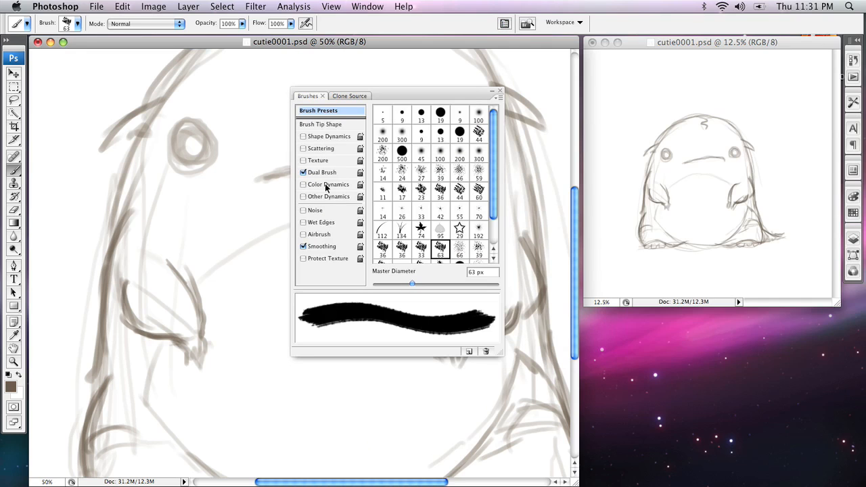
pyautogui.click(347, 137)
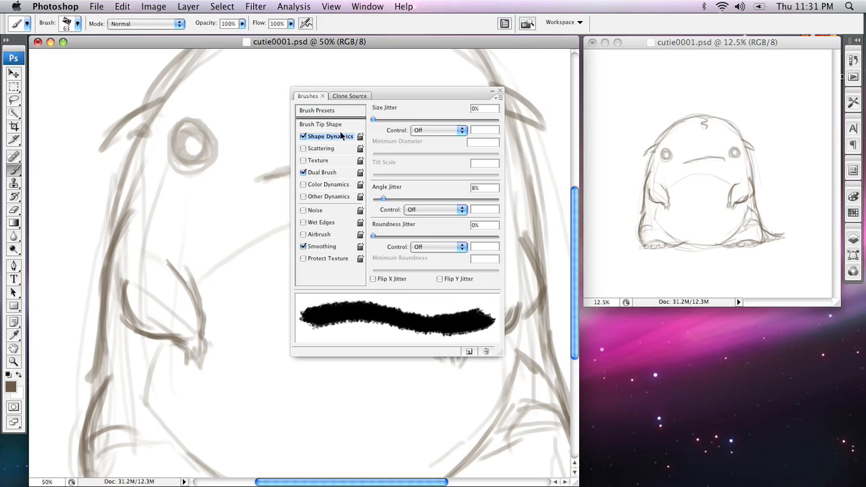
pyautogui.click(303, 137)
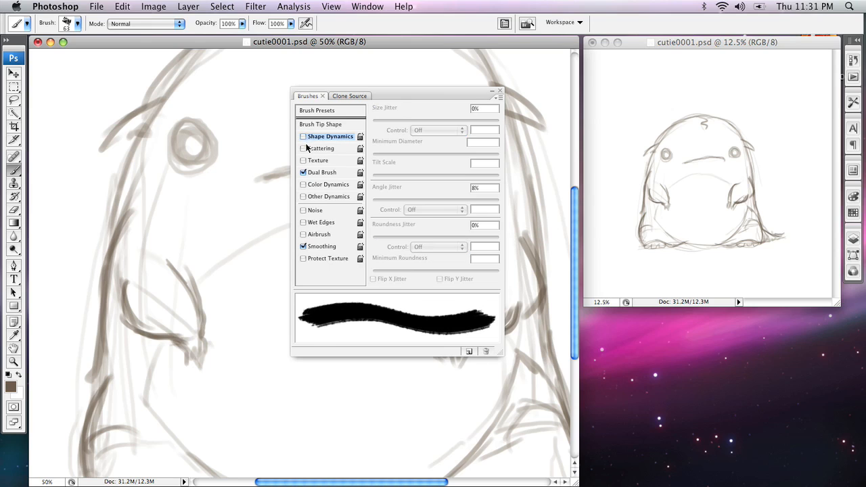
pyautogui.click(332, 197)
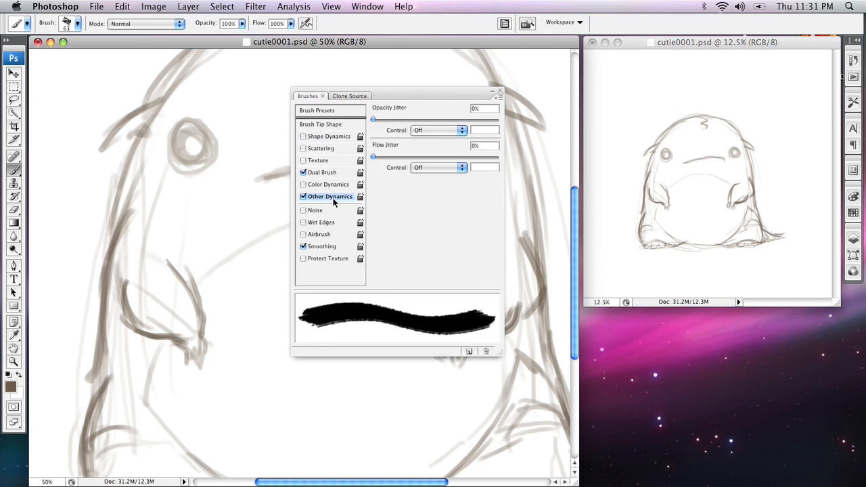
pyautogui.click(446, 130)
pyautogui.click(433, 147)
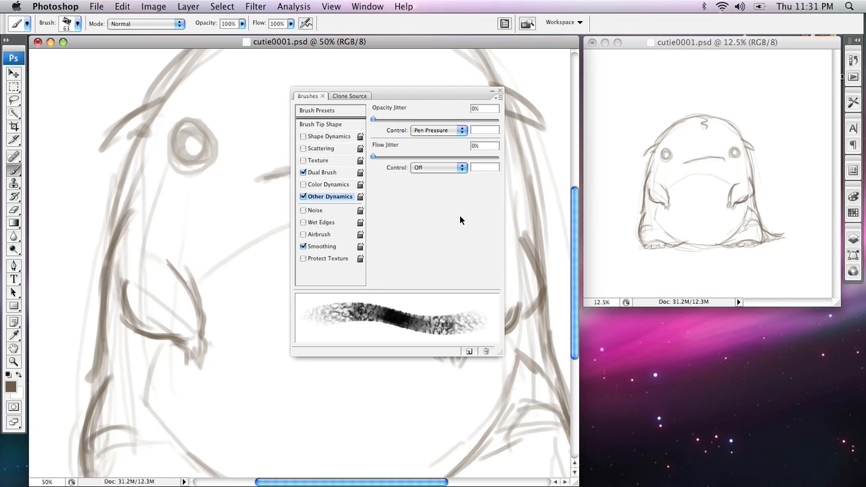
# Turn off the Dual Brush option for the 63 px brush.
pyautogui.click(302, 173)
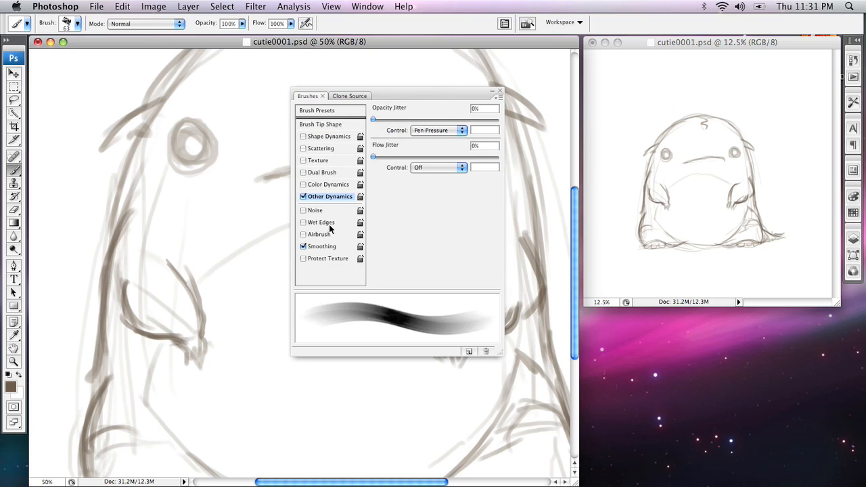
pyautogui.click(334, 169)
pyautogui.click(304, 173)
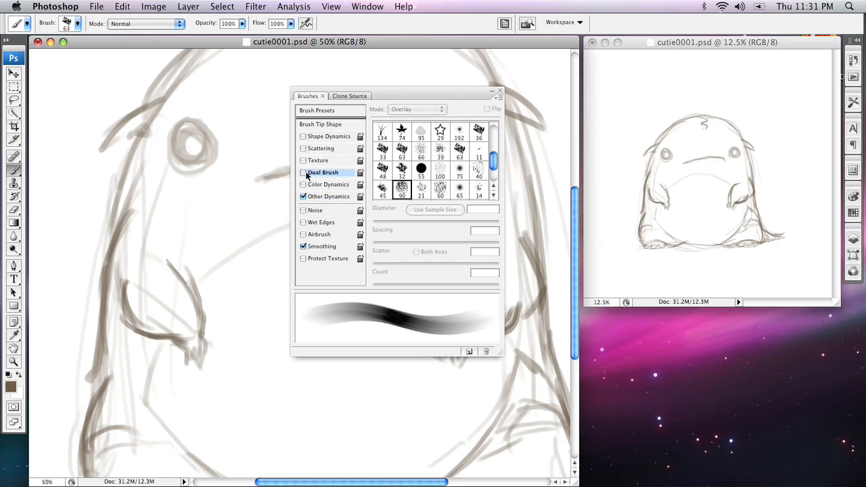
# Close the brush settings and shade the creature's left flank and the area beneath its right arm with brown strokes.
pyautogui.click(332, 199)
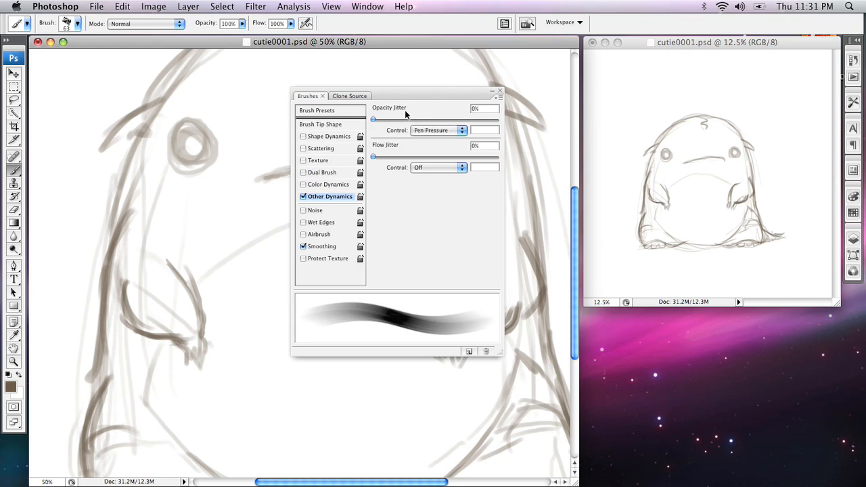
pyautogui.click(499, 92)
pyautogui.moveTo(178, 203)
pyautogui.mouseDown()
pyautogui.moveTo(126, 197)
pyautogui.moveTo(142, 192)
pyautogui.moveTo(184, 245)
pyautogui.moveTo(143, 179)
pyautogui.moveTo(159, 200)
pyautogui.moveTo(133, 196)
pyautogui.moveTo(129, 374)
pyautogui.moveTo(116, 401)
pyautogui.moveTo(136, 348)
pyautogui.moveTo(133, 401)
pyautogui.moveTo(167, 429)
pyautogui.mouseUp()
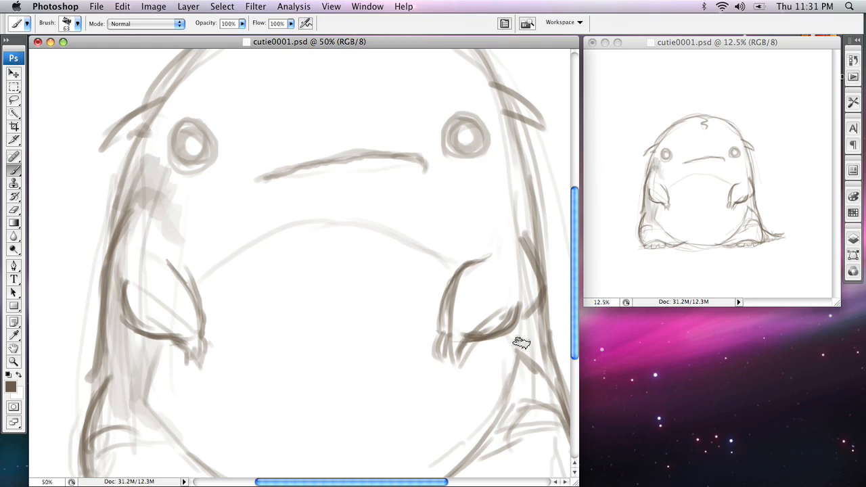
pyautogui.moveTo(521, 343)
pyautogui.mouseDown()
pyautogui.moveTo(526, 406)
pyautogui.moveTo(491, 368)
pyautogui.mouseUp()
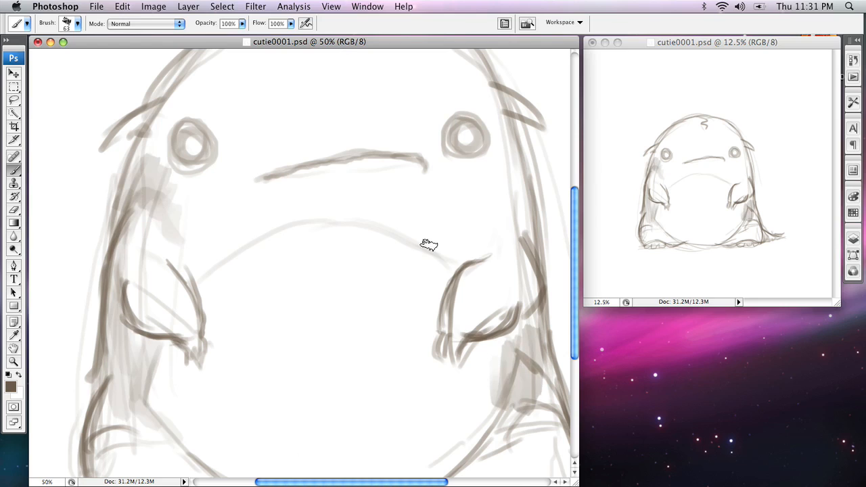
# Enlarge the textured brush and block in light brown shading over the whole body, darker on the face's left side and lower belly.
pyautogui.moveTo(440, 269); pyautogui.dragTo(433, 242)
pyautogui.press('z')
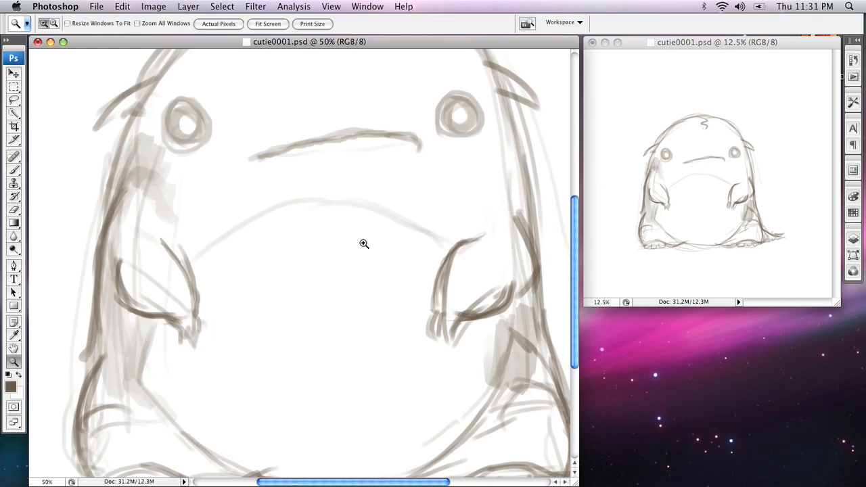
pyautogui.keyDown('alt'); pyautogui.click(365, 253); pyautogui.keyUp('alt')
pyautogui.moveTo(349, 270); pyautogui.dragTo(372, 283)
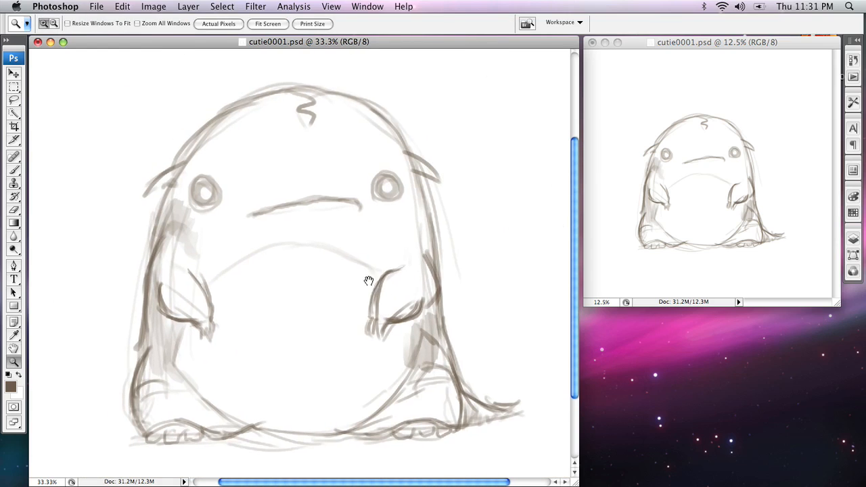
pyautogui.press('n')
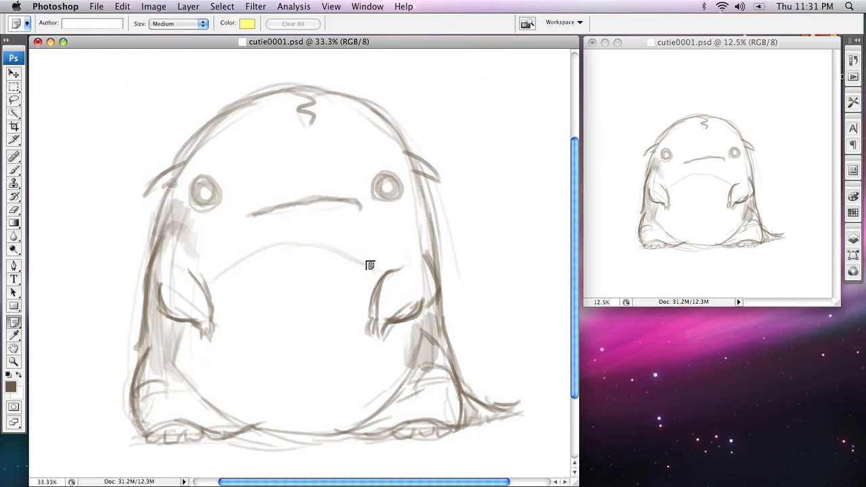
pyautogui.press('b')
pyautogui.moveTo(412, 143)
pyautogui.mouseDown()
pyautogui.moveTo(395, 219)
pyautogui.moveTo(447, 106)
pyautogui.moveTo(421, 195)
pyautogui.mouseUp()
pyautogui.press(']')
pyautogui.press(']')
pyautogui.press(']')
pyautogui.press(']')
pyautogui.press(']')
pyautogui.press(']')
pyautogui.press(']')
pyautogui.press(']')
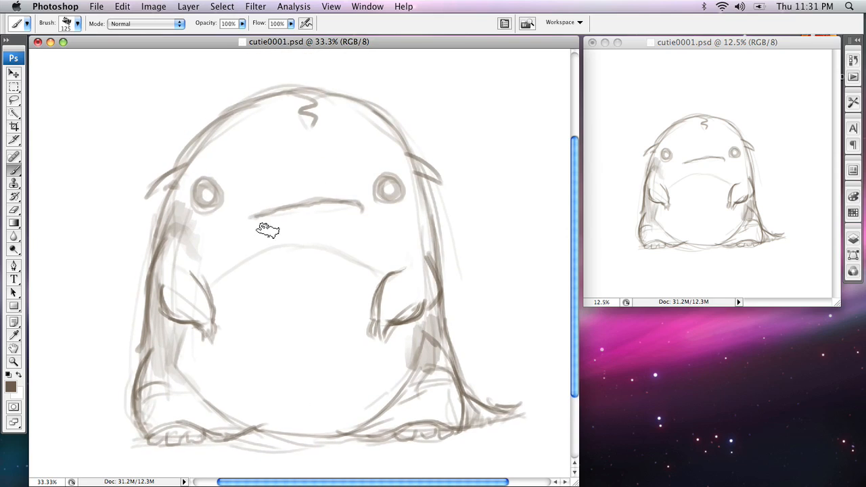
pyautogui.press(']')
pyautogui.press(']')
pyautogui.press(']')
pyautogui.moveTo(201, 237)
pyautogui.mouseDown()
pyautogui.moveTo(199, 261)
pyautogui.moveTo(186, 236)
pyautogui.moveTo(234, 127)
pyautogui.mouseUp()
pyautogui.scroll(-5, 203, 223)
pyautogui.moveTo(209, 202)
pyautogui.mouseDown()
pyautogui.moveTo(193, 260)
pyautogui.moveTo(274, 308)
pyautogui.moveTo(406, 304)
pyautogui.moveTo(440, 277)
pyautogui.moveTo(353, 127)
pyautogui.moveTo(309, 119)
pyautogui.moveTo(194, 305)
pyautogui.moveTo(280, 212)
pyautogui.moveTo(305, 328)
pyautogui.moveTo(400, 346)
pyautogui.moveTo(310, 410)
pyautogui.moveTo(205, 397)
pyautogui.moveTo(155, 251)
pyautogui.moveTo(188, 183)
pyautogui.moveTo(248, 307)
pyautogui.moveTo(290, 361)
pyautogui.mouseUp()
# Shade the left arm's underside and the left leg with a smaller textured brush.
pyautogui.scroll(5, 432, 270)
pyautogui.hscroll(2, 433, 270)
pyautogui.press('[')
pyautogui.press('[')
pyautogui.press('[')
pyautogui.press('[')
pyautogui.press('[')
pyautogui.press('[')
pyautogui.press('[')
pyautogui.press('[')
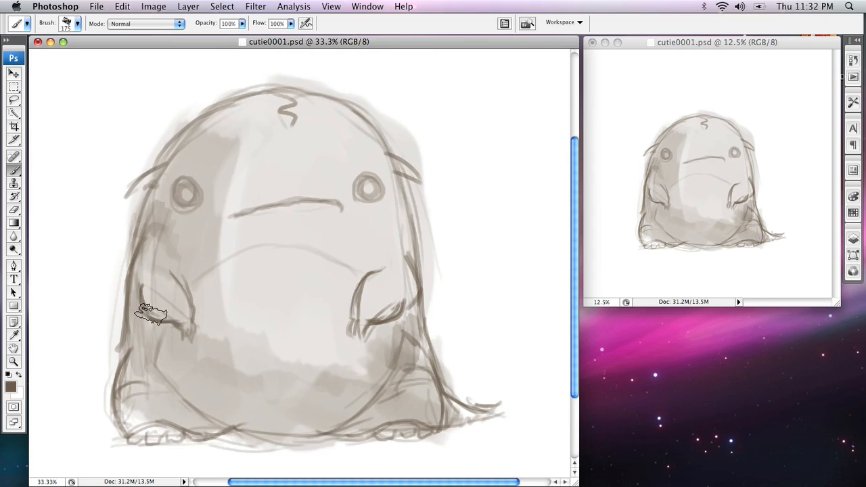
pyautogui.moveTo(147, 296)
pyautogui.mouseDown()
pyautogui.moveTo(164, 315)
pyautogui.moveTo(152, 313)
pyautogui.moveTo(138, 283)
pyautogui.moveTo(155, 319)
pyautogui.moveTo(155, 271)
pyautogui.moveTo(158, 322)
pyautogui.mouseUp()
pyautogui.moveTo(129, 365)
pyautogui.mouseDown()
pyautogui.moveTo(113, 409)
pyautogui.moveTo(124, 369)
pyautogui.moveTo(148, 420)
pyautogui.moveTo(196, 418)
pyautogui.moveTo(181, 401)
pyautogui.moveTo(210, 425)
pyautogui.moveTo(156, 365)
pyautogui.mouseUp()
# Deepen the shadow along the belly's lower left edge and shade the left foot, reducing the brush to 45 px.
pyautogui.press('[')
pyautogui.press('[')
pyautogui.press('[')
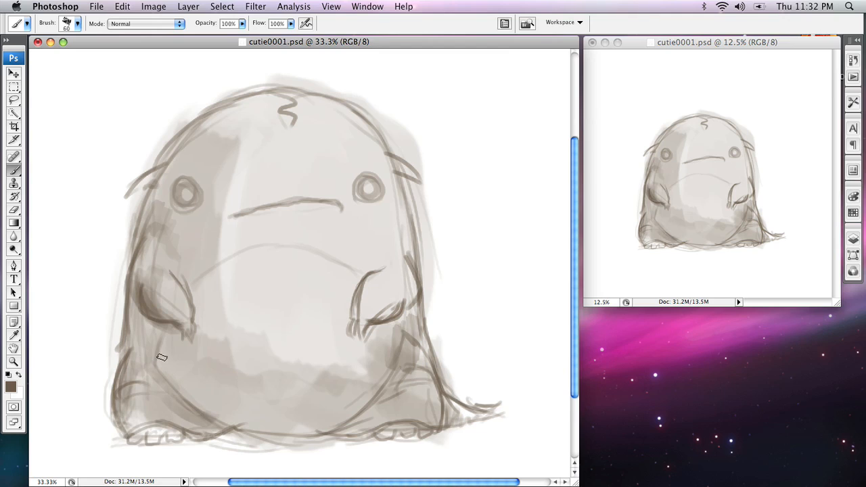
pyautogui.press(']')
pyautogui.press(']')
pyautogui.press(']')
pyautogui.moveTo(222, 428)
pyautogui.mouseDown()
pyautogui.moveTo(203, 431)
pyautogui.moveTo(149, 356)
pyautogui.moveTo(191, 399)
pyautogui.moveTo(163, 369)
pyautogui.mouseUp()
pyautogui.press('[')
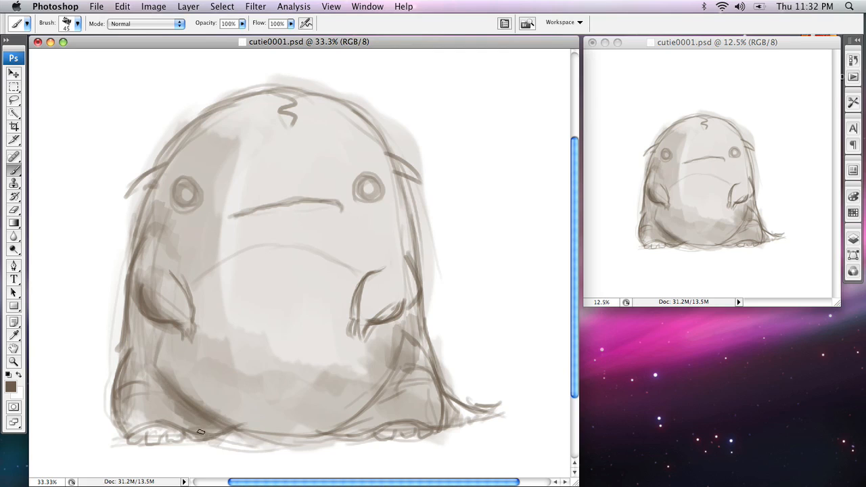
pyautogui.moveTo(150, 417)
pyautogui.mouseDown()
pyautogui.moveTo(130, 434)
pyautogui.moveTo(165, 429)
pyautogui.mouseUp()
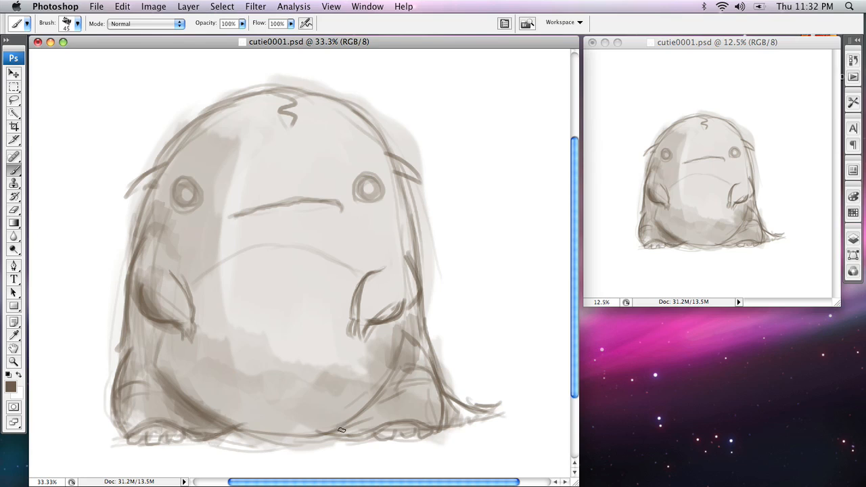
# Darken the belly's lower right edge and the underside of the right arm.
pyautogui.moveTo(339, 430)
pyautogui.mouseDown()
pyautogui.moveTo(402, 364)
pyautogui.moveTo(385, 380)
pyautogui.mouseUp()
pyautogui.moveTo(411, 301); pyautogui.dragTo(399, 314)
pyautogui.moveTo(412, 281)
pyautogui.mouseDown()
pyautogui.moveTo(401, 310)
pyautogui.moveTo(362, 315)
pyautogui.moveTo(370, 296)
pyautogui.moveTo(376, 320)
pyautogui.moveTo(408, 295)
pyautogui.moveTo(391, 326)
pyautogui.mouseUp()
# Darken the ear tufts, the upper left body outline and the right eye ring with a finer brush.
pyautogui.press('[')
pyautogui.moveTo(134, 302)
pyautogui.mouseDown()
pyautogui.moveTo(150, 255)
pyautogui.moveTo(136, 290)
pyautogui.moveTo(152, 238)
pyautogui.moveTo(136, 258)
pyautogui.moveTo(140, 233)
pyautogui.moveTo(166, 184)
pyautogui.moveTo(131, 193)
pyautogui.moveTo(164, 180)
pyautogui.moveTo(139, 184)
pyautogui.mouseUp()
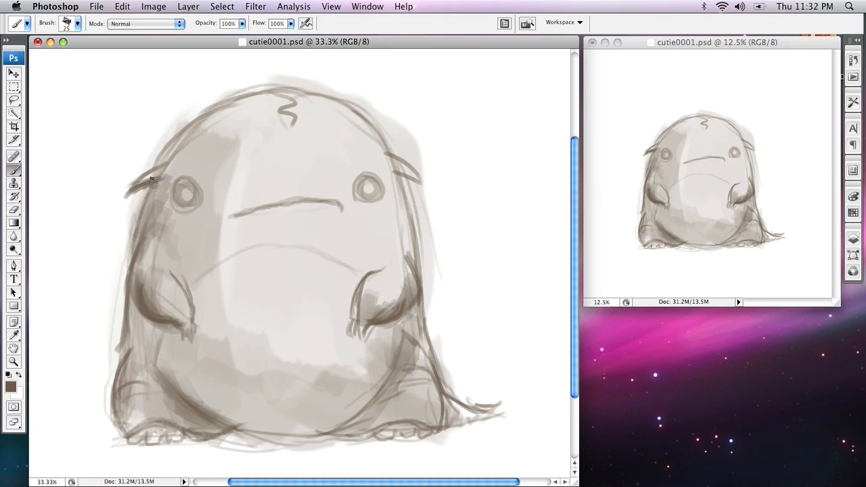
pyautogui.moveTo(162, 168); pyautogui.dragTo(138, 215)
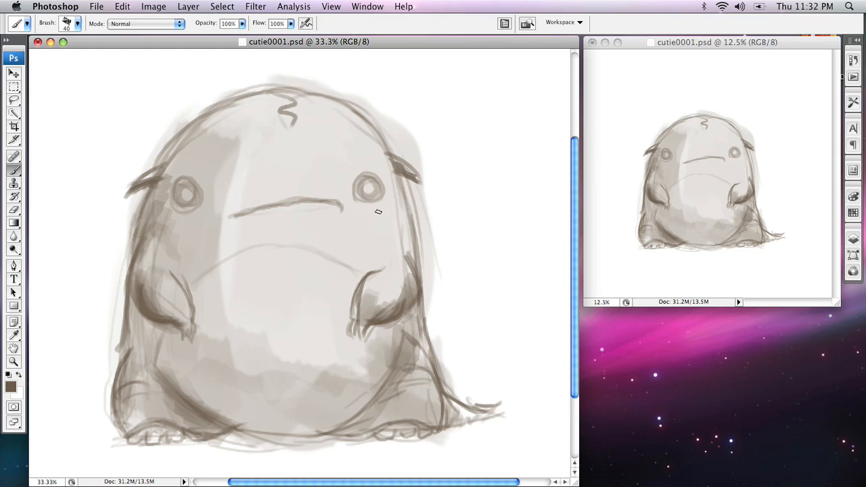
pyautogui.moveTo(377, 189); pyautogui.dragTo(373, 184)
# Build darker shadows down both sides of the body, around the belly and over both legs with a larger brush.
pyautogui.press(']')
pyautogui.moveTo(161, 378)
pyautogui.mouseDown()
pyautogui.moveTo(141, 353)
pyautogui.moveTo(126, 385)
pyautogui.mouseUp()
pyautogui.moveTo(146, 352)
pyautogui.mouseDown()
pyautogui.moveTo(130, 304)
pyautogui.moveTo(137, 337)
pyautogui.mouseUp()
pyautogui.moveTo(138, 302)
pyautogui.mouseDown()
pyautogui.moveTo(132, 328)
pyautogui.moveTo(134, 315)
pyautogui.moveTo(146, 361)
pyautogui.moveTo(173, 406)
pyautogui.moveTo(153, 337)
pyautogui.moveTo(156, 354)
pyautogui.moveTo(257, 440)
pyautogui.mouseUp()
pyautogui.moveTo(402, 364)
pyautogui.mouseDown()
pyautogui.moveTo(406, 318)
pyautogui.moveTo(415, 316)
pyautogui.moveTo(427, 377)
pyautogui.moveTo(415, 306)
pyautogui.moveTo(405, 323)
pyautogui.moveTo(410, 257)
pyautogui.moveTo(395, 200)
pyautogui.mouseUp()
pyautogui.press(']')
pyautogui.moveTo(420, 360)
pyautogui.mouseDown()
pyautogui.moveTo(359, 415)
pyautogui.moveTo(381, 404)
pyautogui.moveTo(384, 418)
pyautogui.moveTo(452, 422)
pyautogui.mouseUp()
# Reduce the brush and shade the tail and the left leg and foot.
pyautogui.press('[')
pyautogui.press('[')
pyautogui.press('[')
pyautogui.press('[')
pyautogui.press('[')
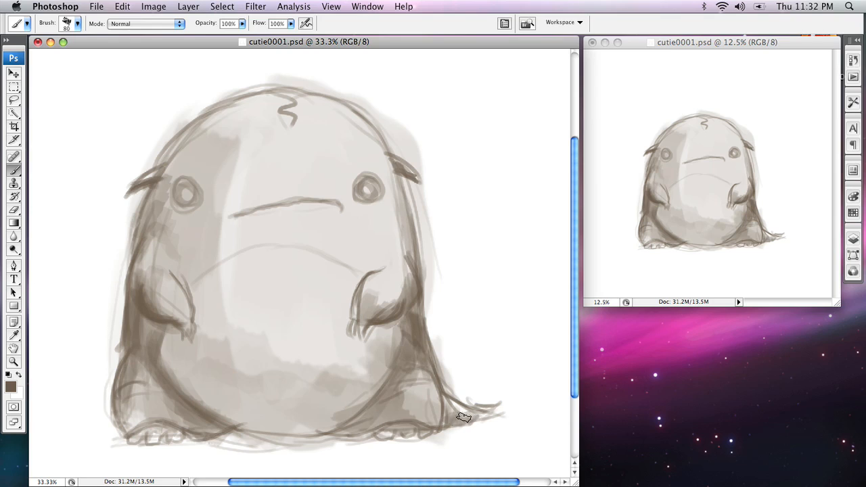
pyautogui.moveTo(474, 416)
pyautogui.mouseDown()
pyautogui.moveTo(448, 424)
pyautogui.moveTo(442, 405)
pyautogui.moveTo(485, 415)
pyautogui.moveTo(439, 390)
pyautogui.moveTo(461, 411)
pyautogui.mouseUp()
pyautogui.moveTo(142, 415)
pyautogui.mouseDown()
pyautogui.moveTo(173, 399)
pyautogui.moveTo(170, 341)
pyautogui.moveTo(213, 399)
pyautogui.mouseUp()
# Shade the lower belly, the chest above the belly line and the head's left side with a broad brush, then reduce it to 150 px.
pyautogui.press(']')
pyautogui.press(']')
pyautogui.press(']')
pyautogui.press(']')
pyautogui.press(']')
pyautogui.moveTo(365, 405)
pyautogui.mouseDown()
pyautogui.moveTo(267, 415)
pyautogui.moveTo(188, 385)
pyautogui.moveTo(355, 405)
pyautogui.moveTo(233, 424)
pyautogui.moveTo(209, 401)
pyautogui.moveTo(197, 369)
pyautogui.moveTo(166, 363)
pyautogui.moveTo(194, 197)
pyautogui.moveTo(153, 262)
pyautogui.moveTo(175, 166)
pyautogui.moveTo(139, 265)
pyautogui.moveTo(252, 116)
pyautogui.moveTo(247, 109)
pyautogui.moveTo(168, 184)
pyautogui.moveTo(263, 111)
pyautogui.moveTo(215, 177)
pyautogui.moveTo(219, 158)
pyautogui.moveTo(205, 247)
pyautogui.moveTo(192, 227)
pyautogui.moveTo(225, 244)
pyautogui.moveTo(346, 258)
pyautogui.mouseUp()
pyautogui.press('[')
pyautogui.press('[')
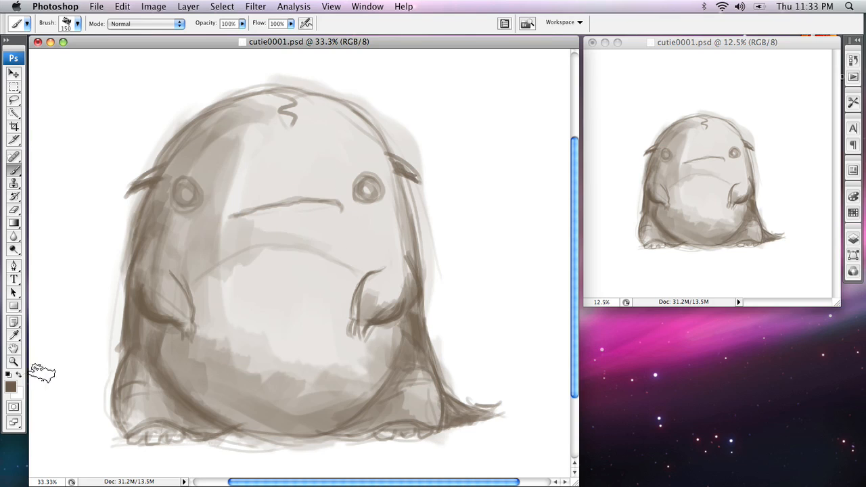
# Swap to the light colour and brush lighter tones over the belly and the left side of the face.
pyautogui.press('x')
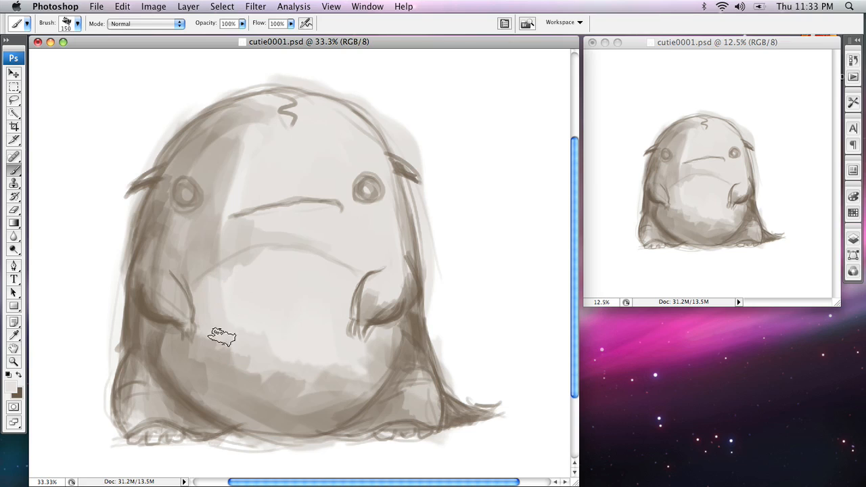
pyautogui.moveTo(241, 383)
pyautogui.mouseDown()
pyautogui.moveTo(259, 396)
pyautogui.moveTo(277, 349)
pyautogui.moveTo(301, 372)
pyautogui.moveTo(334, 381)
pyautogui.moveTo(277, 386)
pyautogui.moveTo(297, 400)
pyautogui.moveTo(257, 406)
pyautogui.moveTo(288, 409)
pyautogui.moveTo(248, 380)
pyautogui.moveTo(257, 389)
pyautogui.moveTo(263, 324)
pyautogui.moveTo(238, 309)
pyautogui.moveTo(216, 317)
pyautogui.mouseUp()
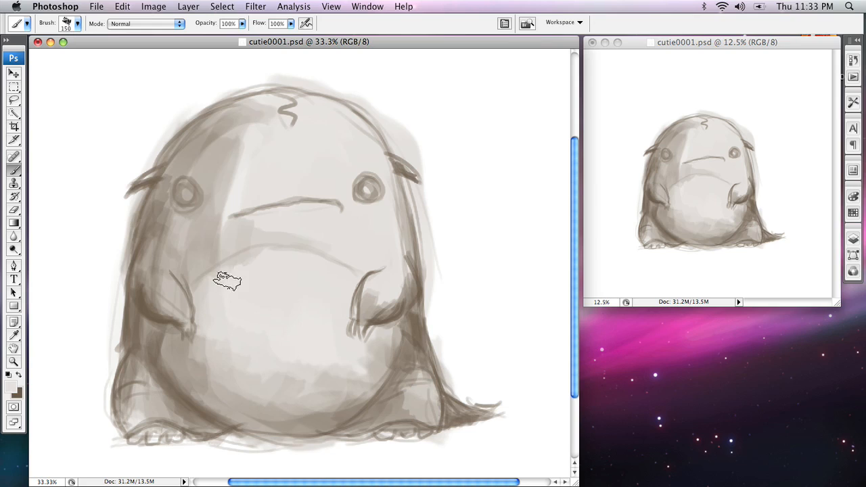
pyautogui.moveTo(280, 224); pyautogui.dragTo(245, 247)
pyautogui.moveTo(241, 213); pyautogui.dragTo(220, 247)
pyautogui.moveTo(237, 160)
pyautogui.mouseDown()
pyautogui.moveTo(209, 278)
pyautogui.moveTo(209, 169)
pyautogui.moveTo(256, 112)
pyautogui.moveTo(286, 112)
pyautogui.moveTo(214, 155)
pyautogui.moveTo(218, 200)
pyautogui.moveTo(198, 256)
pyautogui.mouseUp()
pyautogui.moveTo(248, 138)
pyautogui.mouseDown()
pyautogui.moveTo(198, 255)
pyautogui.moveTo(173, 249)
pyautogui.moveTo(165, 305)
pyautogui.moveTo(162, 292)
pyautogui.moveTo(177, 311)
pyautogui.mouseUp()
# Brush a highlight onto the right arm, sample a dark brown and deepen the shadow on the arm's underside.
pyautogui.moveTo(386, 298)
pyautogui.mouseDown()
pyautogui.moveTo(367, 305)
pyautogui.moveTo(408, 286)
pyautogui.mouseUp()
pyautogui.keyDown('alt'); pyautogui.click(356, 299); pyautogui.keyUp('alt')
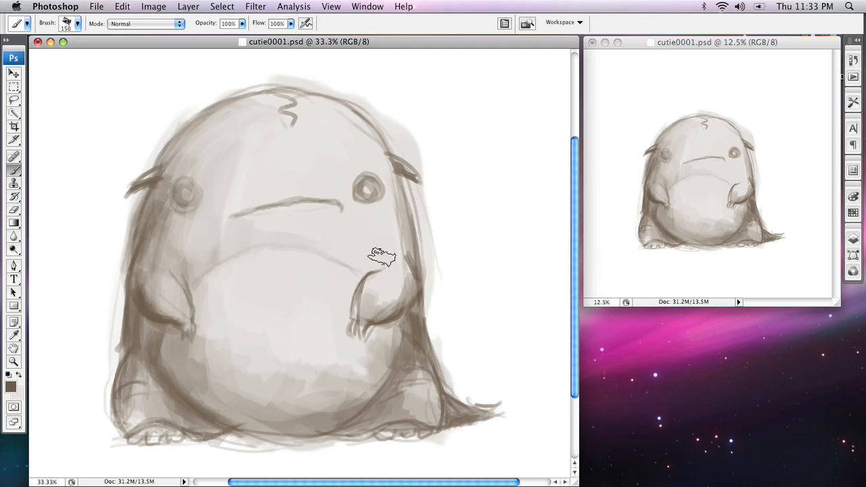
pyautogui.moveTo(410, 292)
pyautogui.mouseDown()
pyautogui.moveTo(393, 308)
pyautogui.moveTo(408, 277)
pyautogui.moveTo(373, 308)
pyautogui.mouseUp()
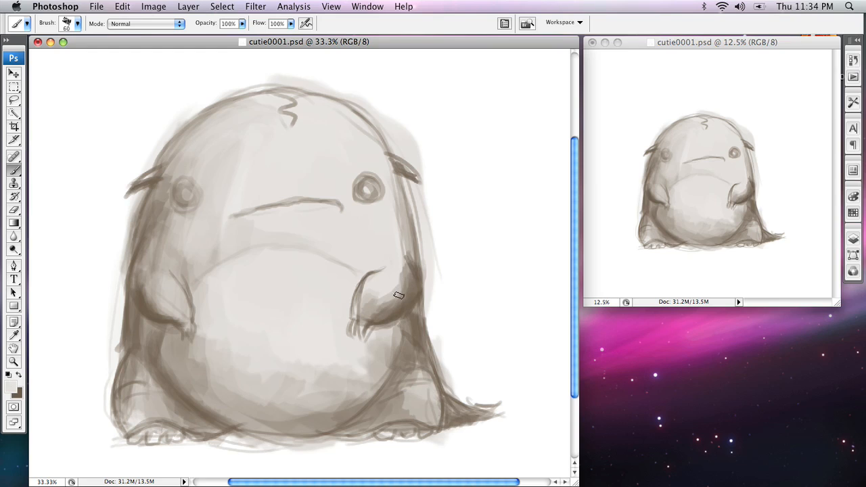
# Swap colours and add brown shading along the head's upper left edge and above the left arm.
pyautogui.press('x')
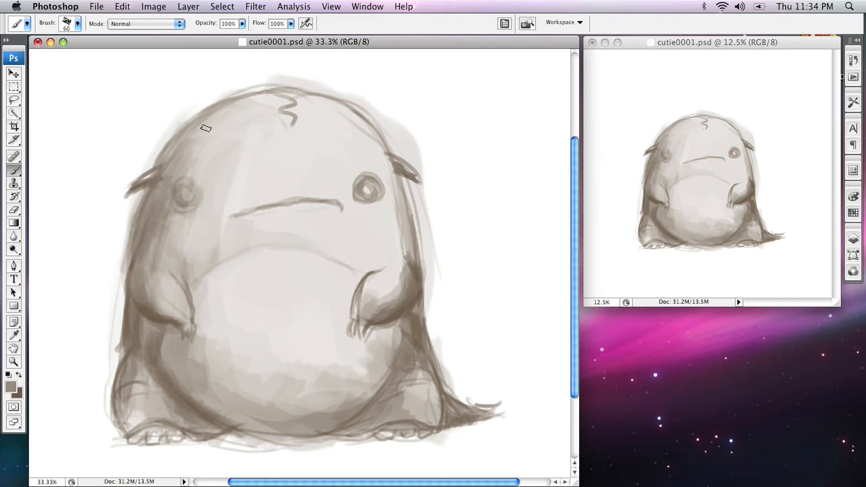
pyautogui.moveTo(195, 134); pyautogui.dragTo(251, 97)
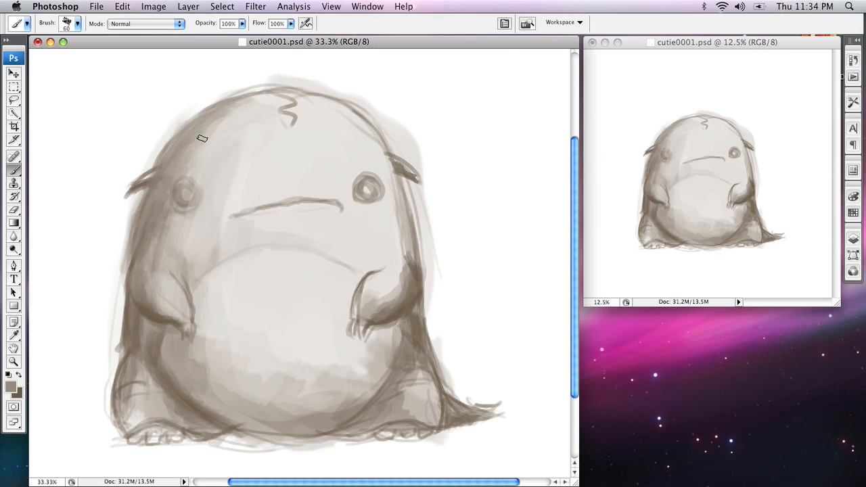
pyautogui.moveTo(174, 228); pyautogui.dragTo(185, 283)
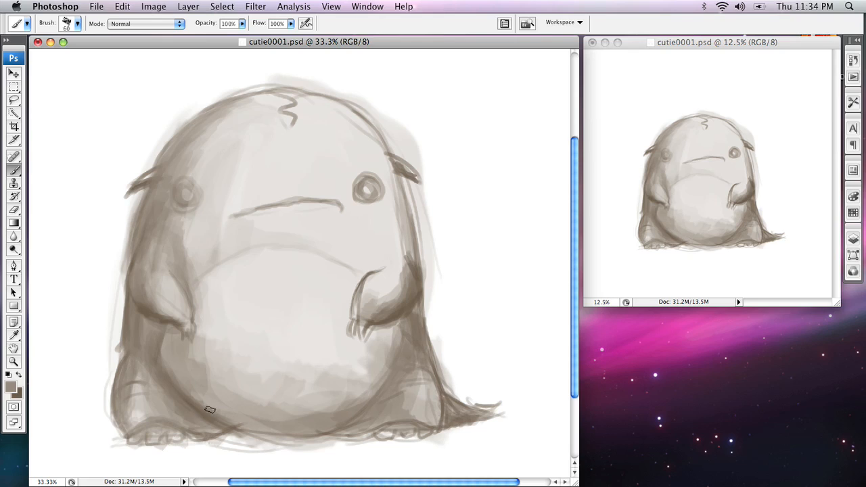
# Enlarge the brush to 200 px and build dark brown shading across the bottom and lower left of the belly.
pyautogui.moveTo(183, 393); pyautogui.dragTo(306, 428)
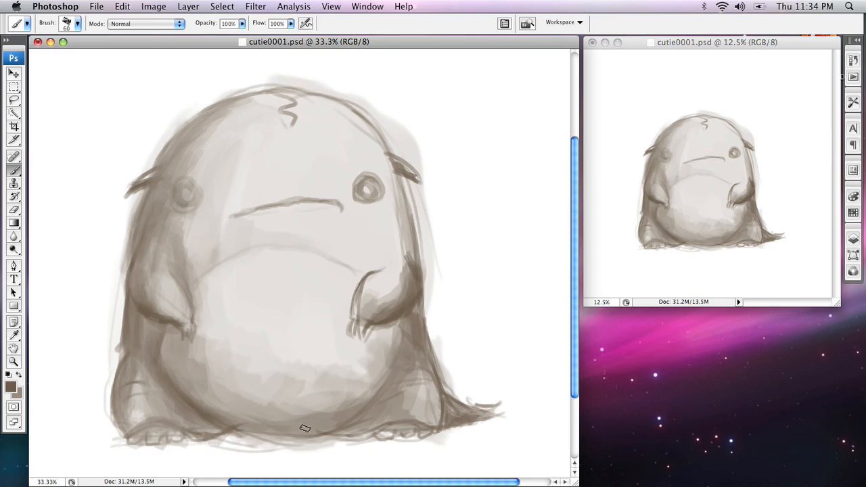
pyautogui.press(']')
pyautogui.moveTo(377, 383)
pyautogui.mouseDown()
pyautogui.moveTo(311, 417)
pyautogui.moveTo(196, 404)
pyautogui.mouseUp()
pyautogui.press(']')
pyautogui.press(']')
pyautogui.moveTo(282, 405); pyautogui.dragTo(182, 360)
pyautogui.moveTo(210, 390)
pyautogui.mouseDown()
pyautogui.moveTo(263, 406)
pyautogui.moveTo(174, 351)
pyautogui.moveTo(297, 407)
pyautogui.mouseUp()
pyautogui.moveTo(174, 349); pyautogui.dragTo(299, 393)
pyautogui.moveTo(204, 367); pyautogui.dragTo(288, 376)
pyautogui.moveTo(209, 345); pyautogui.dragTo(301, 373)
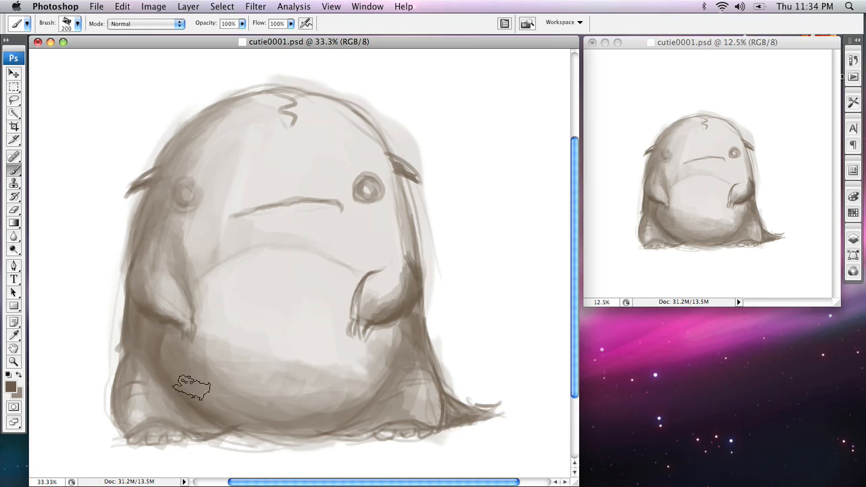
# Extend the dark shading over the belly's lower right curve, its bottom edge and the right leg.
pyautogui.moveTo(212, 421); pyautogui.dragTo(395, 389)
pyautogui.moveTo(394, 389); pyautogui.dragTo(296, 430)
pyautogui.moveTo(420, 339)
pyautogui.mouseDown()
pyautogui.moveTo(320, 425)
pyautogui.moveTo(331, 389)
pyautogui.moveTo(248, 422)
pyautogui.moveTo(213, 412)
pyautogui.mouseUp()
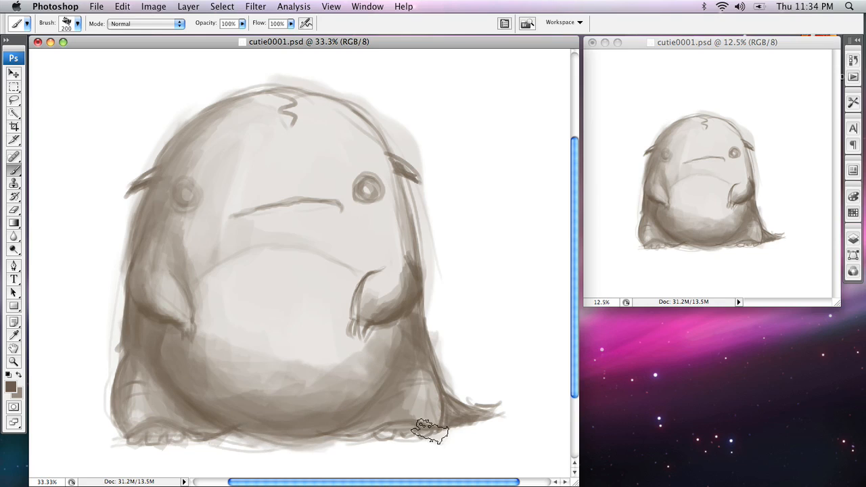
pyautogui.moveTo(304, 402)
pyautogui.mouseDown()
pyautogui.moveTo(241, 403)
pyautogui.moveTo(257, 380)
pyautogui.mouseUp()
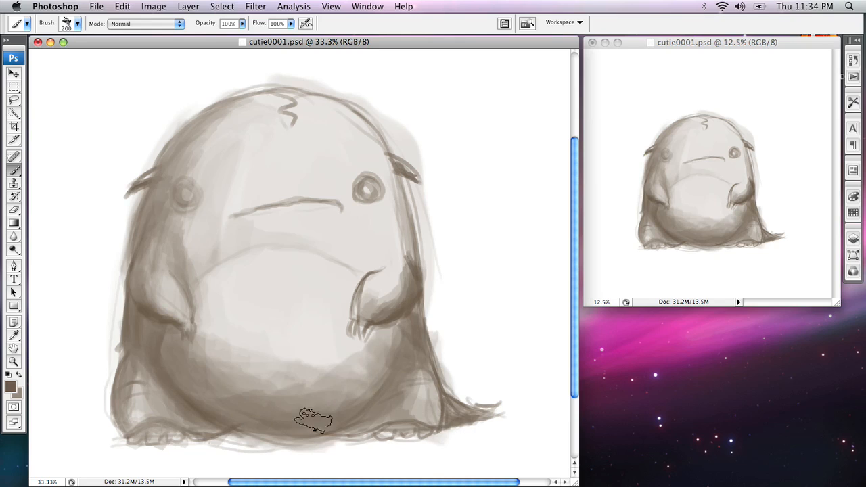
pyautogui.moveTo(419, 401); pyautogui.dragTo(405, 386)
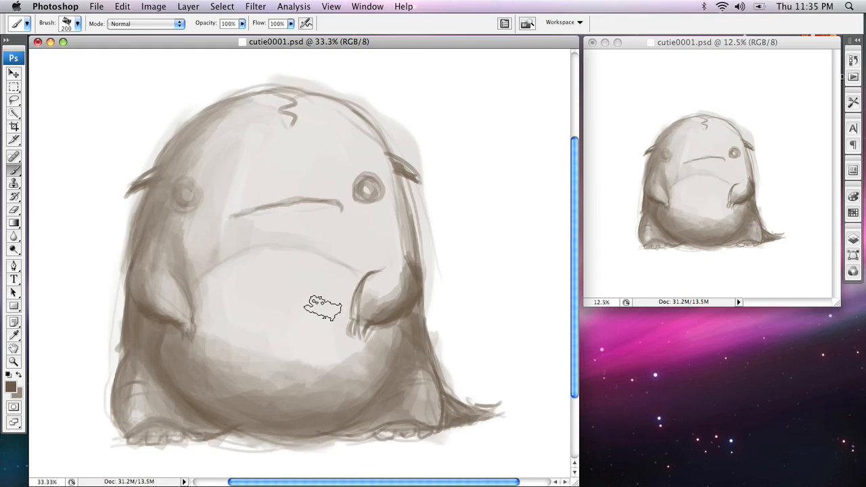
# Choose the 200 px spatter brush preset and blend the shading across the lower belly.
pyautogui.rightClick(280, 255)
pyautogui.scroll(4, 525, 411)
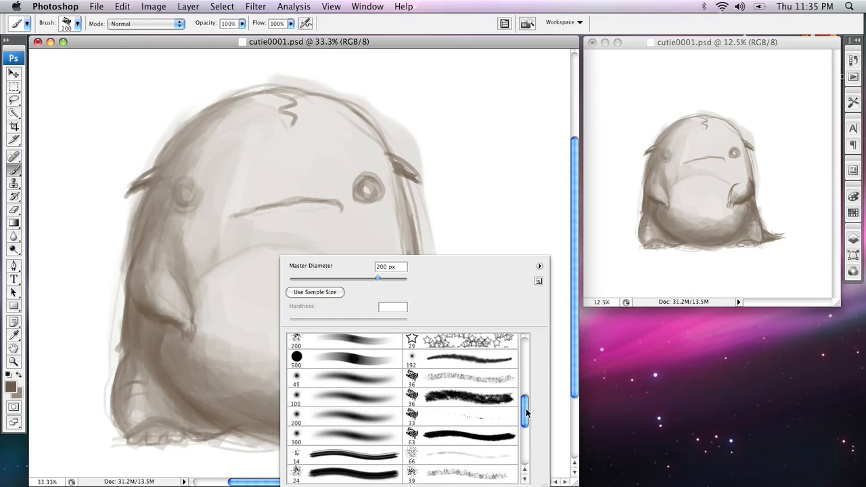
pyautogui.click(350, 420)
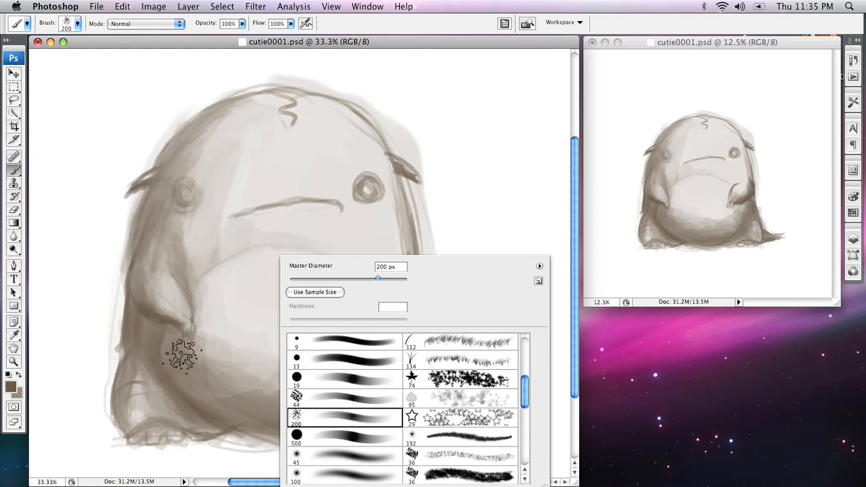
pyautogui.click(166, 358)
pyautogui.moveTo(234, 396)
pyautogui.mouseDown()
pyautogui.moveTo(307, 406)
pyautogui.moveTo(362, 362)
pyautogui.moveTo(324, 374)
pyautogui.moveTo(338, 355)
pyautogui.mouseUp()
# Sample the belly's light tone and brush it over the middle and lower left belly to soften the shadow transition.
pyautogui.keyDown('alt'); pyautogui.click(313, 332); pyautogui.keyUp('alt')
pyautogui.moveTo(229, 343)
pyautogui.mouseDown()
pyautogui.moveTo(267, 368)
pyautogui.moveTo(189, 356)
pyautogui.moveTo(296, 377)
pyautogui.moveTo(334, 383)
pyautogui.mouseUp()
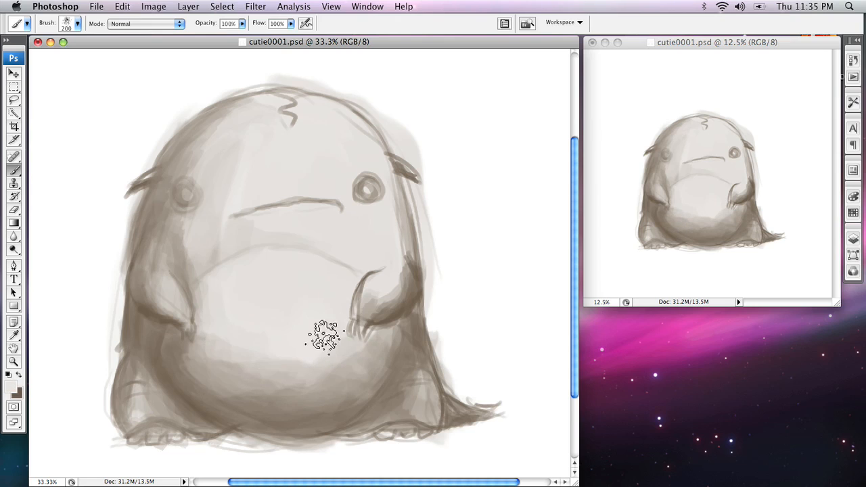
pyautogui.moveTo(192, 359); pyautogui.dragTo(165, 356)
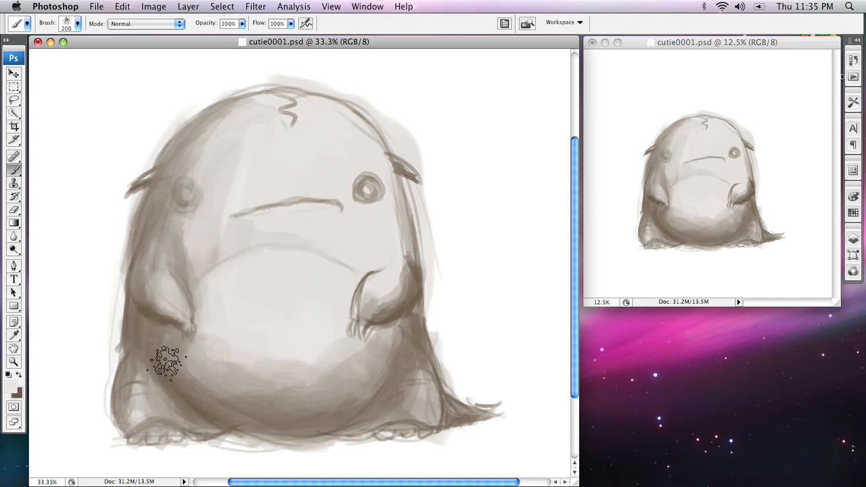
pyautogui.moveTo(306, 345); pyautogui.dragTo(284, 355)
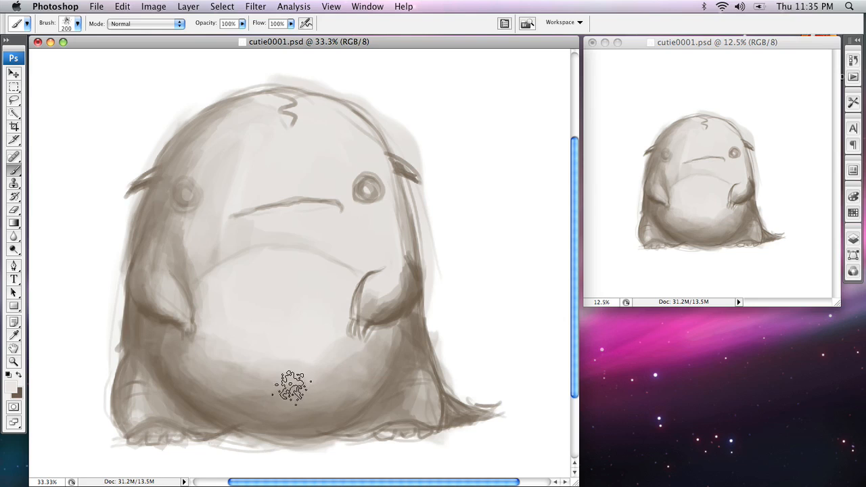
# Paint a soft light tone over the left leg with the spatter brush and reduce its size to 80 px.
pyautogui.press('v')
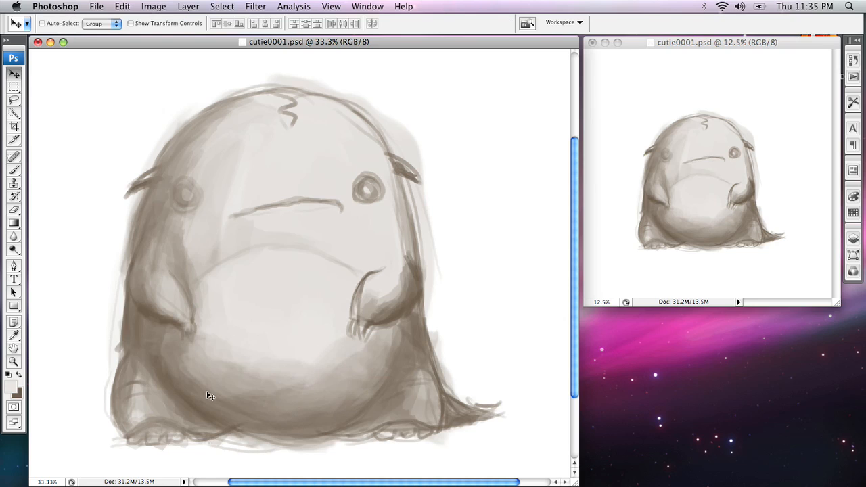
pyautogui.press('b')
pyautogui.moveTo(132, 397); pyautogui.dragTo(145, 401)
pyautogui.press('[')
pyautogui.press('[')
pyautogui.press('[')
pyautogui.press('[')
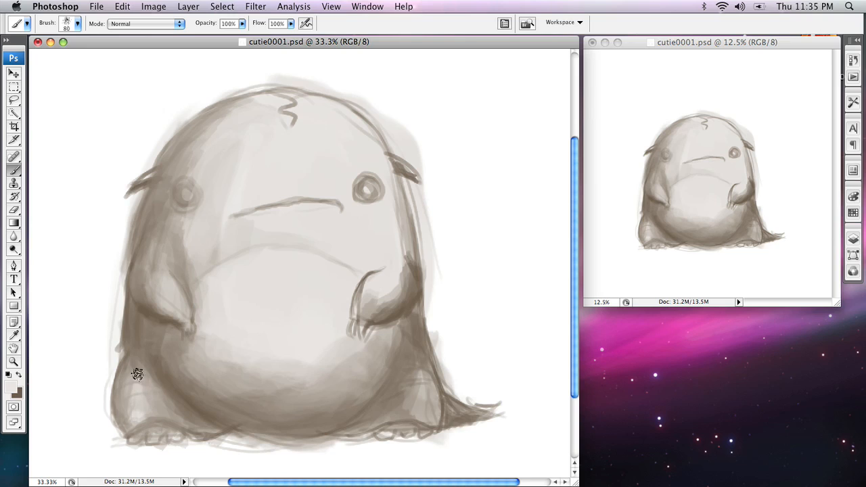
# Set the brush to 100 px, highlight the right leg, and add dark brown shading to the right leg and arm.
pyautogui.press(']')
pyautogui.press(']')
pyautogui.moveTo(415, 393)
pyautogui.mouseDown()
pyautogui.moveTo(396, 396)
pyautogui.moveTo(430, 404)
pyautogui.mouseUp()
pyautogui.press('x')
pyautogui.moveTo(412, 370)
pyautogui.mouseDown()
pyautogui.moveTo(391, 413)
pyautogui.moveTo(398, 376)
pyautogui.moveTo(390, 416)
pyautogui.moveTo(413, 362)
pyautogui.moveTo(397, 413)
pyautogui.moveTo(422, 367)
pyautogui.moveTo(435, 411)
pyautogui.mouseUp()
pyautogui.moveTo(420, 304)
pyautogui.mouseDown()
pyautogui.moveTo(402, 280)
pyautogui.moveTo(400, 291)
pyautogui.moveTo(352, 310)
pyautogui.mouseUp()
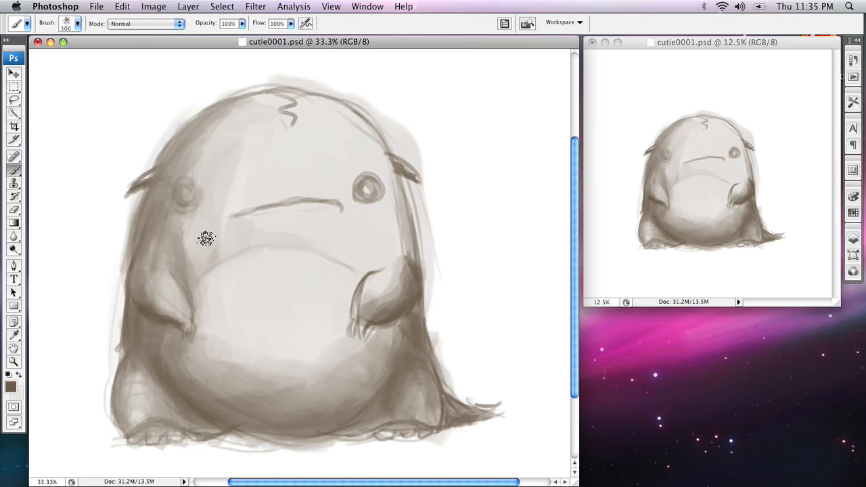
# Set the brush to 200 px and shade both sides of the face with a sampled mid-brown tone.
pyautogui.press(']')
pyautogui.press(']')
pyautogui.press(']')
pyautogui.moveTo(197, 249)
pyautogui.mouseDown()
pyautogui.moveTo(191, 230)
pyautogui.moveTo(244, 258)
pyautogui.mouseUp()
pyautogui.press('x')
pyautogui.keyDown('alt'); pyautogui.click(183, 232); pyautogui.keyUp('alt')
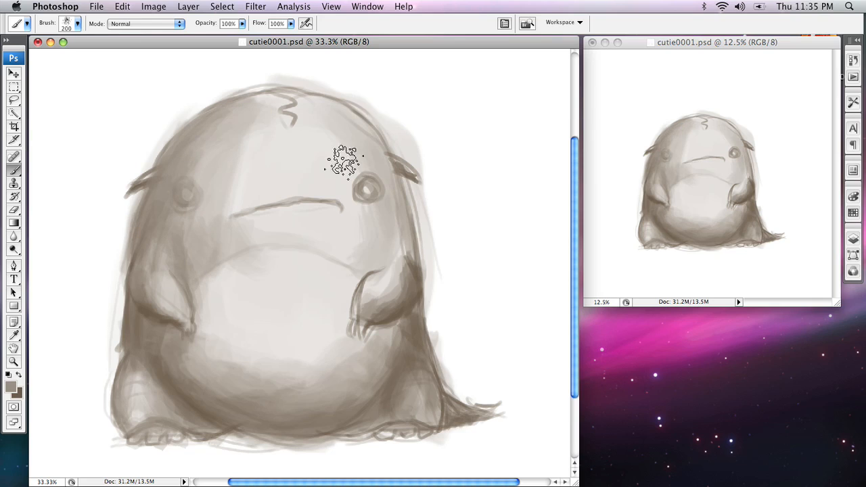
# Sample the light tone of the forehead and brush it softly over the head's upper left side and the right forearm.
pyautogui.keyDown('alt'); pyautogui.click(274, 175); pyautogui.keyUp('alt')
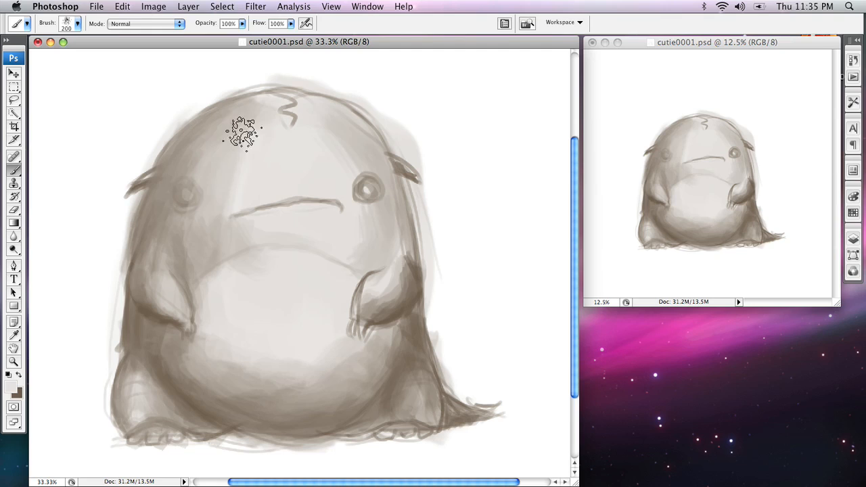
pyautogui.moveTo(243, 133); pyautogui.dragTo(219, 185)
pyautogui.moveTo(215, 130)
pyautogui.mouseDown()
pyautogui.moveTo(177, 200)
pyautogui.moveTo(177, 157)
pyautogui.mouseUp()
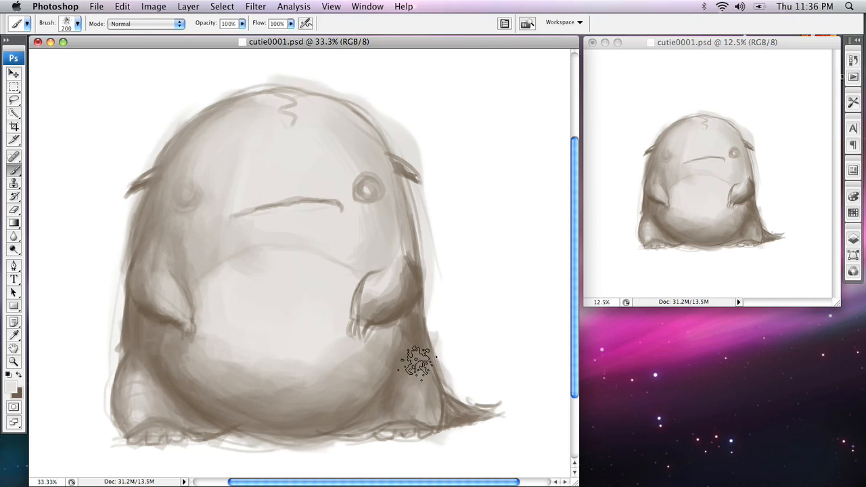
pyautogui.moveTo(361, 297)
pyautogui.mouseDown()
pyautogui.moveTo(385, 279)
pyautogui.moveTo(380, 273)
pyautogui.moveTo(365, 307)
pyautogui.mouseUp()
pyautogui.keyDown('alt'); pyautogui.click(385, 283); pyautogui.keyUp('alt')
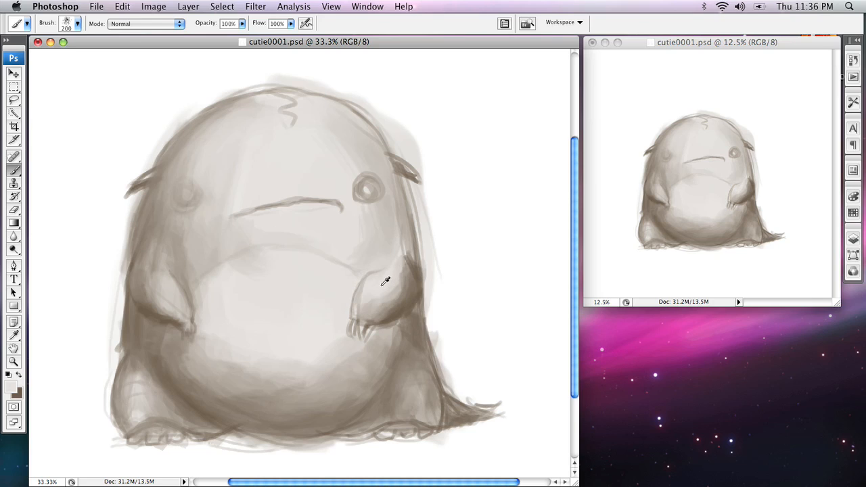
# Reduce the spatter brush to 35 px and paint both eyes as solid dark brown rings with light centres.
pyautogui.press('super+space')
pyautogui.keyDown('super'); pyautogui.click(366, 255); pyautogui.keyUp('super')
pyautogui.moveTo(334, 237); pyautogui.dragTo(426, 269)
pyautogui.press('x')
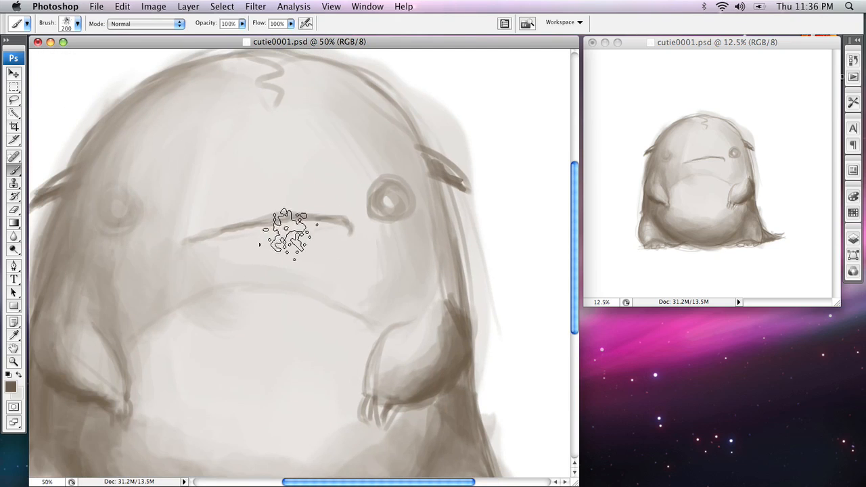
pyautogui.rightClick(308, 249)
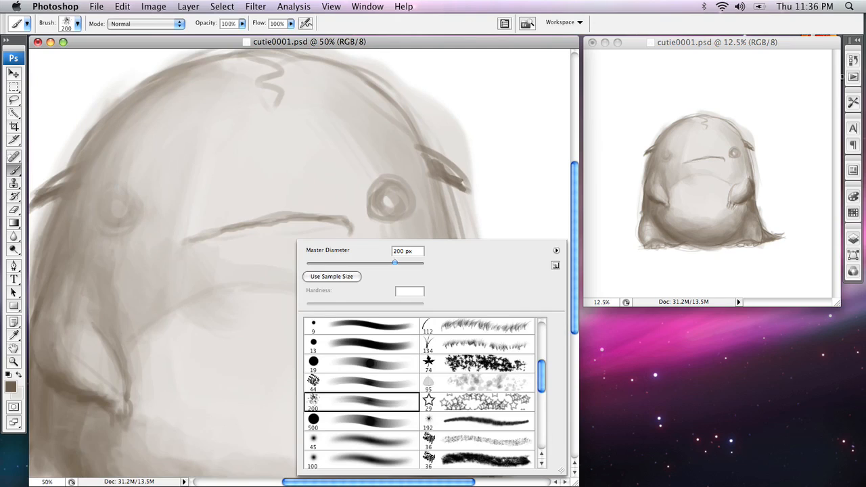
pyautogui.click(393, 149)
pyautogui.press('[')
pyautogui.press('[')
pyautogui.press('[')
pyautogui.press('[')
pyautogui.press('[')
pyautogui.press('[')
pyautogui.press('[')
pyautogui.moveTo(375, 191)
pyautogui.mouseDown()
pyautogui.moveTo(384, 211)
pyautogui.moveTo(380, 191)
pyautogui.moveTo(374, 205)
pyautogui.moveTo(402, 204)
pyautogui.moveTo(380, 188)
pyautogui.moveTo(385, 212)
pyautogui.moveTo(385, 182)
pyautogui.moveTo(384, 211)
pyautogui.moveTo(379, 188)
pyautogui.moveTo(396, 217)
pyautogui.moveTo(376, 203)
pyautogui.moveTo(400, 191)
pyautogui.moveTo(400, 209)
pyautogui.moveTo(408, 184)
pyautogui.mouseUp()
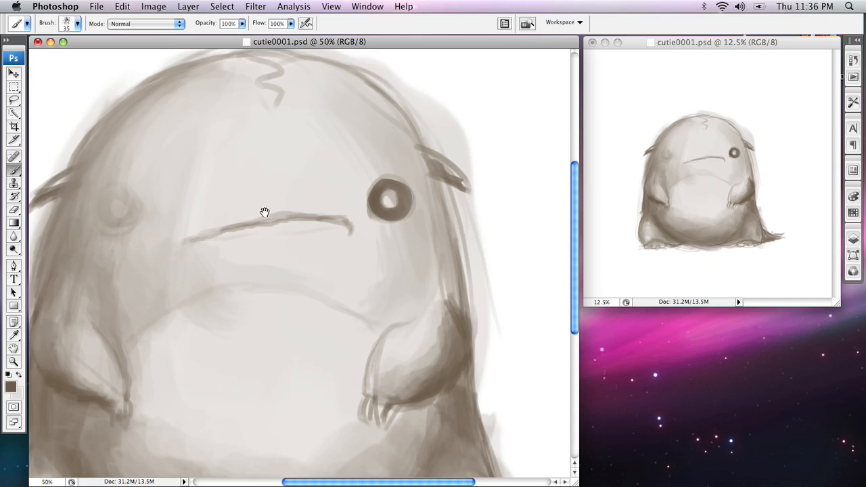
pyautogui.moveTo(265, 213); pyautogui.dragTo(370, 214)
pyautogui.moveTo(224, 196)
pyautogui.mouseDown()
pyautogui.moveTo(225, 220)
pyautogui.moveTo(211, 206)
pyautogui.mouseUp()
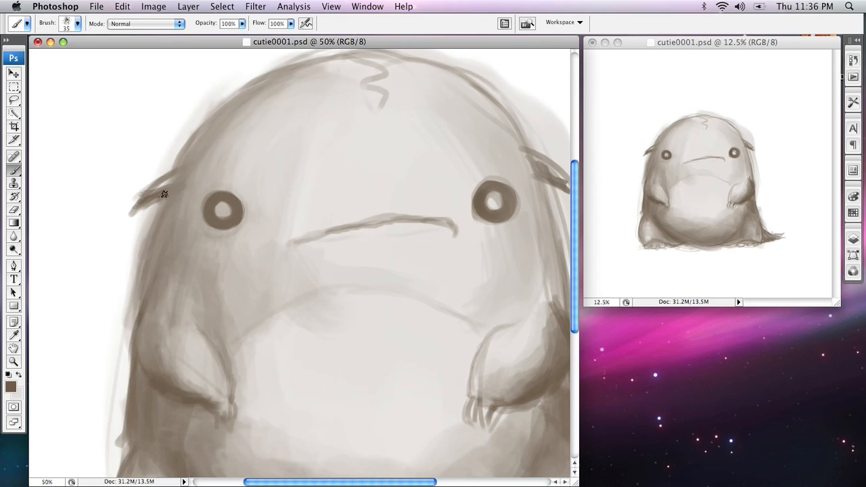
# Fill in the left and right ears, blending sampled mid-brown tones over the sketch lines above their dark undersides.
pyautogui.moveTo(138, 200); pyautogui.dragTo(182, 164)
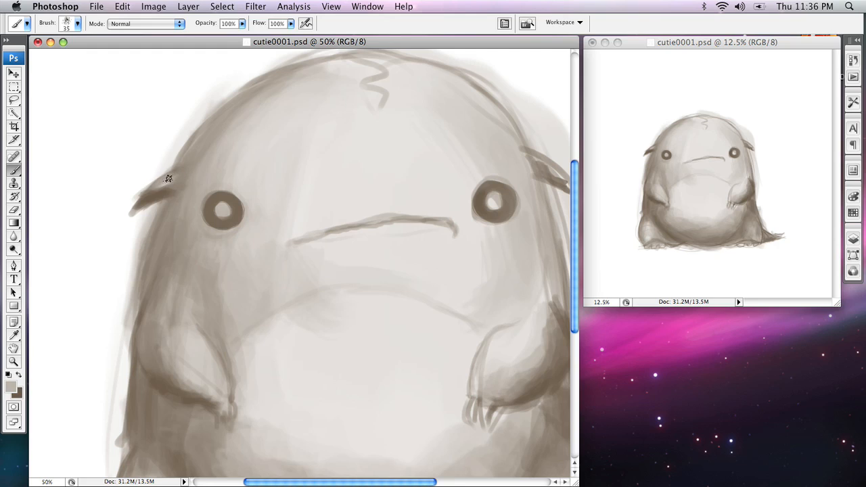
pyautogui.keyDown('alt'); pyautogui.click(200, 160); pyautogui.keyUp('alt')
pyautogui.hscroll(5, 385, 192)
pyautogui.press('c')
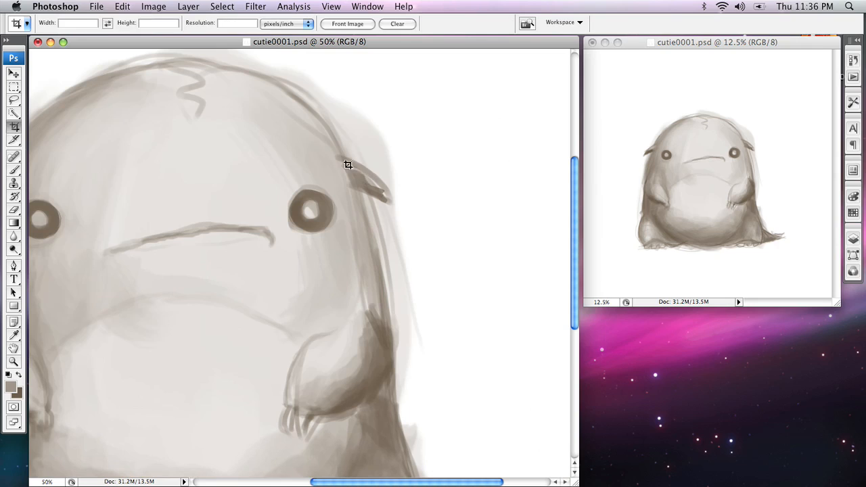
pyautogui.press('b')
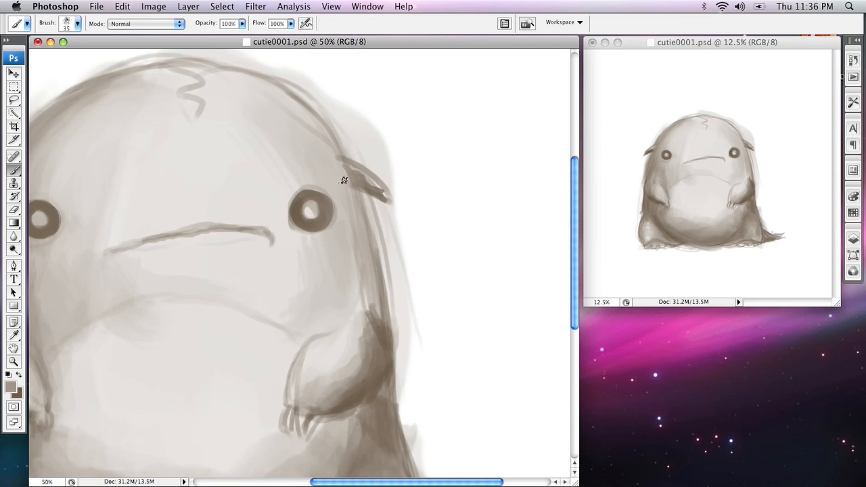
pyautogui.keyDown('alt'); pyautogui.click(358, 187); pyautogui.keyUp('alt')
pyautogui.moveTo(346, 182); pyautogui.dragTo(365, 186)
pyautogui.keyDown('alt'); pyautogui.click(359, 180); pyautogui.keyUp('alt')
pyautogui.keyDown('alt'); pyautogui.click(339, 157); pyautogui.keyUp('alt')
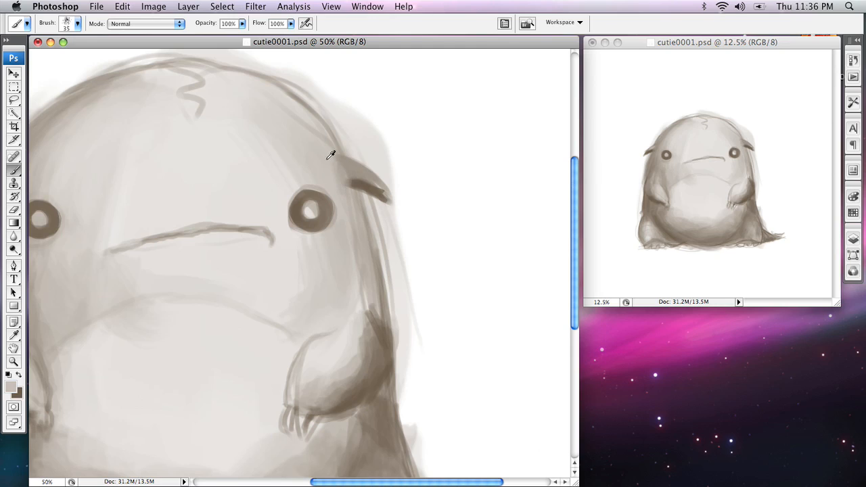
pyautogui.moveTo(364, 176); pyautogui.dragTo(374, 184)
# Set the brush to 70 px and soften the shadow on the right arm with the light tone.
pyautogui.hscroll(-5, 294, 109)
pyautogui.scroll(2, 294, 109)
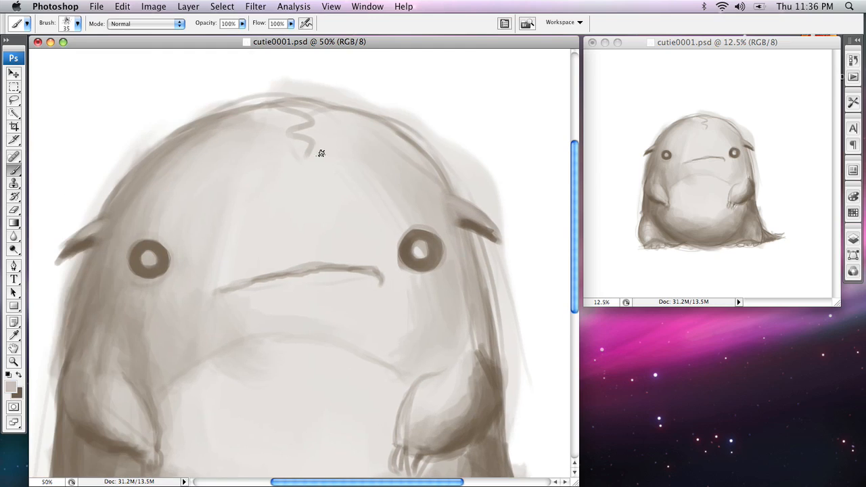
pyautogui.scroll(-7, 309, 212)
pyautogui.hscroll(-3, 286, 218)
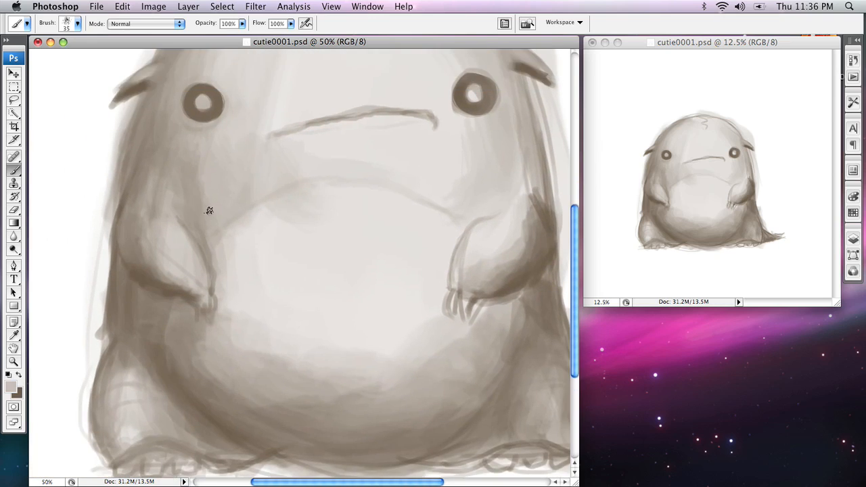
pyautogui.press(']')
pyautogui.press(']')
pyautogui.press(']')
pyautogui.press(']')
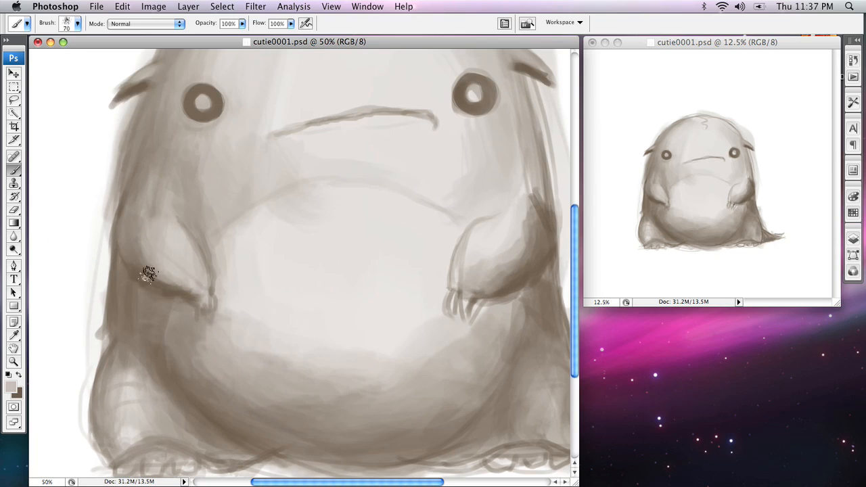
pyautogui.hscroll(6, 412, 244)
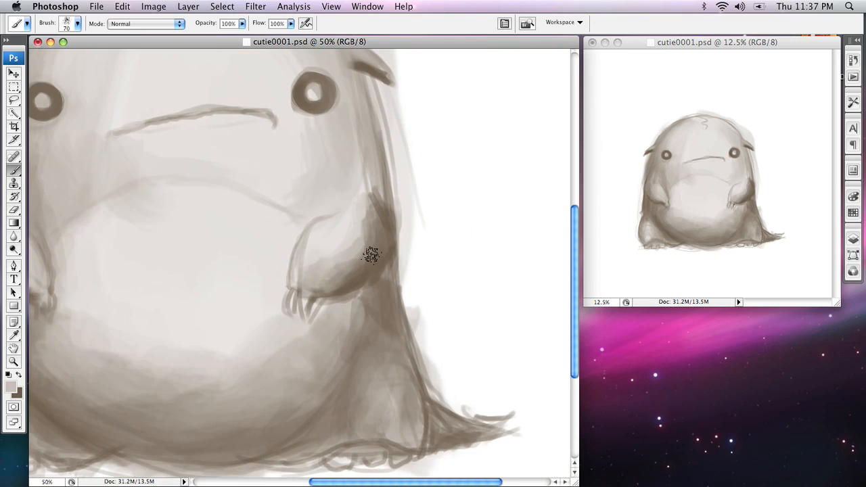
pyautogui.moveTo(325, 277)
pyautogui.mouseDown()
pyautogui.moveTo(333, 234)
pyautogui.moveTo(370, 216)
pyautogui.moveTo(362, 259)
pyautogui.moveTo(380, 244)
pyautogui.moveTo(316, 288)
pyautogui.moveTo(373, 262)
pyautogui.mouseUp()
# Deepen the outer edge and underside of the right arm with sampled dark brown.
pyautogui.keyDown('alt'); pyautogui.click(379, 255); pyautogui.keyUp('alt')
pyautogui.keyDown('alt'); pyautogui.click(384, 252); pyautogui.keyUp('alt')
pyautogui.keyDown('alt'); pyautogui.click(395, 242); pyautogui.keyUp('alt')
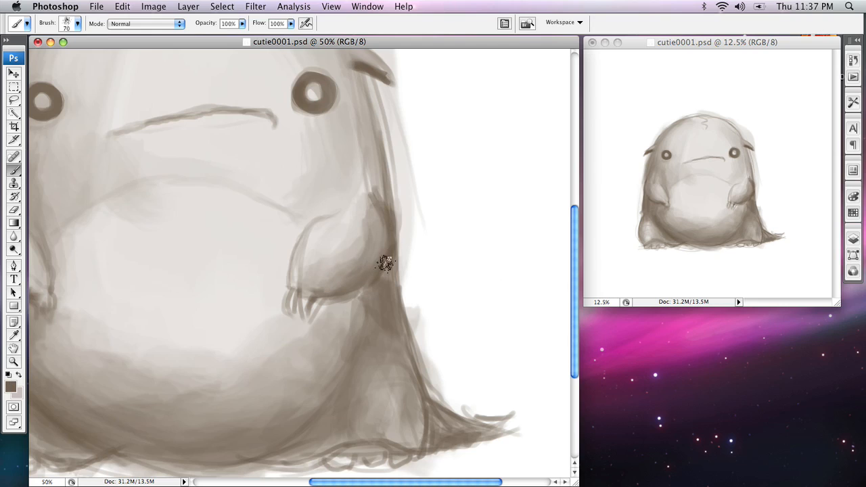
pyautogui.moveTo(385, 256); pyautogui.dragTo(357, 286)
pyautogui.moveTo(378, 201); pyautogui.dragTo(371, 245)
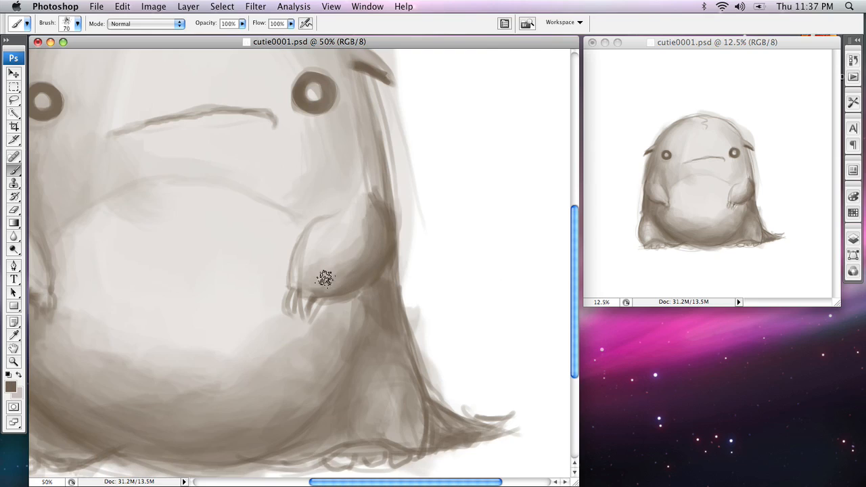
# Sample the white background and paint over the stray sketch lines along the left side of the body.
pyautogui.hscroll(-5, 338, 203)
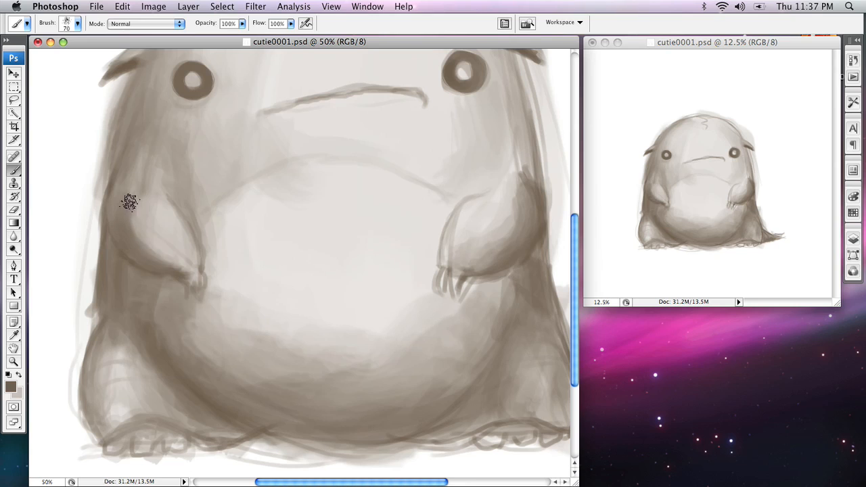
pyautogui.scroll(4, 142, 224)
pyautogui.moveTo(151, 281); pyautogui.dragTo(197, 210)
pyautogui.keyDown('alt'); pyautogui.click(142, 183); pyautogui.keyUp('alt')
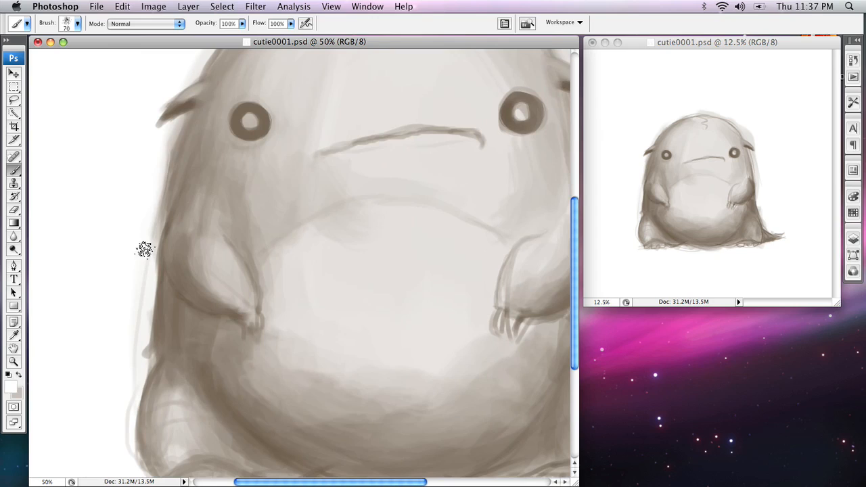
pyautogui.moveTo(171, 137)
pyautogui.mouseDown()
pyautogui.moveTo(145, 253)
pyautogui.moveTo(135, 244)
pyautogui.mouseUp()
# Paint white over the loose strokes outside the body's right side and around the top right of the head.
pyautogui.scroll(-5, 140, 333)
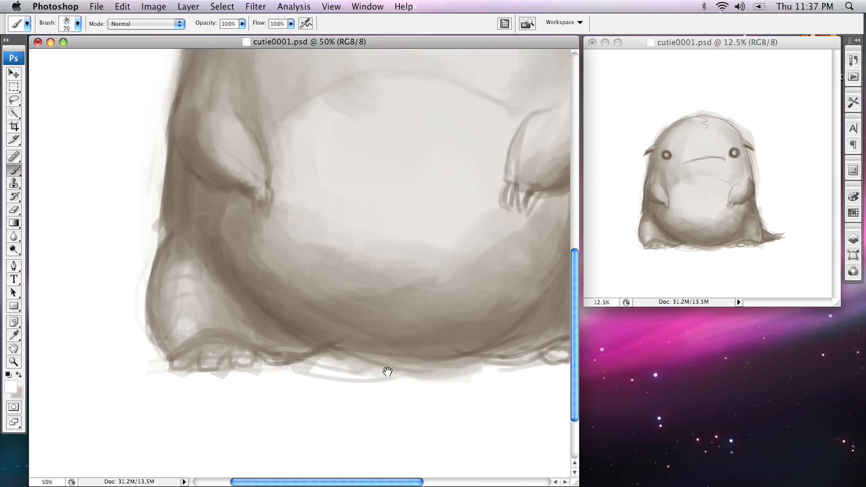
pyautogui.hscroll(5, 330, 357)
pyautogui.moveTo(337, 215)
pyautogui.mouseDown()
pyautogui.moveTo(365, 295)
pyautogui.moveTo(358, 286)
pyautogui.moveTo(441, 321)
pyautogui.mouseUp()
pyautogui.moveTo(393, 161); pyautogui.dragTo(441, 290)
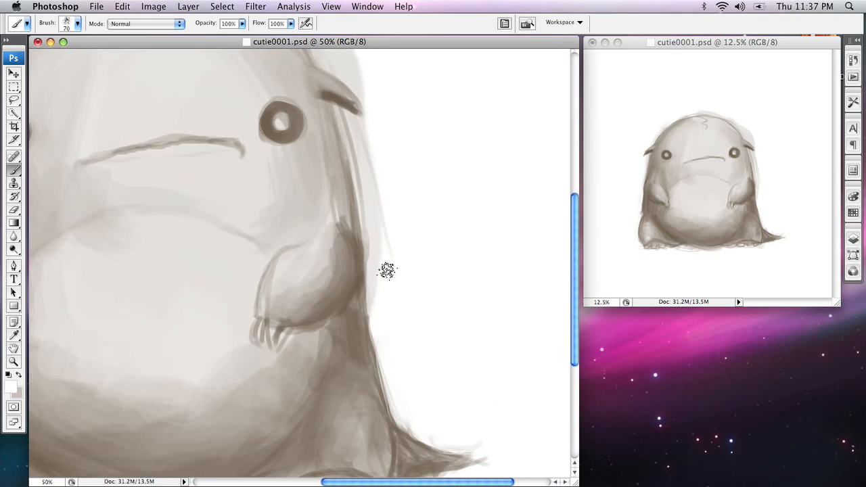
pyautogui.moveTo(357, 51); pyautogui.dragTo(396, 209)
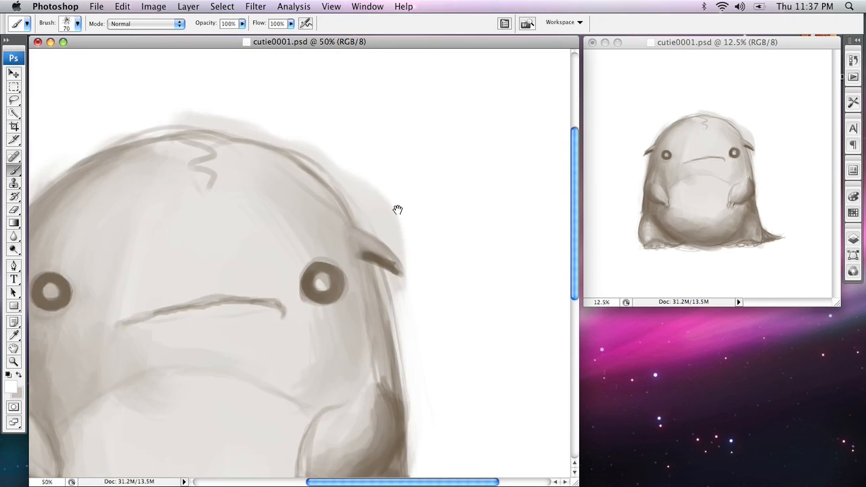
pyautogui.moveTo(359, 186)
pyautogui.mouseDown()
pyautogui.moveTo(367, 212)
pyautogui.moveTo(413, 251)
pyautogui.moveTo(395, 217)
pyautogui.mouseUp()
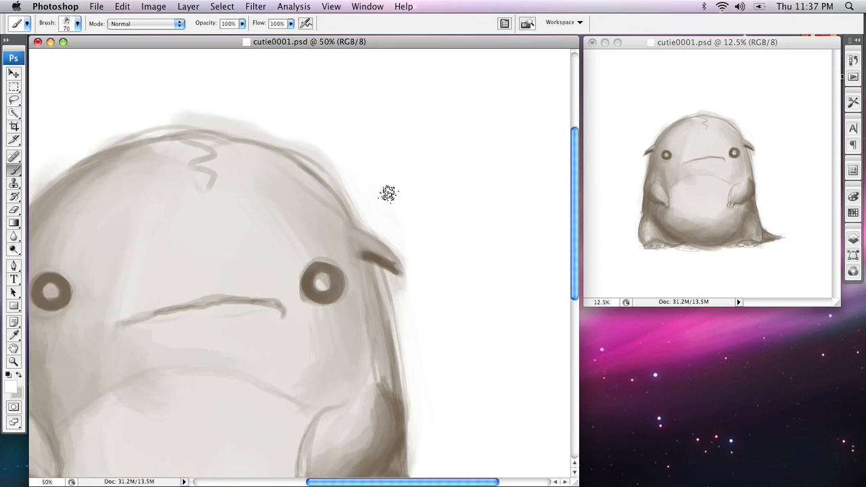
pyautogui.moveTo(181, 107)
pyautogui.mouseDown()
pyautogui.moveTo(287, 130)
pyautogui.moveTo(165, 106)
pyautogui.moveTo(296, 133)
pyautogui.moveTo(188, 115)
pyautogui.moveTo(302, 144)
pyautogui.moveTo(359, 187)
pyautogui.mouseUp()
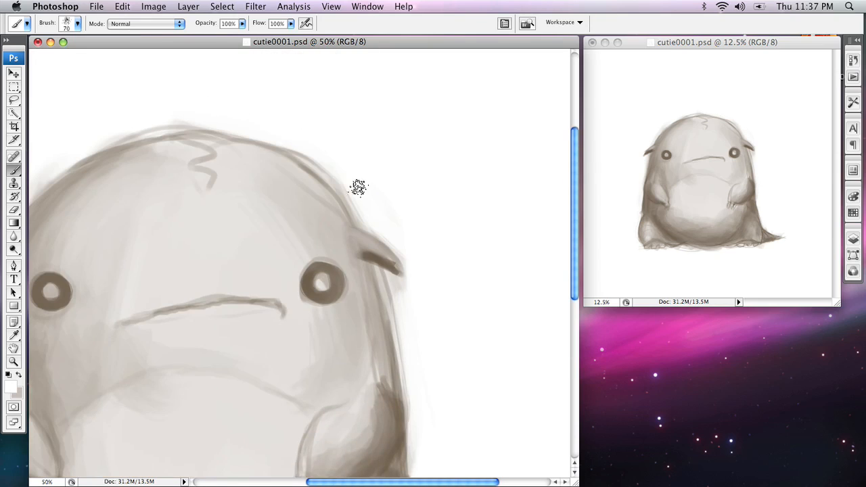
# Clean up the silhouette with white around the head's left side, the left ear and beneath the feet.
pyautogui.moveTo(299, 173); pyautogui.dragTo(526, 161)
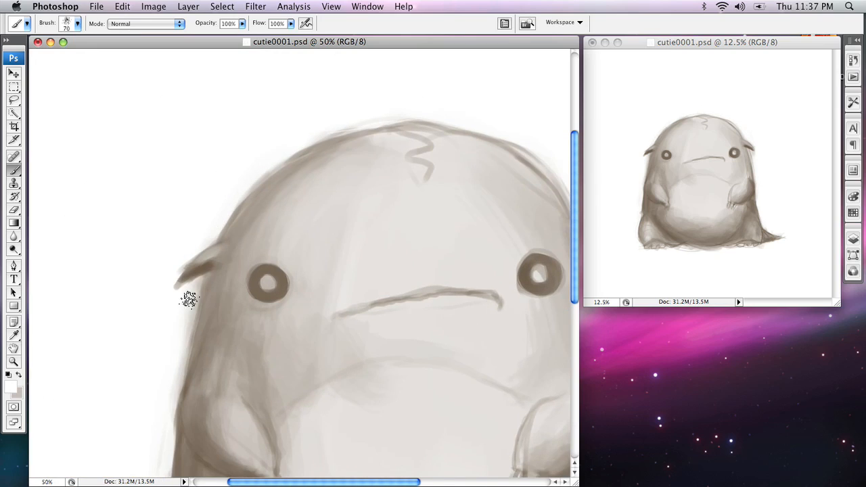
pyautogui.moveTo(284, 403); pyautogui.dragTo(266, 156)
pyautogui.moveTo(340, 307)
pyautogui.mouseDown()
pyautogui.moveTo(266, 255)
pyautogui.moveTo(325, 278)
pyautogui.mouseUp()
pyautogui.moveTo(281, 392); pyautogui.dragTo(382, 391)
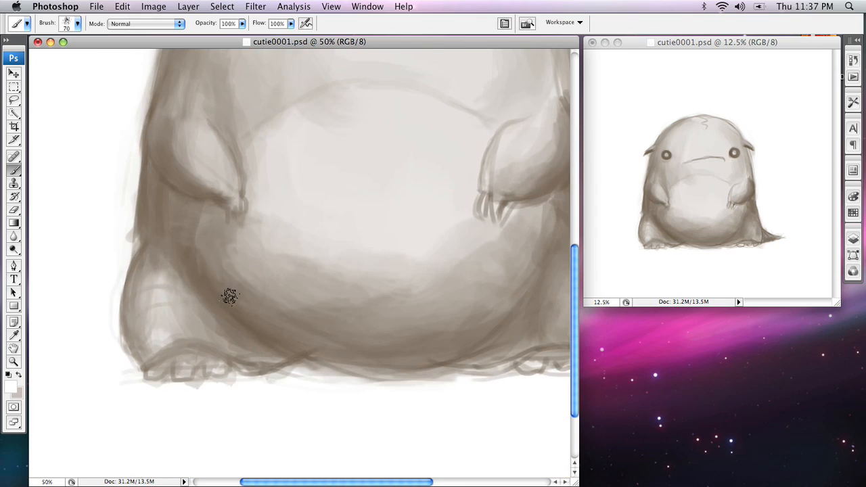
# Sample the belly's shadow brown and darken the foreground color to 4e402f.
pyautogui.keyDown('alt'); pyautogui.click(245, 314); pyautogui.keyUp('alt')
pyautogui.click(8, 391)
pyautogui.click(334, 227)
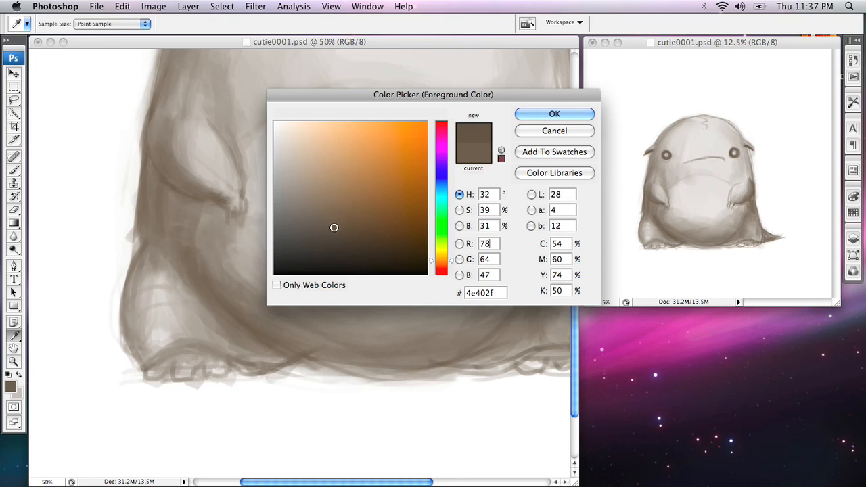
pyautogui.click(549, 111)
# Define the left foot's toes with a 20 px brush and darken the foot's outline and base at 35 px.
pyautogui.press('b')
pyautogui.press('[')
pyautogui.press('[')
pyautogui.press('[')
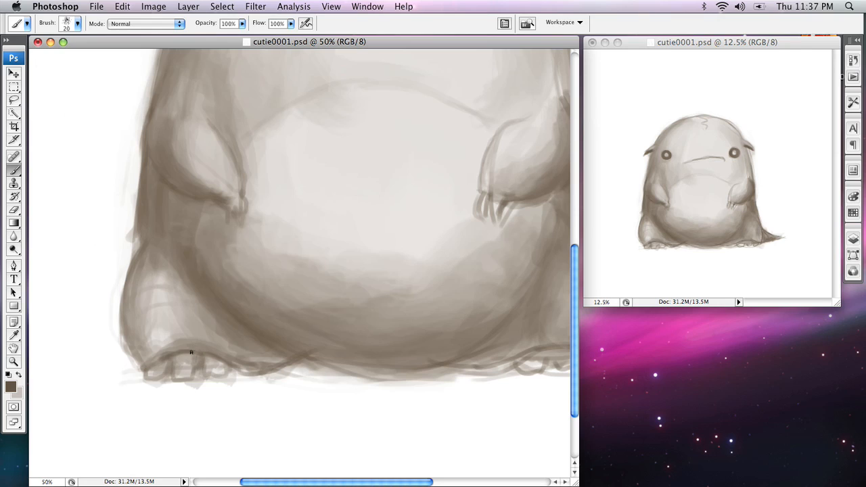
pyautogui.moveTo(195, 374); pyautogui.dragTo(191, 356)
pyautogui.moveTo(160, 365)
pyautogui.mouseDown()
pyautogui.moveTo(134, 359)
pyautogui.moveTo(128, 322)
pyautogui.mouseUp()
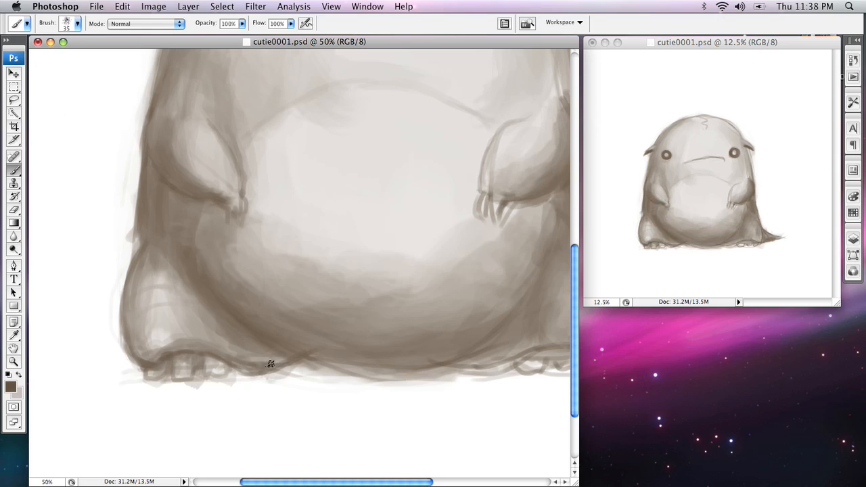
pyautogui.moveTo(140, 360)
pyautogui.mouseDown()
pyautogui.moveTo(184, 336)
pyautogui.moveTo(172, 322)
pyautogui.mouseUp()
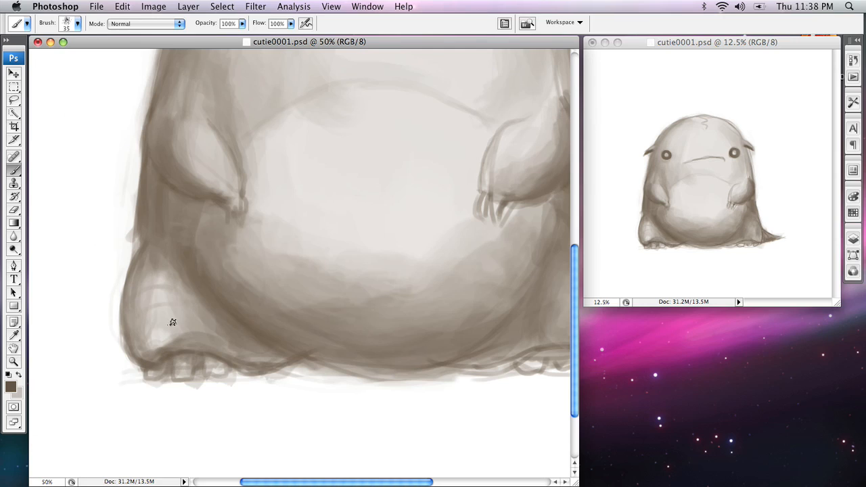
# Darken the toes and upper edge of the right foot with the 35 px dark brown brush.
pyautogui.moveTo(427, 323); pyautogui.dragTo(350, 298)
pyautogui.moveTo(289, 344)
pyautogui.mouseDown()
pyautogui.moveTo(336, 327)
pyautogui.moveTo(362, 335)
pyautogui.moveTo(364, 349)
pyautogui.moveTo(377, 345)
pyautogui.moveTo(391, 320)
pyautogui.moveTo(392, 331)
pyautogui.moveTo(391, 272)
pyautogui.moveTo(389, 321)
pyautogui.moveTo(390, 271)
pyautogui.moveTo(379, 330)
pyautogui.moveTo(306, 326)
pyautogui.moveTo(288, 342)
pyautogui.moveTo(248, 342)
pyautogui.moveTo(271, 336)
pyautogui.mouseUp()
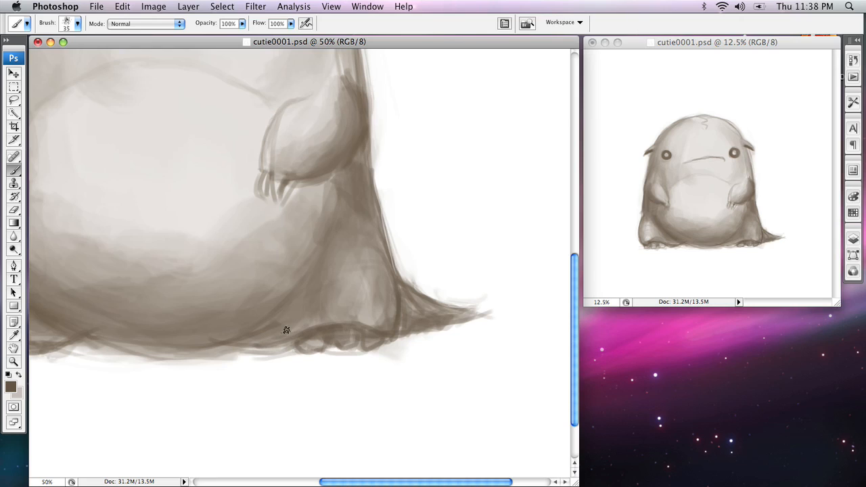
pyautogui.moveTo(315, 298); pyautogui.dragTo(391, 295)
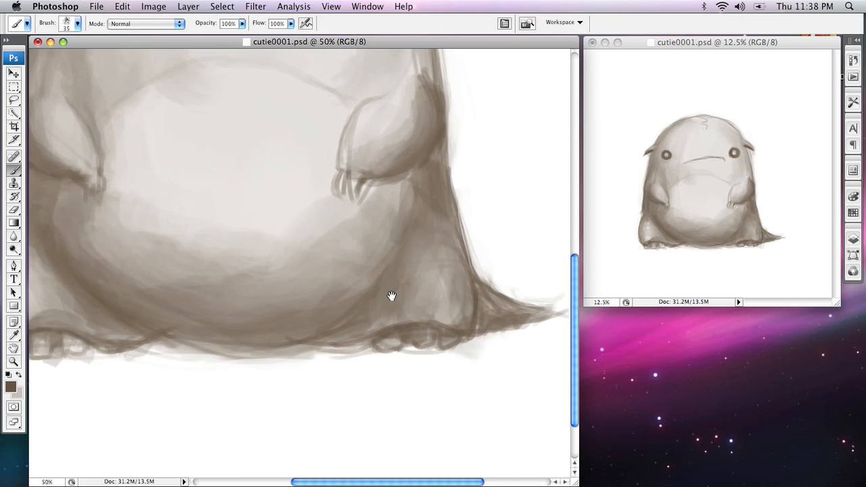
# Blend the shadow along the belly's lower right edge using sampled brown, and save the file.
pyautogui.moveTo(332, 328); pyautogui.dragTo(360, 328)
pyautogui.keyDown('alt'); pyautogui.click(317, 323); pyautogui.keyUp('alt')
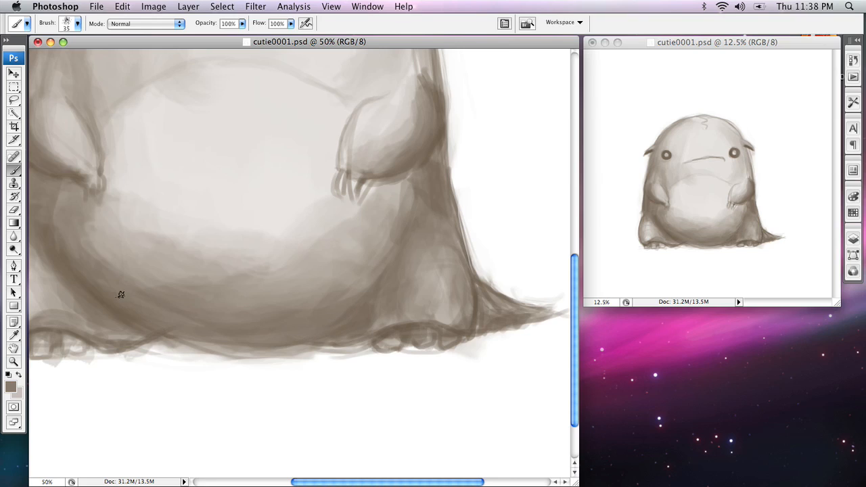
pyautogui.moveTo(65, 226); pyautogui.dragTo(216, 267)
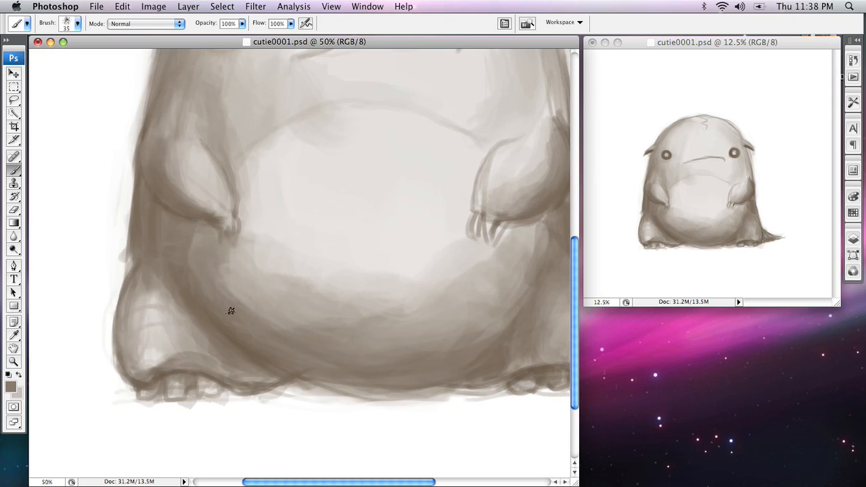
pyautogui.press('super+s')
# Define the left hand's claws and lower arm edge with a 15 px brush in brown sampled from the hand.
pyautogui.press('x')
pyautogui.hscroll(5, 165, 382)
pyautogui.scroll(2, 165, 383)
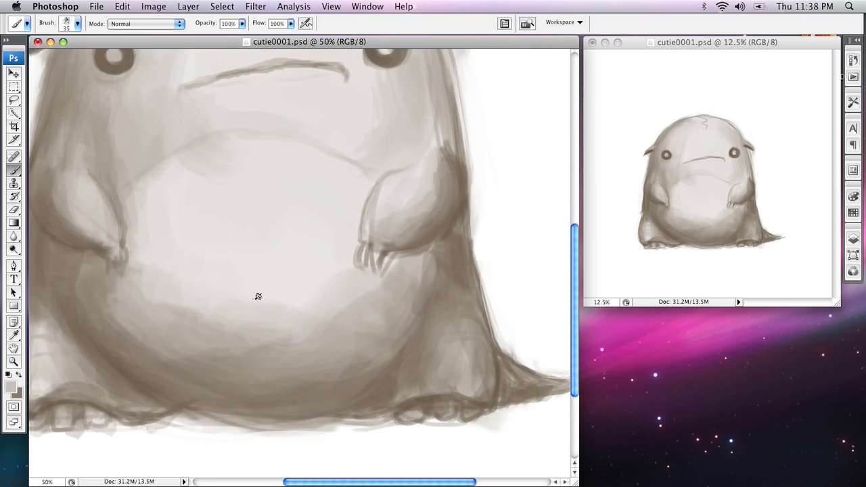
pyautogui.press('x')
pyautogui.keyDown('alt'); pyautogui.click(114, 248); pyautogui.keyUp('alt')
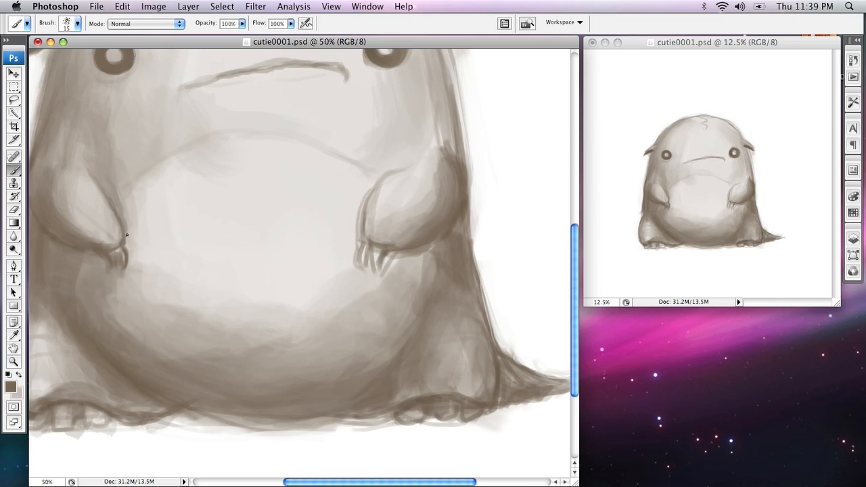
# Darken and sharpen the mouth line at 15 px, and clean its edges with a sampled light tone at 60 px.
pyautogui.moveTo(309, 178); pyautogui.dragTo(363, 266)
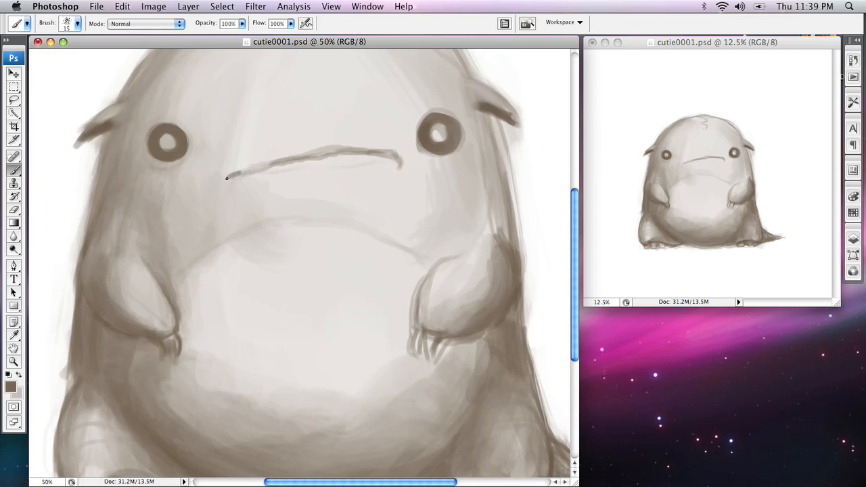
pyautogui.moveTo(321, 153); pyautogui.dragTo(359, 150)
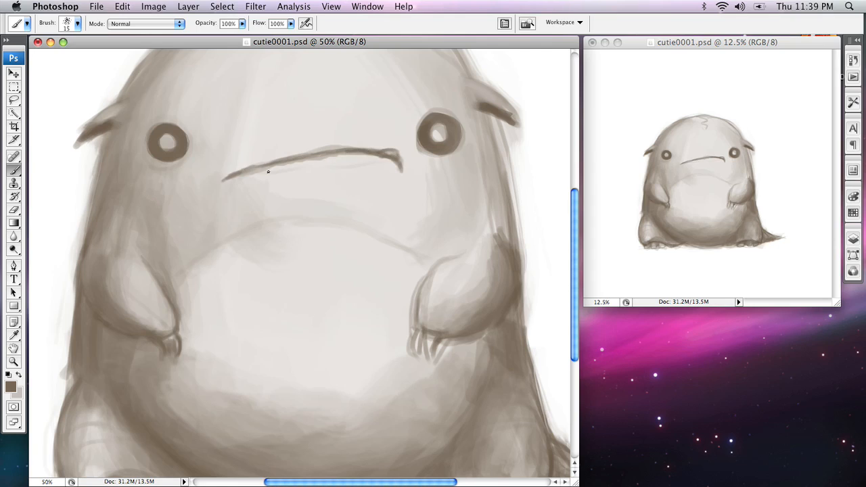
pyautogui.press('x')
pyautogui.press(']')
pyautogui.press(']')
pyautogui.keyDown('alt'); pyautogui.click(375, 180); pyautogui.keyUp('alt')
pyautogui.moveTo(369, 177); pyautogui.dragTo(307, 170)
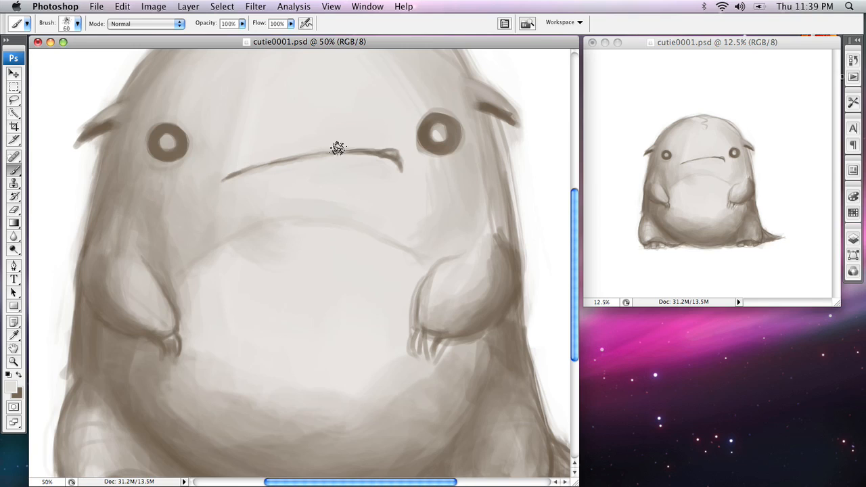
# Soften the shading around the left eye and cheek with a 60 px brush, using tones sampled from the surrounding skin.
pyautogui.scroll(3, 301, 154)
pyautogui.keyDown('alt'); pyautogui.click(156, 253); pyautogui.keyUp('alt')
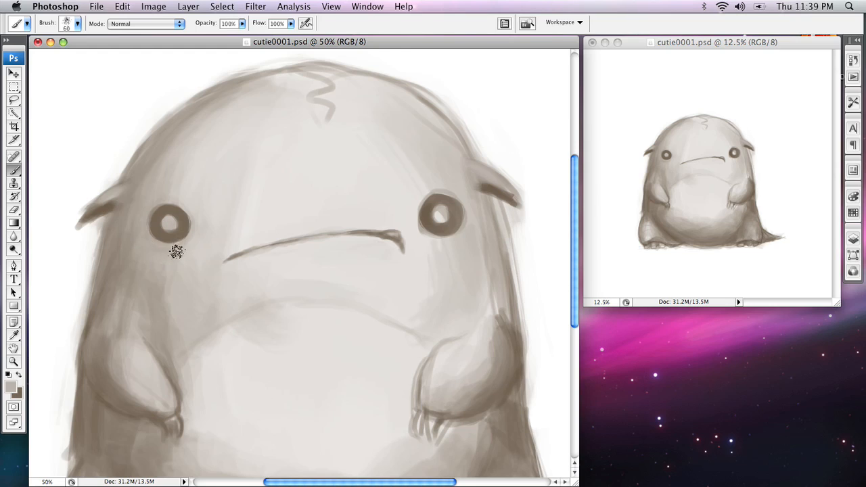
pyautogui.keyDown('alt'); pyautogui.click(129, 228); pyautogui.keyUp('alt')
pyautogui.keyDown('alt'); pyautogui.click(122, 252); pyautogui.keyUp('alt')
pyautogui.moveTo(130, 230)
pyautogui.mouseDown()
pyautogui.moveTo(151, 270)
pyautogui.moveTo(192, 239)
pyautogui.mouseUp()
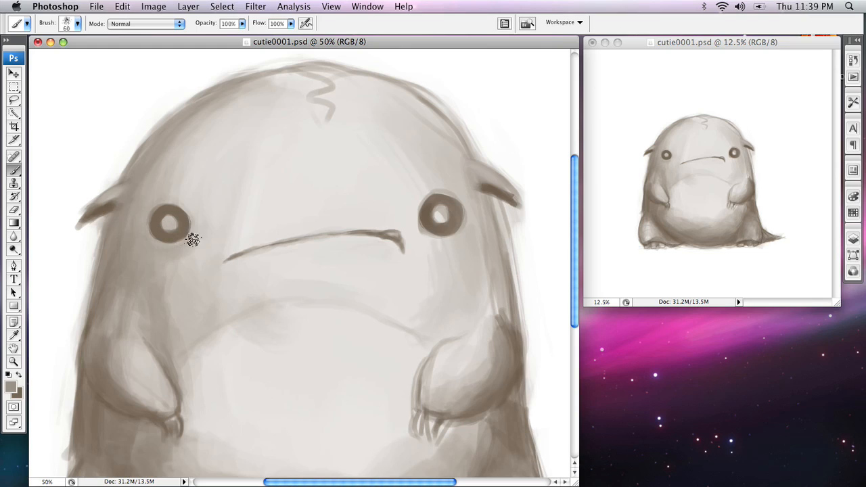
pyautogui.keyDown('alt'); pyautogui.click(219, 225); pyautogui.keyUp('alt')
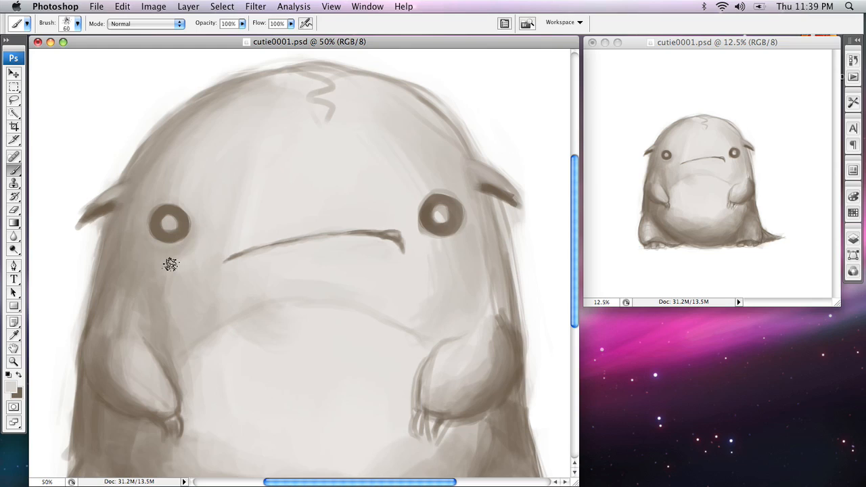
pyautogui.moveTo(210, 264)
pyautogui.mouseDown()
pyautogui.moveTo(249, 198)
pyautogui.moveTo(250, 222)
pyautogui.moveTo(240, 231)
pyautogui.moveTo(278, 161)
pyautogui.moveTo(249, 213)
pyautogui.mouseUp()
# Smooth the forehead with a light tone sampled above the mouth, enlarging the brush to 125 and then 200 px.
pyautogui.keyDown('alt'); pyautogui.click(299, 197); pyautogui.keyUp('alt')
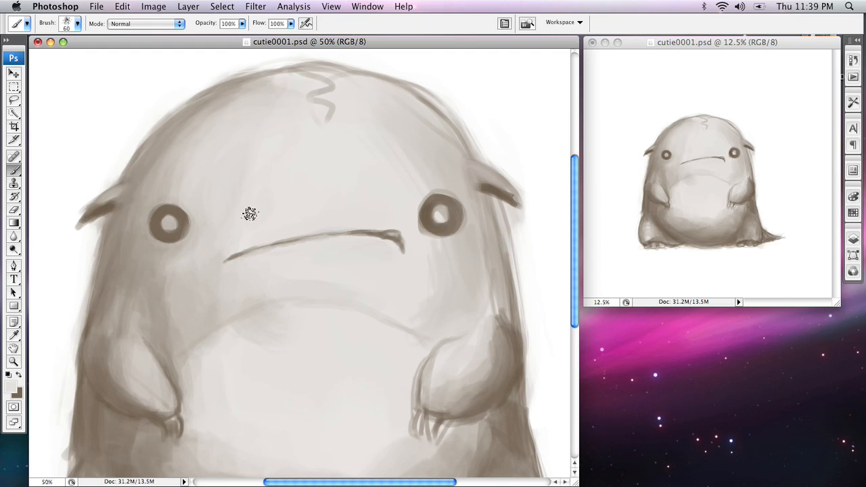
pyautogui.press(']')
pyautogui.press(']')
pyautogui.press(']')
pyautogui.press(']')
pyautogui.press(']')
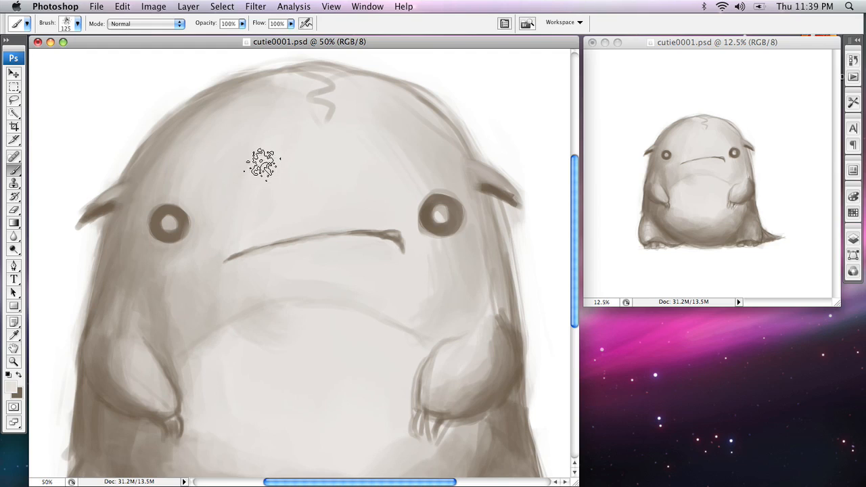
pyautogui.press(']')
pyautogui.press(']')
pyautogui.press(']')
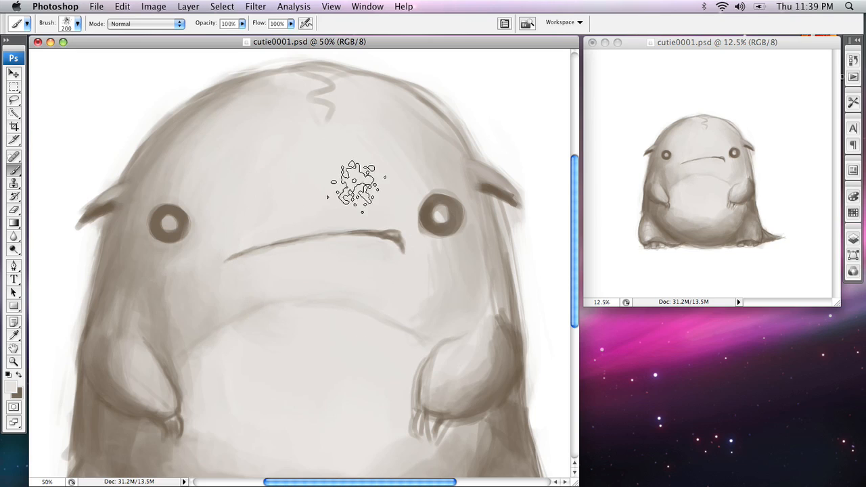
pyautogui.press('space')
pyautogui.moveTo(378, 350)
pyautogui.mouseDown()
pyautogui.moveTo(373, 209)
pyautogui.moveTo(341, 279)
pyautogui.moveTo(401, 287)
pyautogui.mouseUp()
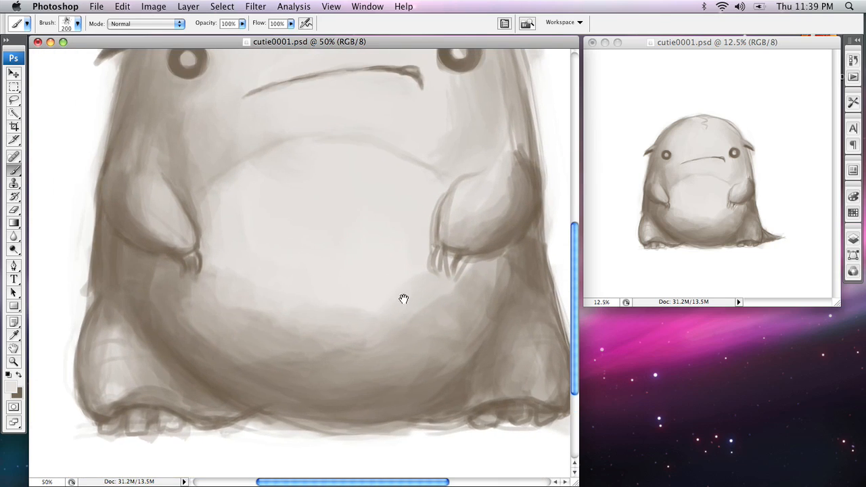
pyautogui.press('z')
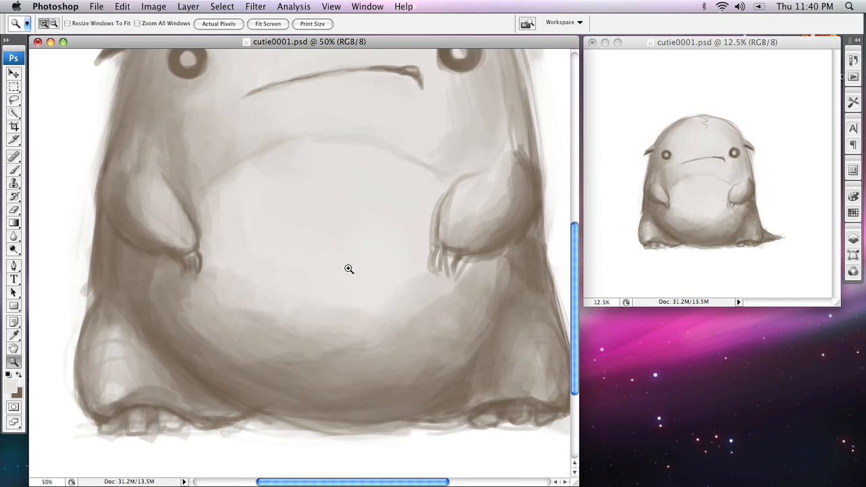
pyautogui.keyDown('alt'); pyautogui.click(350, 268); pyautogui.keyUp('alt')
pyautogui.press('space')
pyautogui.moveTo(298, 264); pyautogui.dragTo(332, 347)
pyautogui.click(316, 301)
pyautogui.press('space')
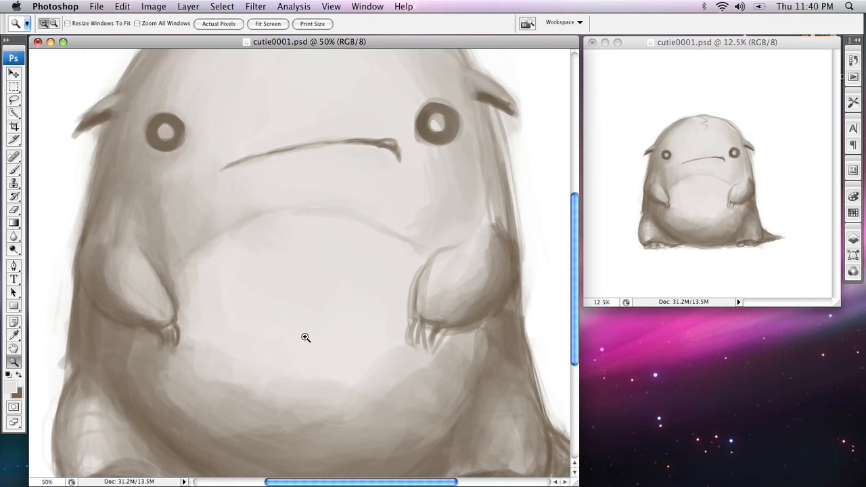
# Clean stray strokes outside the body's left edge and beside the right ear with sampled white and an 80 px brush.
pyautogui.press('b')
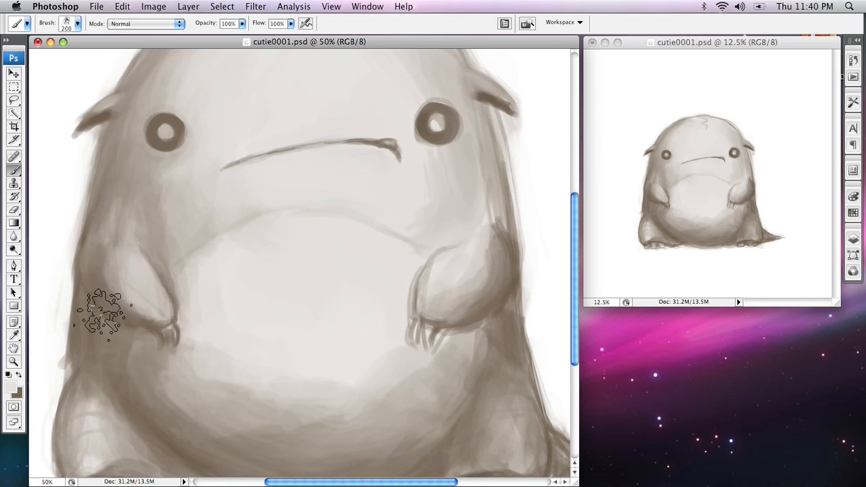
pyautogui.press('[')
pyautogui.press('[')
pyautogui.press('[')
pyautogui.press('[')
pyautogui.press('[')
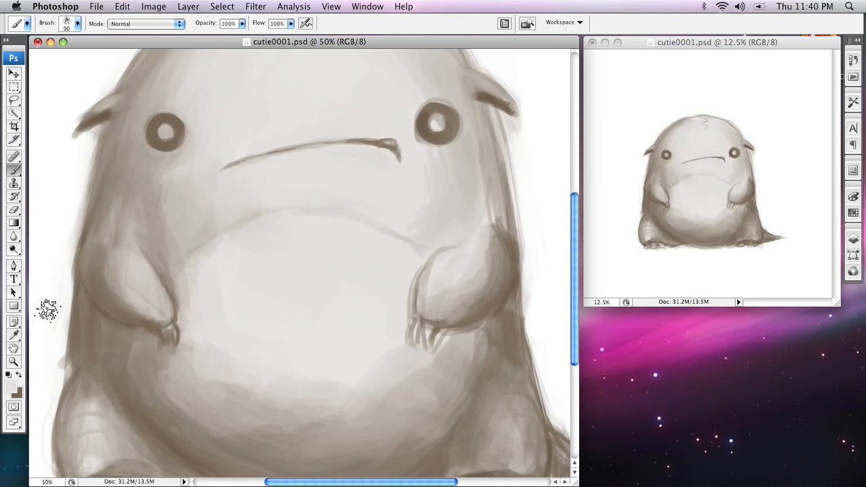
pyautogui.keyDown('alt'); pyautogui.click(47, 262); pyautogui.keyUp('alt')
pyautogui.press('[')
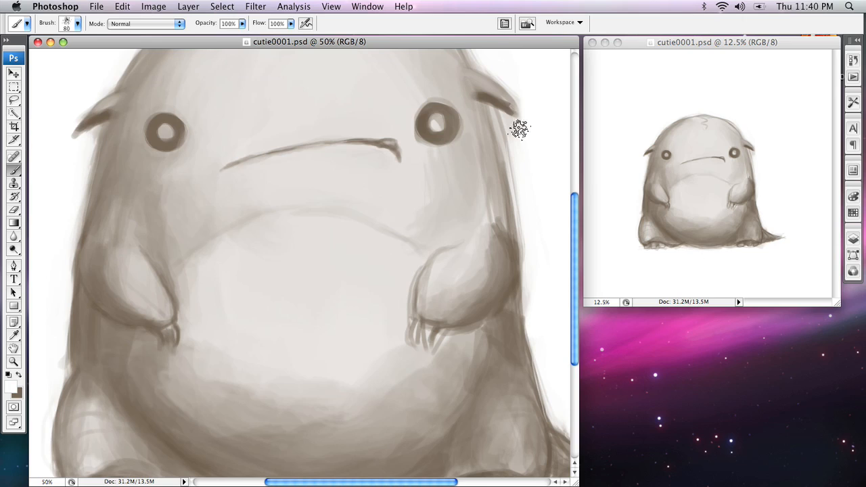
# Tidy the body's right outline below the ear with a 35 px white brush, and save the file.
pyautogui.moveTo(547, 184); pyautogui.dragTo(446, 224)
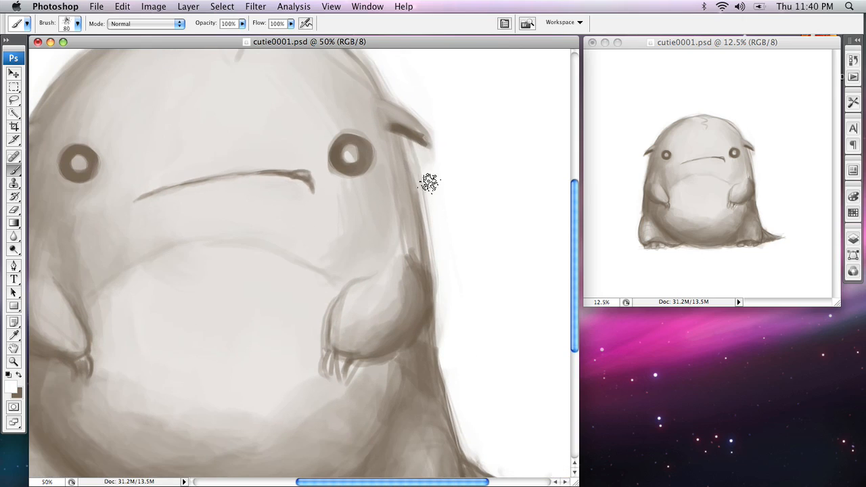
pyautogui.press('[')
pyautogui.press('[')
pyautogui.press('[')
pyautogui.press('[')
pyautogui.press('[')
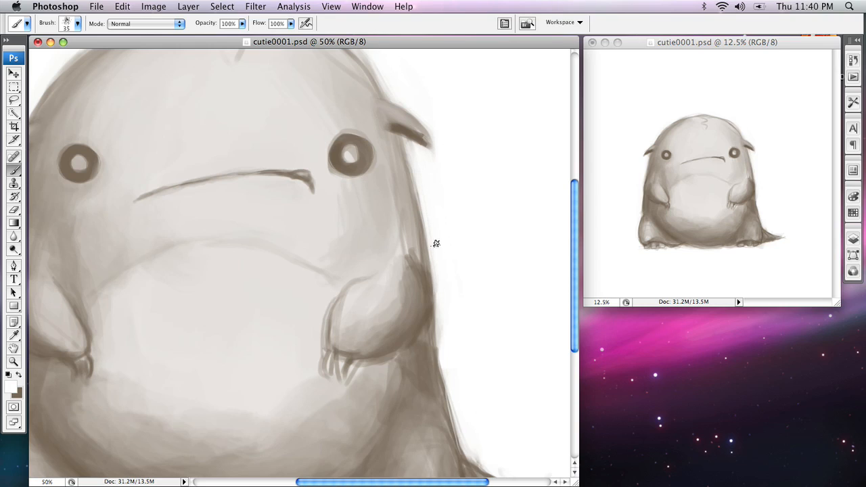
pyautogui.scroll(5, 448, 176)
pyautogui.hscroll(-2, 448, 176)
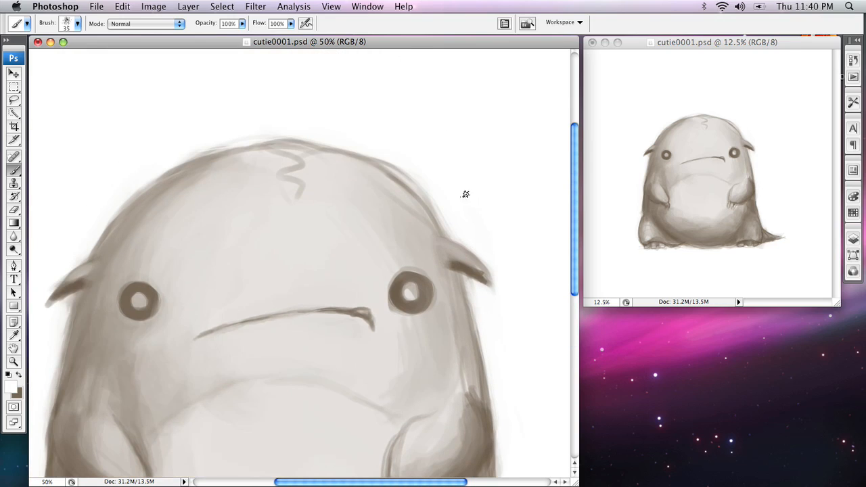
pyautogui.press('super+s')
# Add a new layer above the Background and set its blending mode to Color.
pyautogui.moveTo(378, 350); pyautogui.dragTo(395, 273)
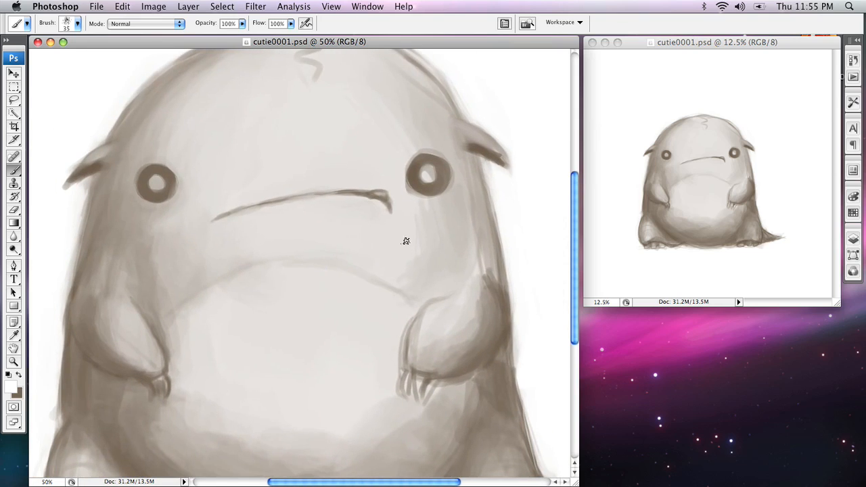
pyautogui.press('z')
pyautogui.keyDown('alt'); pyautogui.click(390, 248); pyautogui.keyUp('alt')
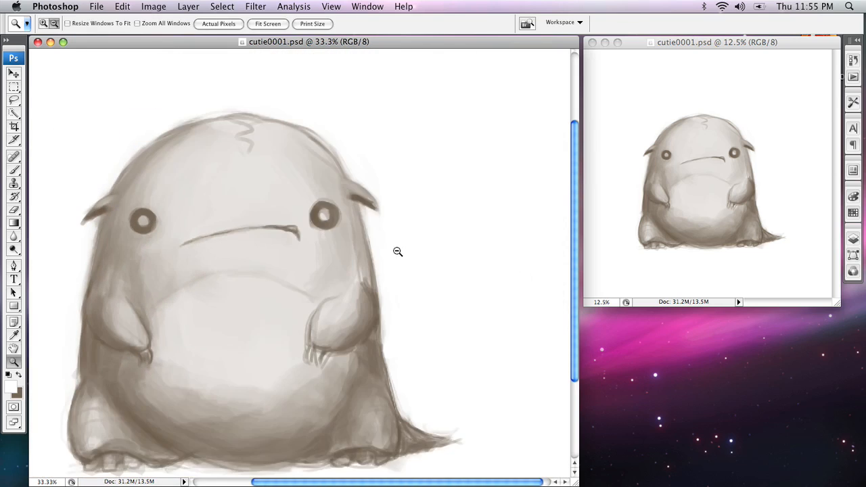
pyautogui.hscroll(-3, 427, 284)
pyautogui.scroll(-1, 426, 284)
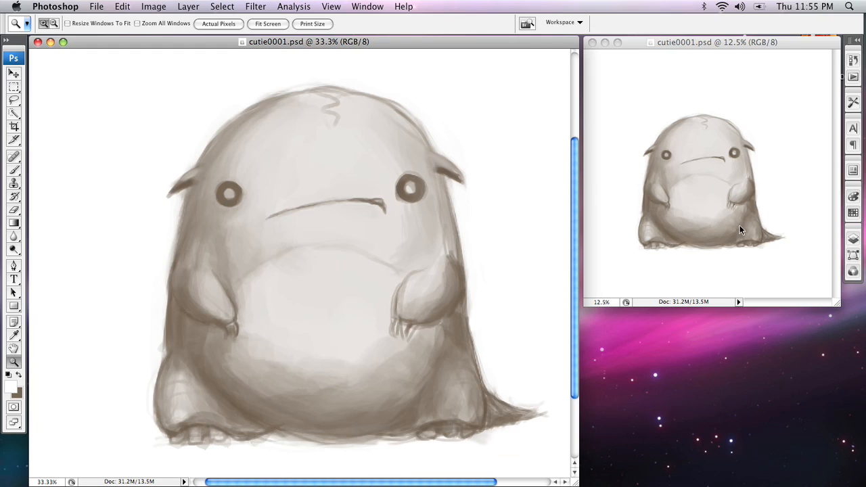
pyautogui.click(853, 241)
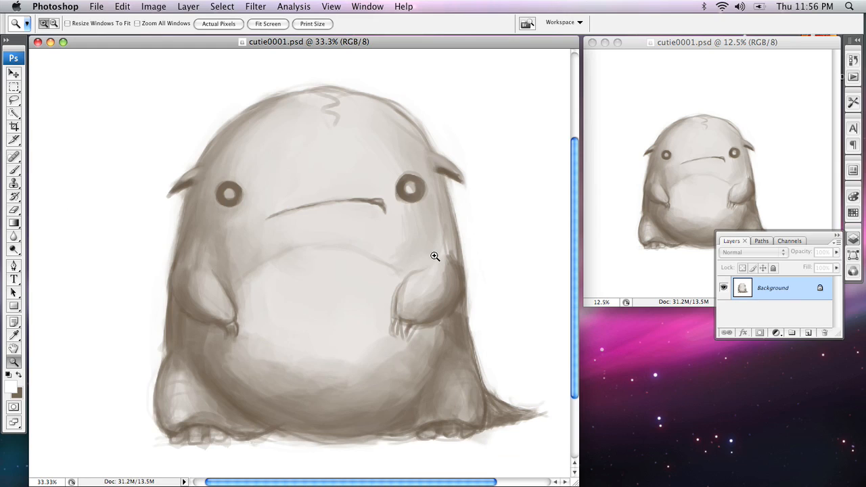
pyautogui.click(806, 334)
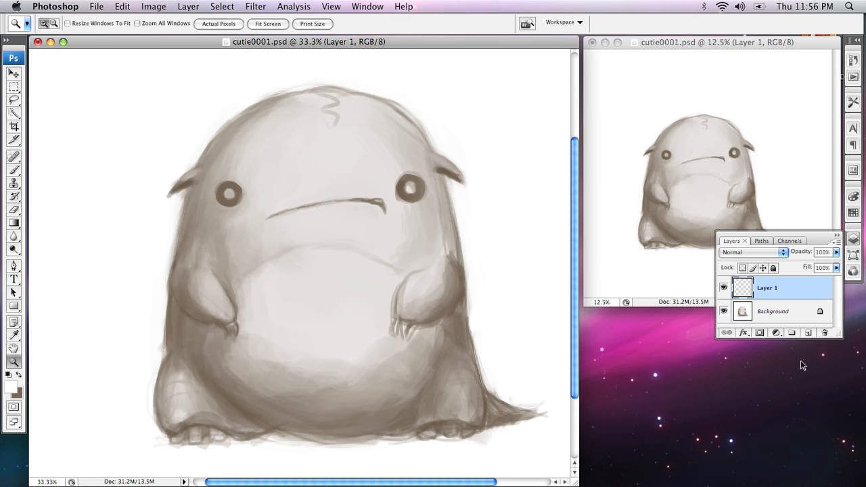
pyautogui.click(772, 253)
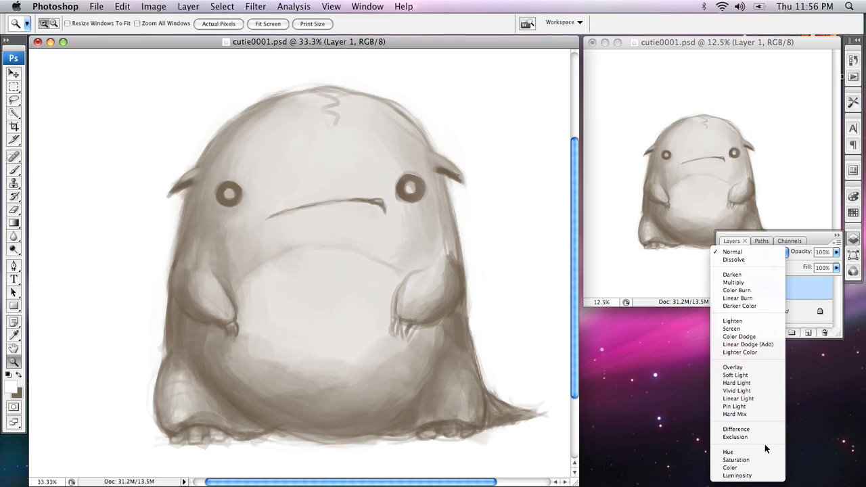
pyautogui.click(781, 467)
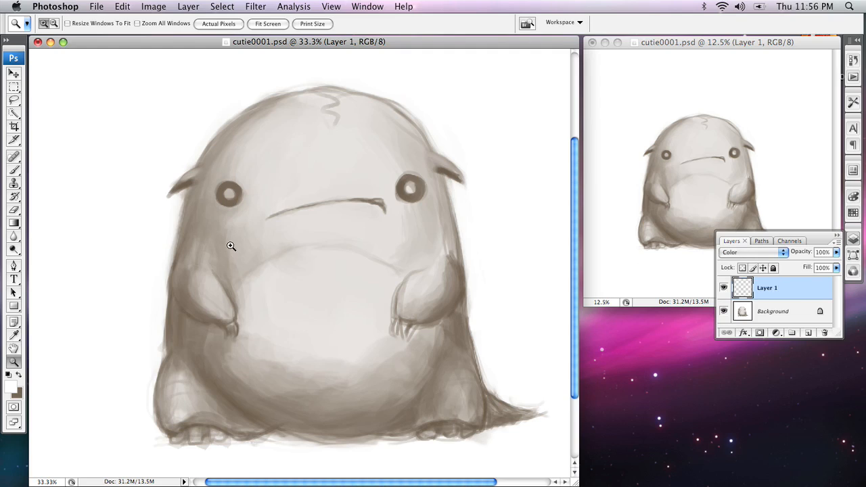
# Change the foreground color from white to a soft light green for the Brush tool.
pyautogui.press('b')
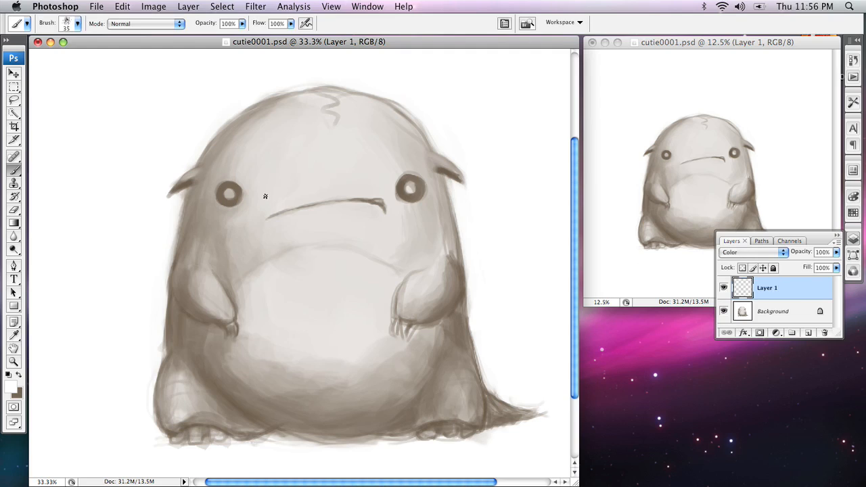
pyautogui.click(13, 389)
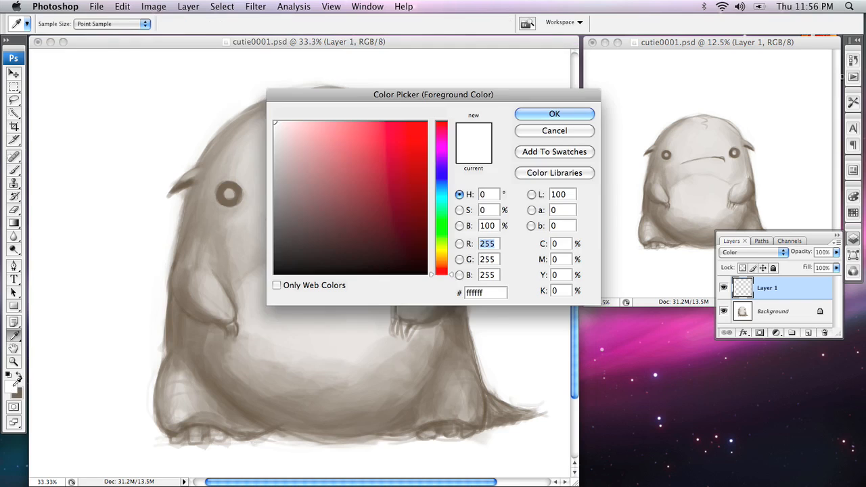
pyautogui.click(434, 224)
pyautogui.moveTo(330, 157)
pyautogui.mouseDown()
pyautogui.moveTo(314, 169)
pyautogui.moveTo(344, 155)
pyautogui.mouseUp()
pyautogui.click(554, 114)
pyautogui.press('b')
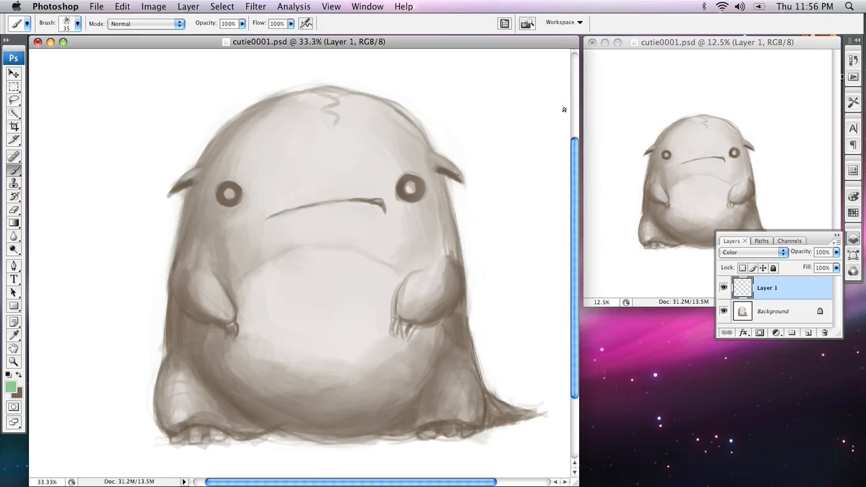
# Paint green over the creature's left side, from head to foot, on Layer 1 with the 44 px textured brush.
pyautogui.rightClick(223, 223)
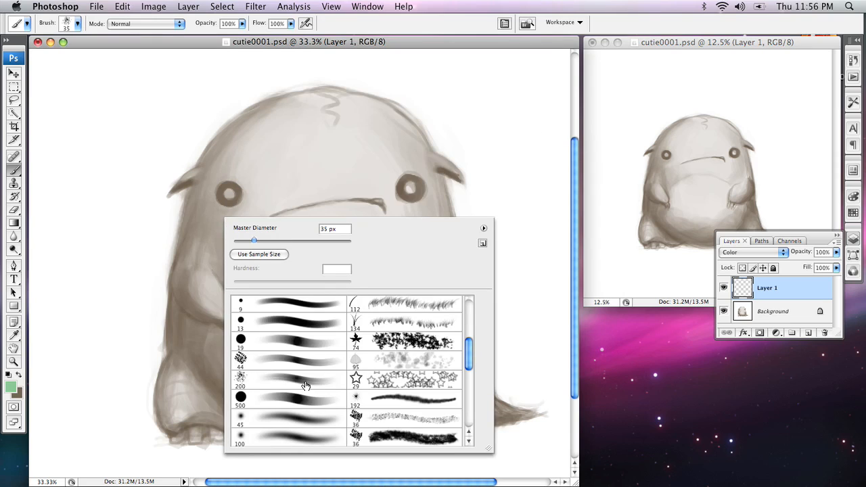
pyautogui.click(310, 362)
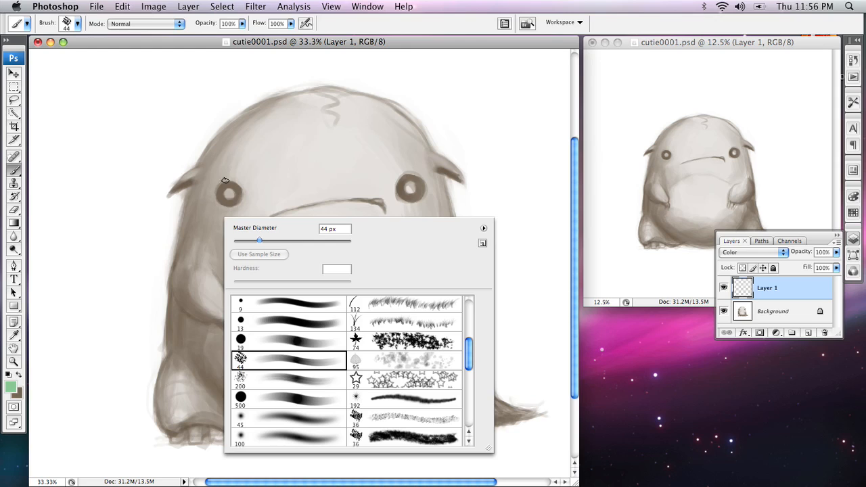
pyautogui.moveTo(234, 151); pyautogui.dragTo(207, 211)
pyautogui.moveTo(261, 122); pyautogui.dragTo(212, 160)
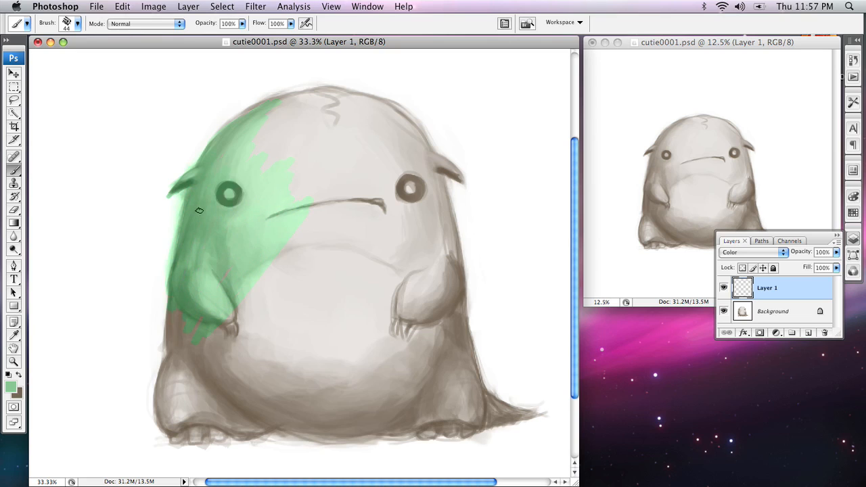
pyautogui.moveTo(167, 355); pyautogui.dragTo(186, 395)
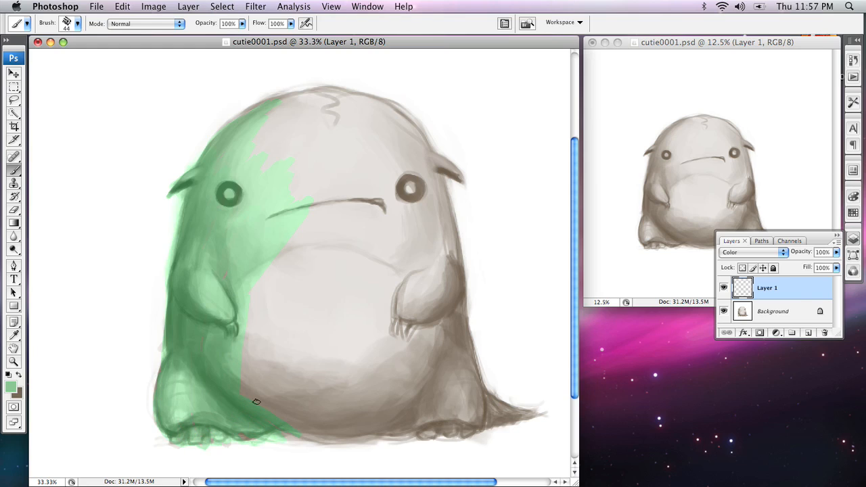
# Set Layer 1's blending mode to Multiply and paint the rest of the creature green, enlarging the brush up to 175 px.
pyautogui.click(751, 251)
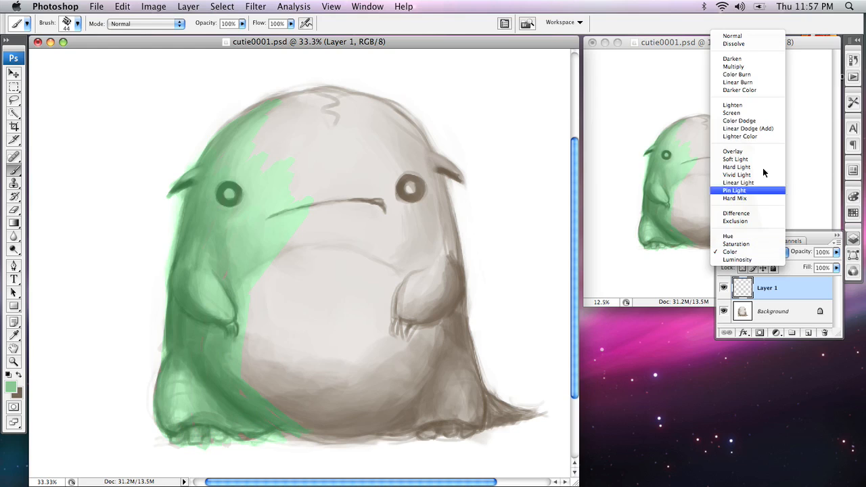
pyautogui.click(753, 66)
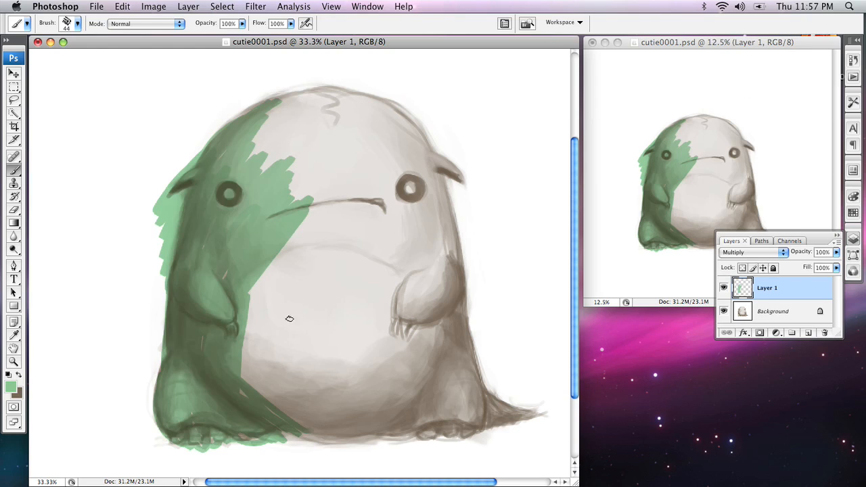
pyautogui.press(']')
pyautogui.press(']')
pyautogui.press(']')
pyautogui.press(']')
pyautogui.press(']')
pyautogui.press(']')
pyautogui.moveTo(312, 122)
pyautogui.mouseDown()
pyautogui.moveTo(251, 143)
pyautogui.moveTo(286, 113)
pyautogui.moveTo(252, 124)
pyautogui.moveTo(266, 110)
pyautogui.moveTo(350, 98)
pyautogui.moveTo(416, 130)
pyautogui.moveTo(449, 171)
pyautogui.moveTo(416, 128)
pyautogui.moveTo(422, 196)
pyautogui.moveTo(435, 176)
pyautogui.moveTo(470, 393)
pyautogui.moveTo(475, 371)
pyautogui.moveTo(487, 402)
pyautogui.moveTo(537, 412)
pyautogui.moveTo(505, 410)
pyautogui.moveTo(467, 427)
pyautogui.moveTo(500, 418)
pyautogui.moveTo(325, 434)
pyautogui.moveTo(306, 427)
pyautogui.moveTo(317, 431)
pyautogui.moveTo(291, 438)
pyautogui.moveTo(248, 438)
pyautogui.moveTo(194, 410)
pyautogui.moveTo(207, 428)
pyautogui.moveTo(180, 435)
pyautogui.mouseUp()
pyautogui.moveTo(226, 318)
pyautogui.mouseDown()
pyautogui.moveTo(262, 435)
pyautogui.moveTo(455, 433)
pyautogui.moveTo(458, 398)
pyautogui.moveTo(428, 245)
pyautogui.moveTo(389, 109)
pyautogui.moveTo(285, 135)
pyautogui.moveTo(348, 119)
pyautogui.moveTo(399, 118)
pyautogui.moveTo(217, 136)
pyautogui.moveTo(246, 171)
pyautogui.moveTo(286, 178)
pyautogui.moveTo(228, 363)
pyautogui.moveTo(353, 171)
pyautogui.moveTo(411, 188)
pyautogui.mouseUp()
pyautogui.press(']')
pyautogui.press(']')
pyautogui.press(']')
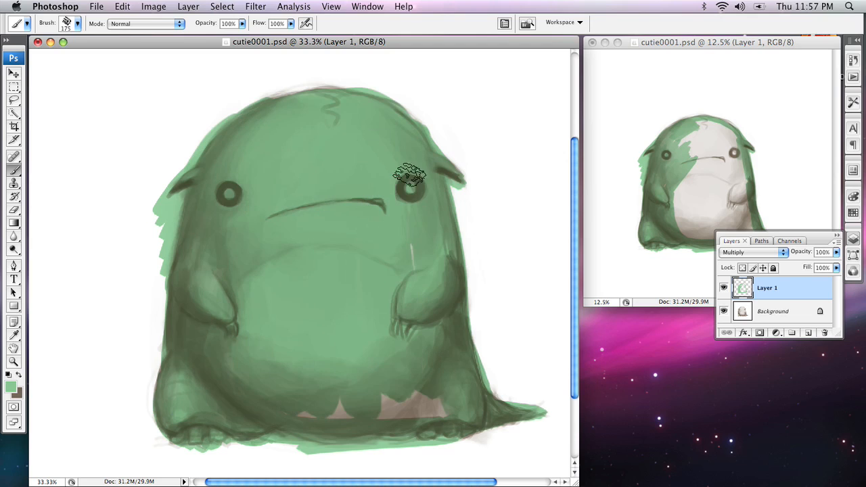
pyautogui.moveTo(452, 388)
pyautogui.mouseDown()
pyautogui.moveTo(426, 414)
pyautogui.moveTo(417, 394)
pyautogui.mouseUp()
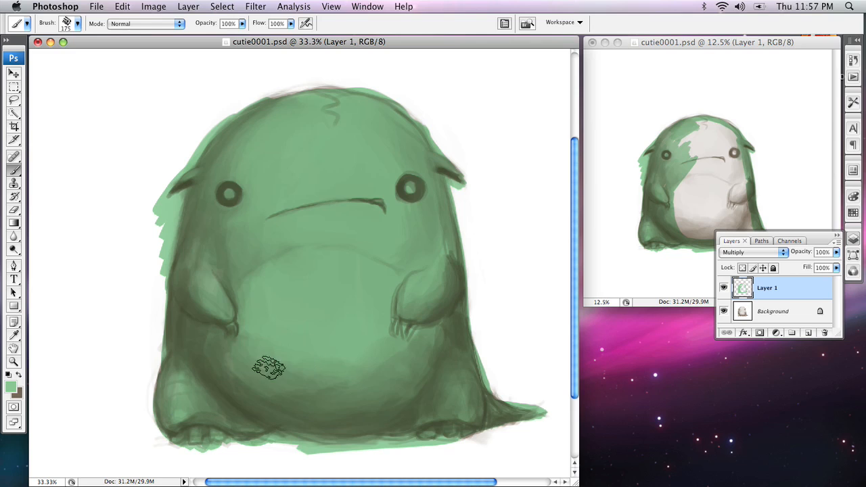
# Cover the green overspill along the body's outline and under the feet with white, using a 60 px brush.
pyautogui.press('x')
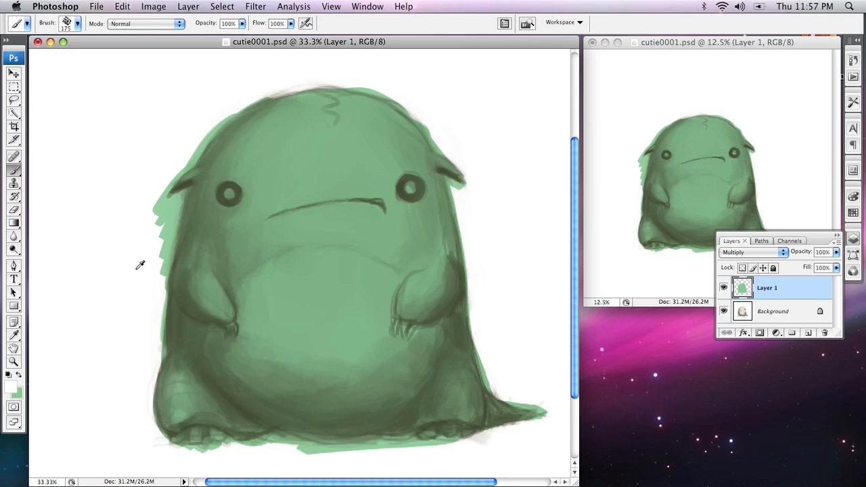
pyautogui.press('[')
pyautogui.press('[')
pyautogui.moveTo(173, 228)
pyautogui.mouseDown()
pyautogui.moveTo(181, 201)
pyautogui.moveTo(166, 278)
pyautogui.moveTo(176, 196)
pyautogui.mouseUp()
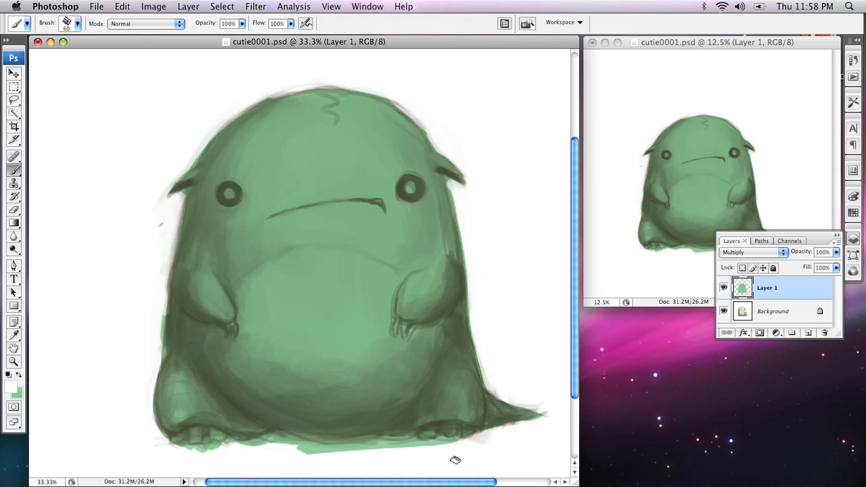
pyautogui.moveTo(307, 453)
pyautogui.mouseDown()
pyautogui.moveTo(299, 444)
pyautogui.moveTo(307, 439)
pyautogui.mouseUp()
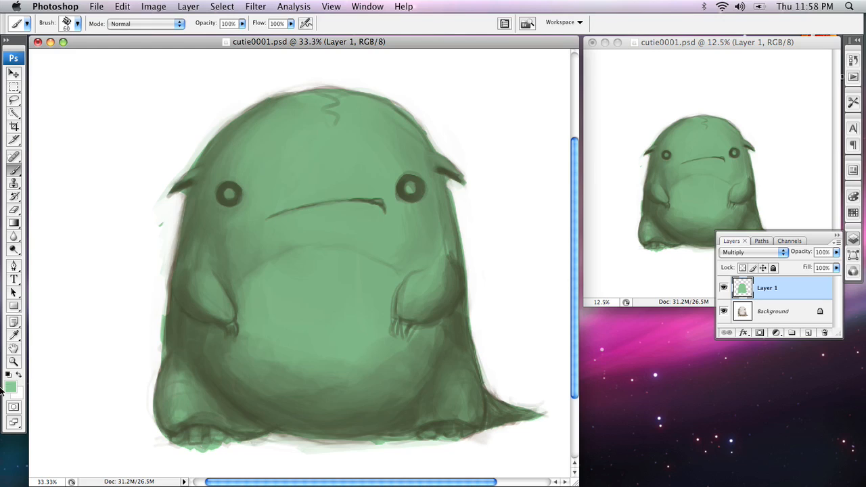
# Change the foreground color from green to a muted yellow, hex d0cf71.
pyautogui.click(11, 387)
pyautogui.click(487, 244)
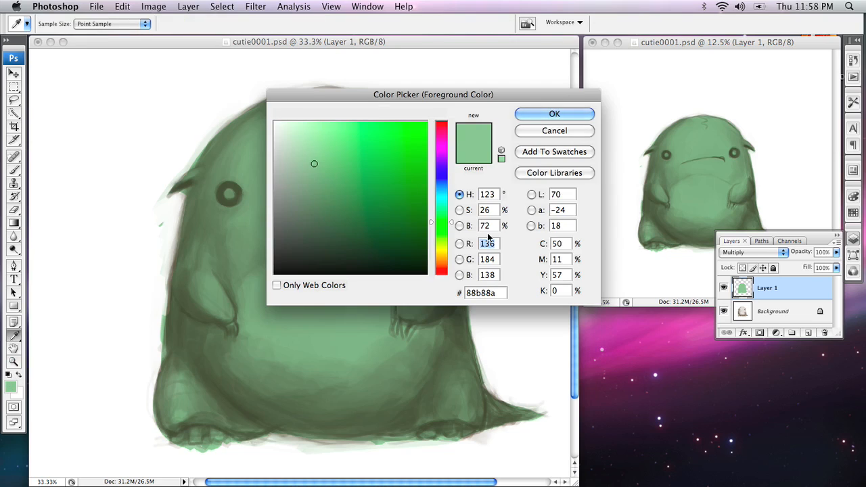
pyautogui.write('184')
pyautogui.moveTo(344, 146)
pyautogui.mouseDown()
pyautogui.moveTo(345, 133)
pyautogui.moveTo(332, 161)
pyautogui.moveTo(344, 149)
pyautogui.mouseUp()
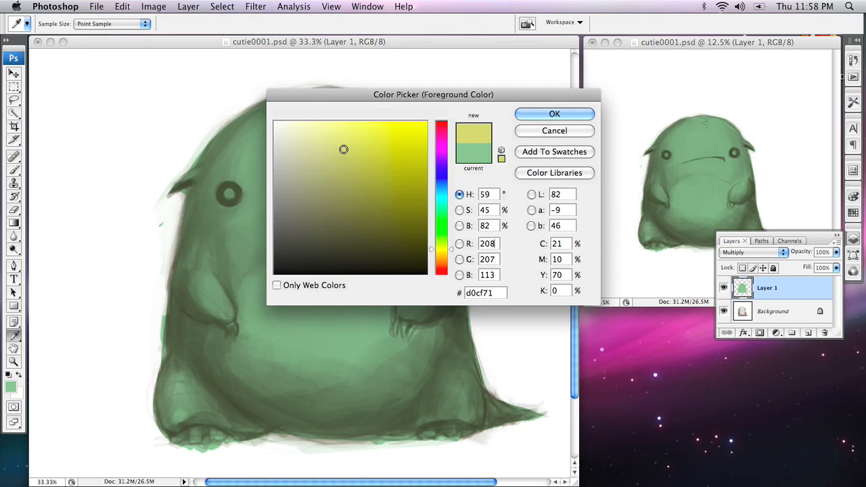
pyautogui.click(547, 113)
# Fill the whole round belly with yellow on Layer 1, using brush sizes between 100 and 150 px.
pyautogui.press(']')
pyautogui.press(']')
pyautogui.press(']')
pyautogui.press(']')
pyautogui.moveTo(295, 305)
pyautogui.mouseDown()
pyautogui.moveTo(270, 306)
pyautogui.moveTo(286, 284)
pyautogui.moveTo(268, 294)
pyautogui.moveTo(266, 282)
pyautogui.moveTo(253, 305)
pyautogui.moveTo(251, 298)
pyautogui.moveTo(263, 328)
pyautogui.moveTo(244, 363)
pyautogui.moveTo(224, 347)
pyautogui.moveTo(233, 377)
pyautogui.moveTo(246, 350)
pyautogui.moveTo(273, 363)
pyautogui.moveTo(284, 358)
pyautogui.moveTo(300, 414)
pyautogui.moveTo(288, 415)
pyautogui.moveTo(352, 421)
pyautogui.moveTo(400, 385)
pyautogui.moveTo(406, 363)
pyautogui.mouseUp()
pyautogui.press('[')
pyautogui.press('[')
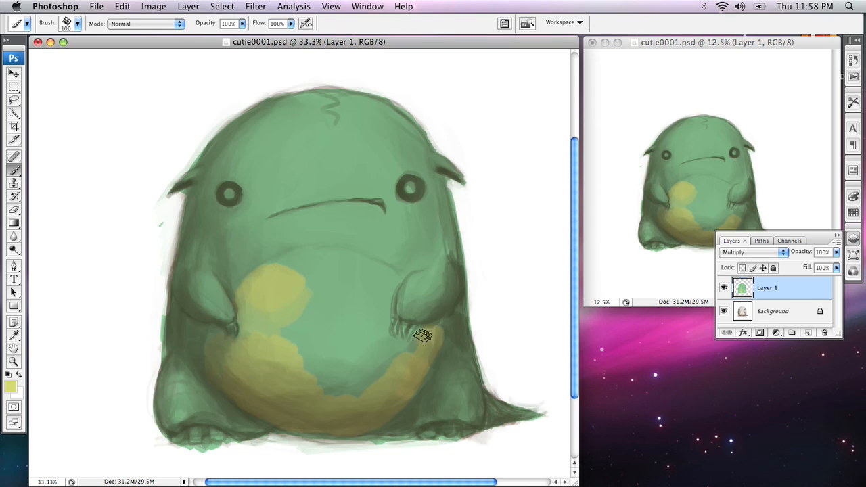
pyautogui.moveTo(385, 339)
pyautogui.mouseDown()
pyautogui.moveTo(377, 292)
pyautogui.moveTo(385, 280)
pyautogui.moveTo(330, 259)
pyautogui.moveTo(273, 273)
pyautogui.moveTo(254, 307)
pyautogui.moveTo(258, 335)
pyautogui.moveTo(282, 305)
pyautogui.moveTo(285, 324)
pyautogui.moveTo(324, 272)
pyautogui.moveTo(284, 281)
pyautogui.moveTo(291, 270)
pyautogui.moveTo(319, 266)
pyautogui.moveTo(365, 282)
pyautogui.moveTo(384, 278)
pyautogui.moveTo(373, 336)
pyautogui.moveTo(374, 296)
pyautogui.moveTo(364, 282)
pyautogui.moveTo(353, 290)
pyautogui.moveTo(338, 277)
pyautogui.moveTo(299, 299)
pyautogui.moveTo(256, 372)
pyautogui.moveTo(265, 332)
pyautogui.moveTo(242, 355)
pyautogui.moveTo(220, 346)
pyautogui.moveTo(251, 371)
pyautogui.moveTo(291, 376)
pyautogui.moveTo(332, 347)
pyautogui.moveTo(322, 338)
pyautogui.moveTo(302, 392)
pyautogui.moveTo(347, 323)
pyautogui.moveTo(363, 390)
pyautogui.moveTo(384, 351)
pyautogui.moveTo(402, 374)
pyautogui.moveTo(367, 414)
pyautogui.moveTo(331, 417)
pyautogui.moveTo(414, 381)
pyautogui.moveTo(421, 347)
pyautogui.moveTo(345, 314)
pyautogui.moveTo(374, 271)
pyautogui.moveTo(297, 260)
pyautogui.moveTo(259, 287)
pyautogui.moveTo(281, 267)
pyautogui.moveTo(234, 359)
pyautogui.moveTo(220, 334)
pyautogui.moveTo(234, 363)
pyautogui.moveTo(251, 369)
pyautogui.moveTo(264, 354)
pyautogui.mouseUp()
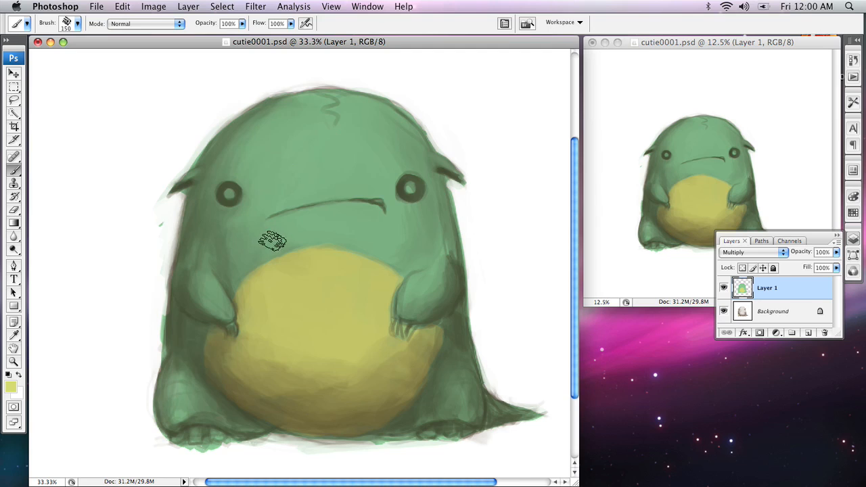
# Paint white over stray green beside the body's left edge, and check the color layer by briefly hiding the Background.
pyautogui.press('x')
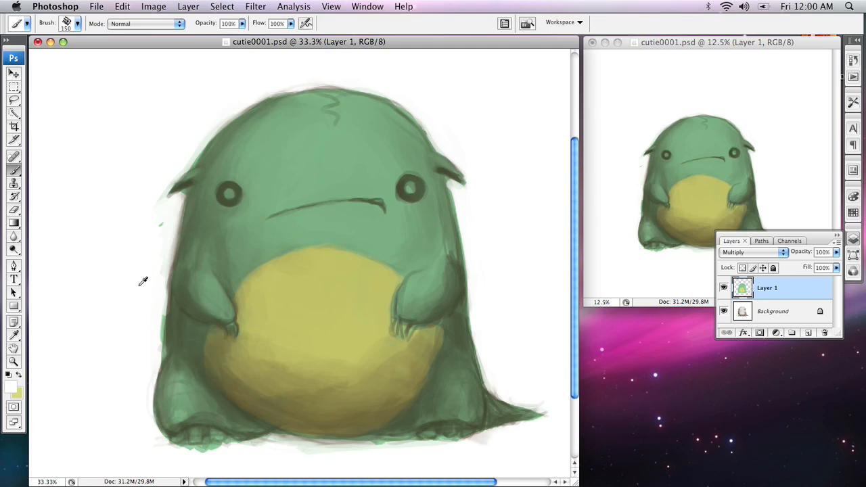
pyautogui.moveTo(156, 234); pyautogui.dragTo(148, 339)
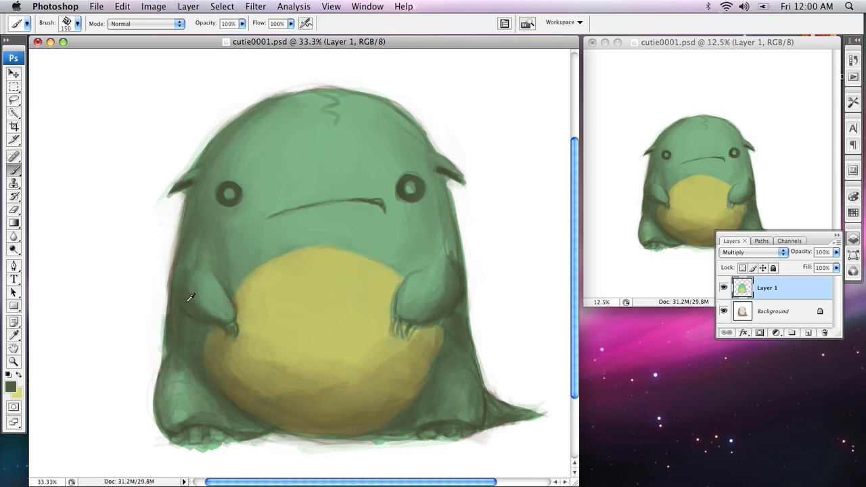
pyautogui.click(723, 312)
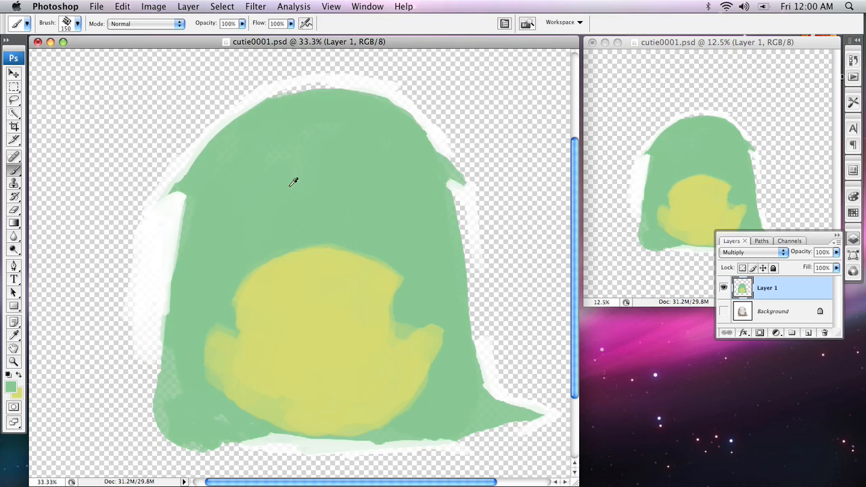
pyautogui.click(723, 312)
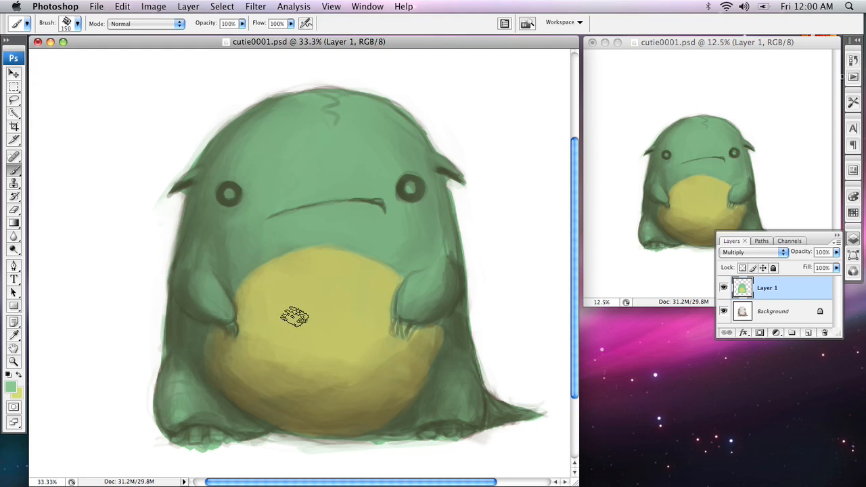
# Change the foreground color from yellow to a light pink with a red hue of 0°.
pyautogui.press('x')
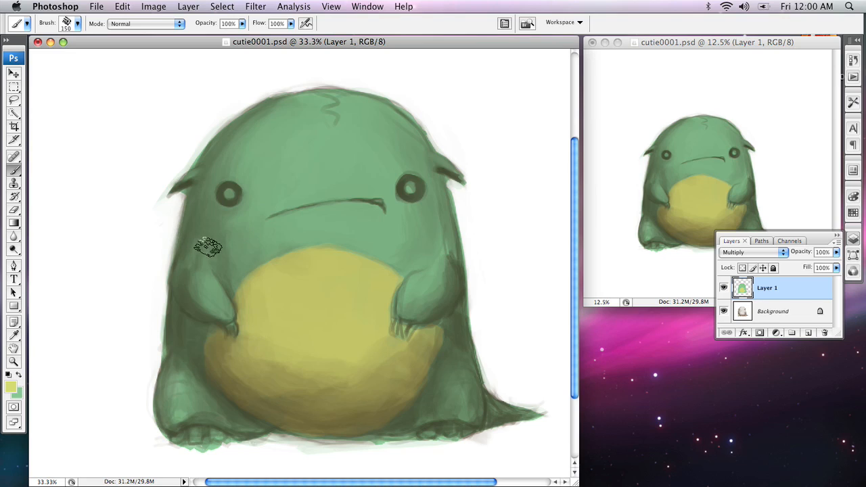
pyautogui.click(11, 388)
pyautogui.click(440, 257)
pyautogui.moveTo(440, 260); pyautogui.dragTo(439, 296)
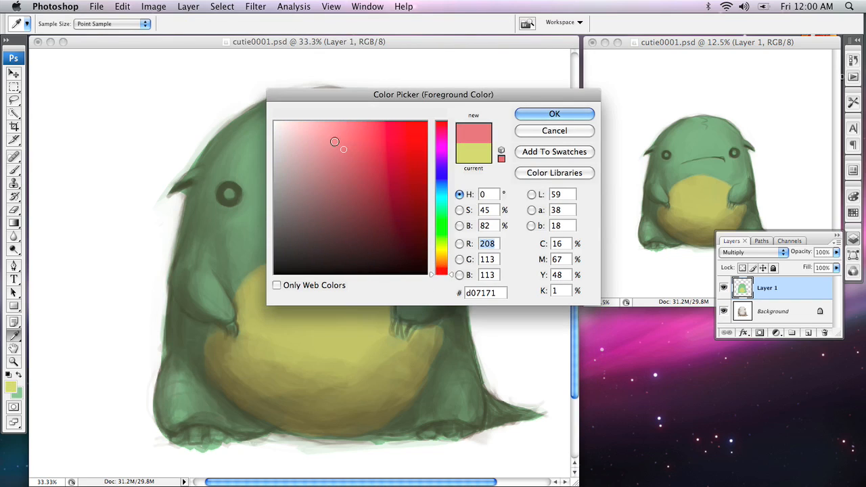
pyautogui.click(327, 136)
pyautogui.click(332, 133)
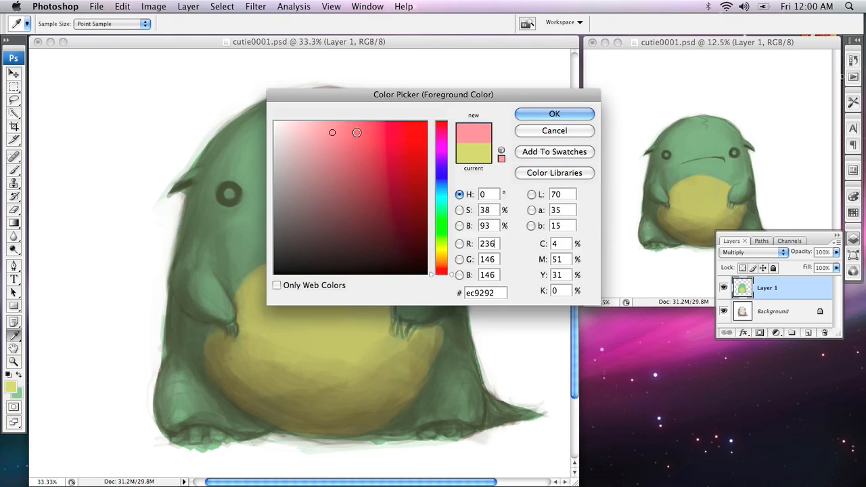
pyautogui.click(319, 129)
pyautogui.click(317, 129)
pyautogui.click(567, 110)
# Tint the toes of both feet pink with a 50 px brush.
pyautogui.press('space')
pyautogui.moveTo(411, 299); pyautogui.dragTo(409, 203)
pyautogui.press('[')
pyautogui.press('[')
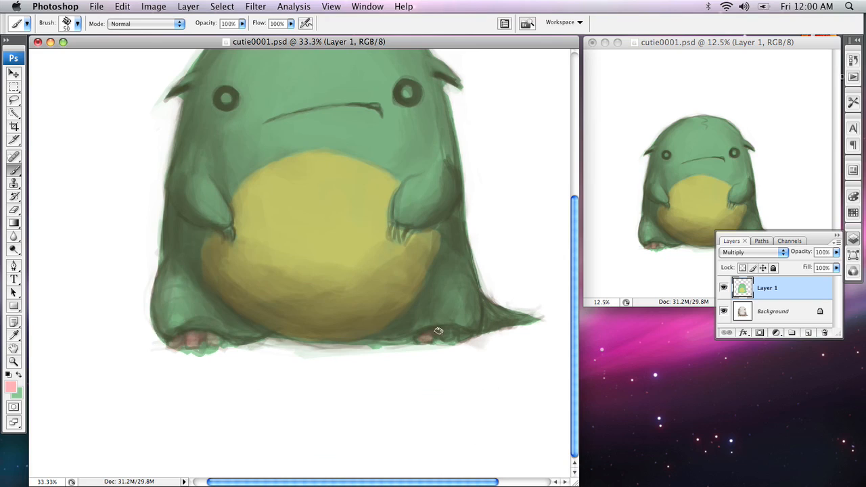
pyautogui.scroll(3, 348, 199)
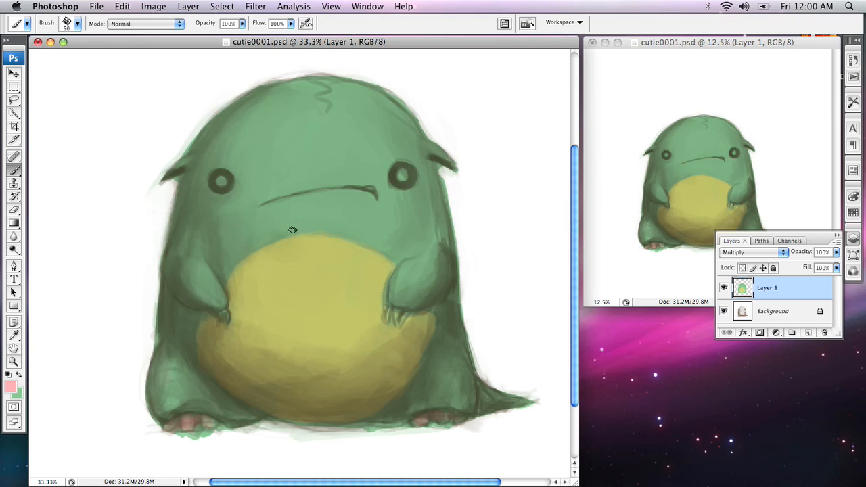
# Add soft pink blush to both cheeks below the eyes with the soft round brush enlarged to 300 px.
pyautogui.rightClick(267, 169)
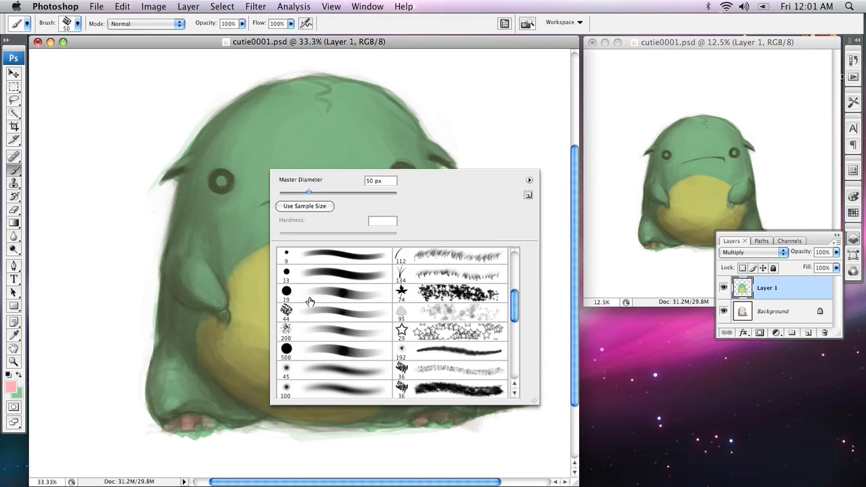
pyautogui.click(335, 391)
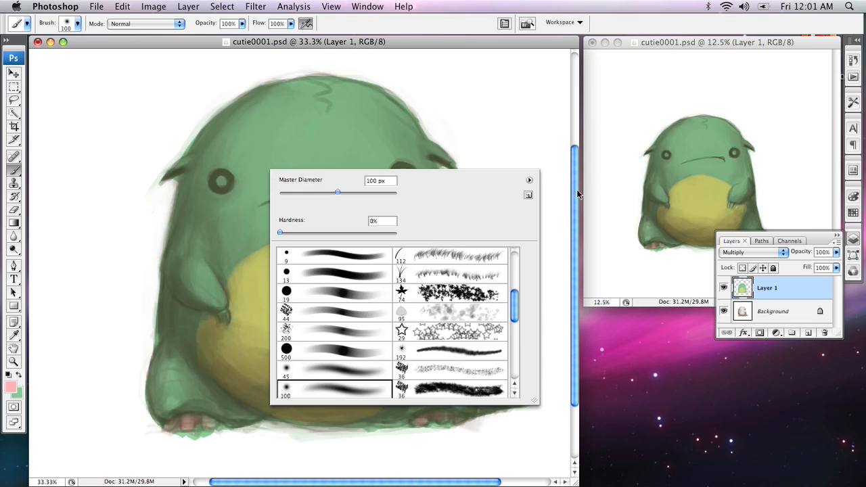
pyautogui.moveTo(576, 195); pyautogui.dragTo(574, 189)
pyautogui.rightClick(253, 244)
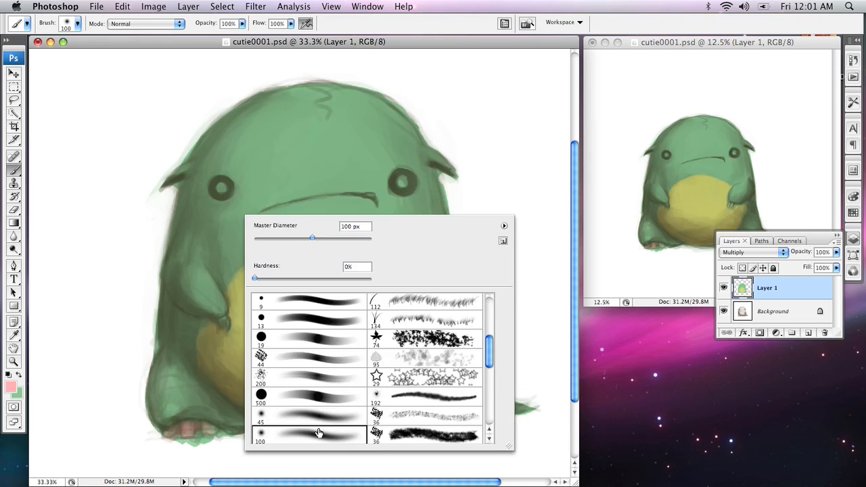
pyautogui.click(572, 198)
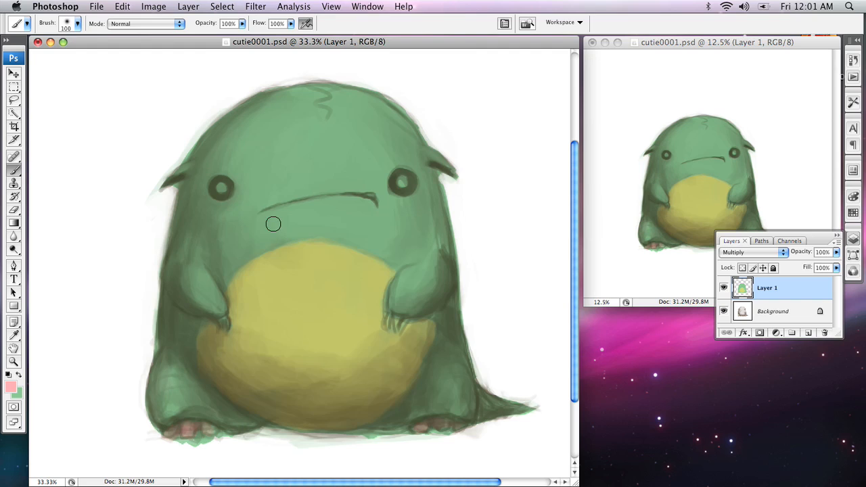
pyautogui.moveTo(222, 205); pyautogui.dragTo(230, 213)
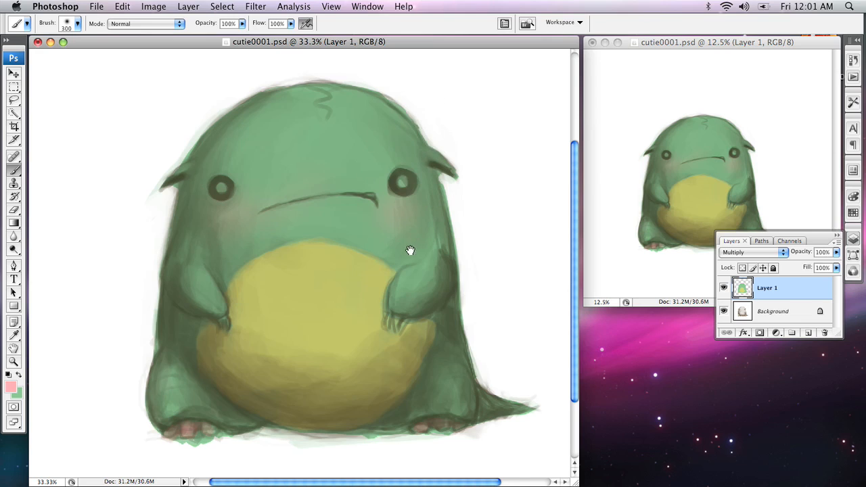
# Save the file as a PSD with Maximize compatibility enabled.
pyautogui.scroll(-3, 414, 245)
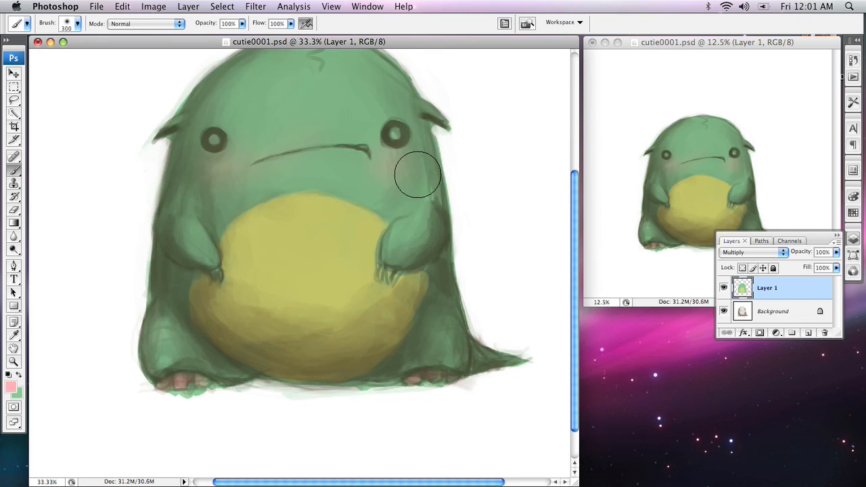
pyautogui.moveTo(412, 170); pyautogui.dragTo(419, 208)
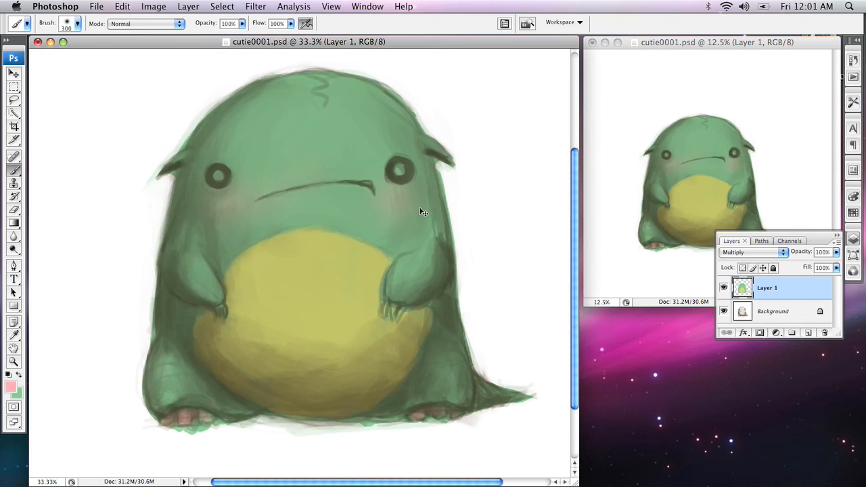
pyautogui.press('super+s')
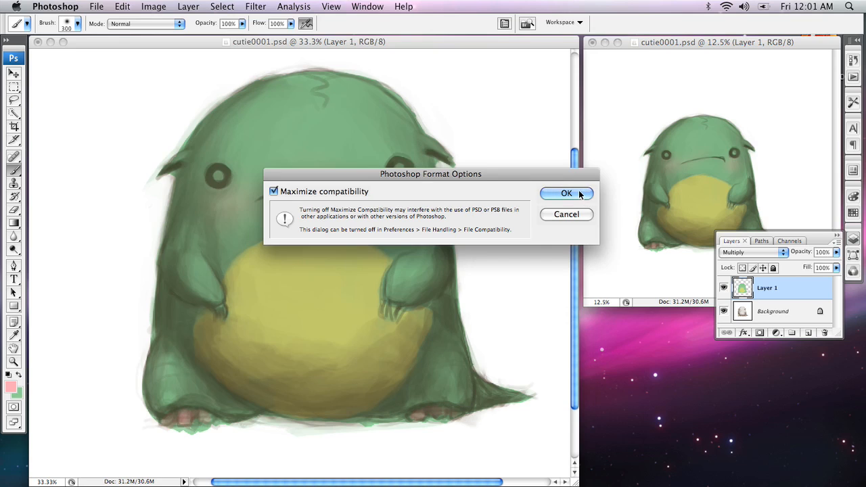
pyautogui.moveTo(566, 177); pyautogui.dragTo(526, 186)
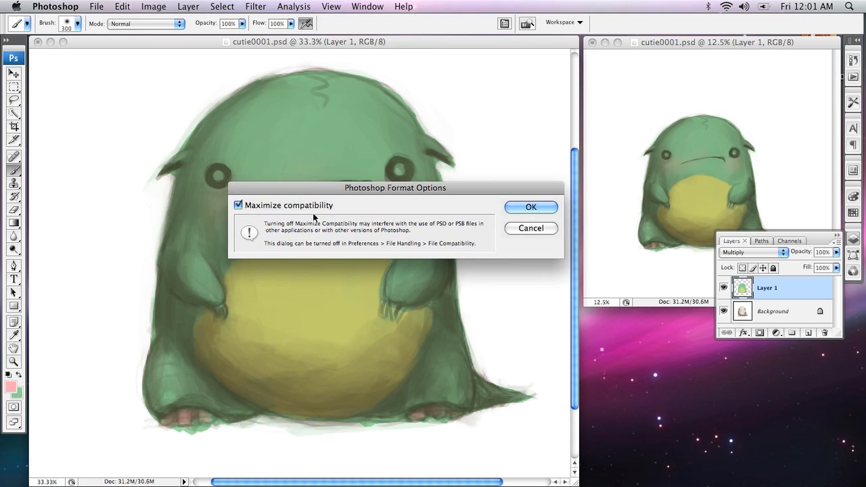
pyautogui.click(531, 207)
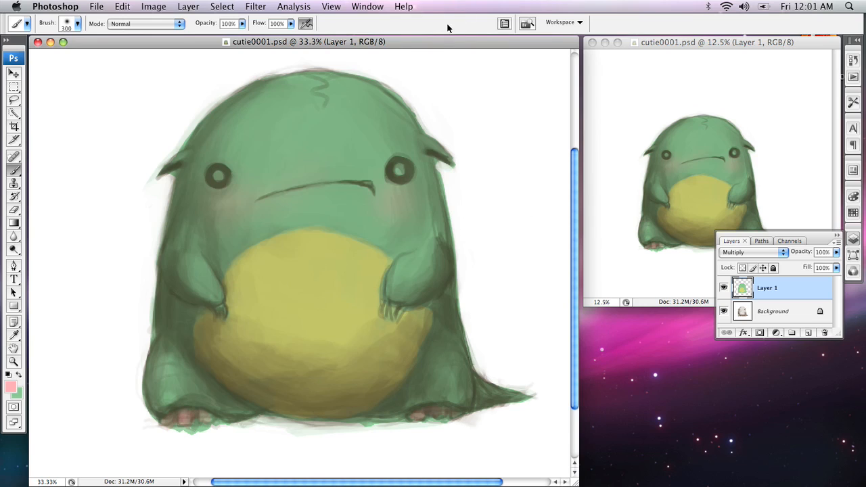
pyautogui.moveTo(415, 201)
pyautogui.mouseDown()
pyautogui.moveTo(408, 153)
pyautogui.moveTo(386, 255)
pyautogui.moveTo(426, 191)
pyautogui.moveTo(409, 180)
pyautogui.moveTo(412, 186)
pyautogui.mouseUp()
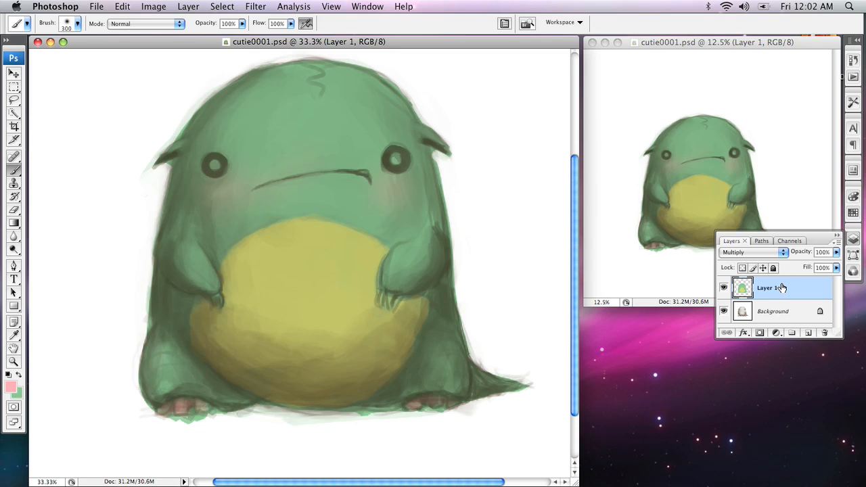
# Merge Layer 1 down into the Background and choose the 44 px textured brush.
pyautogui.press('super+e')
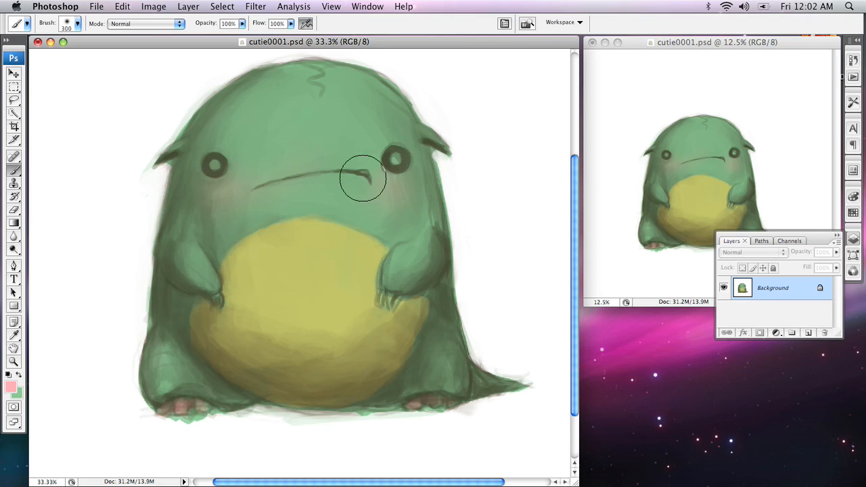
pyautogui.press('z')
pyautogui.click(316, 207)
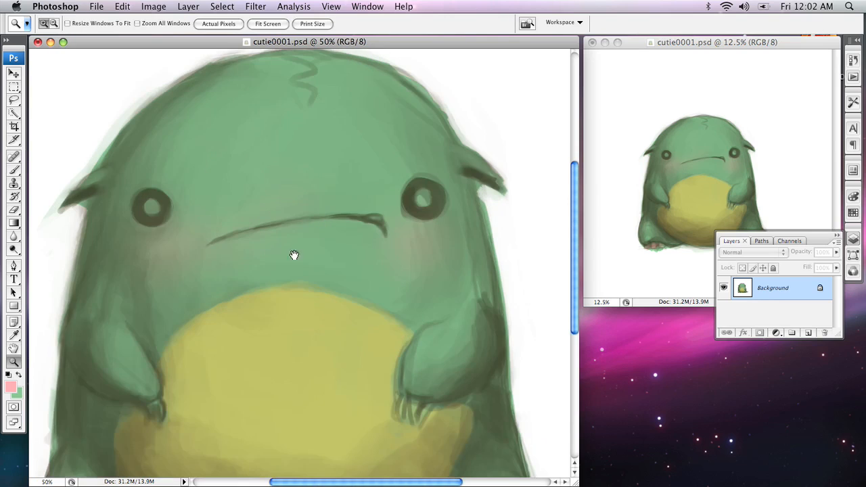
pyautogui.moveTo(294, 255); pyautogui.dragTo(380, 213)
pyautogui.click(336, 210)
pyautogui.moveTo(293, 259); pyautogui.dragTo(430, 62)
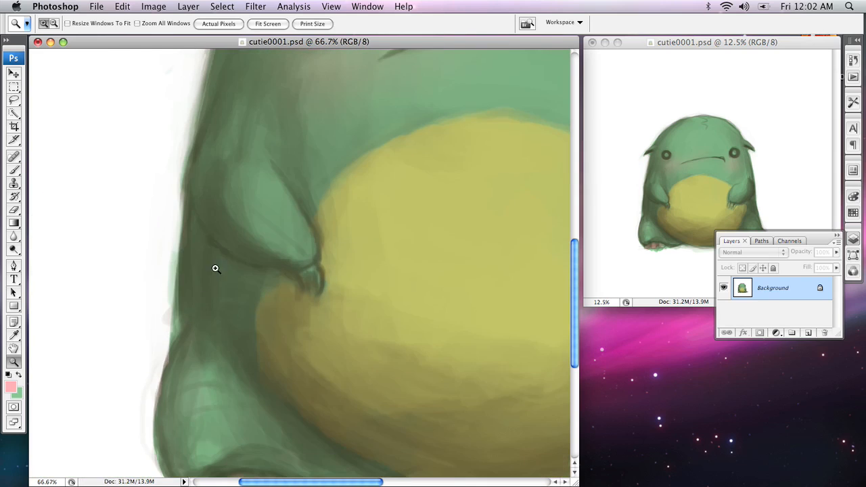
pyautogui.press('b')
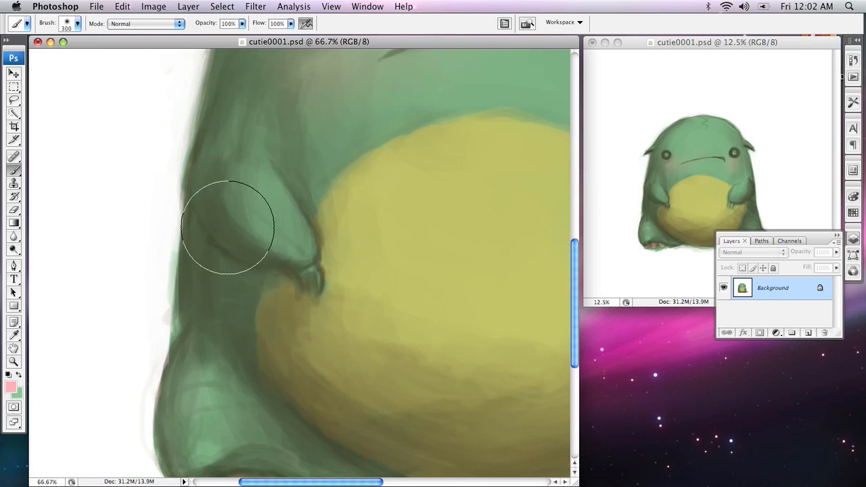
pyautogui.rightClick(238, 229)
pyautogui.click(316, 376)
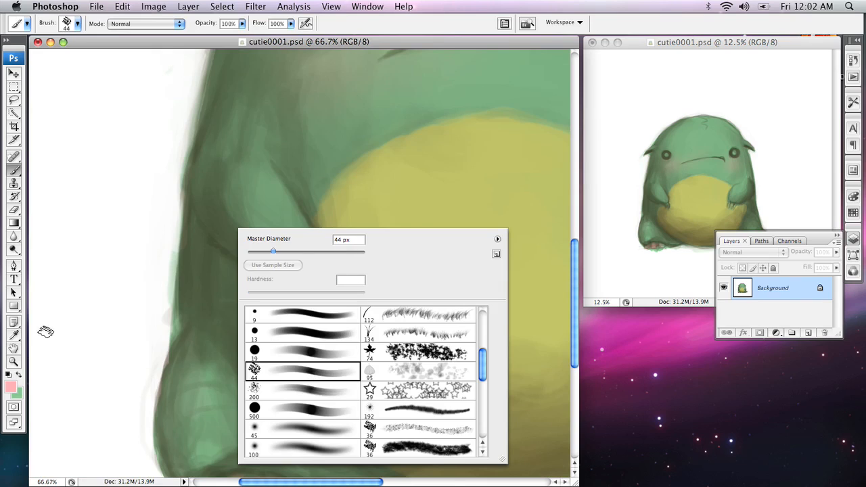
# Set the foreground color to a dark muted purple with a hue of 260°.
pyautogui.click(9, 389)
pyautogui.click(309, 224)
pyautogui.click(336, 219)
pyautogui.moveTo(443, 200)
pyautogui.mouseDown()
pyautogui.moveTo(444, 142)
pyautogui.moveTo(445, 163)
pyautogui.mouseUp()
pyautogui.click(318, 220)
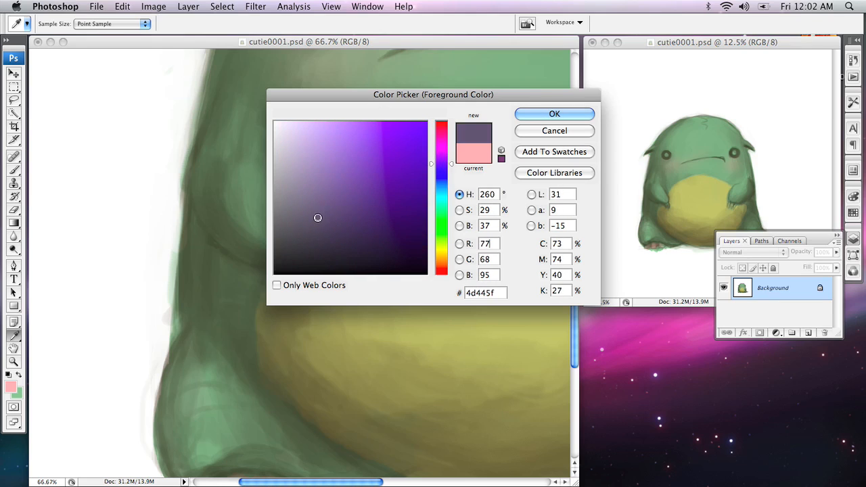
pyautogui.moveTo(319, 232); pyautogui.dragTo(318, 214)
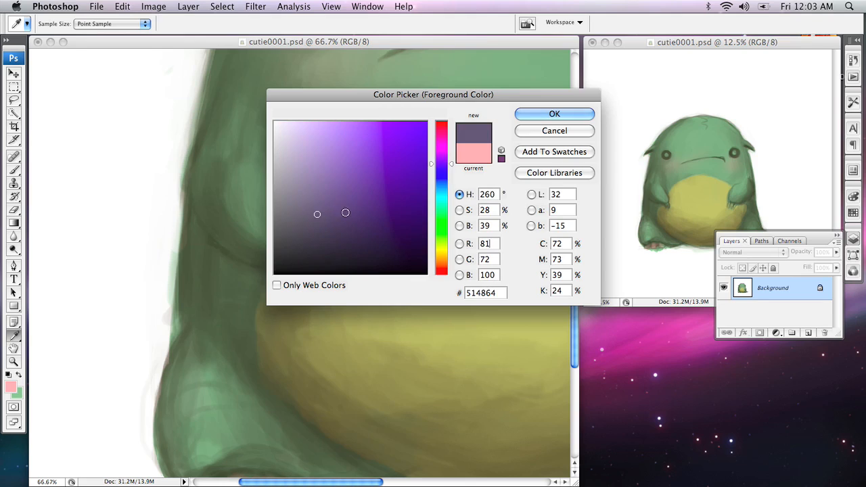
pyautogui.click(554, 113)
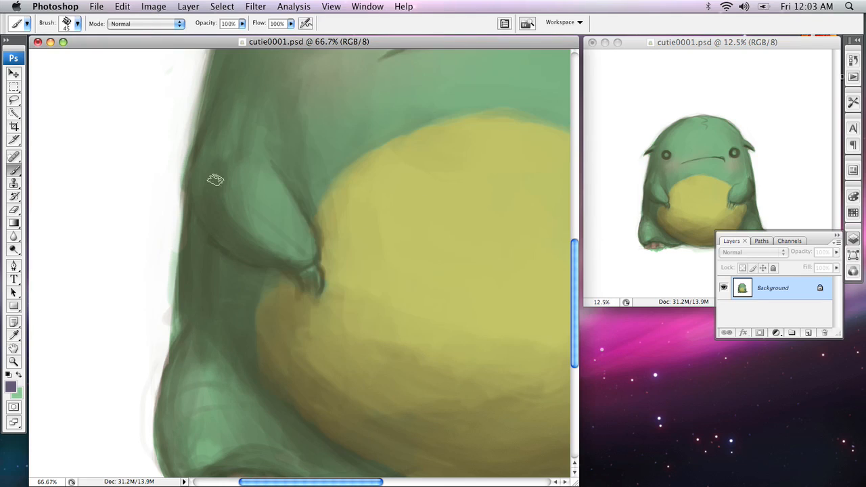
# Paint purple shadows on the creature's left-hand arm, flank and inner leg with the textured brush enlarged to 90 px.
pyautogui.press(']')
pyautogui.press(']')
pyautogui.press(']')
pyautogui.press(']')
pyautogui.press(']')
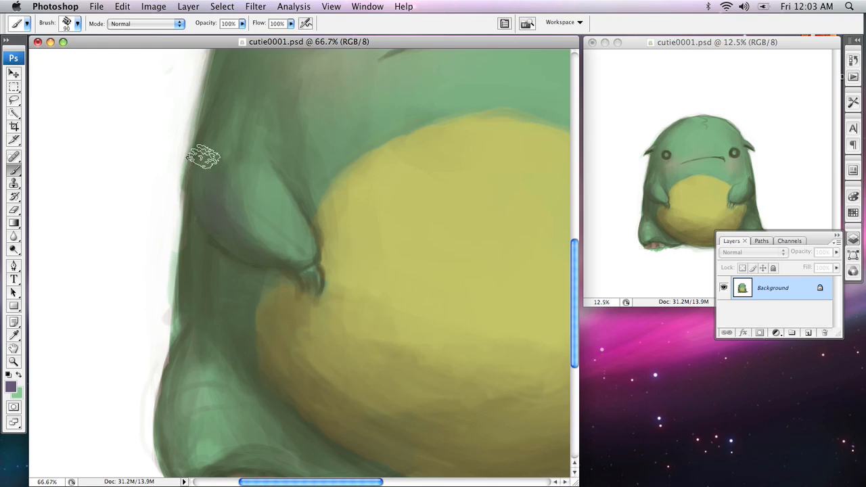
pyautogui.moveTo(213, 252)
pyautogui.mouseDown()
pyautogui.moveTo(203, 338)
pyautogui.moveTo(199, 265)
pyautogui.moveTo(215, 281)
pyautogui.moveTo(222, 339)
pyautogui.moveTo(252, 375)
pyautogui.moveTo(223, 301)
pyautogui.moveTo(250, 317)
pyautogui.moveTo(269, 398)
pyautogui.mouseUp()
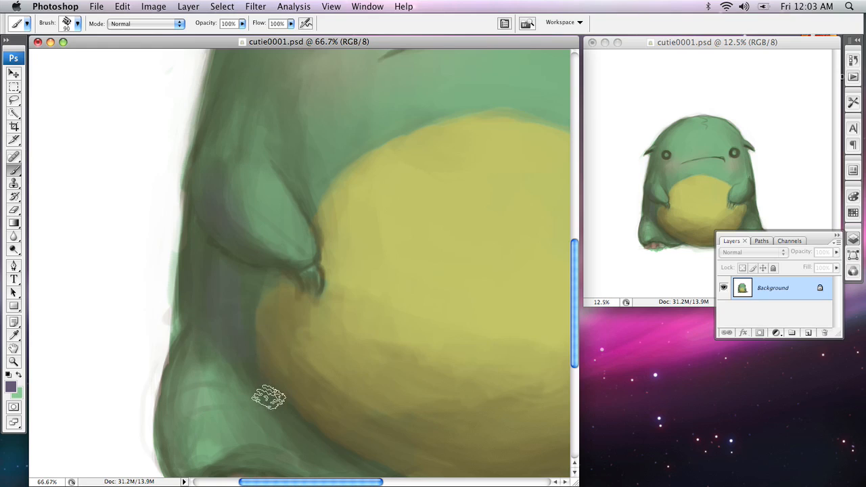
pyautogui.moveTo(295, 306); pyautogui.dragTo(297, 183)
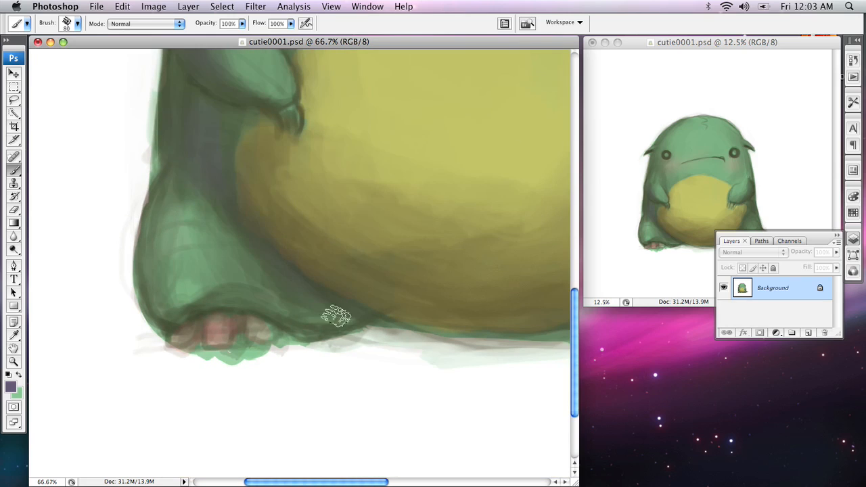
# Shade the right-hand arm, flank and tail in muted purple with an 80 px brush, and collapse the Layers panel.
pyautogui.moveTo(315, 237); pyautogui.dragTo(115, 264)
pyautogui.moveTo(514, 213); pyautogui.dragTo(290, 243)
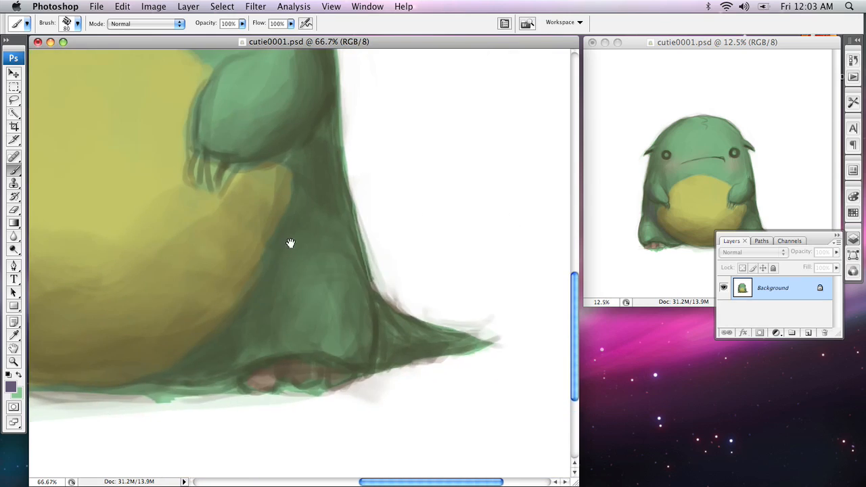
pyautogui.scroll(3, 301, 159)
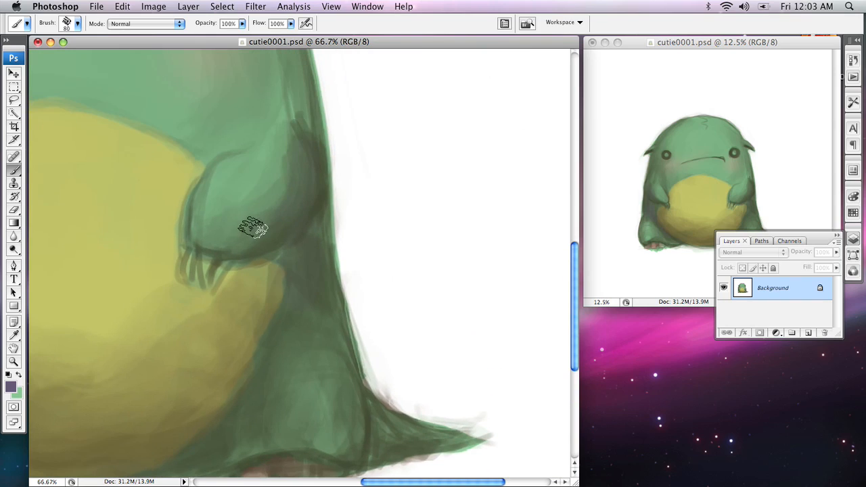
pyautogui.moveTo(308, 330)
pyautogui.mouseDown()
pyautogui.moveTo(390, 184)
pyautogui.moveTo(372, 220)
pyautogui.moveTo(280, 261)
pyautogui.mouseUp()
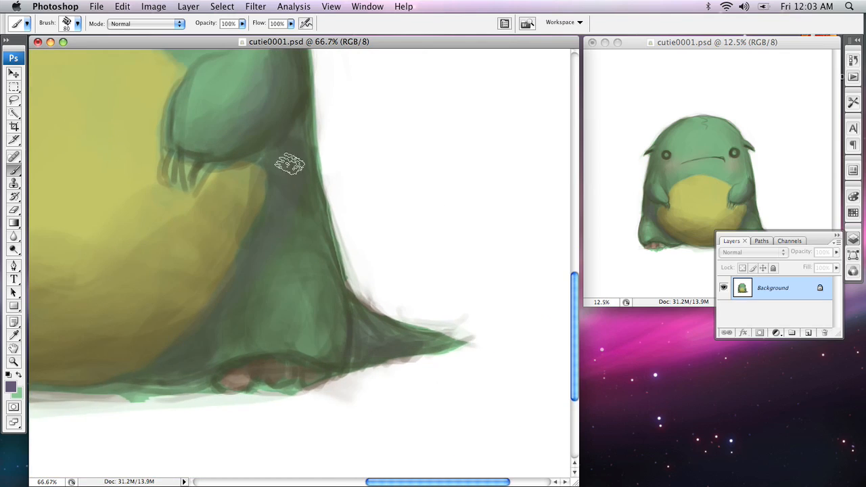
pyautogui.moveTo(359, 318); pyautogui.dragTo(359, 375)
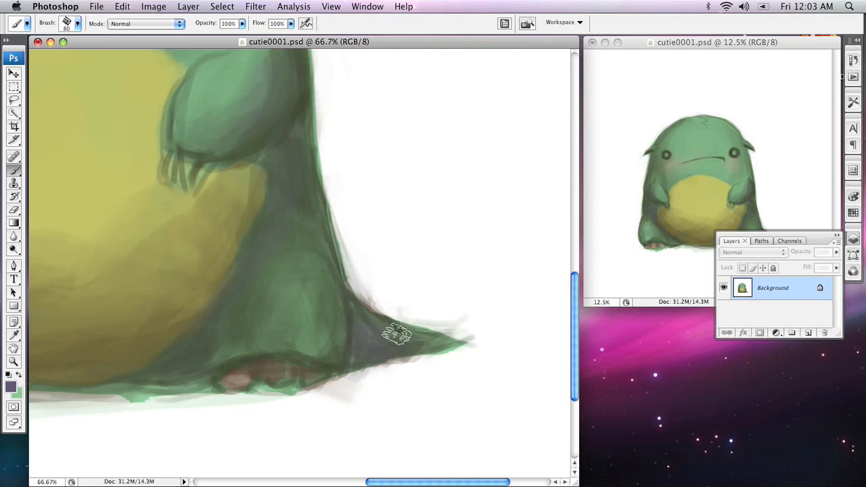
pyautogui.click(838, 236)
pyautogui.press('x')
pyautogui.moveTo(377, 330)
pyautogui.mouseDown()
pyautogui.moveTo(417, 337)
pyautogui.moveTo(359, 305)
pyautogui.moveTo(449, 342)
pyautogui.mouseUp()
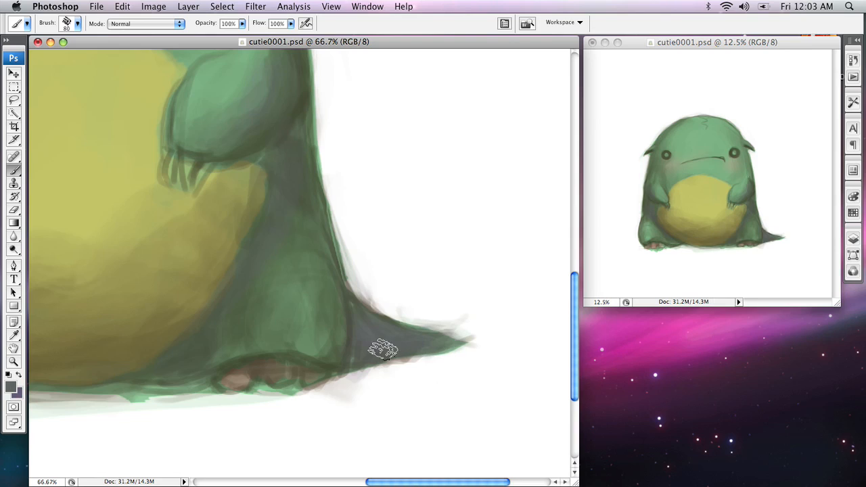
# Soften the dark outlines where the right-hand flank meets the leg and tail, using color sampled from the painting.
pyautogui.moveTo(353, 295); pyautogui.dragTo(341, 247)
pyautogui.press('space')
pyautogui.moveTo(303, 194); pyautogui.dragTo(407, 239)
pyautogui.keyDown('alt'); pyautogui.click(396, 194); pyautogui.keyUp('alt')
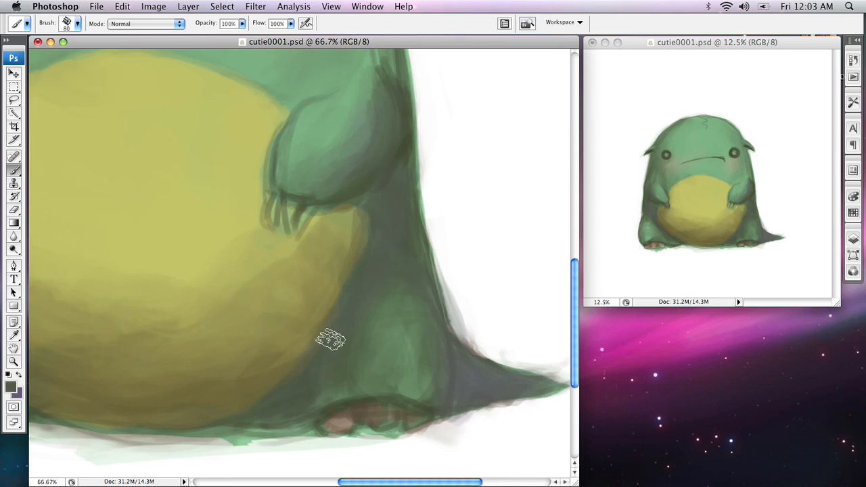
# Paint a muted purple shadow along the underside of the yellow belly and blend it with an 80 px brush.
pyautogui.press('space')
pyautogui.moveTo(157, 416); pyautogui.dragTo(406, 343)
pyautogui.moveTo(250, 288); pyautogui.dragTo(215, 315)
pyautogui.press('x')
pyautogui.press('space')
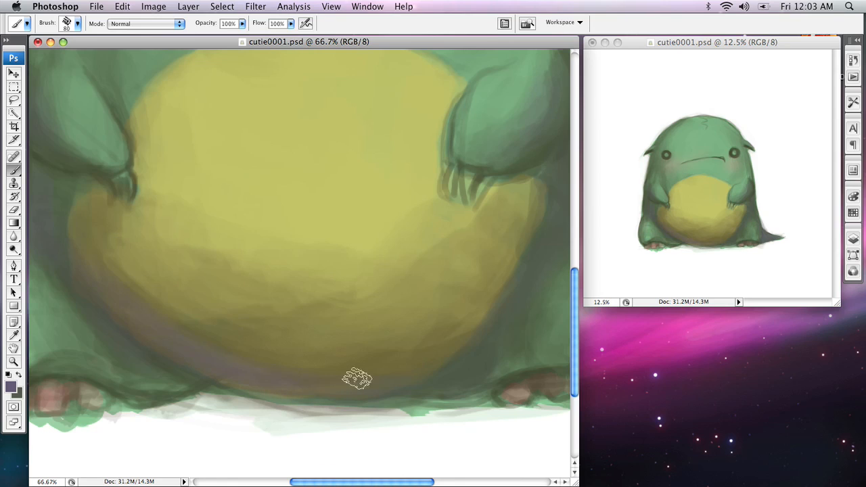
pyautogui.press('space')
pyautogui.moveTo(195, 310)
pyautogui.mouseDown()
pyautogui.moveTo(371, 276)
pyautogui.moveTo(365, 285)
pyautogui.moveTo(290, 286)
pyautogui.mouseUp()
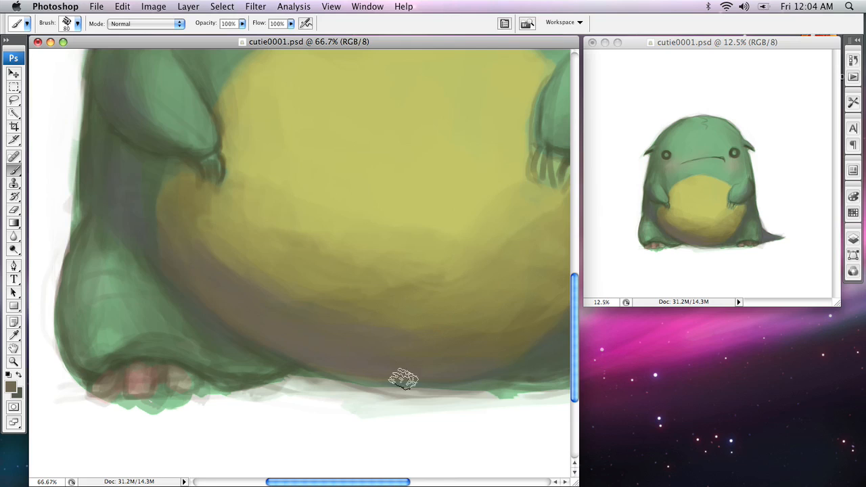
pyautogui.moveTo(502, 356); pyautogui.dragTo(303, 354)
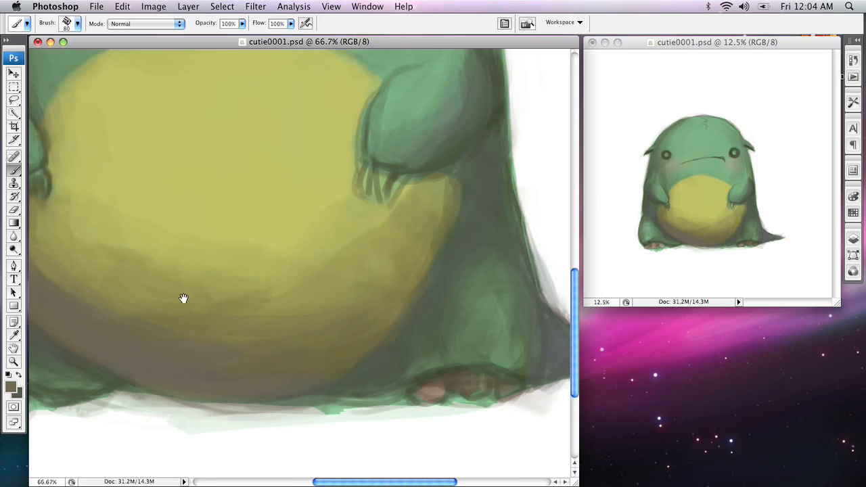
# Refine the belly's edge around the left-hand arm with sampled yellow tones and a 35 px brush.
pyautogui.hscroll(-5, 253, 297)
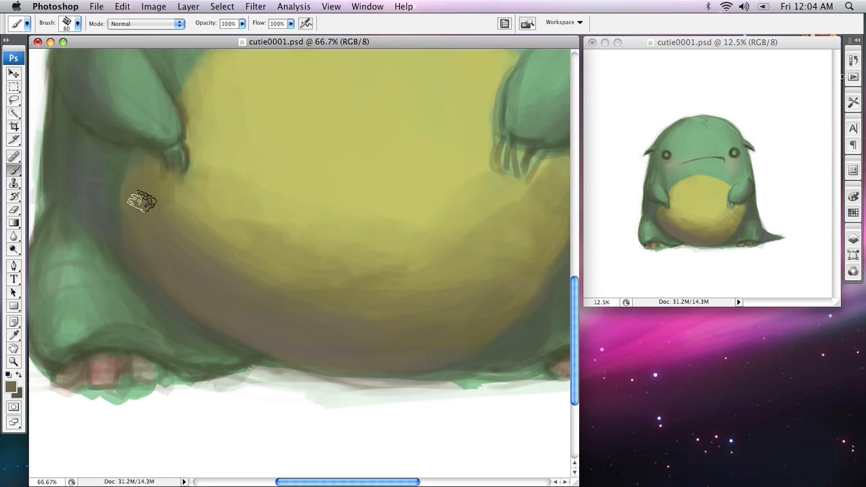
pyautogui.press('[')
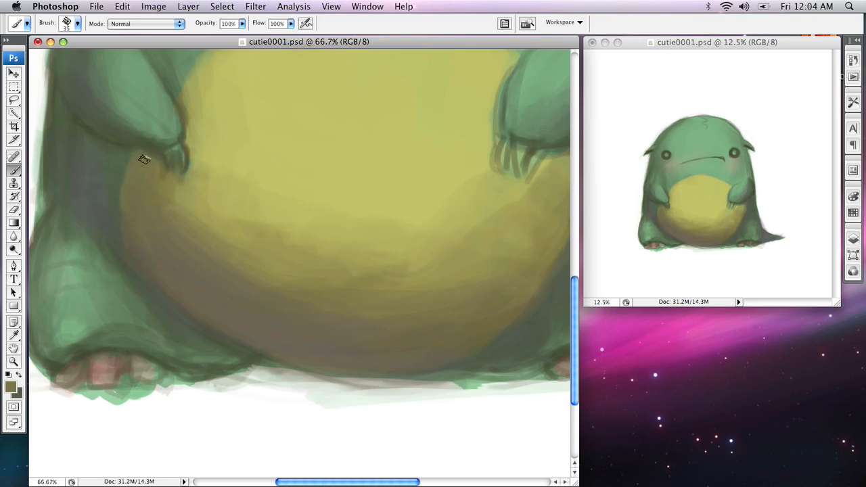
pyautogui.moveTo(249, 117); pyautogui.dragTo(185, 176)
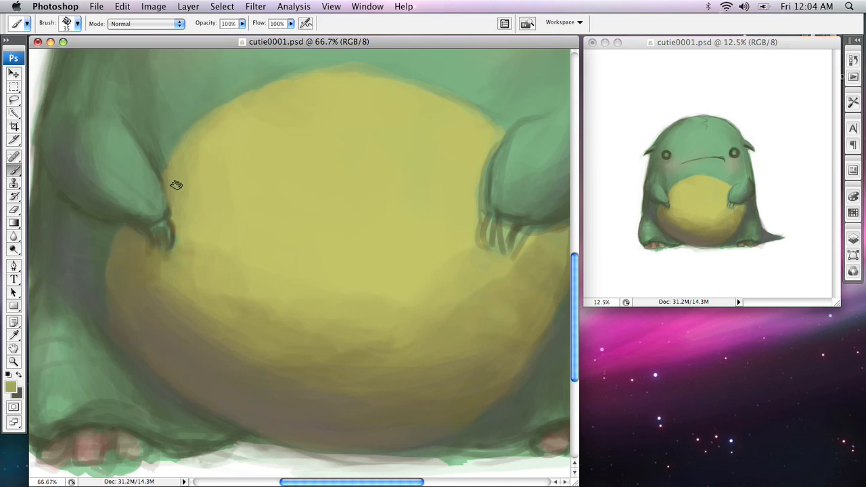
# Extend the brownish shadow up the right-hand side of the belly with the brush enlarged to 90 px.
pyautogui.scroll(-3, 176, 184)
pyautogui.hscroll(5, 203, 232)
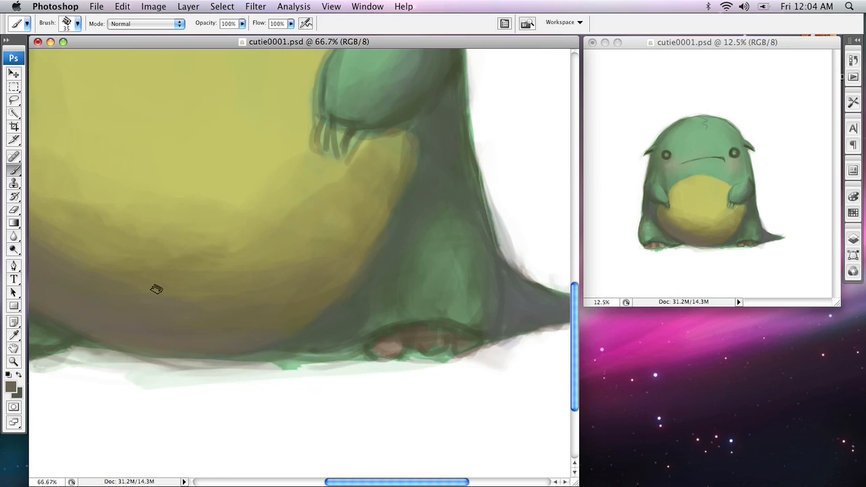
pyautogui.press(']')
pyautogui.press(']')
pyautogui.press(']')
pyautogui.press(']')
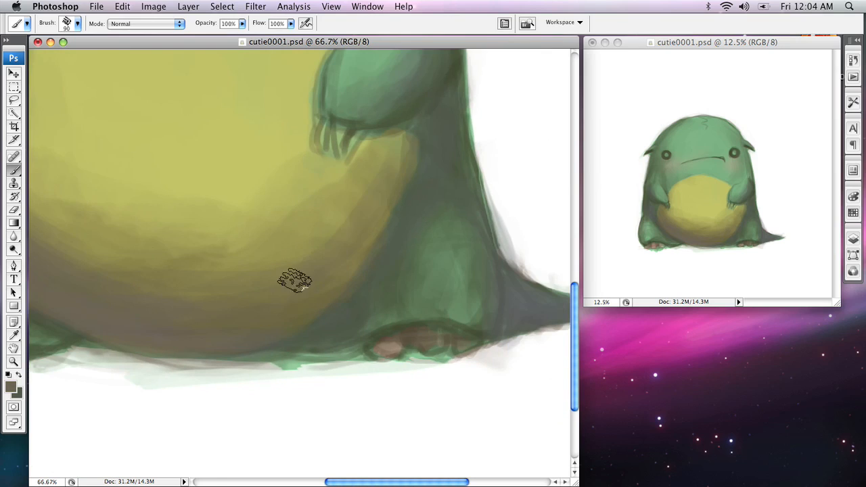
pyautogui.moveTo(387, 173)
pyautogui.mouseDown()
pyautogui.moveTo(311, 243)
pyautogui.moveTo(267, 261)
pyautogui.mouseUp()
# Blend the belly's lower right shadow into the yellow with colors sampled from the lit and shaded areas.
pyautogui.press('space')
pyautogui.keyDown('alt'); pyautogui.click(373, 197); pyautogui.keyUp('alt')
pyautogui.keyDown('alt'); pyautogui.click(422, 207); pyautogui.keyUp('alt')
pyautogui.moveTo(394, 230); pyautogui.dragTo(441, 183)
pyautogui.moveTo(366, 257); pyautogui.dragTo(453, 185)
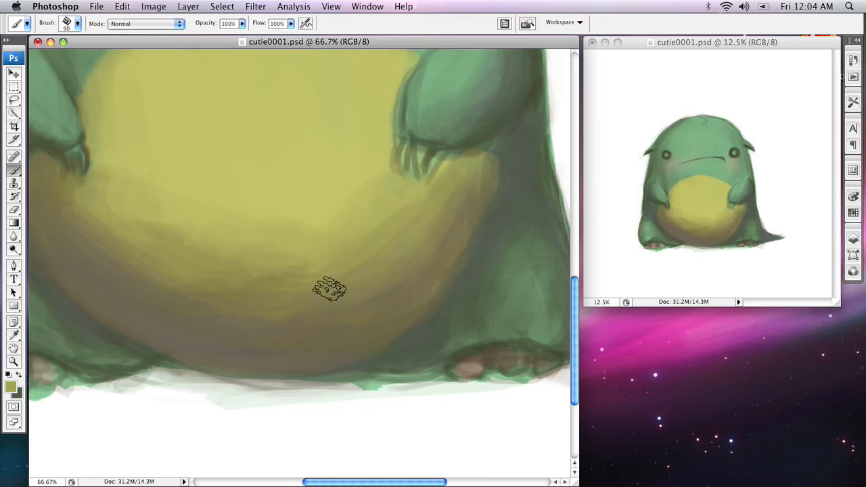
pyautogui.keyDown('alt'); pyautogui.click(274, 319); pyautogui.keyUp('alt')
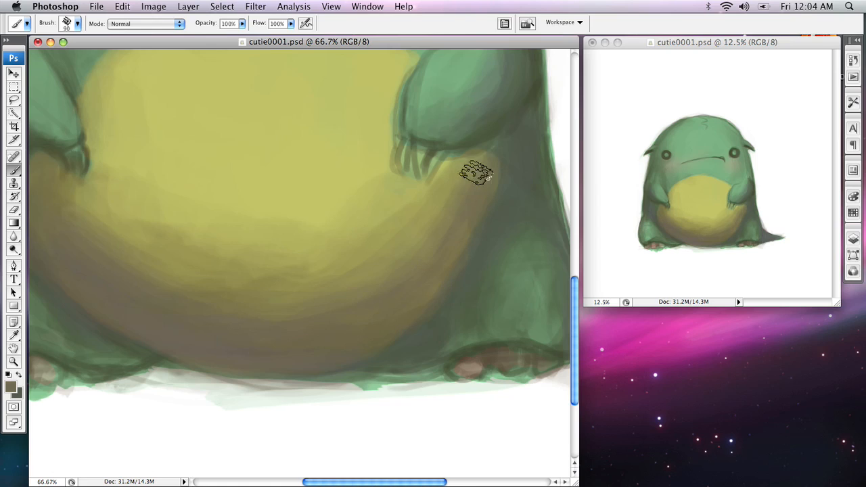
# Clean up the belly's right-hand contour against the green leg with a small brush in the brownish shadow color.
pyautogui.hscroll(5, 409, 227)
pyautogui.scroll(2, 409, 227)
pyautogui.press('[')
pyautogui.press('[')
pyautogui.press('[')
pyautogui.press('[')
pyautogui.press('[')
pyautogui.press('[')
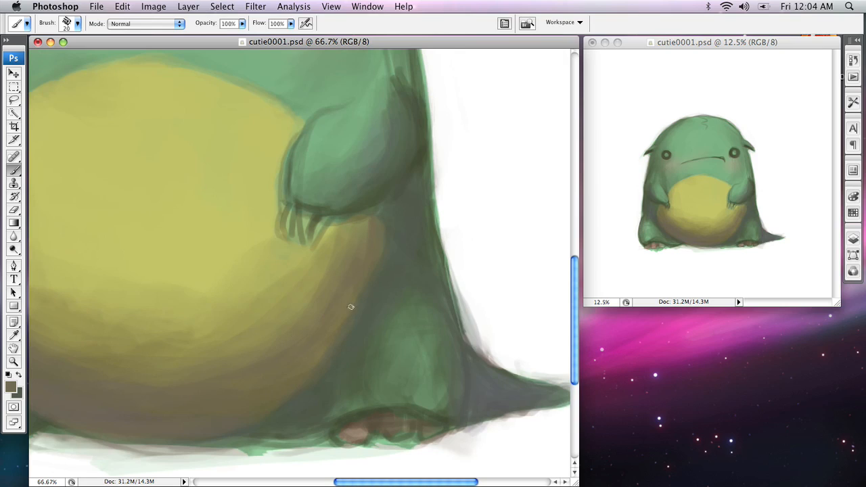
pyautogui.press(']')
pyautogui.moveTo(364, 269); pyautogui.dragTo(324, 357)
pyautogui.moveTo(339, 317)
pyautogui.mouseDown()
pyautogui.moveTo(286, 388)
pyautogui.moveTo(339, 329)
pyautogui.moveTo(252, 412)
pyautogui.mouseUp()
# Blend the green flank and belly shadow along their right-hand boundary with a 70 px brush and sampled colors.
pyautogui.press(']')
pyautogui.press(']')
pyautogui.press(']')
pyautogui.press(']')
pyautogui.moveTo(381, 307); pyautogui.dragTo(429, 275)
pyautogui.keyDown('alt'); pyautogui.click(441, 249); pyautogui.keyUp('alt')
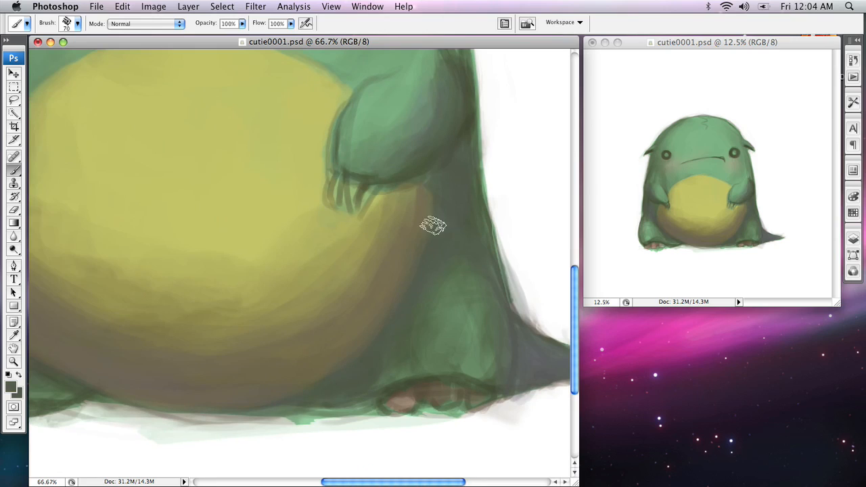
pyautogui.scroll(3, 423, 220)
pyautogui.keyDown('alt'); pyautogui.click(414, 264); pyautogui.keyUp('alt')
pyautogui.moveTo(394, 299)
pyautogui.mouseDown()
pyautogui.moveTo(404, 343)
pyautogui.moveTo(419, 254)
pyautogui.mouseUp()
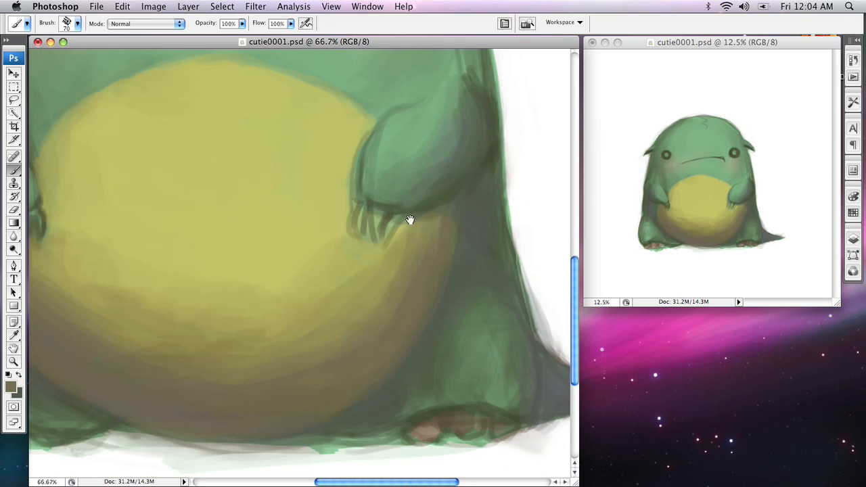
# Darken the flank and outer contour of the left-hand leg with a 30 px brush and sampled dark green.
pyautogui.press('[')
pyautogui.press('[')
pyautogui.press('[')
pyautogui.press('[')
pyautogui.press('[')
pyautogui.press('[')
pyautogui.scroll(15, 448, 197)
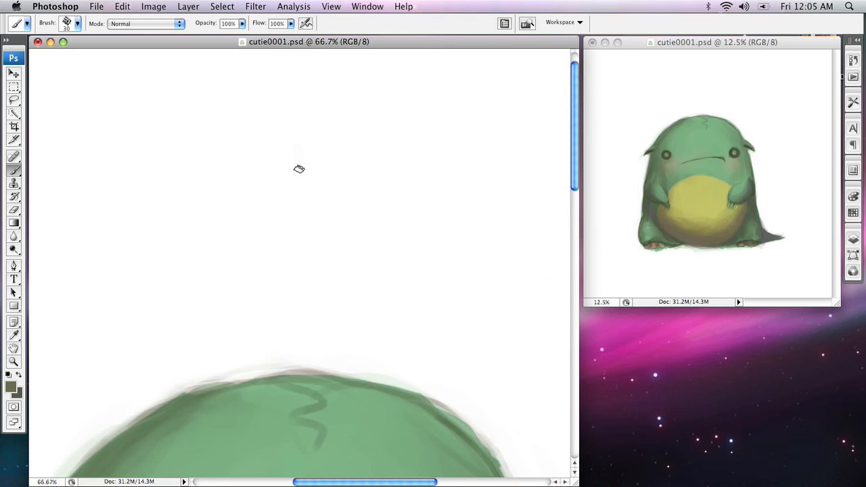
pyautogui.scroll(-15, 431, 263)
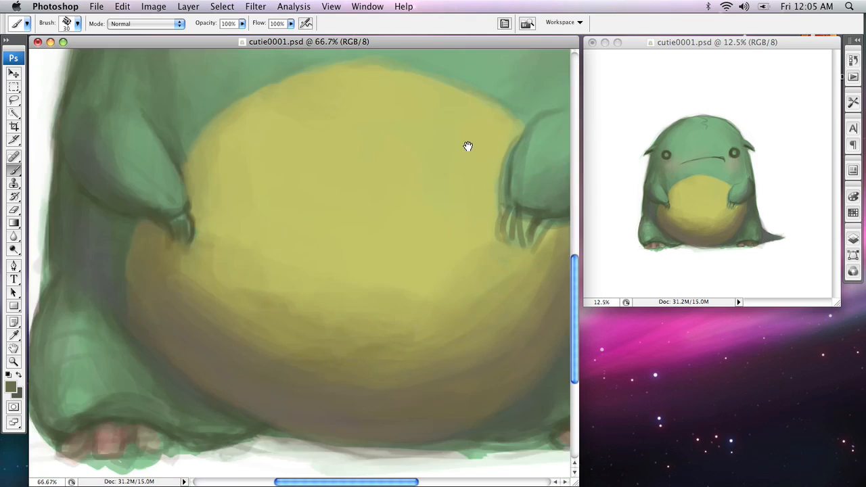
pyautogui.moveTo(393, 318); pyautogui.dragTo(427, 174)
pyautogui.moveTo(387, 138); pyautogui.dragTo(407, 227)
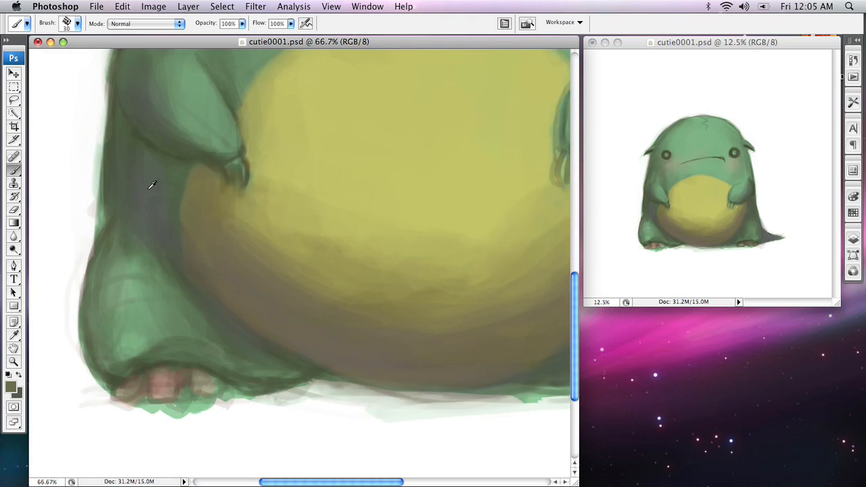
pyautogui.moveTo(106, 237)
pyautogui.mouseDown()
pyautogui.moveTo(95, 348)
pyautogui.moveTo(87, 333)
pyautogui.mouseUp()
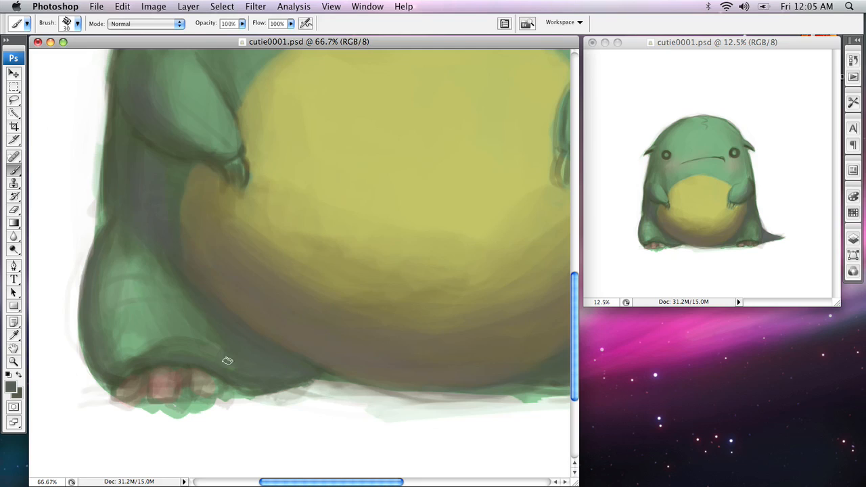
# Rework the fold above the left-hand foot's toes with dark shading and a lighter green sampled from the leg.
pyautogui.moveTo(191, 343)
pyautogui.mouseDown()
pyautogui.moveTo(147, 345)
pyautogui.moveTo(136, 365)
pyautogui.moveTo(109, 365)
pyautogui.mouseUp()
pyautogui.keyDown('alt'); pyautogui.click(129, 334); pyautogui.keyUp('alt')
pyautogui.moveTo(169, 348); pyautogui.dragTo(184, 353)
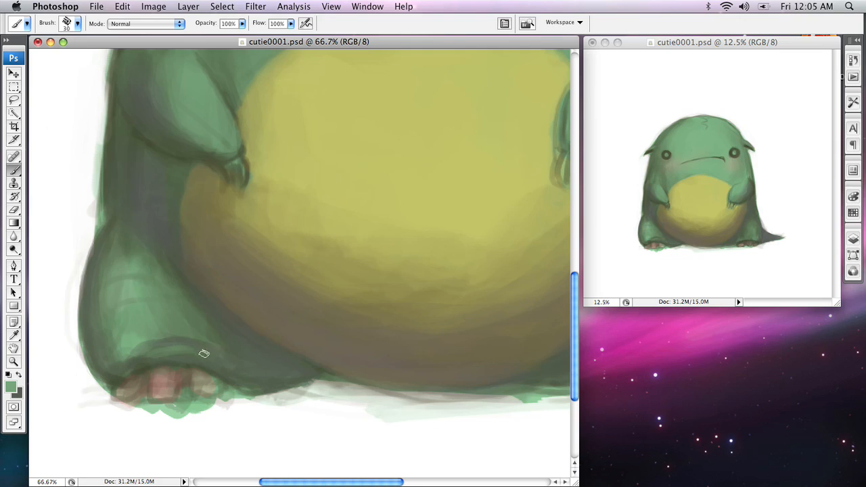
# Blend the fold above the left-hand foot's toes with light and dark greens sampled from the leg.
pyautogui.keyDown('alt'); pyautogui.click(157, 337); pyautogui.keyUp('alt')
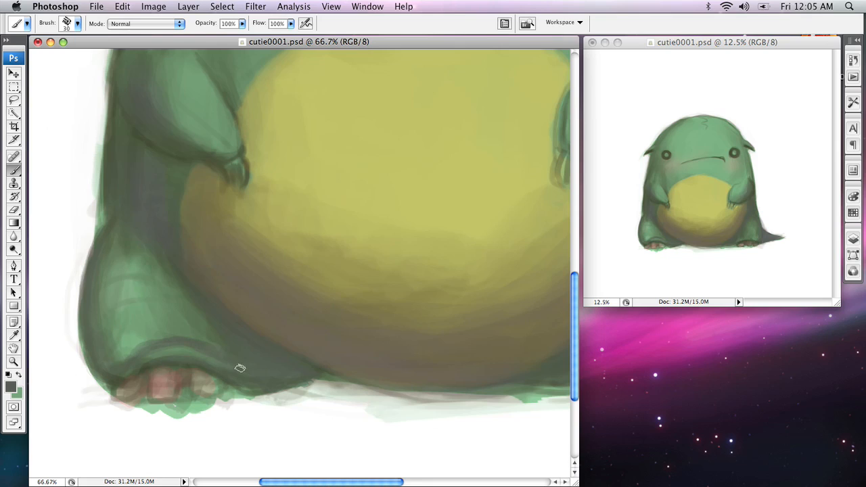
pyautogui.keyDown('alt'); pyautogui.click(149, 357); pyautogui.keyUp('alt')
pyautogui.press('x')
pyautogui.keyDown('alt'); pyautogui.click(140, 327); pyautogui.keyUp('alt')
# Soften the left-hand leg's shading with 40 to 60 px brushes and a dark green sampled near the belly.
pyautogui.press(']')
pyautogui.press(']')
pyautogui.press('[')
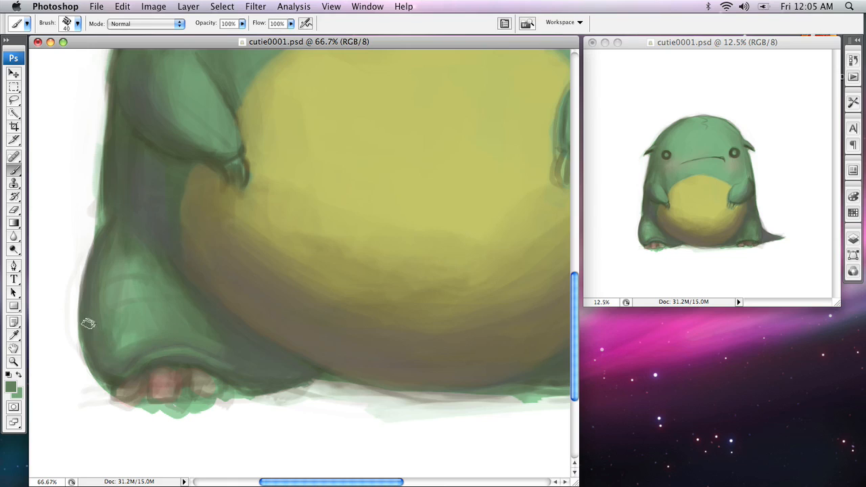
pyautogui.press(']')
pyautogui.press(']')
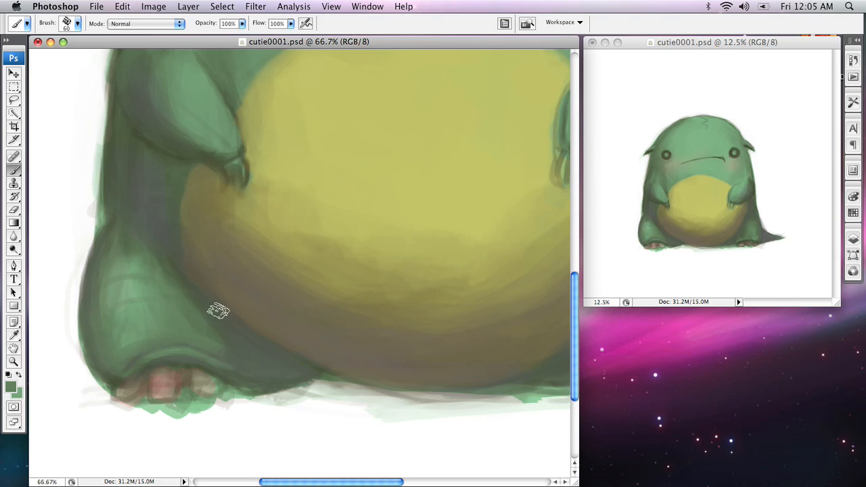
pyautogui.keyDown('alt'); pyautogui.click(237, 341); pyautogui.keyUp('alt')
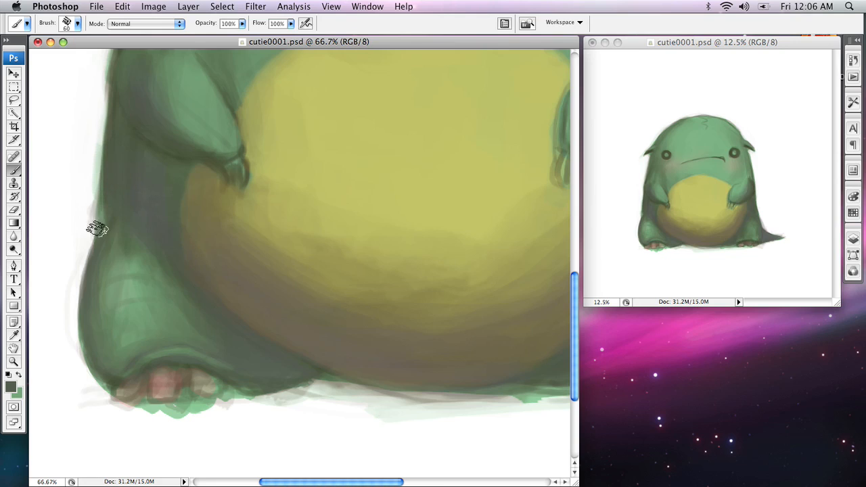
# Repaint the outer contour of the left-hand flank and leg with a 30 px brush in the sampled dark green.
pyautogui.press('[')
pyautogui.press('[')
pyautogui.press('[')
pyautogui.moveTo(96, 225); pyautogui.dragTo(117, 103)
pyautogui.moveTo(105, 191); pyautogui.dragTo(109, 122)
pyautogui.moveTo(94, 260)
pyautogui.mouseDown()
pyautogui.moveTo(101, 227)
pyautogui.moveTo(95, 233)
pyautogui.mouseUp()
pyautogui.moveTo(78, 303); pyautogui.dragTo(93, 234)
pyautogui.moveTo(80, 331); pyautogui.dragTo(98, 241)
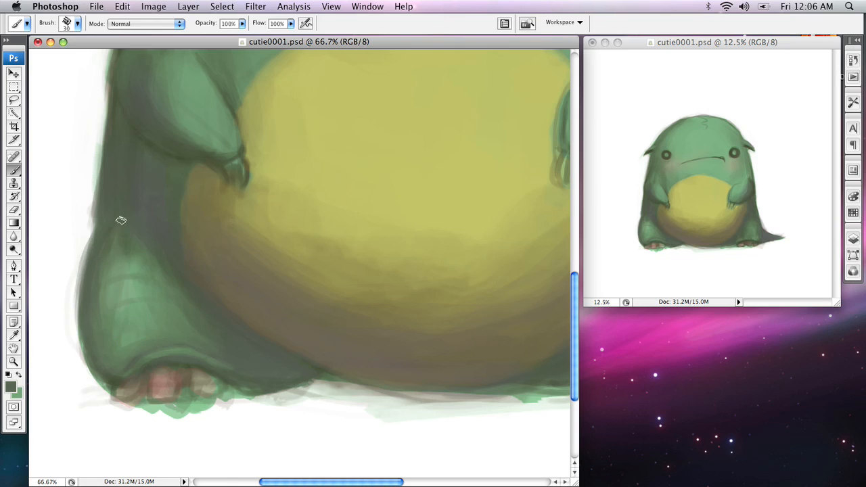
pyautogui.hscroll(10, 238, 299)
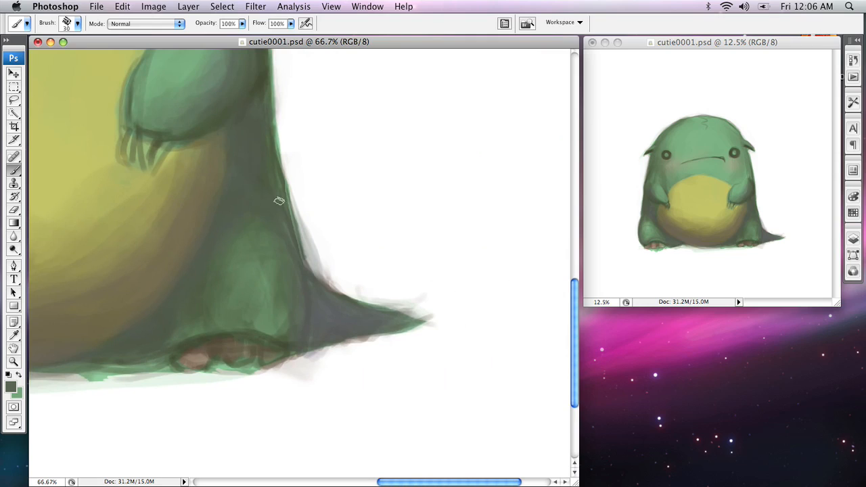
pyautogui.press('x')
pyautogui.moveTo(259, 130); pyautogui.dragTo(283, 222)
pyautogui.keyDown('alt'); pyautogui.click(258, 133); pyautogui.keyUp('alt')
pyautogui.moveTo(196, 198); pyautogui.dragTo(289, 197)
pyautogui.moveTo(14, 238)
pyautogui.mouseDown()
pyautogui.moveTo(25, 235)
pyautogui.moveTo(42, 257)
pyautogui.mouseUp()
pyautogui.moveTo(189, 264); pyautogui.dragTo(360, 276)
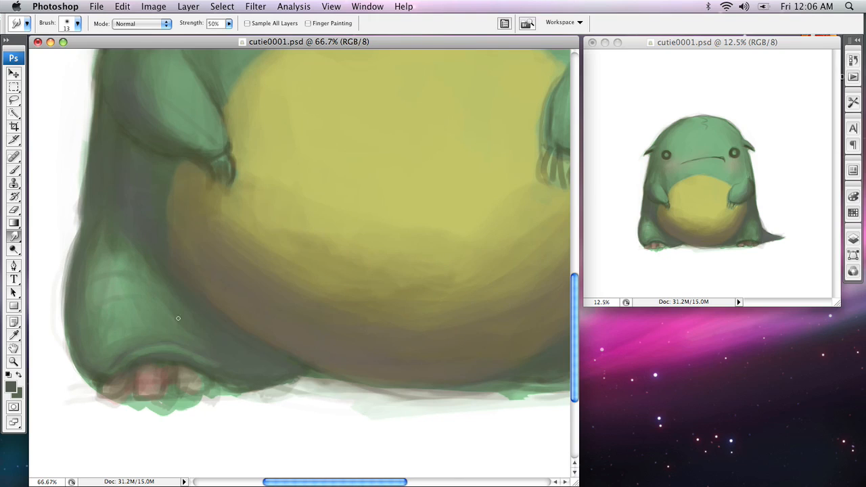
pyautogui.moveTo(371, 335); pyautogui.dragTo(60, 309)
pyautogui.moveTo(298, 247); pyautogui.dragTo(207, 290)
pyautogui.press('b')
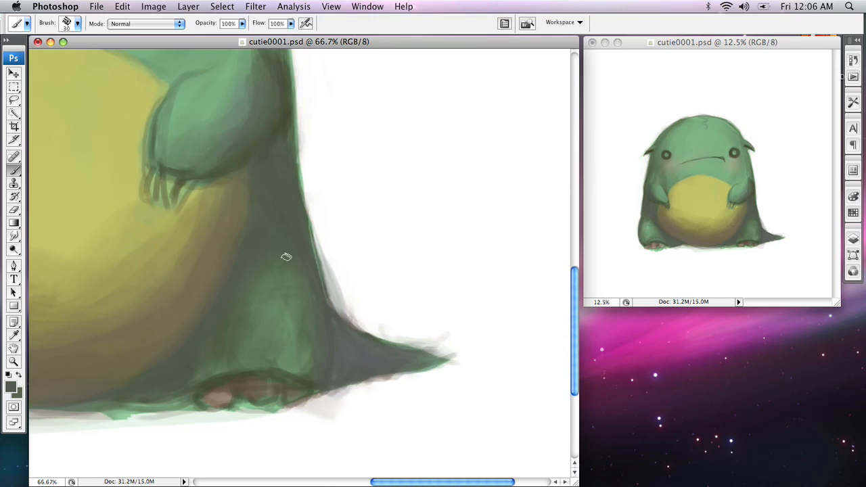
# Rough in a fold above the right-hand foot's toes using green sampled from the leg and grey sampled beside the tail.
pyautogui.keyDown('alt'); pyautogui.click(295, 350); pyautogui.keyUp('alt')
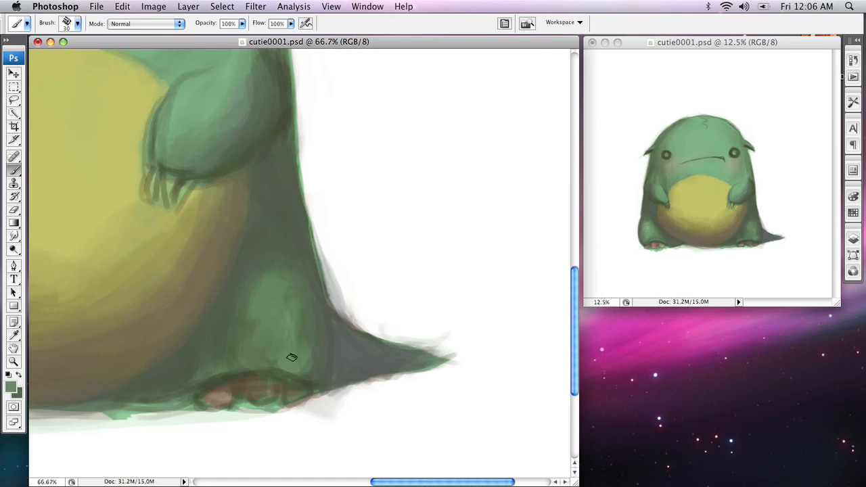
pyautogui.moveTo(219, 379); pyautogui.dragTo(208, 332)
pyautogui.keyDown('alt'); pyautogui.click(325, 340); pyautogui.keyUp('alt')
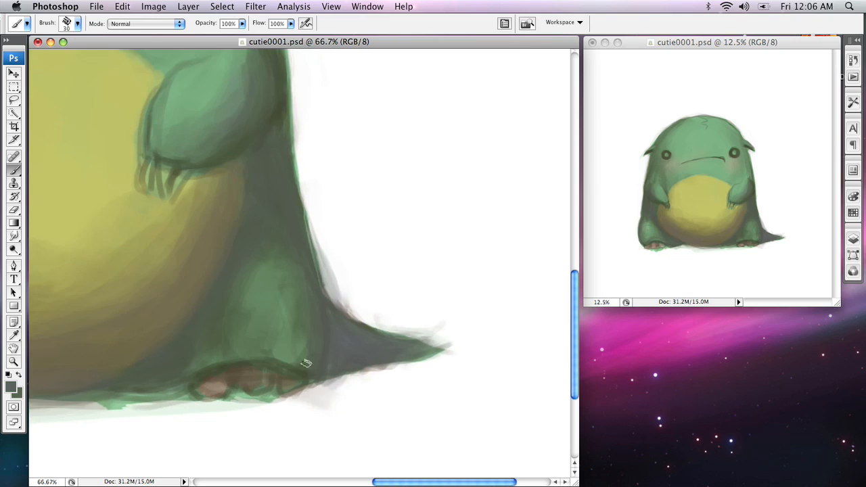
pyautogui.moveTo(232, 351); pyautogui.dragTo(291, 362)
# Choose a darker grey as the foreground color and deepen the fold above the right-hand foot.
pyautogui.click(12, 391)
pyautogui.click(284, 226)
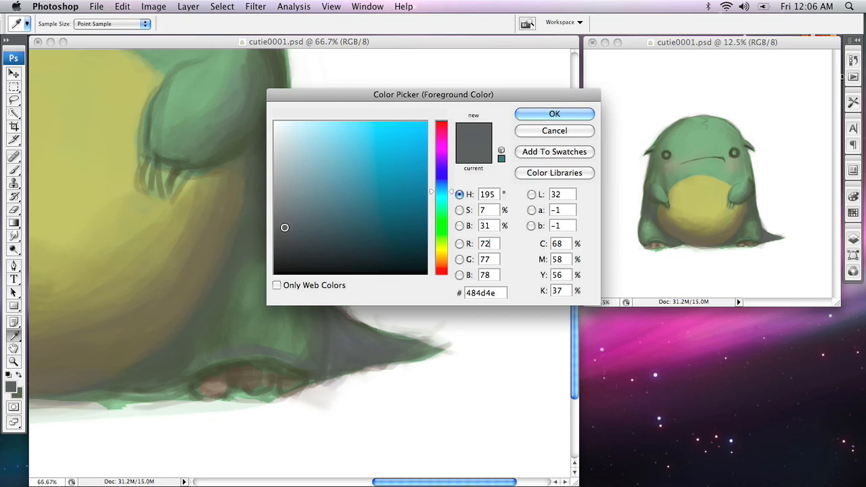
pyautogui.click(285, 239)
pyautogui.click(549, 113)
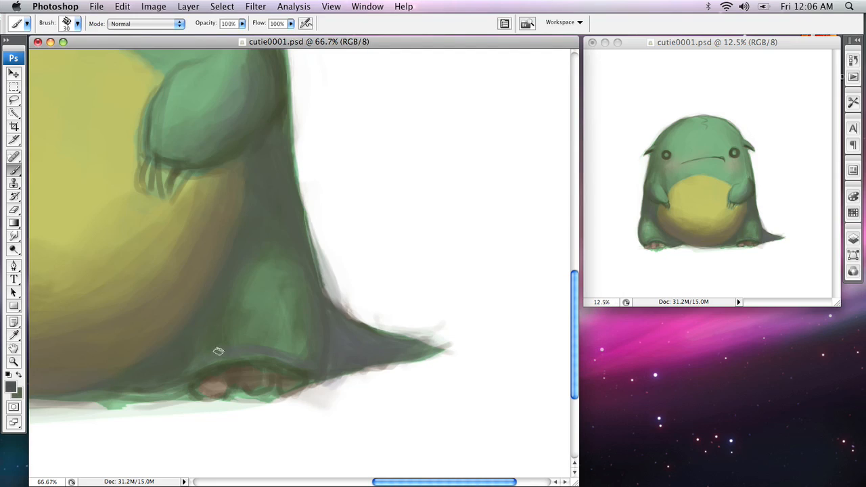
pyautogui.moveTo(262, 347); pyautogui.dragTo(310, 361)
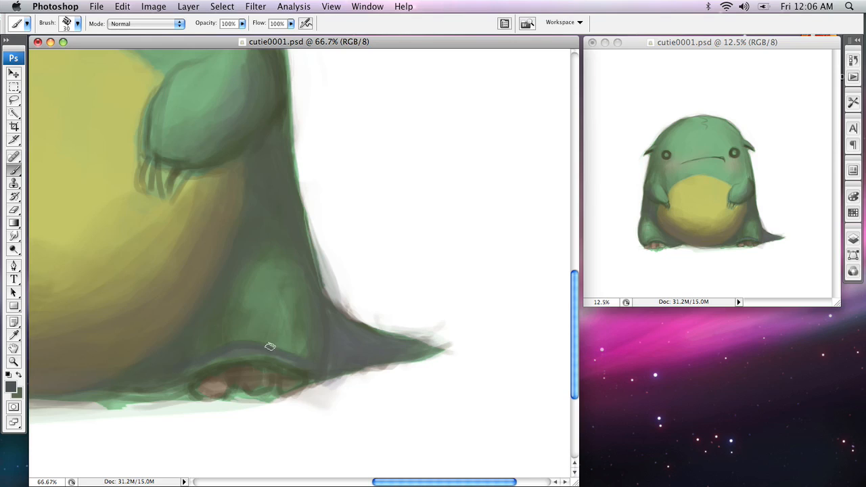
# Blend the fold above the right-hand foot into the leg with sampled greens.
pyautogui.keyDown('alt'); pyautogui.click(243, 336); pyautogui.keyUp('alt')
pyautogui.keyDown('alt'); pyautogui.click(268, 292); pyautogui.keyUp('alt')
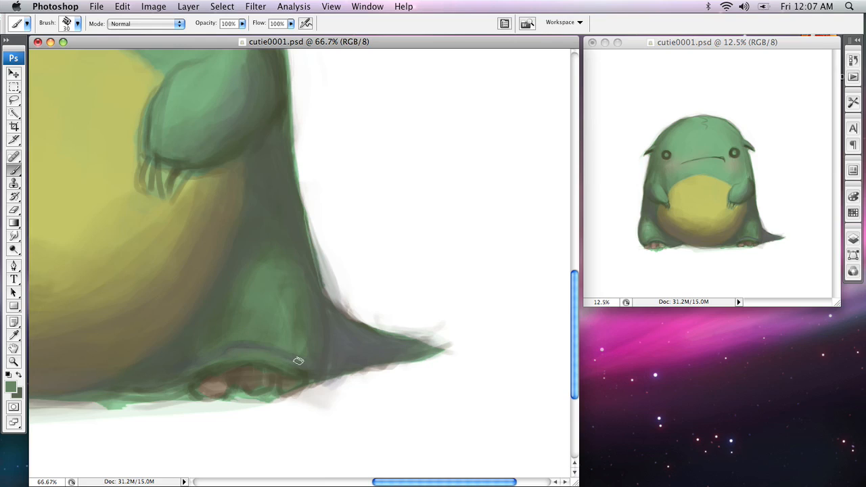
pyautogui.keyDown('alt'); pyautogui.click(245, 344); pyautogui.keyUp('alt')
pyautogui.moveTo(259, 341); pyautogui.dragTo(562, 301)
pyautogui.hscroll(10, 275, 309)
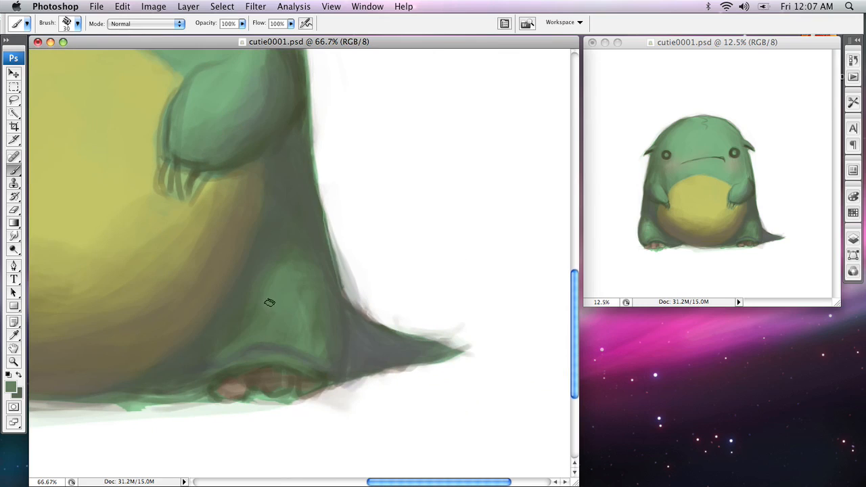
# Shade the sides and top of the right-hand leg with an 80 px brush and sampled dark green.
pyautogui.keyDown('alt'); pyautogui.click(242, 314); pyautogui.keyUp('alt')
pyautogui.press(']')
pyautogui.press(']')
pyautogui.press(']')
pyautogui.press(']')
pyautogui.press(']')
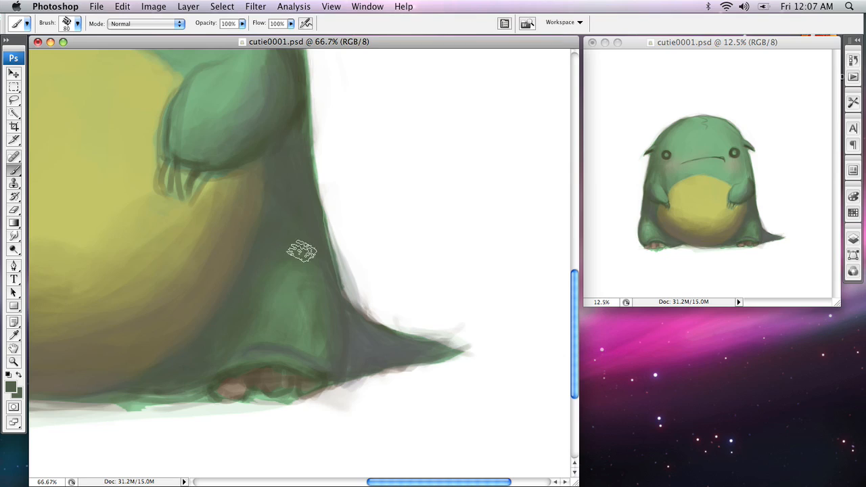
pyautogui.moveTo(289, 289)
pyautogui.mouseDown()
pyautogui.moveTo(300, 306)
pyautogui.moveTo(280, 284)
pyautogui.moveTo(284, 320)
pyautogui.moveTo(261, 330)
pyautogui.moveTo(260, 301)
pyautogui.moveTo(304, 313)
pyautogui.mouseUp()
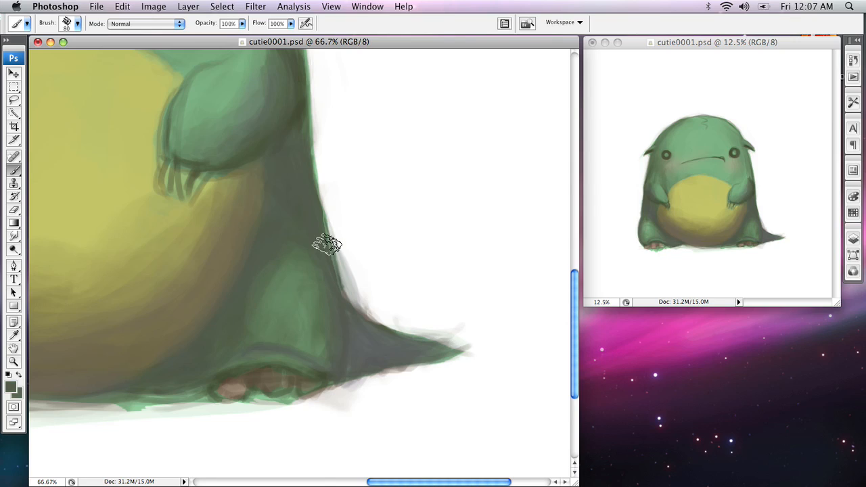
pyautogui.moveTo(289, 217); pyautogui.dragTo(535, 219)
pyautogui.moveTo(156, 226); pyautogui.dragTo(444, 224)
# Brighten the upper part of the right-hand leg with a sampled lighter green.
pyautogui.keyDown('alt'); pyautogui.click(260, 300); pyautogui.keyUp('alt')
pyautogui.hscroll(10, 276, 293)
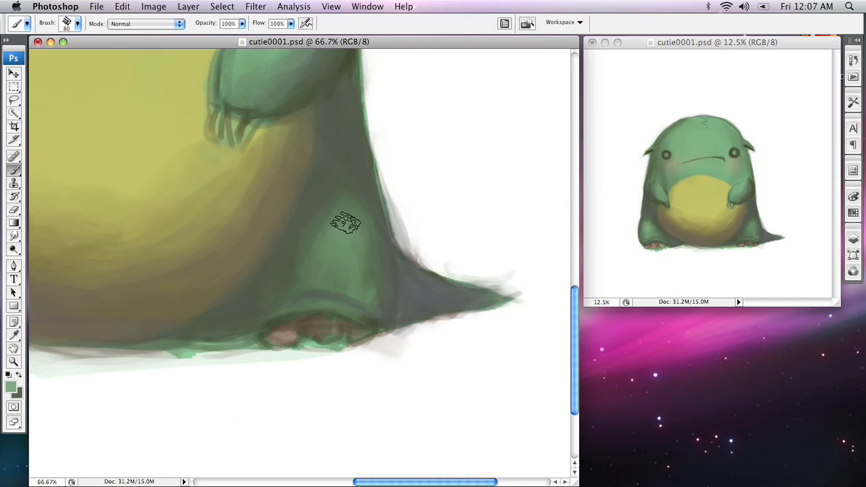
pyautogui.moveTo(347, 182); pyautogui.dragTo(414, 374)
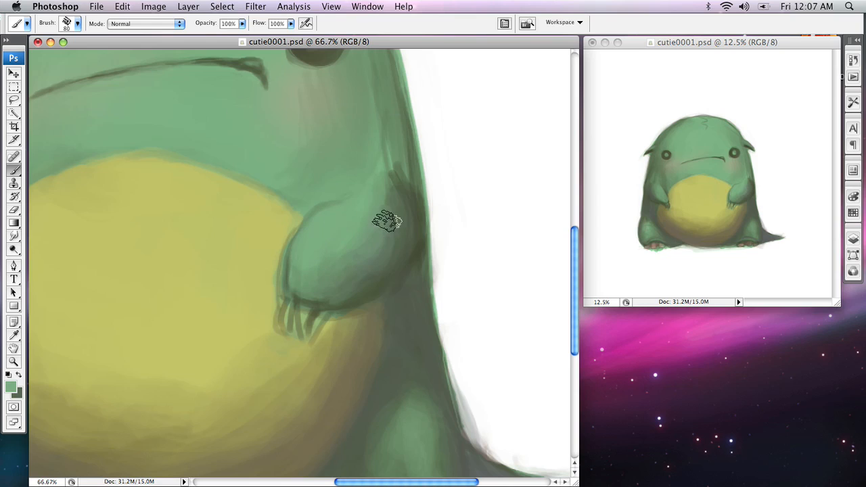
# Darken the outer side and underside of the right-hand arm with dark green sampled from the body's edge.
pyautogui.keyDown('alt'); pyautogui.click(423, 222); pyautogui.keyUp('alt')
pyautogui.press('[')
pyautogui.press('[')
pyautogui.press('[')
pyautogui.press('[')
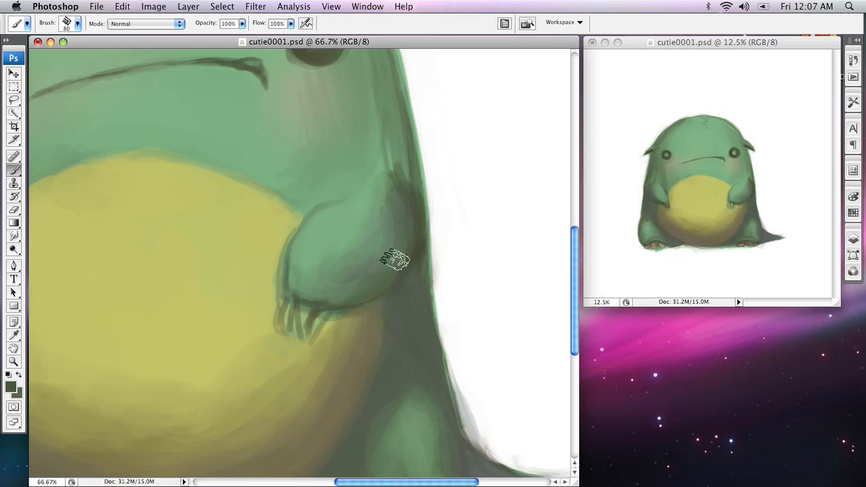
pyautogui.press('[')
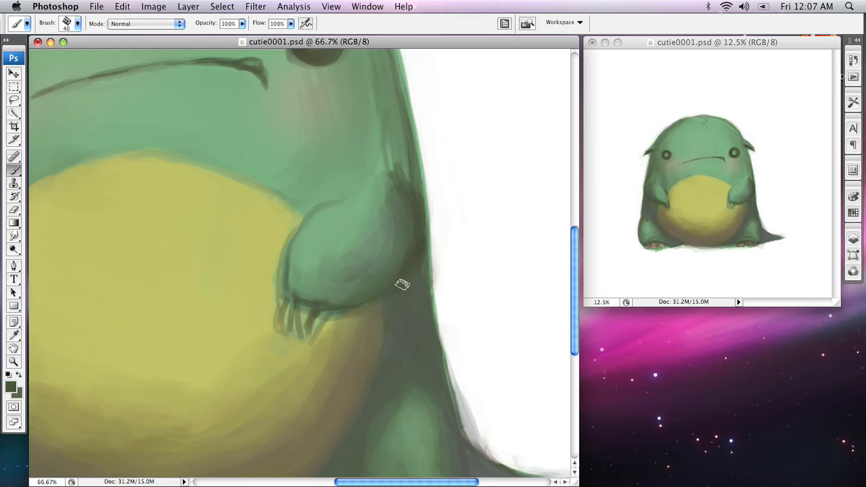
# Shade the flank behind the right-hand arm and cover its bright outer contour with a 50 px brush.
pyautogui.press(']')
pyautogui.press(']')
pyautogui.moveTo(405, 177); pyautogui.dragTo(417, 229)
pyautogui.moveTo(417, 199); pyautogui.dragTo(415, 288)
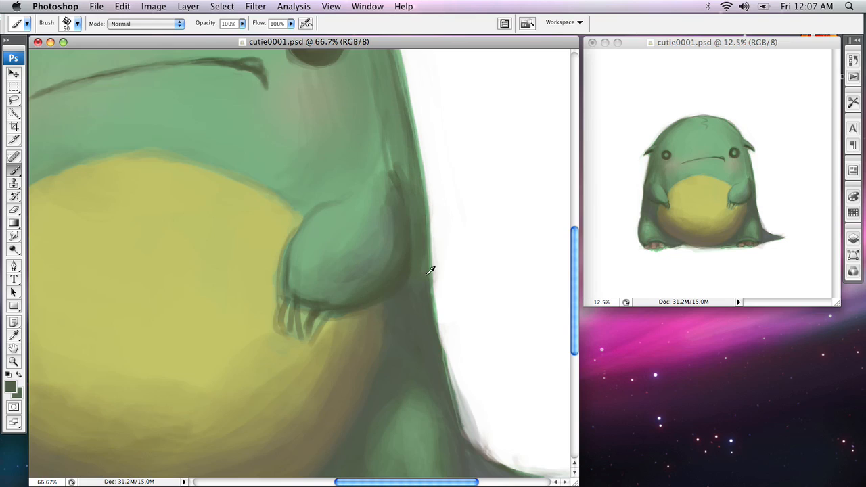
pyautogui.moveTo(411, 290); pyautogui.dragTo(414, 201)
pyautogui.moveTo(430, 330); pyautogui.dragTo(432, 243)
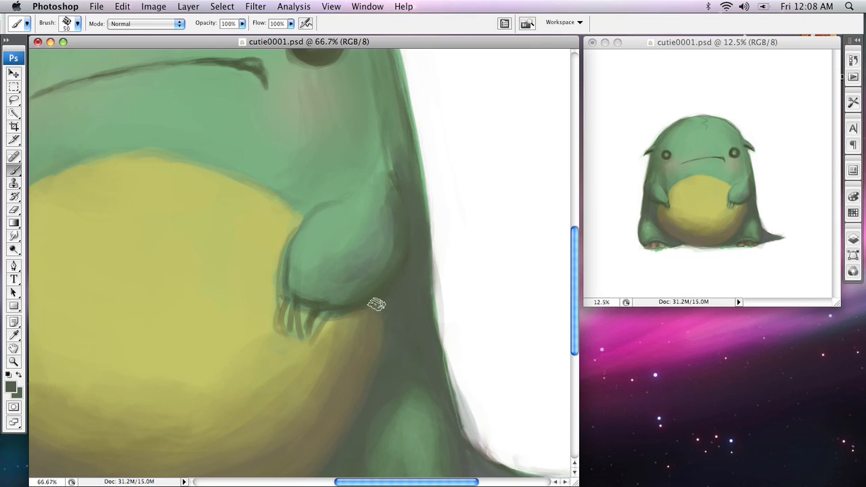
# Examine the shading of the creature's arms, face, head and belly.
pyautogui.hscroll(-10, 344, 223)
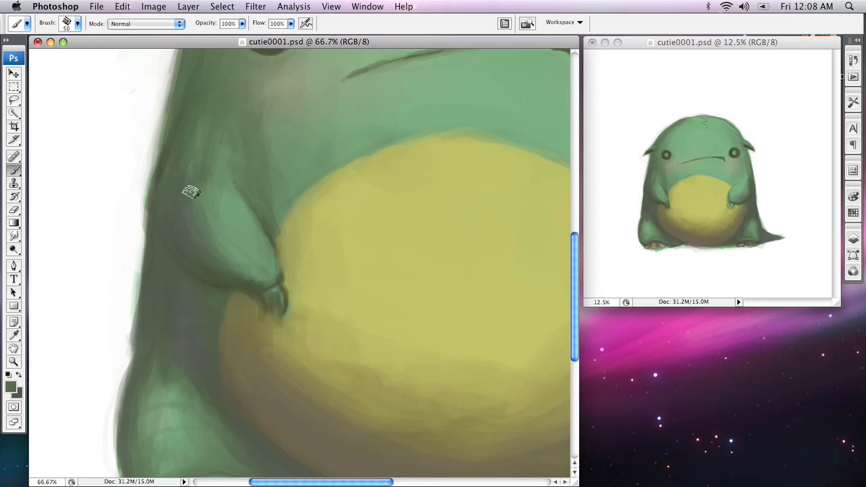
pyautogui.moveTo(292, 126)
pyautogui.mouseDown()
pyautogui.moveTo(228, 172)
pyautogui.moveTo(316, 244)
pyautogui.moveTo(309, 195)
pyautogui.mouseUp()
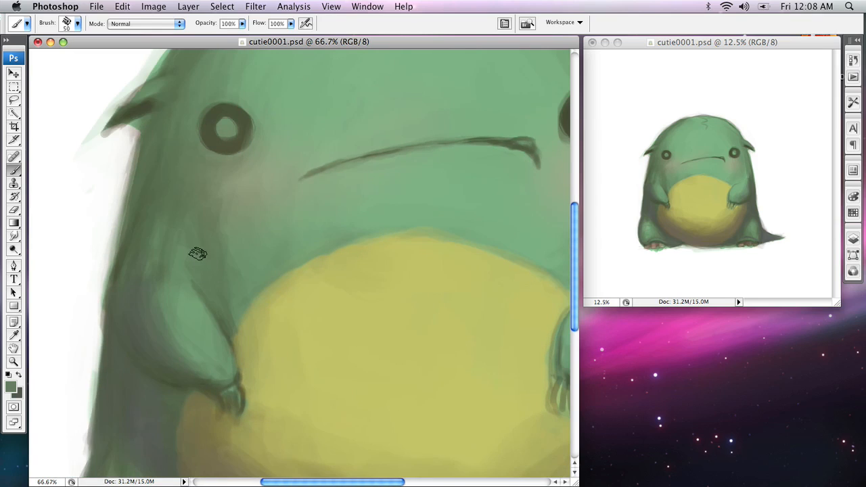
pyautogui.moveTo(175, 165); pyautogui.dragTo(191, 225)
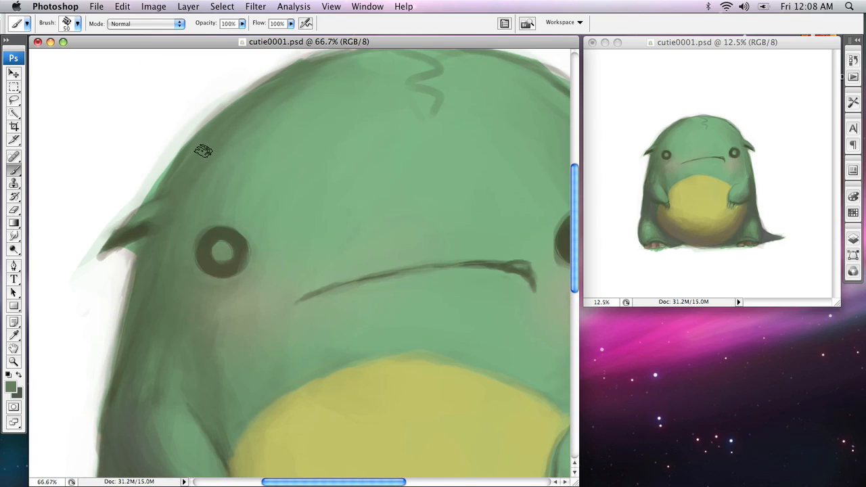
pyautogui.moveTo(334, 116); pyautogui.dragTo(301, 167)
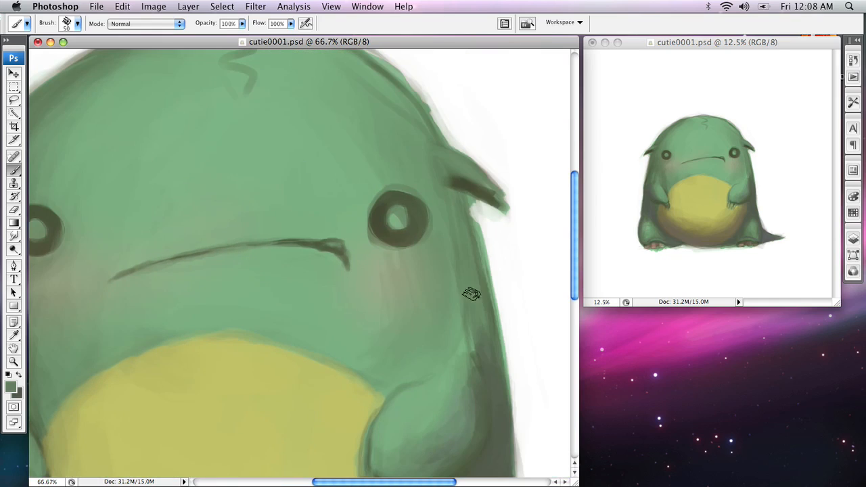
pyautogui.moveTo(481, 363); pyautogui.dragTo(433, 199)
pyautogui.moveTo(318, 340); pyautogui.dragTo(464, 356)
pyautogui.moveTo(288, 259)
pyautogui.mouseDown()
pyautogui.moveTo(380, 309)
pyautogui.moveTo(372, 282)
pyautogui.mouseUp()
pyautogui.moveTo(374, 359); pyautogui.dragTo(257, 68)
pyautogui.moveTo(305, 237); pyautogui.dragTo(310, 318)
pyautogui.moveTo(322, 172); pyautogui.dragTo(335, 283)
# Sample the belly's yellow and change the foreground color to pale green d9f2c5.
pyautogui.press('x')
pyautogui.keyDown('alt'); pyautogui.click(329, 245); pyautogui.keyUp('alt')
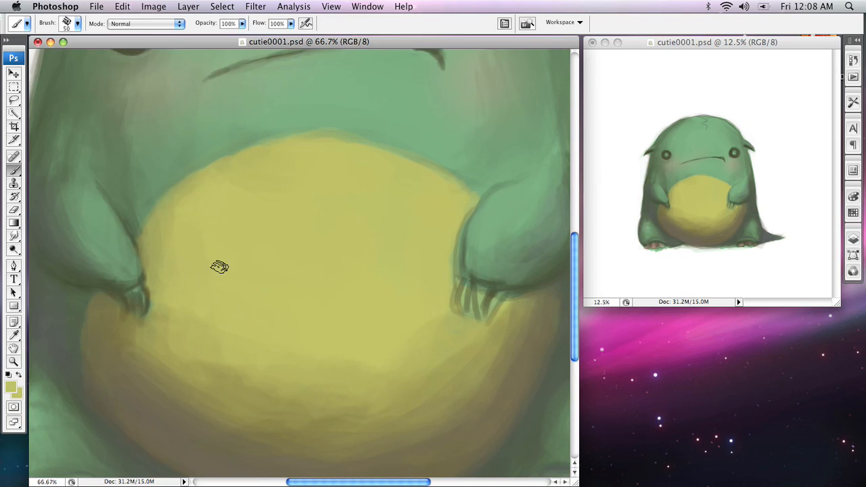
pyautogui.scroll(5, 291, 253)
pyautogui.rightClick(309, 249)
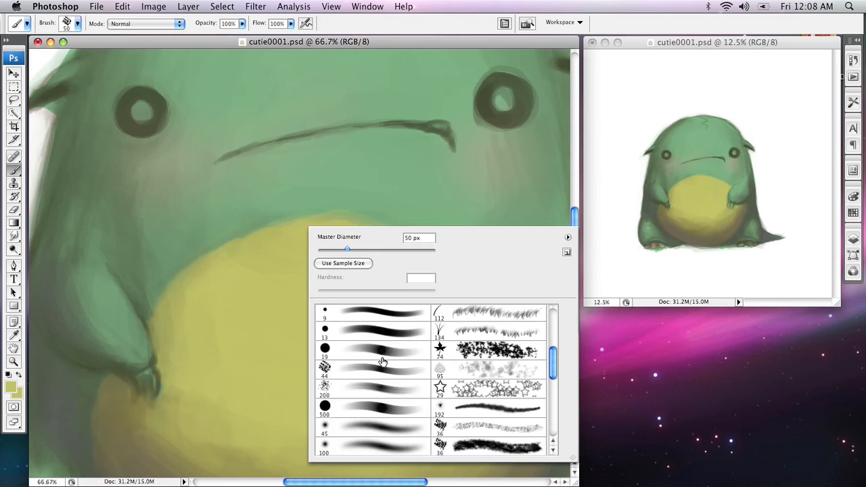
pyautogui.click(278, 291)
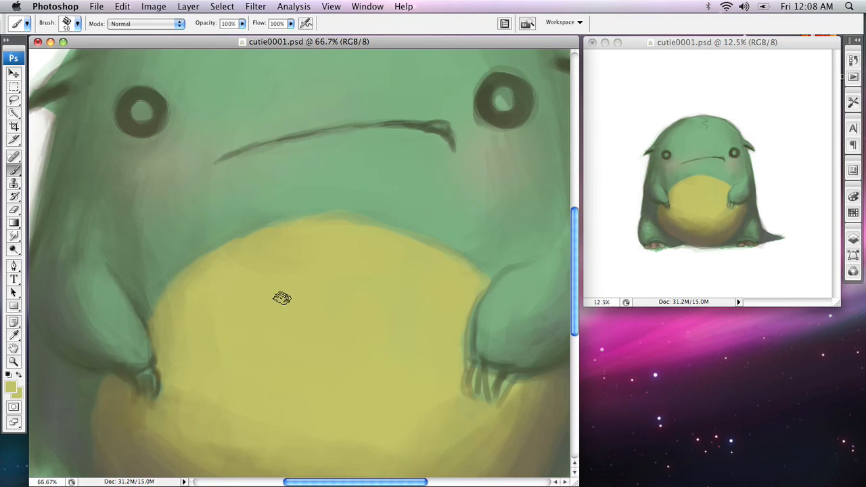
pyautogui.click(10, 391)
pyautogui.moveTo(334, 153); pyautogui.dragTo(312, 137)
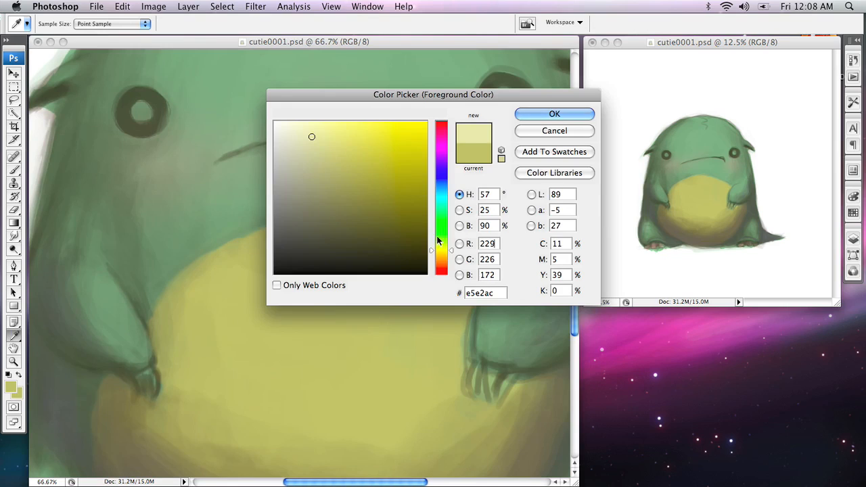
pyautogui.moveTo(436, 236); pyautogui.dragTo(438, 234)
pyautogui.click(302, 129)
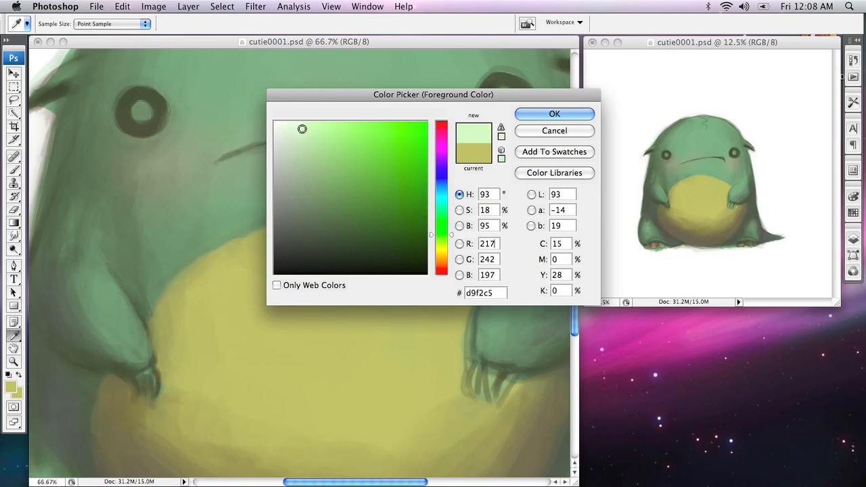
pyautogui.click(554, 114)
# Enlarge the brush to 600 px and brush a soft pale green highlight over the upper belly.
pyautogui.moveTo(384, 238); pyautogui.dragTo(400, 178)
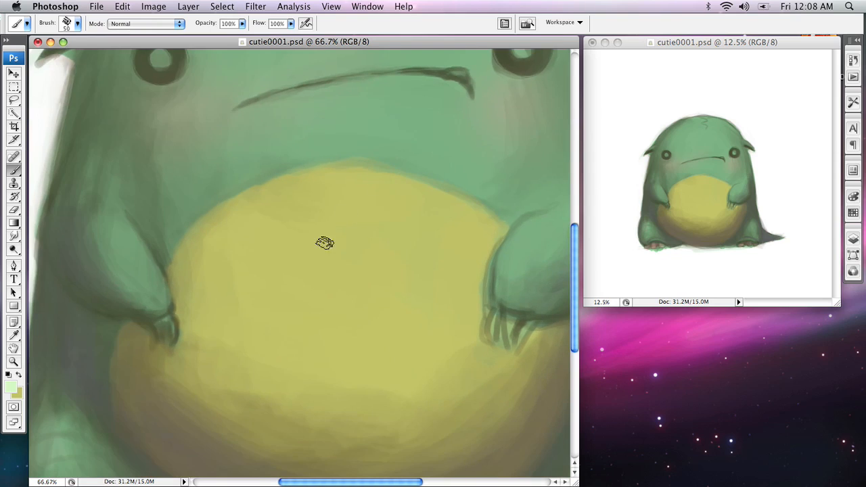
pyautogui.press(']')
pyautogui.press(']')
pyautogui.press(']')
pyautogui.press(']')
pyautogui.press(']')
pyautogui.press(']')
pyautogui.press(']')
pyautogui.press(']')
pyautogui.press(']')
pyautogui.press(']')
pyautogui.press(']')
pyautogui.press(']')
pyautogui.press(']')
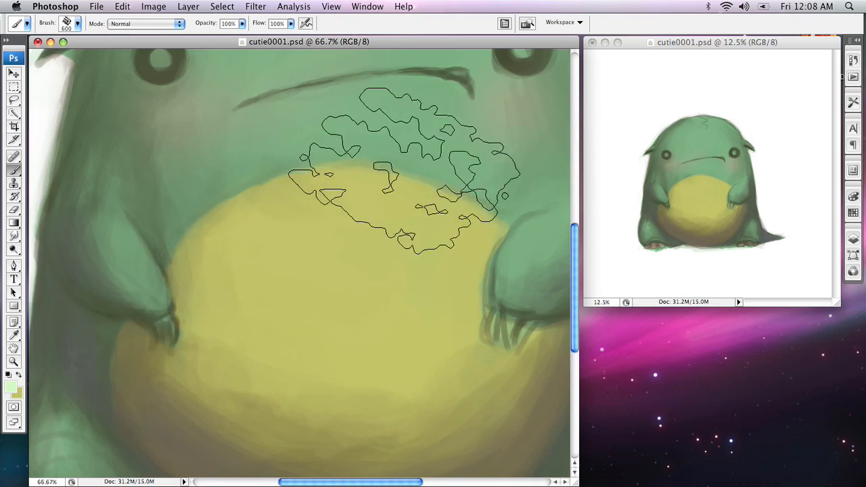
pyautogui.moveTo(362, 169)
pyautogui.mouseDown()
pyautogui.moveTo(333, 267)
pyautogui.moveTo(352, 160)
pyautogui.moveTo(372, 313)
pyautogui.moveTo(350, 143)
pyautogui.mouseUp()
# Reduce the brush and paint a soft pale green highlight across the creature's forehead.
pyautogui.moveTo(376, 196); pyautogui.dragTo(363, 358)
pyautogui.press('[')
pyautogui.press('[')
pyautogui.press('[')
pyautogui.press('[')
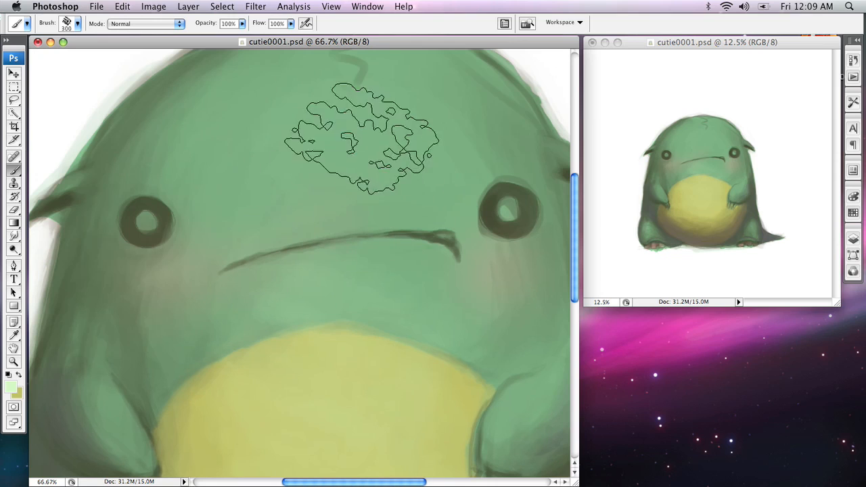
pyautogui.press(']')
pyautogui.moveTo(309, 155); pyautogui.dragTo(272, 181)
pyautogui.press('[')
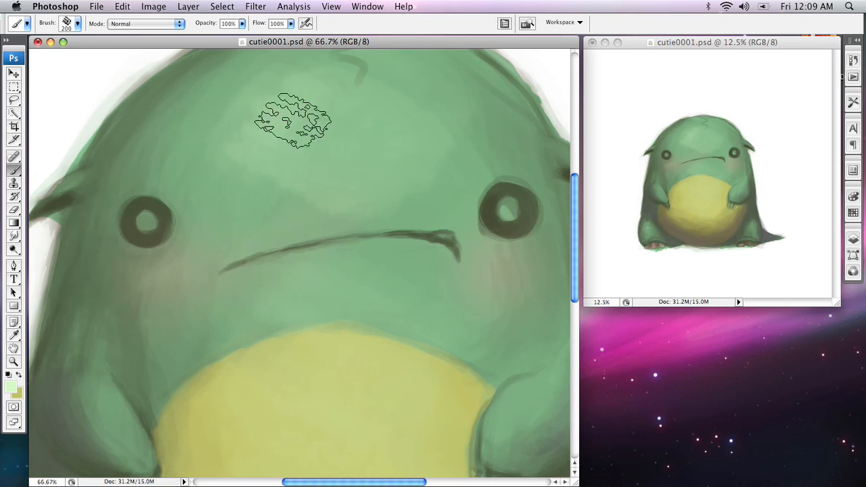
# Sample greens from the head and blend the forehead highlight into the surrounding skin with a 200 px brush.
pyautogui.press('x')
pyautogui.keyDown('alt'); pyautogui.click(245, 201); pyautogui.keyUp('alt')
pyautogui.moveTo(317, 184)
pyautogui.mouseDown()
pyautogui.moveTo(353, 198)
pyautogui.moveTo(420, 176)
pyautogui.mouseUp()
pyautogui.press('space')
pyautogui.moveTo(434, 124); pyautogui.dragTo(420, 223)
pyautogui.keyDown('alt'); pyautogui.click(361, 187); pyautogui.keyUp('alt')
pyautogui.moveTo(351, 164)
pyautogui.mouseDown()
pyautogui.moveTo(234, 190)
pyautogui.moveTo(198, 253)
pyautogui.moveTo(314, 179)
pyautogui.moveTo(301, 253)
pyautogui.moveTo(347, 283)
pyautogui.moveTo(387, 285)
pyautogui.moveTo(413, 274)
pyautogui.mouseUp()
pyautogui.keyDown('alt'); pyautogui.click(241, 272); pyautogui.keyUp('alt')
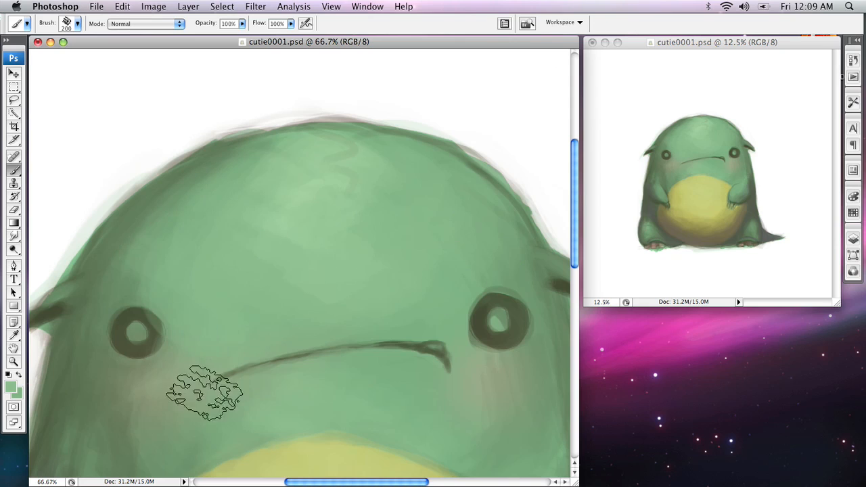
# Reduce the brush to 10 px and draw fine dark crease lines on the creature's right-hand leg.
pyautogui.scroll(-10, 454, 145)
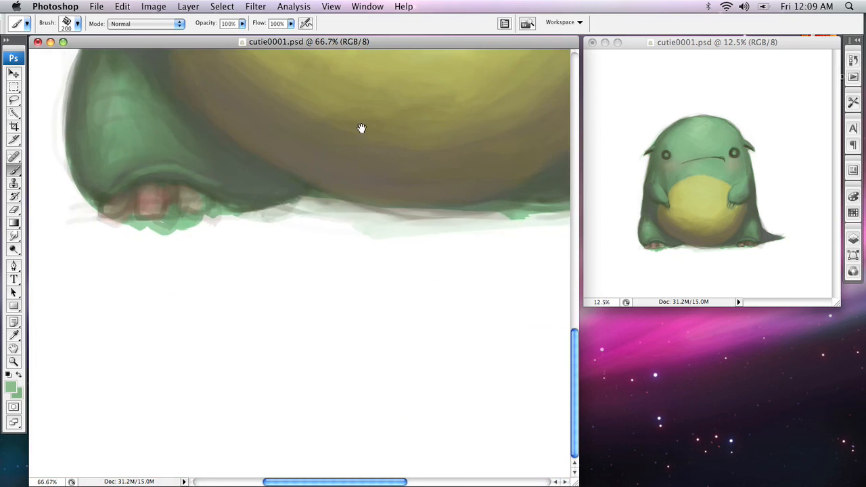
pyautogui.moveTo(415, 128); pyautogui.dragTo(299, 347)
pyautogui.moveTo(397, 249); pyautogui.dragTo(250, 223)
pyautogui.moveTo(295, 288); pyautogui.dragTo(325, 247)
pyautogui.moveTo(108, 283); pyautogui.dragTo(419, 253)
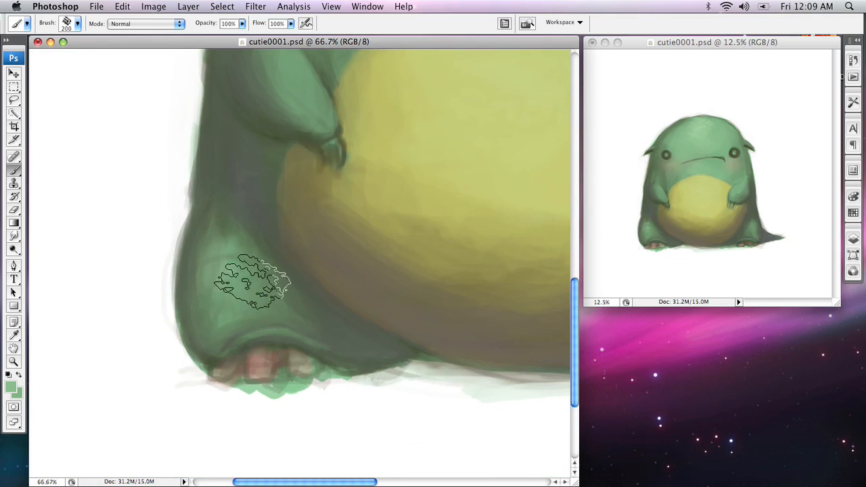
pyautogui.hscroll(10, 401, 289)
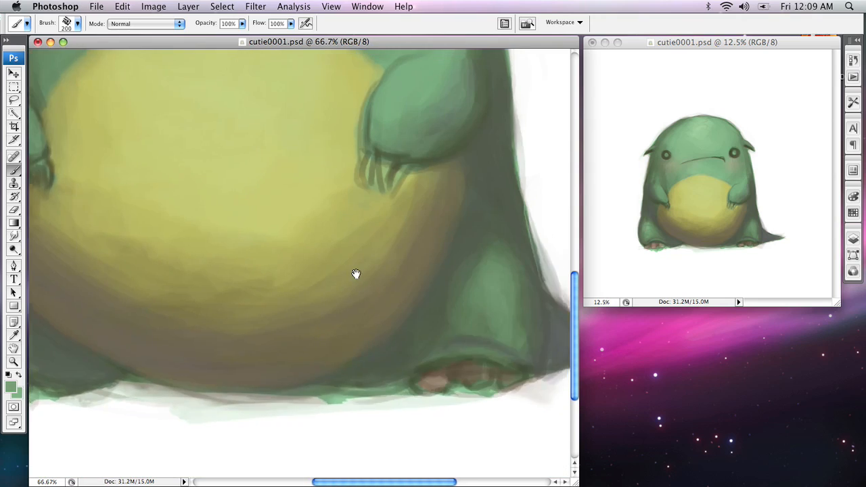
pyautogui.press('[')
pyautogui.press('[')
pyautogui.press('[')
pyautogui.press('[')
pyautogui.press('[')
pyautogui.press('[')
pyautogui.press('[')
pyautogui.press('[')
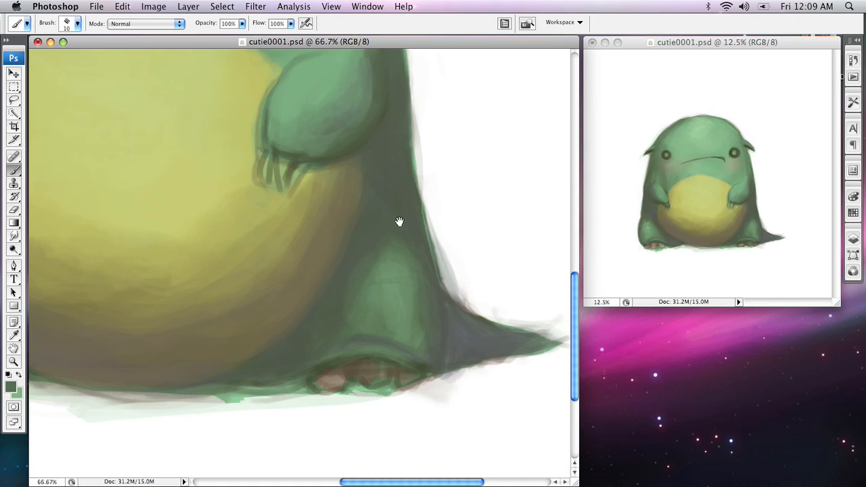
# Draw thin dark creases at the bend of both arms and on the left-hand leg with the 10 px brush.
pyautogui.press('space')
pyautogui.moveTo(365, 116); pyautogui.dragTo(391, 205)
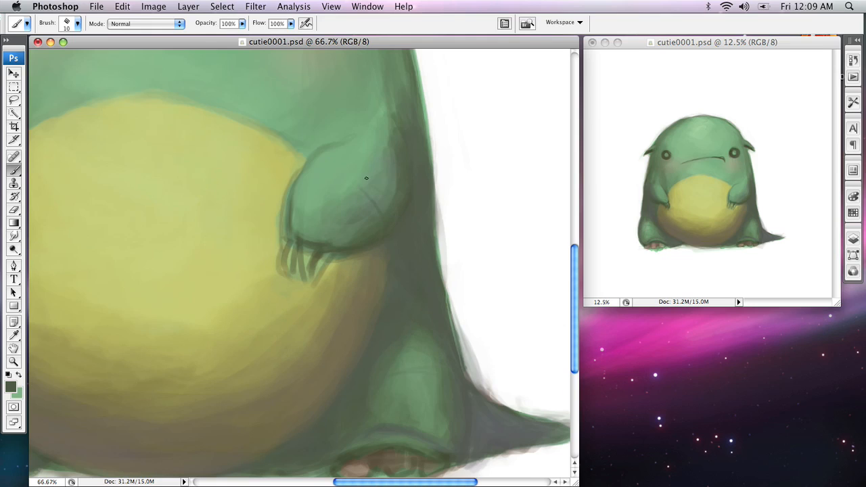
pyautogui.press('space')
pyautogui.moveTo(290, 354); pyautogui.dragTo(519, 281)
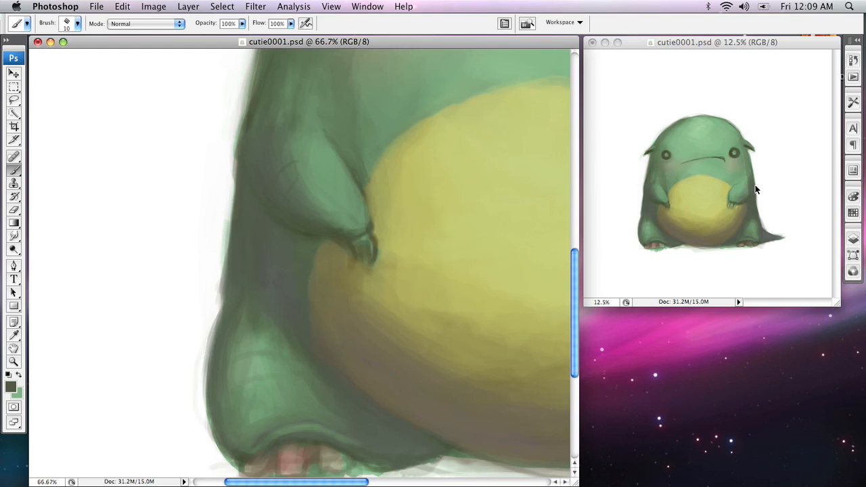
pyautogui.press('space')
pyautogui.moveTo(359, 217); pyautogui.dragTo(336, 251)
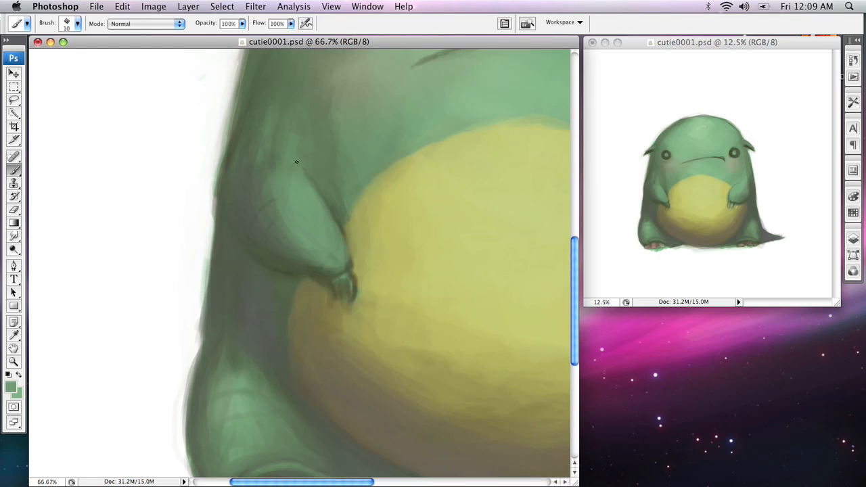
# Choose the 200 px spatter brush preset, reduce it to about 40 px and soften the left-hand arm's crease.
pyautogui.rightClick(300, 231)
pyautogui.click(410, 345)
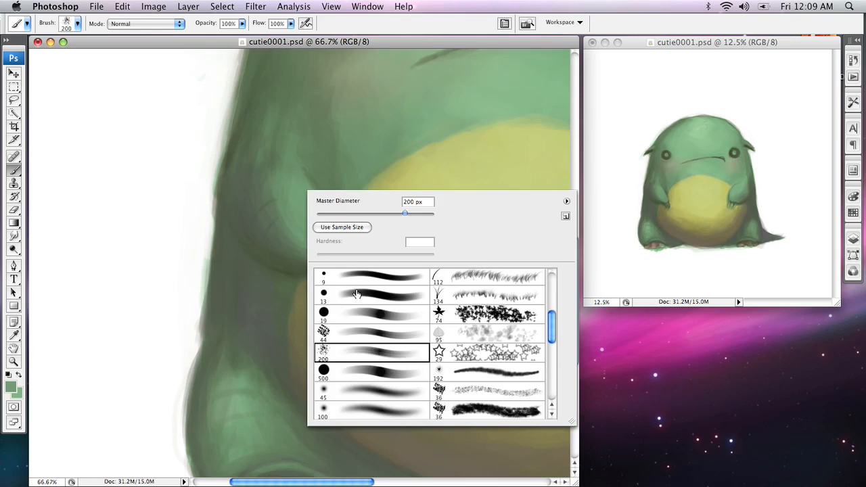
pyautogui.click(290, 177)
pyautogui.press('[')
pyautogui.press('[')
pyautogui.press('[')
pyautogui.press('[')
pyautogui.press('[')
pyautogui.press('[')
pyautogui.press('[')
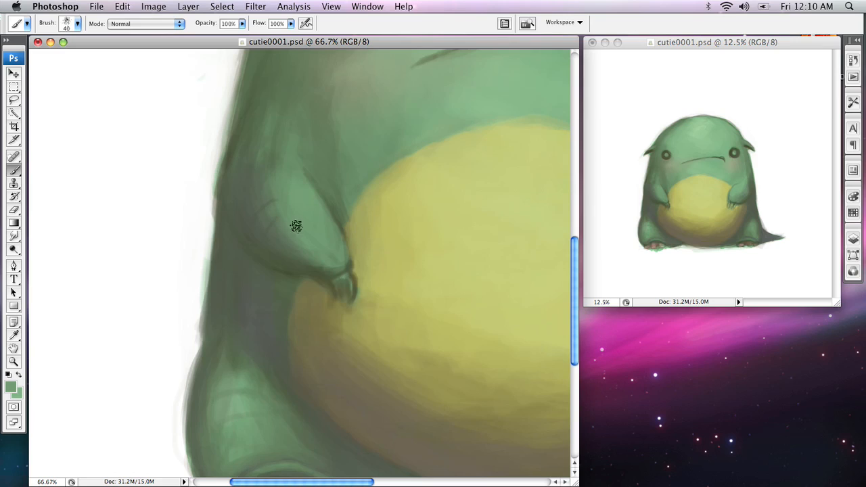
pyautogui.press('[')
# Browse the brush presets, pick a spatter brush, reduce it to 60 px and lighten the left-hand forearm with green.
pyautogui.rightClick(366, 171)
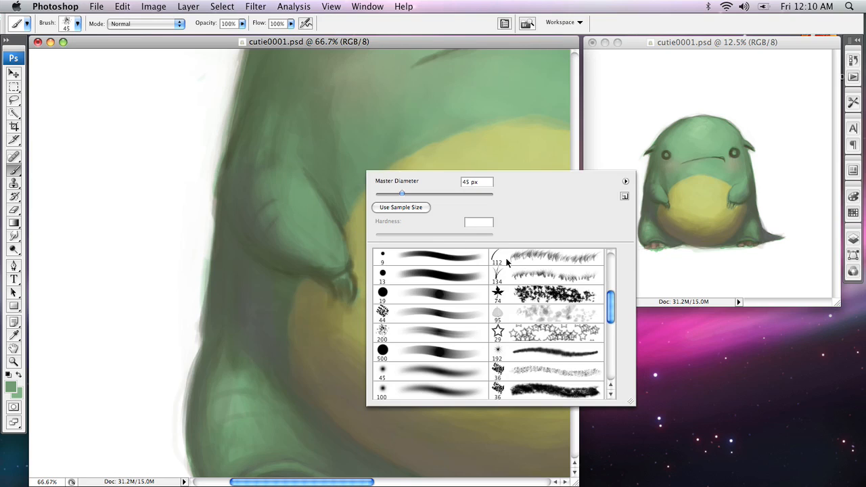
pyautogui.moveTo(609, 309); pyautogui.dragTo(606, 263)
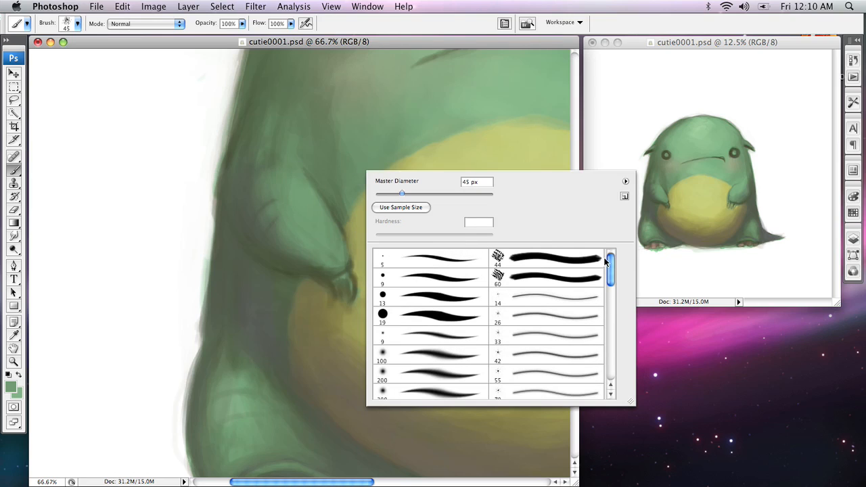
pyautogui.moveTo(610, 272)
pyautogui.mouseDown()
pyautogui.moveTo(613, 384)
pyautogui.moveTo(611, 351)
pyautogui.mouseUp()
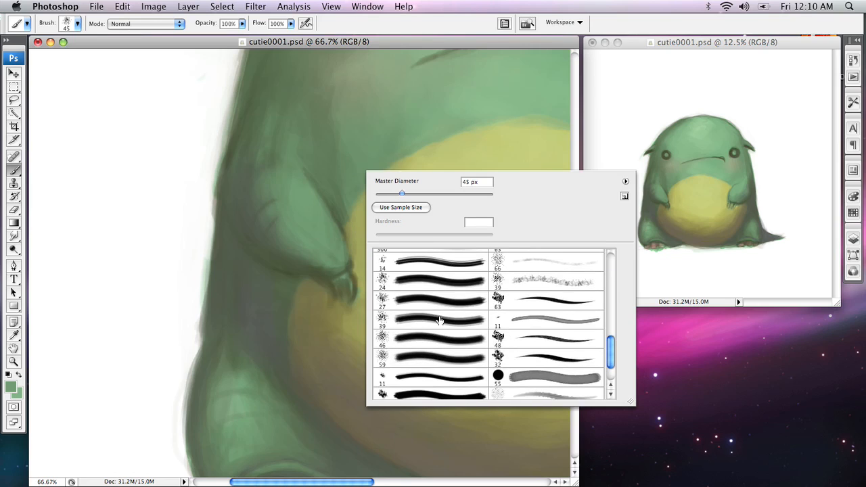
pyautogui.moveTo(613, 345); pyautogui.dragTo(610, 297)
pyautogui.click(438, 362)
pyautogui.click(301, 169)
pyautogui.press('[')
pyautogui.press('[')
pyautogui.press('[')
pyautogui.press('[')
pyautogui.press('[')
pyautogui.press('[')
pyautogui.press('[')
pyautogui.press('[')
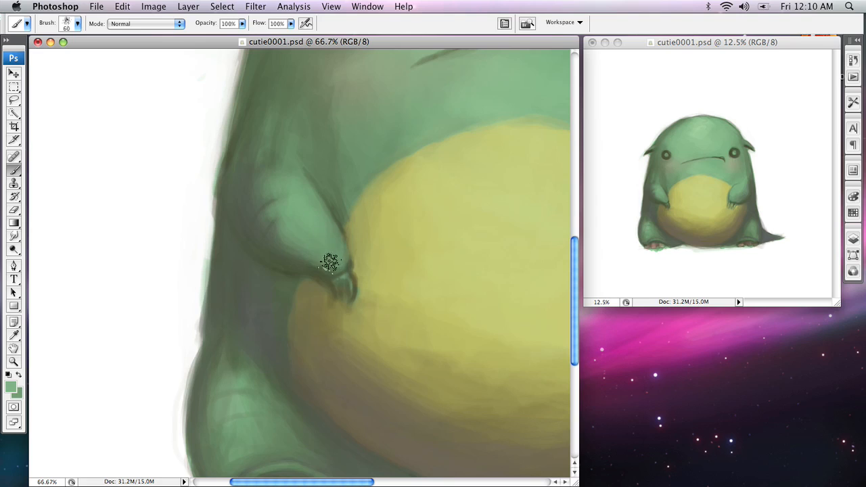
# Blend the right-hand arm's crease with a 50 px brush and soften the left-hand leg's creases with a 45 px brush.
pyautogui.moveTo(441, 226); pyautogui.dragTo(203, 215)
pyautogui.moveTo(501, 210); pyautogui.dragTo(340, 207)
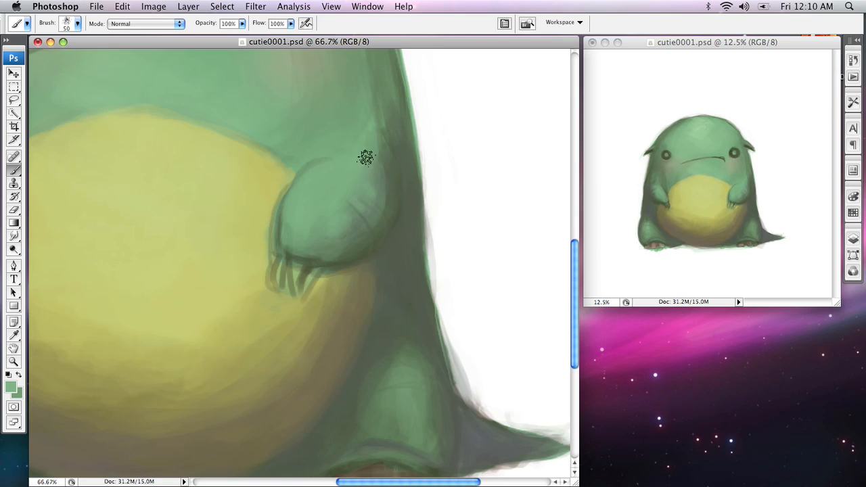
pyautogui.moveTo(280, 178)
pyautogui.mouseDown()
pyautogui.moveTo(324, 170)
pyautogui.moveTo(403, 132)
pyautogui.moveTo(487, 134)
pyautogui.mouseUp()
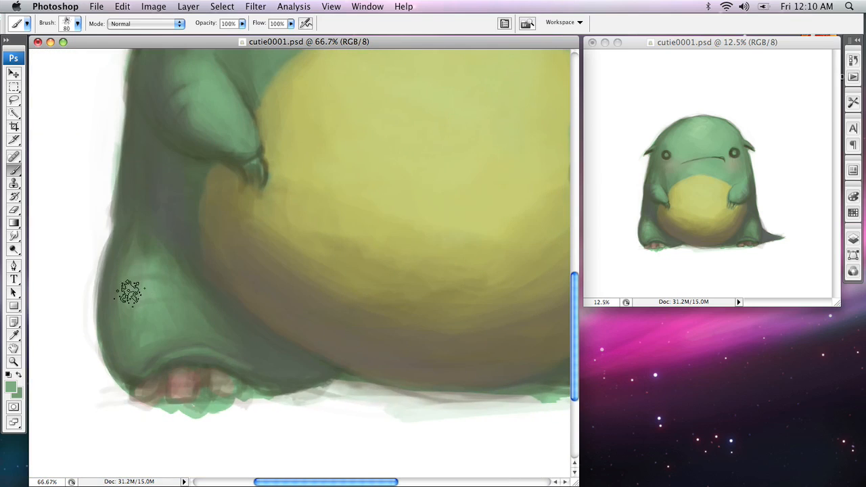
pyautogui.press('[')
pyautogui.press('[')
pyautogui.press('[')
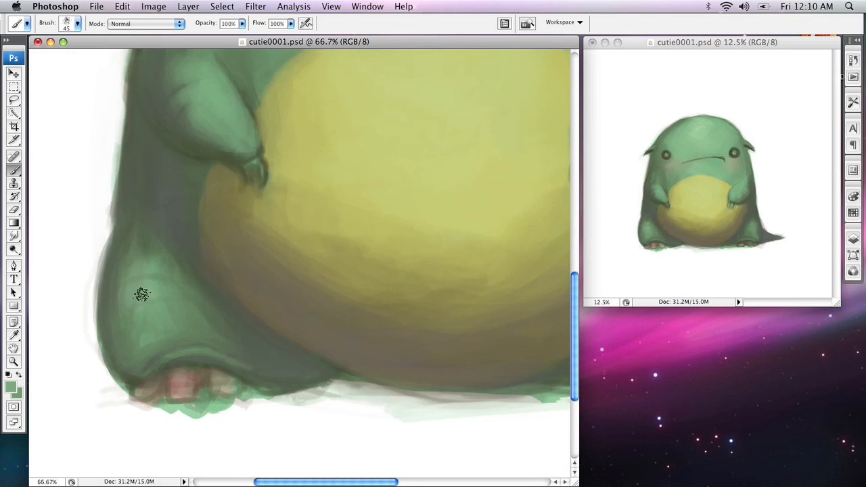
pyautogui.moveTo(371, 232); pyautogui.dragTo(272, 325)
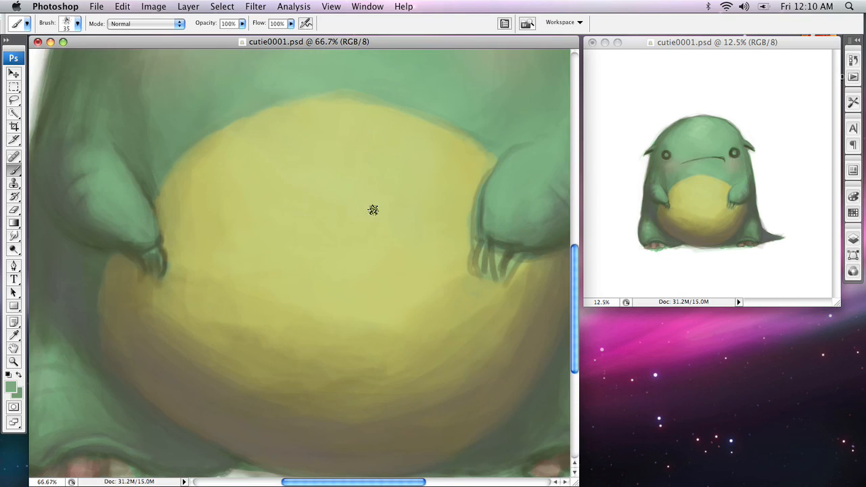
# Enlarge the brush to 125 px and set the foreground color to light pink ffcccc.
pyautogui.press(']')
pyautogui.press(']')
pyautogui.press(']')
pyautogui.press(']')
pyautogui.press(']')
pyautogui.press(']')
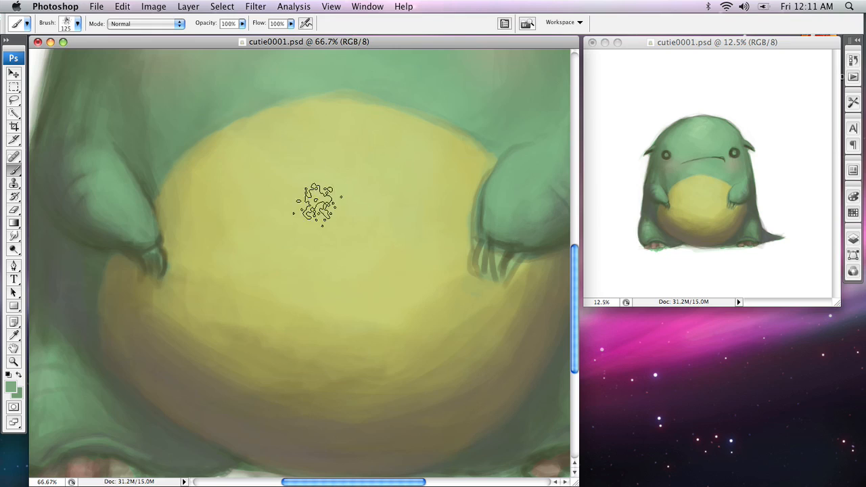
pyautogui.click(15, 386)
pyautogui.moveTo(437, 238); pyautogui.dragTo(441, 267)
pyautogui.moveTo(335, 125)
pyautogui.mouseDown()
pyautogui.moveTo(327, 109)
pyautogui.moveTo(309, 106)
pyautogui.moveTo(331, 127)
pyautogui.moveTo(337, 121)
pyautogui.moveTo(307, 110)
pyautogui.mouseUp()
pyautogui.click(441, 274)
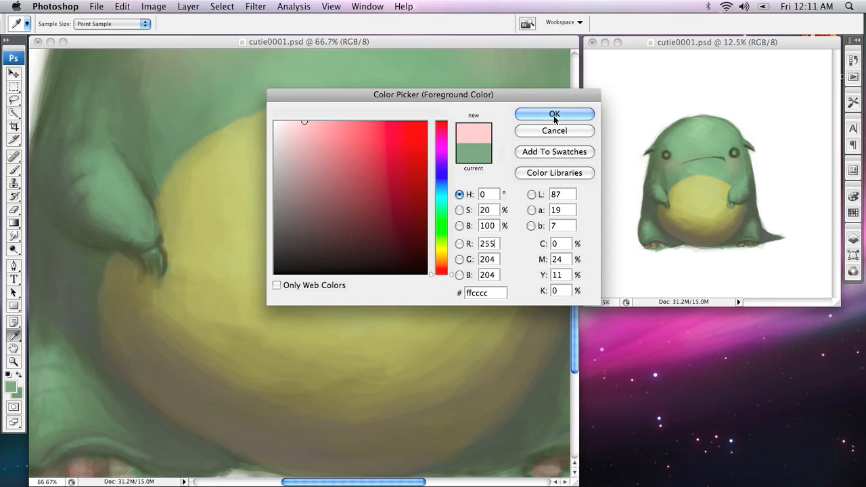
pyautogui.click(556, 115)
pyautogui.press('b')
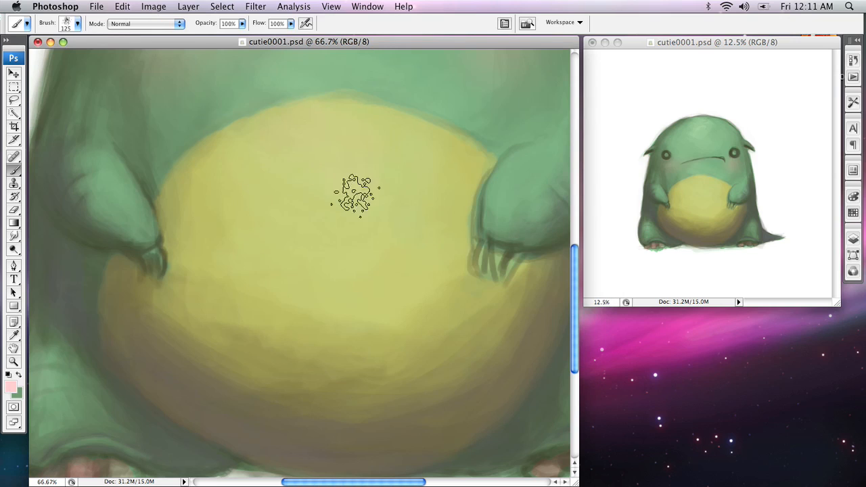
# Enlarge the brush to 400 px and paint a soft pink glow over the upper and middle belly.
pyautogui.press(']')
pyautogui.press(']')
pyautogui.press(']')
pyautogui.press(']')
pyautogui.press(']')
pyautogui.press(']')
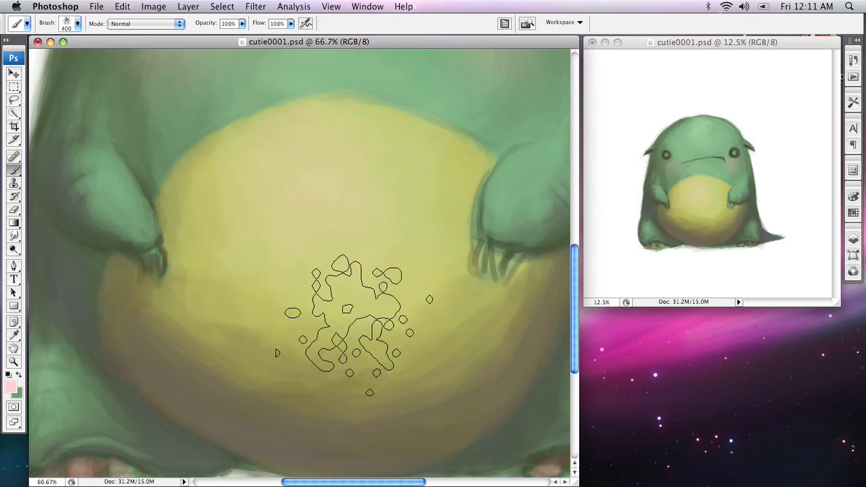
pyautogui.moveTo(415, 191)
pyautogui.mouseDown()
pyautogui.moveTo(370, 149)
pyautogui.moveTo(378, 174)
pyautogui.moveTo(288, 197)
pyautogui.moveTo(292, 255)
pyautogui.moveTo(293, 179)
pyautogui.mouseUp()
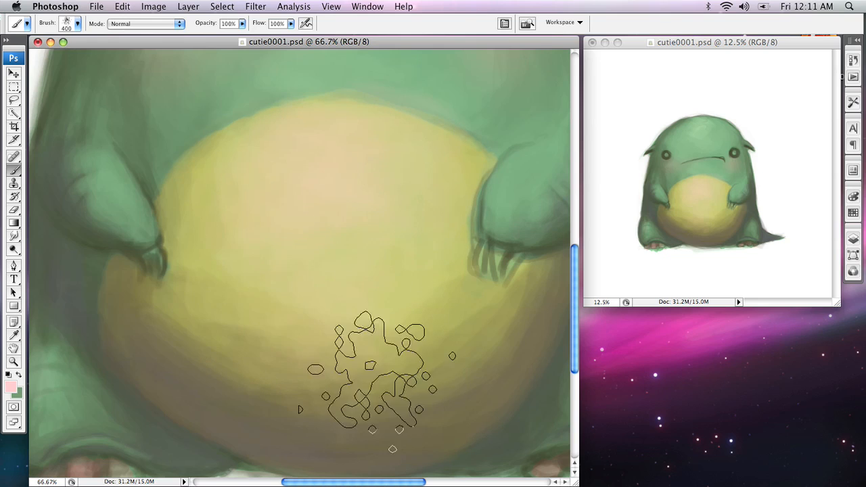
pyautogui.moveTo(409, 262); pyautogui.dragTo(379, 207)
# Reduce the brush to 150 px and blend the belly's shading and pink highlight using sampled yellow and peach tones.
pyautogui.press('[')
pyautogui.press('[')
pyautogui.press('[')
pyautogui.press('[')
pyautogui.press('[')
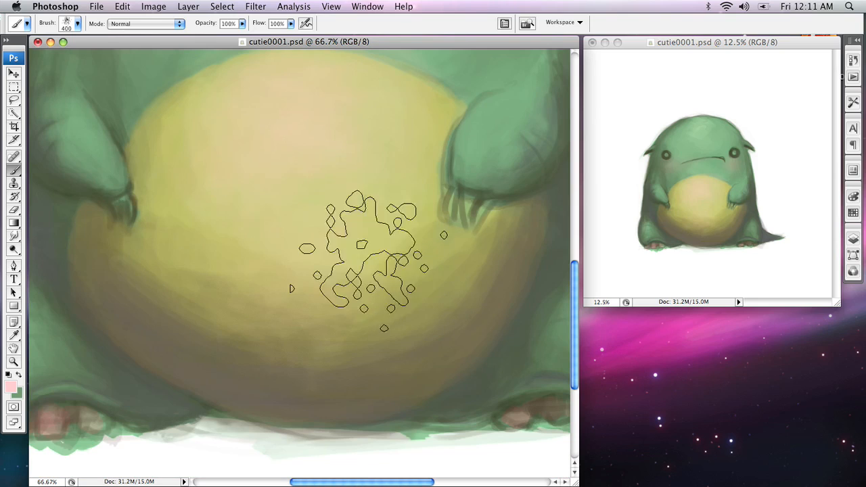
pyautogui.keyDown('alt'); pyautogui.click(416, 276); pyautogui.keyUp('alt')
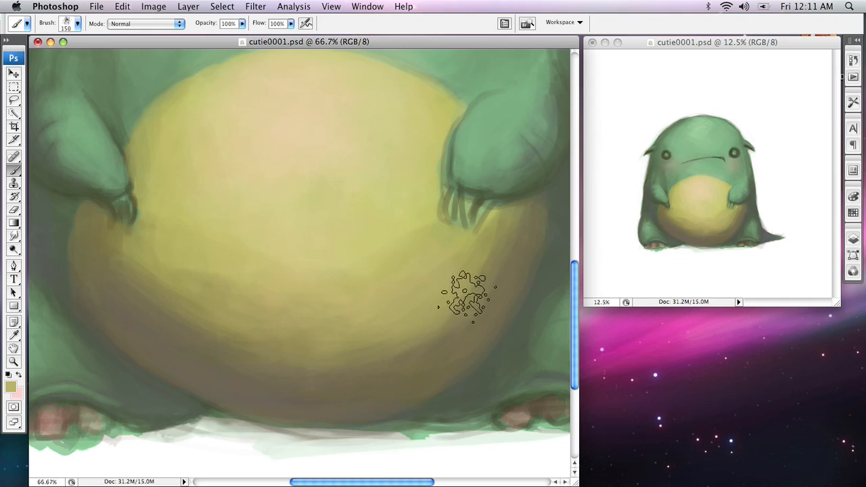
pyautogui.scroll(4, 328, 254)
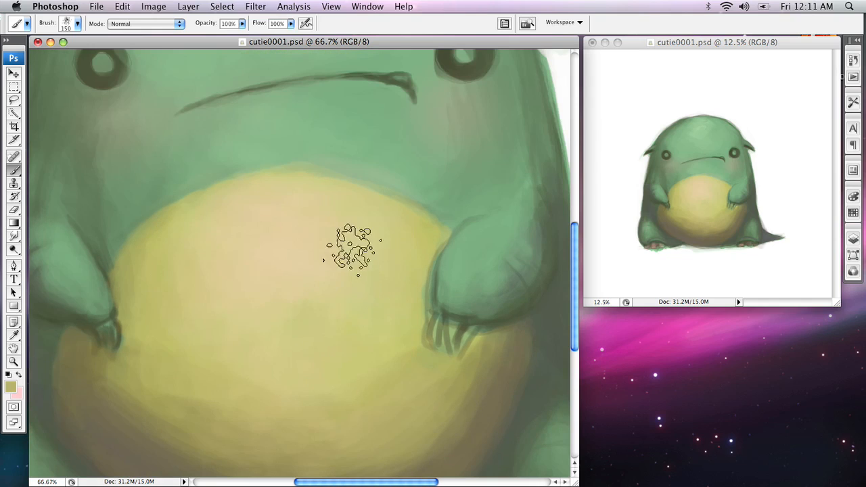
pyautogui.keyDown('alt'); pyautogui.click(291, 241); pyautogui.keyUp('alt')
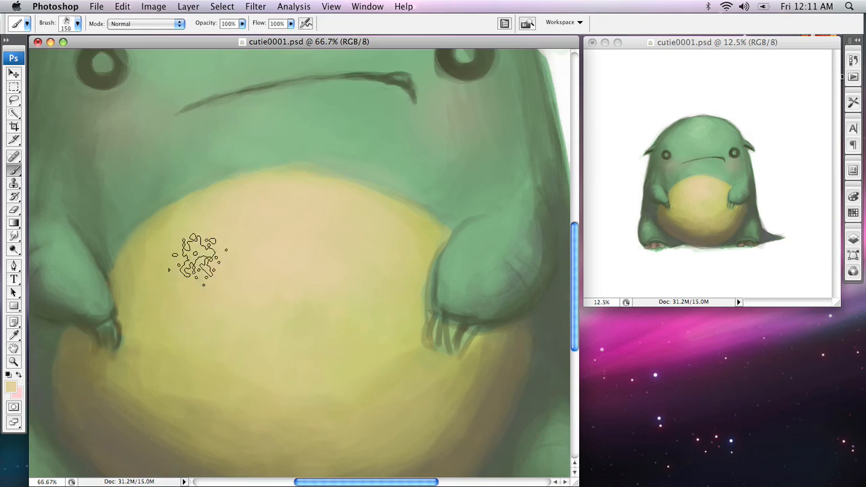
# Set the foreground color to pale mint d7f2e1 and brush a light highlight onto the upper belly.
pyautogui.click(12, 386)
pyautogui.click(440, 221)
pyautogui.moveTo(440, 222); pyautogui.dragTo(440, 214)
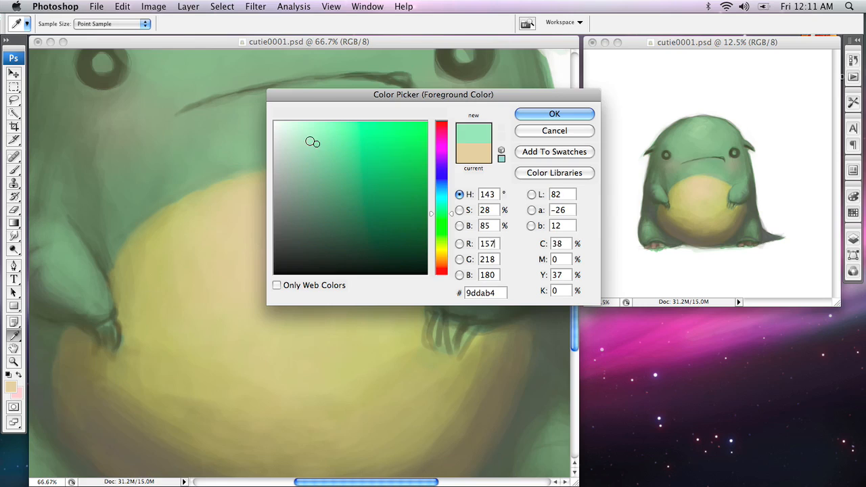
pyautogui.click(284, 123)
pyautogui.moveTo(295, 126)
pyautogui.mouseDown()
pyautogui.moveTo(294, 137)
pyautogui.moveTo(290, 129)
pyautogui.mouseUp()
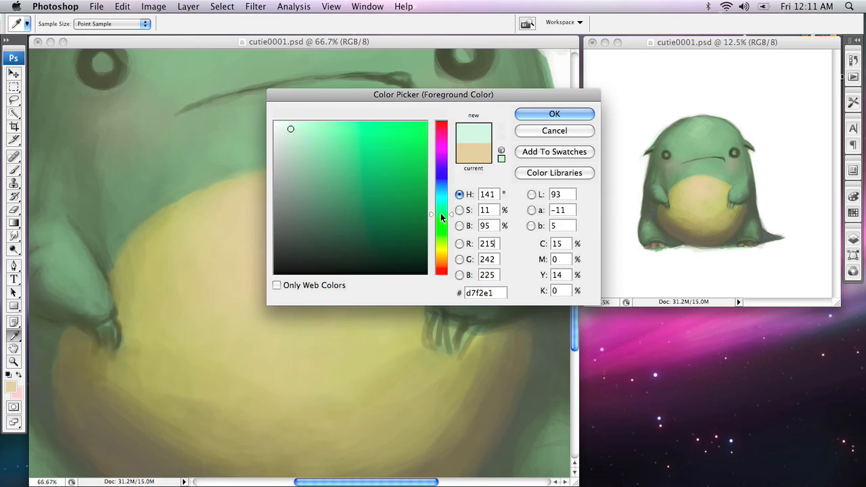
pyautogui.click(549, 115)
pyautogui.press('b')
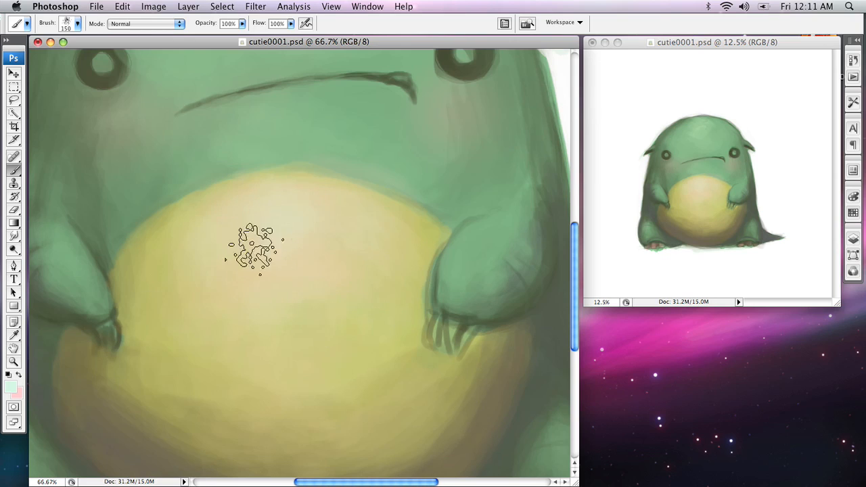
# Sample the belly's pale cream to blend its highlight and brush the same color onto the forehead.
pyautogui.keyDown('alt'); pyautogui.click(292, 218); pyautogui.keyUp('alt')
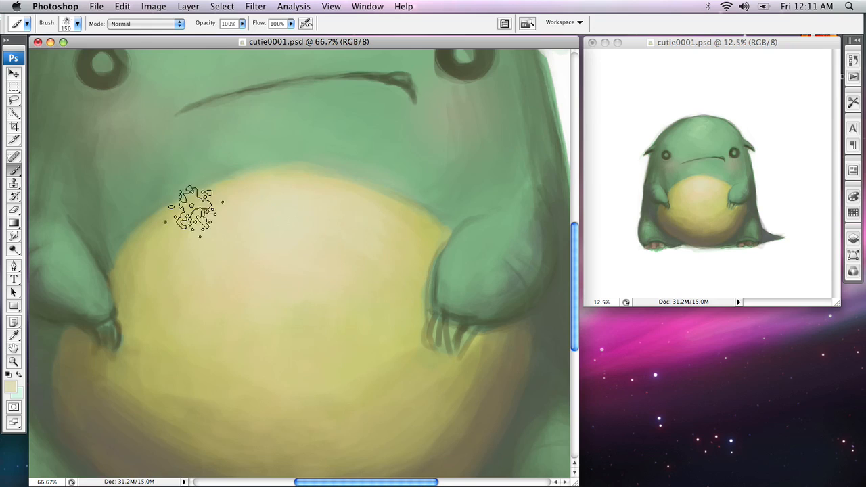
pyautogui.moveTo(398, 158); pyautogui.dragTo(400, 332)
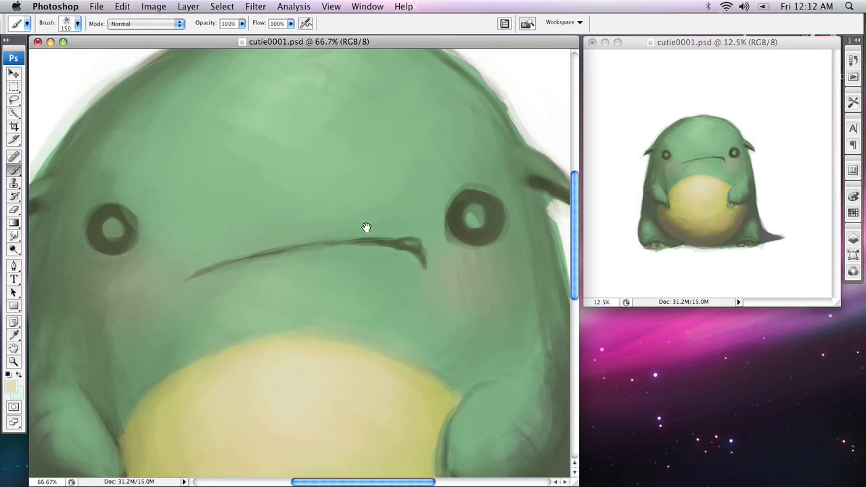
pyautogui.moveTo(315, 156); pyautogui.dragTo(319, 248)
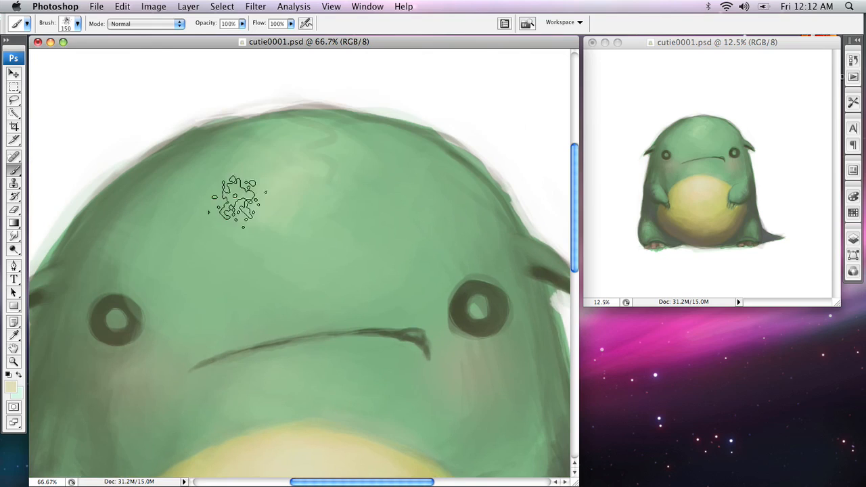
# Blend the forehead highlight into the surrounding skin with light green sampled beside it.
pyautogui.keyDown('alt'); pyautogui.click(278, 186); pyautogui.keyUp('alt')
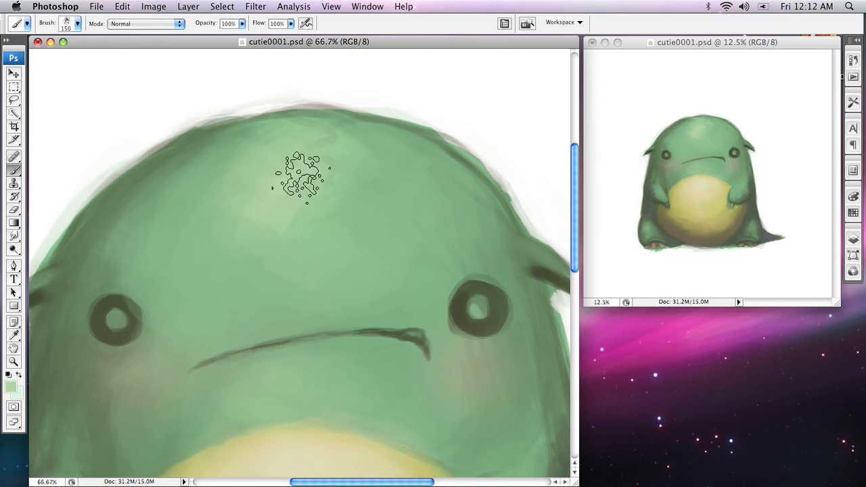
pyautogui.moveTo(308, 265)
pyautogui.mouseDown()
pyautogui.moveTo(400, 210)
pyautogui.moveTo(516, 99)
pyautogui.mouseUp()
# Reduce the brush to 40 px and retouch the edges of the arms against the body and belly with sampled colors.
pyautogui.keyDown('alt'); pyautogui.click(315, 243); pyautogui.keyUp('alt')
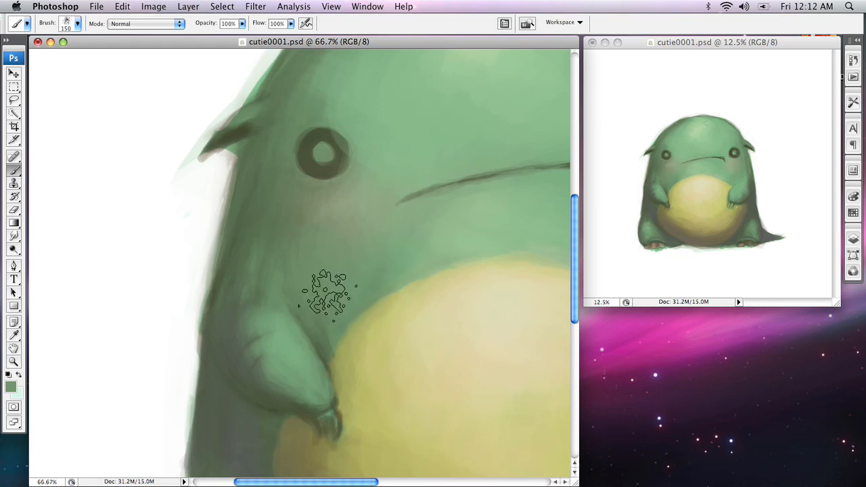
pyautogui.moveTo(351, 259); pyautogui.dragTo(311, 207)
pyautogui.press('[')
pyautogui.press('[')
pyautogui.press('[')
pyautogui.press('[')
pyautogui.press('[')
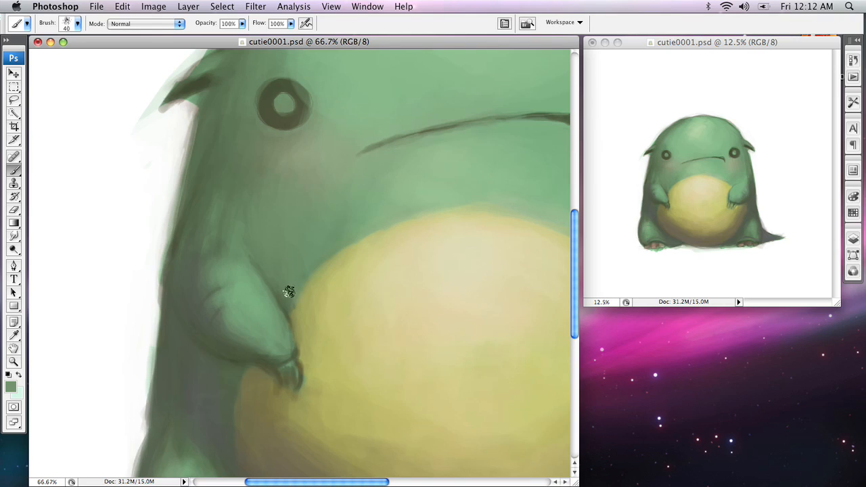
pyautogui.press('x')
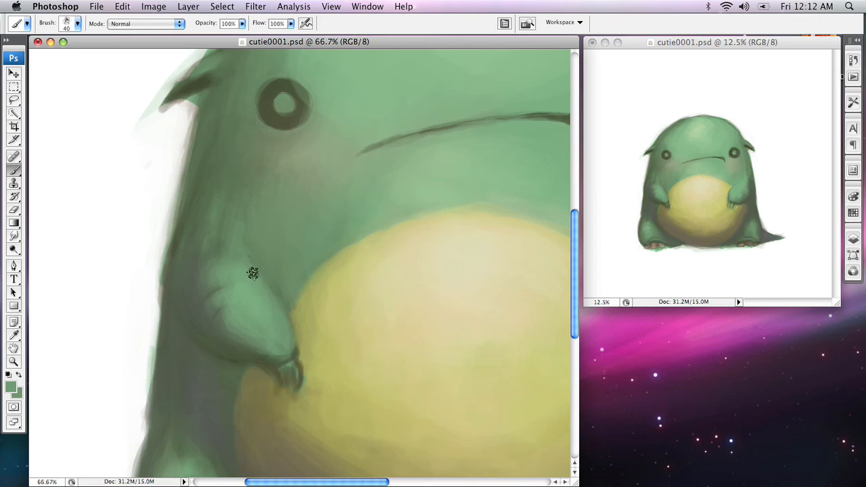
pyautogui.press('space')
pyautogui.moveTo(403, 232); pyautogui.dragTo(429, 240)
pyautogui.moveTo(541, 233)
pyautogui.mouseDown()
pyautogui.moveTo(234, 189)
pyautogui.moveTo(154, 169)
pyautogui.mouseUp()
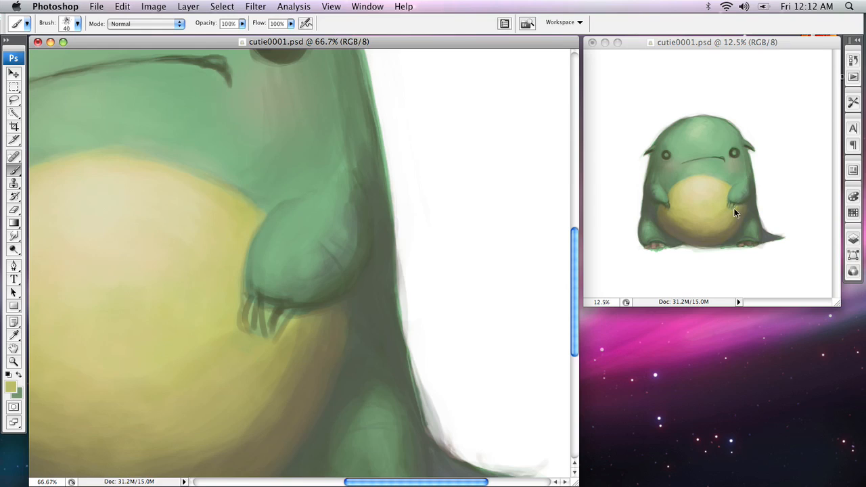
# Reduce the brush to 20 px and paint over the left foot's toes with brown sampled from the foot.
pyautogui.moveTo(376, 354); pyautogui.dragTo(351, 257)
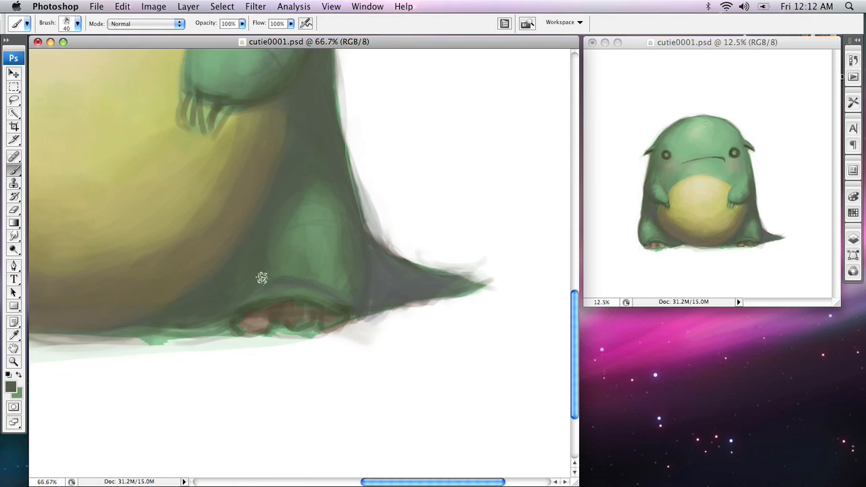
pyautogui.moveTo(222, 309); pyautogui.dragTo(480, 342)
pyautogui.moveTo(254, 317); pyautogui.dragTo(520, 319)
pyautogui.press('z')
pyautogui.click(320, 351)
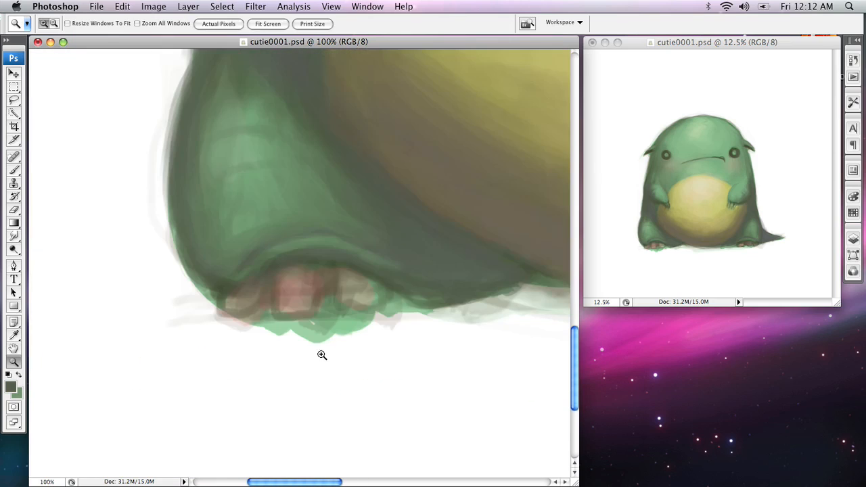
pyautogui.click(316, 298)
pyautogui.moveTo(303, 264); pyautogui.dragTo(341, 315)
pyautogui.press('b')
pyautogui.keyDown('alt'); pyautogui.click(294, 285); pyautogui.keyUp('alt')
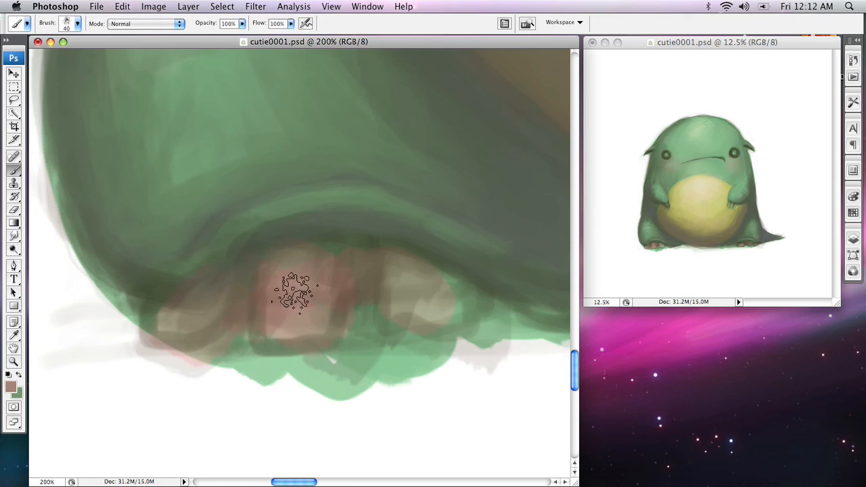
pyautogui.press('x')
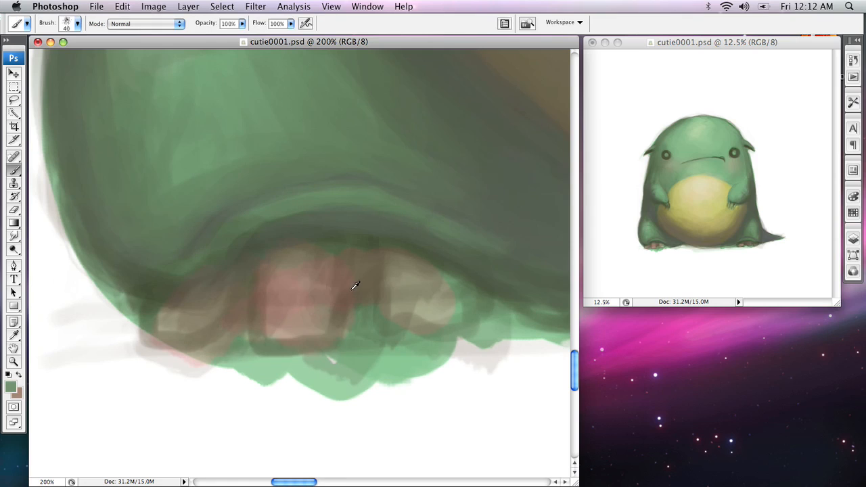
pyautogui.press('[')
pyautogui.press('[')
pyautogui.press('[')
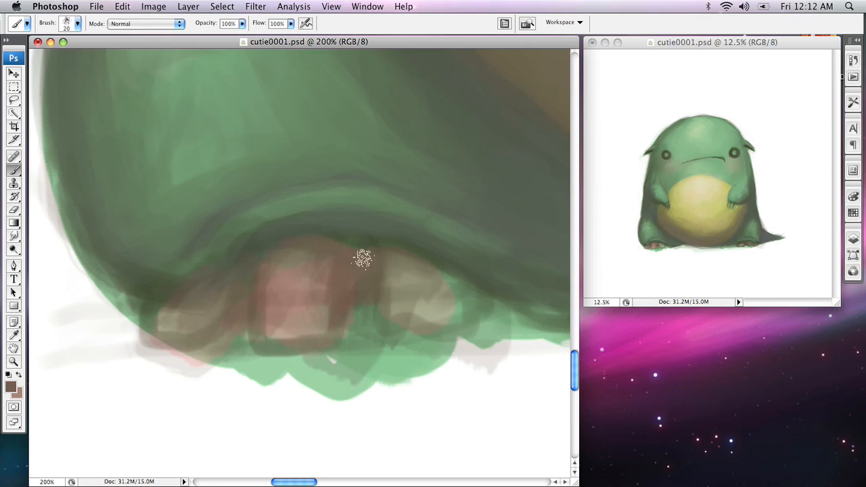
pyautogui.moveTo(364, 246)
pyautogui.mouseDown()
pyautogui.moveTo(441, 289)
pyautogui.moveTo(450, 278)
pyautogui.moveTo(470, 305)
pyautogui.moveTo(444, 321)
pyautogui.moveTo(454, 305)
pyautogui.moveTo(417, 301)
pyautogui.moveTo(408, 284)
pyautogui.moveTo(407, 313)
pyautogui.moveTo(418, 314)
pyautogui.moveTo(404, 324)
pyautogui.moveTo(399, 295)
pyautogui.mouseUp()
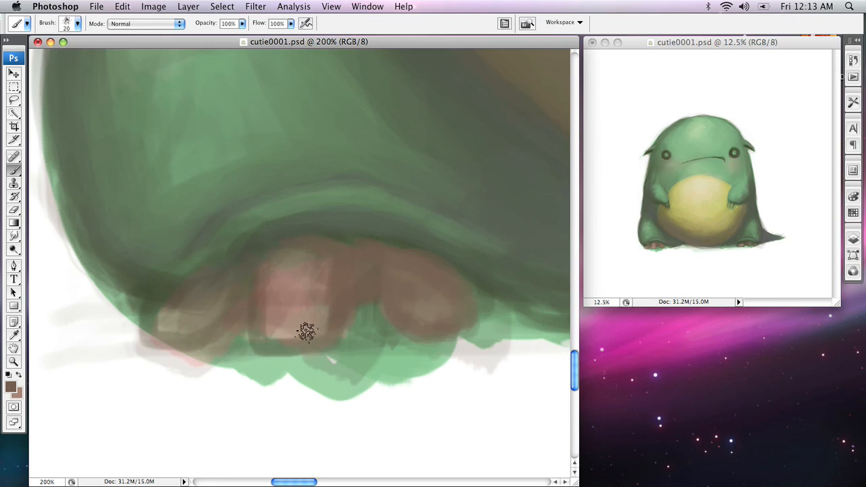
pyautogui.moveTo(215, 322)
pyautogui.mouseDown()
pyautogui.moveTo(213, 301)
pyautogui.moveTo(246, 269)
pyautogui.moveTo(175, 315)
pyautogui.moveTo(176, 301)
pyautogui.moveTo(167, 335)
pyautogui.moveTo(156, 330)
pyautogui.moveTo(179, 338)
pyautogui.moveTo(196, 331)
pyautogui.moveTo(163, 325)
pyautogui.moveTo(215, 314)
pyautogui.moveTo(192, 311)
pyautogui.mouseUp()
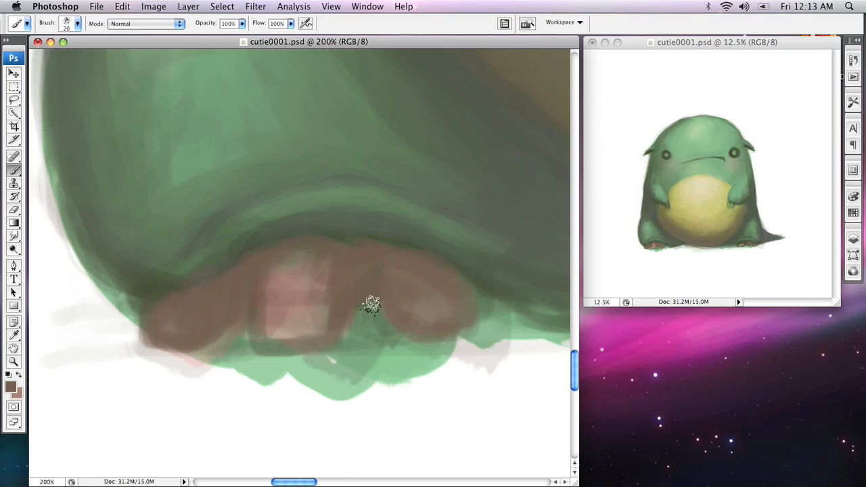
# Paint the same brown over the right foot's toes, covering the green gaps along their upper edge.
pyautogui.press('space')
pyautogui.moveTo(399, 321); pyautogui.dragTo(50, 333)
pyautogui.moveTo(367, 332); pyautogui.dragTo(41, 325)
pyautogui.moveTo(379, 284); pyautogui.dragTo(54, 284)
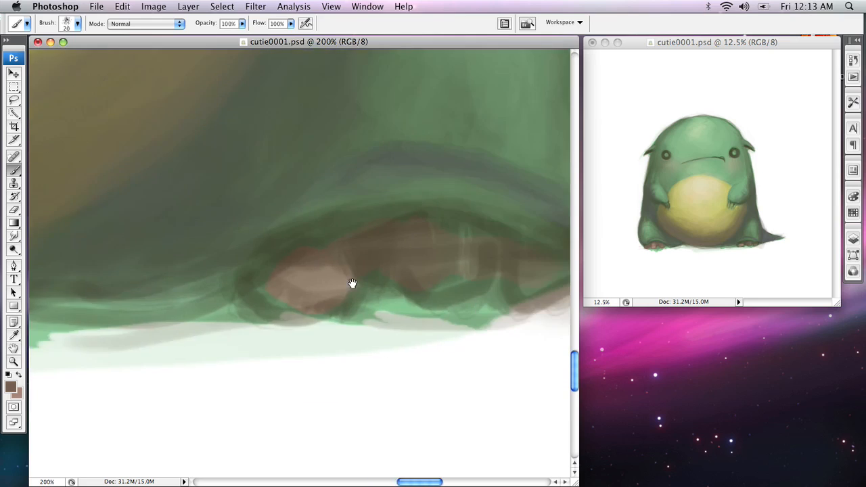
pyautogui.moveTo(352, 285); pyautogui.dragTo(247, 302)
pyautogui.moveTo(239, 270)
pyautogui.mouseDown()
pyautogui.moveTo(210, 336)
pyautogui.moveTo(215, 291)
pyautogui.moveTo(187, 297)
pyautogui.moveTo(183, 336)
pyautogui.mouseUp()
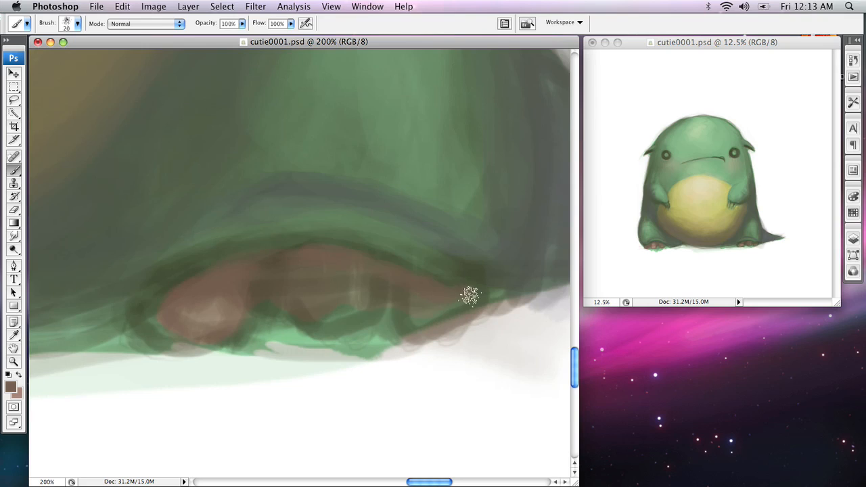
pyautogui.keyDown('super'); pyautogui.click(273, 280); pyautogui.keyUp('super')
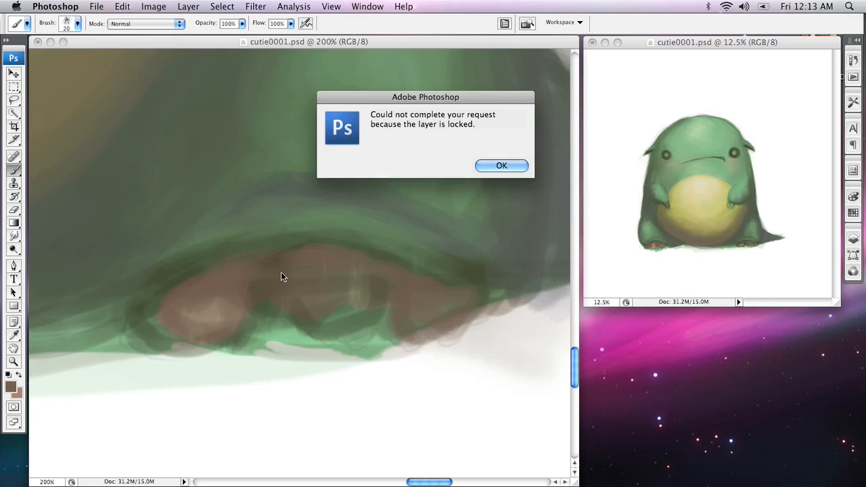
pyautogui.click(498, 166)
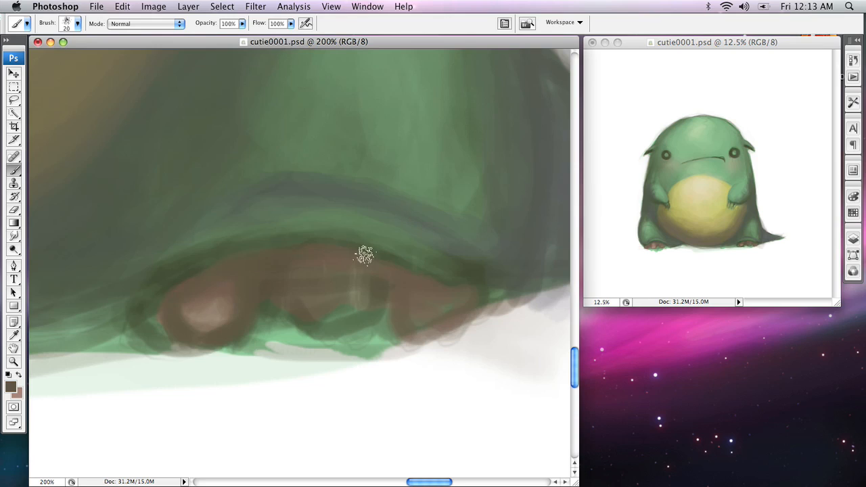
# Shape the right foot into three rounded toes by filling them with a darker olive brown.
pyautogui.moveTo(461, 297); pyautogui.dragTo(420, 326)
pyautogui.moveTo(389, 279)
pyautogui.mouseDown()
pyautogui.moveTo(366, 298)
pyautogui.moveTo(328, 322)
pyautogui.mouseUp()
pyautogui.moveTo(285, 269); pyautogui.dragTo(333, 319)
pyautogui.moveTo(324, 272)
pyautogui.mouseDown()
pyautogui.moveTo(325, 315)
pyautogui.moveTo(363, 299)
pyautogui.moveTo(408, 299)
pyautogui.moveTo(409, 323)
pyautogui.moveTo(454, 317)
pyautogui.mouseUp()
pyautogui.moveTo(251, 299)
pyautogui.mouseDown()
pyautogui.moveTo(215, 331)
pyautogui.moveTo(224, 280)
pyautogui.moveTo(190, 298)
pyautogui.moveTo(187, 308)
pyautogui.moveTo(215, 286)
pyautogui.moveTo(212, 335)
pyautogui.mouseUp()
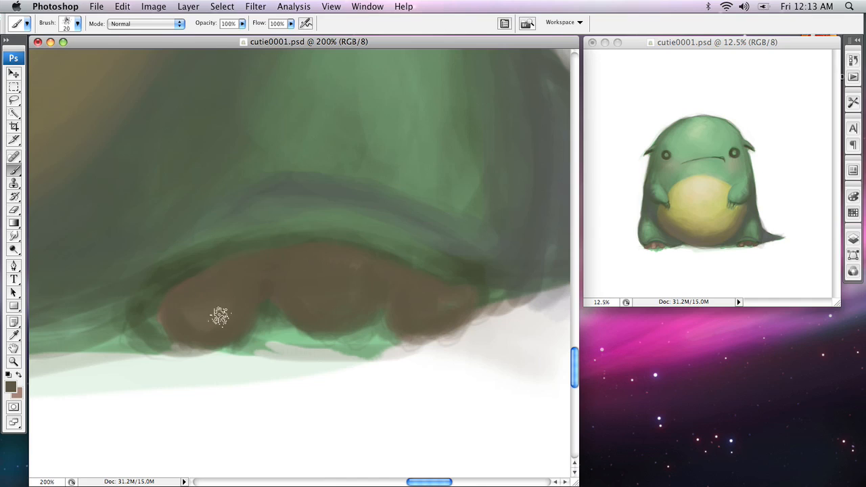
# Cover the light patches on the left foot's toes with the dark olive brown and round their shapes.
pyautogui.moveTo(135, 325); pyautogui.dragTo(555, 301)
pyautogui.moveTo(156, 325); pyautogui.dragTo(778, 304)
pyautogui.moveTo(54, 304); pyautogui.dragTo(535, 277)
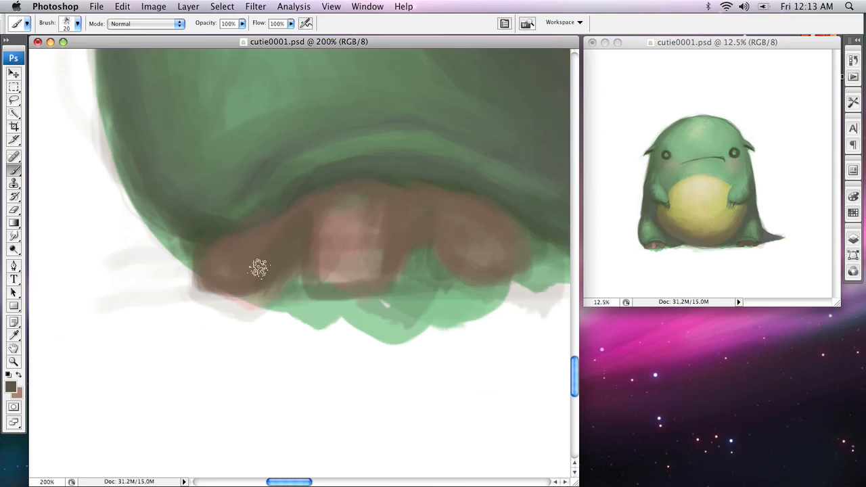
pyautogui.moveTo(339, 210)
pyautogui.mouseDown()
pyautogui.moveTo(305, 240)
pyautogui.moveTo(315, 301)
pyautogui.moveTo(386, 255)
pyautogui.moveTo(363, 209)
pyautogui.moveTo(371, 218)
pyautogui.mouseUp()
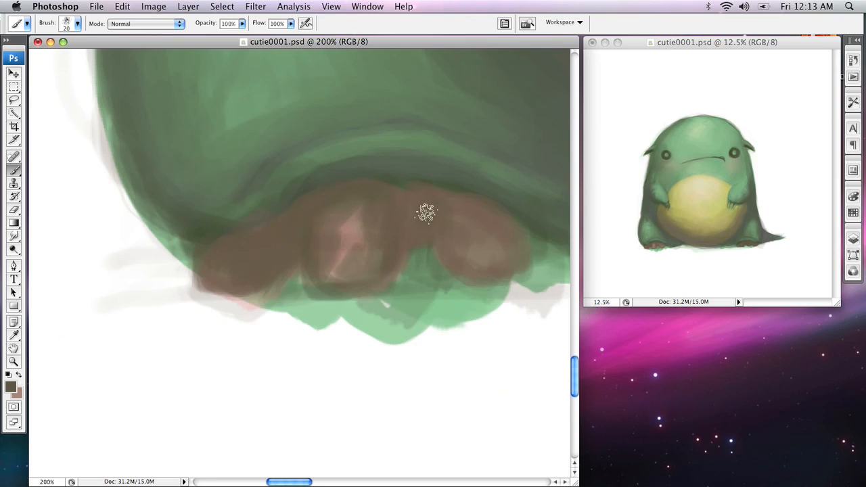
pyautogui.moveTo(475, 209)
pyautogui.mouseDown()
pyautogui.moveTo(498, 278)
pyautogui.moveTo(442, 219)
pyautogui.moveTo(477, 276)
pyautogui.moveTo(478, 232)
pyautogui.mouseUp()
pyautogui.moveTo(370, 257)
pyautogui.mouseDown()
pyautogui.moveTo(358, 219)
pyautogui.moveTo(332, 257)
pyautogui.moveTo(326, 209)
pyautogui.moveTo(317, 255)
pyautogui.moveTo(335, 251)
pyautogui.moveTo(354, 211)
pyautogui.moveTo(361, 256)
pyautogui.moveTo(351, 266)
pyautogui.moveTo(367, 279)
pyautogui.moveTo(333, 274)
pyautogui.moveTo(389, 259)
pyautogui.moveTo(376, 211)
pyautogui.mouseUp()
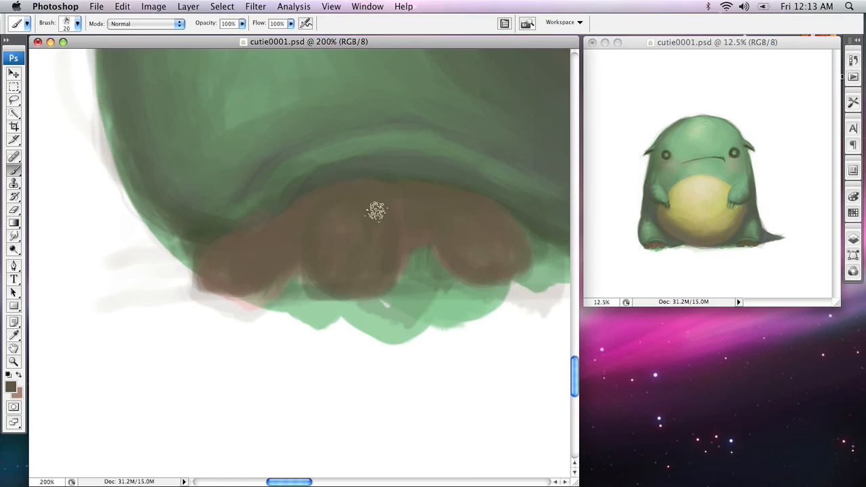
# Paint banded rosy-brown highlights across the left foot's three toes with a fine 10 to 15 px brush.
pyautogui.keyDown('alt'); pyautogui.click(357, 243); pyautogui.keyUp('alt')
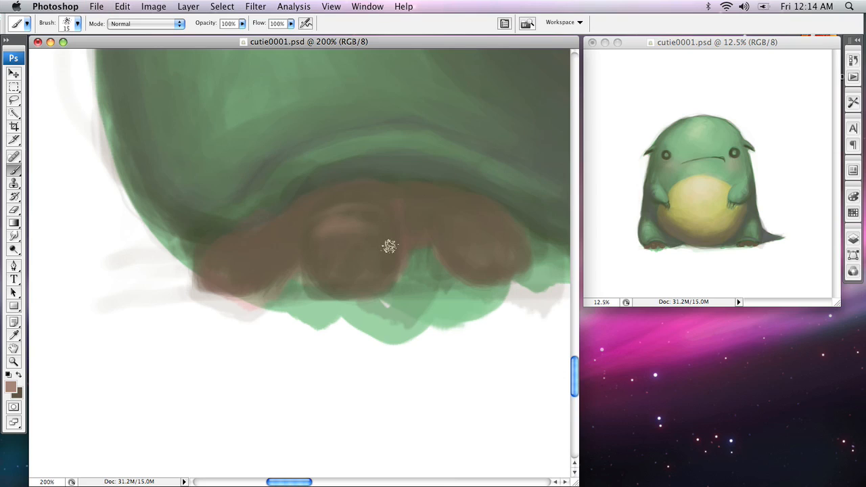
pyautogui.moveTo(374, 244)
pyautogui.mouseDown()
pyautogui.moveTo(326, 264)
pyautogui.moveTo(373, 253)
pyautogui.moveTo(381, 266)
pyautogui.moveTo(321, 266)
pyautogui.moveTo(377, 251)
pyautogui.mouseUp()
pyautogui.press('[')
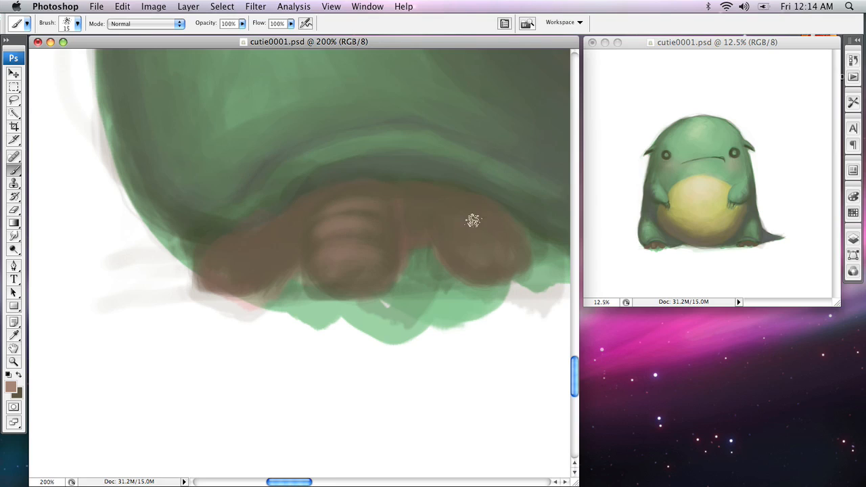
pyautogui.moveTo(479, 232); pyautogui.dragTo(474, 238)
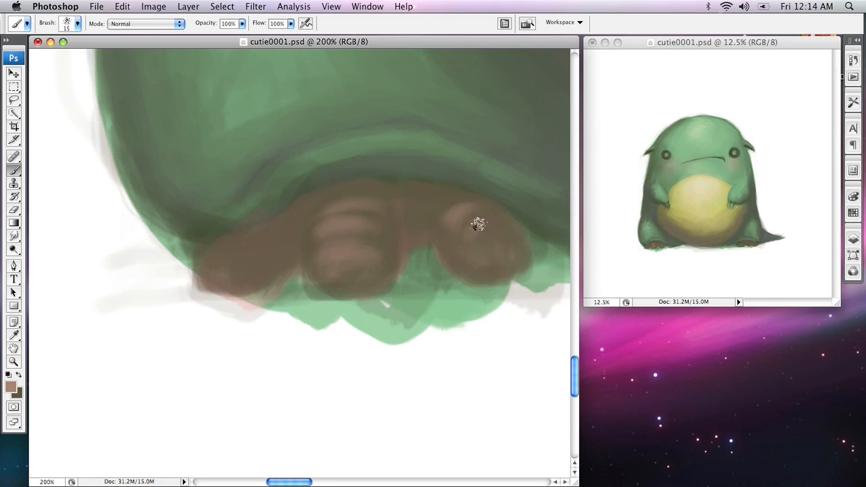
pyautogui.moveTo(507, 257)
pyautogui.mouseDown()
pyautogui.moveTo(481, 258)
pyautogui.moveTo(494, 267)
pyautogui.moveTo(505, 254)
pyautogui.moveTo(509, 266)
pyautogui.moveTo(500, 241)
pyautogui.moveTo(474, 252)
pyautogui.moveTo(482, 220)
pyautogui.moveTo(472, 209)
pyautogui.moveTo(443, 228)
pyautogui.mouseUp()
pyautogui.press(']')
pyautogui.press('[')
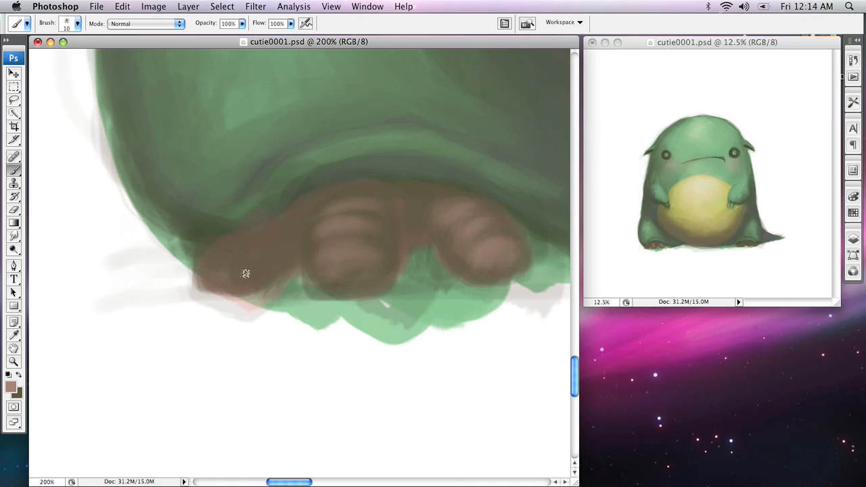
pyautogui.moveTo(241, 271)
pyautogui.mouseDown()
pyautogui.moveTo(232, 270)
pyautogui.moveTo(253, 264)
pyautogui.mouseUp()
pyautogui.press('[')
# Add soft rosy-brown highlights to the right foot's three toes.
pyautogui.moveTo(422, 345)
pyautogui.mouseDown()
pyautogui.moveTo(400, 300)
pyautogui.moveTo(68, 286)
pyautogui.moveTo(122, 295)
pyautogui.moveTo(310, 253)
pyautogui.moveTo(341, 277)
pyautogui.mouseUp()
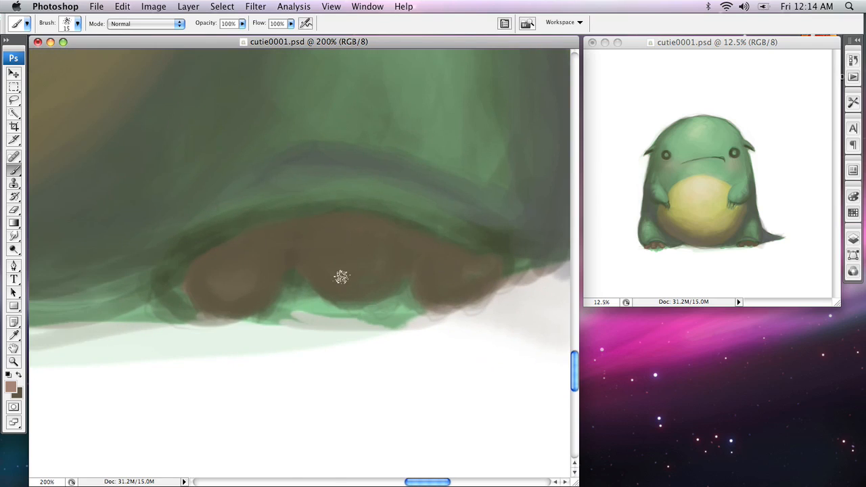
pyautogui.moveTo(366, 269)
pyautogui.mouseDown()
pyautogui.moveTo(342, 248)
pyautogui.moveTo(374, 253)
pyautogui.moveTo(342, 243)
pyautogui.moveTo(377, 252)
pyautogui.moveTo(327, 257)
pyautogui.moveTo(366, 239)
pyautogui.mouseUp()
pyautogui.press('[')
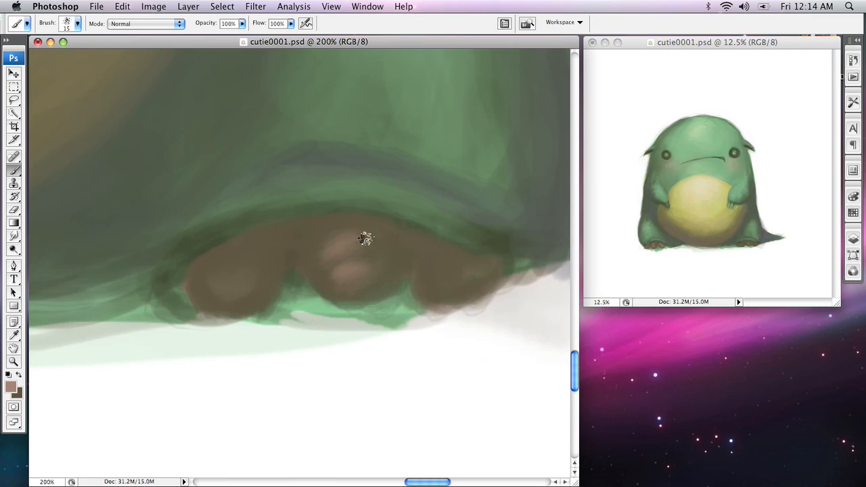
pyautogui.moveTo(208, 281)
pyautogui.mouseDown()
pyautogui.moveTo(228, 279)
pyautogui.moveTo(219, 292)
pyautogui.moveTo(199, 292)
pyautogui.moveTo(265, 291)
pyautogui.mouseUp()
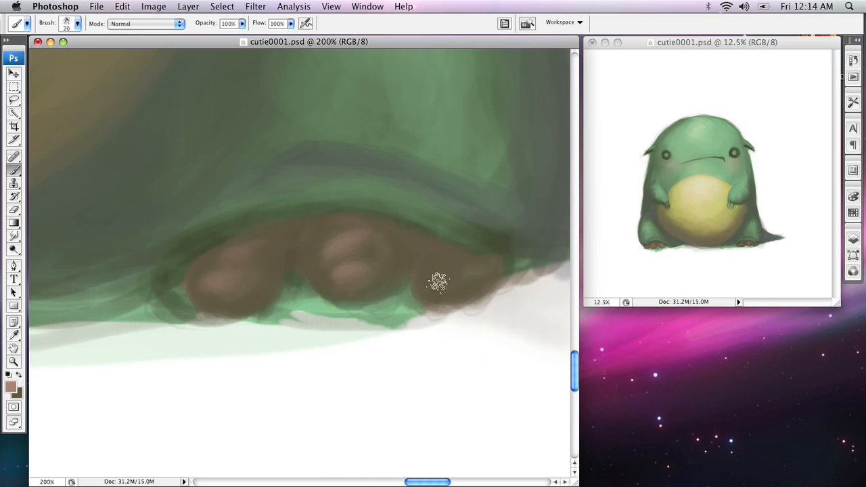
pyautogui.press('[')
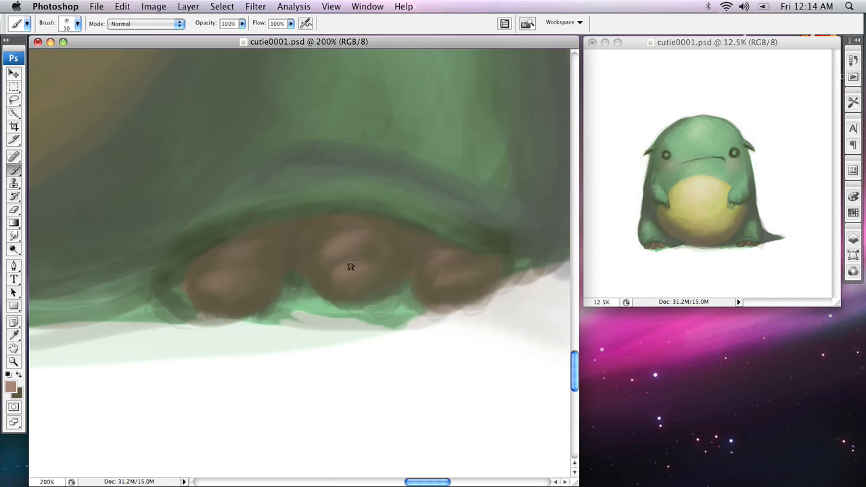
# Set the foreground color to pink e57c7c and glaze it over the highlights of the right foot's middle and outer toes.
pyautogui.click(11, 386)
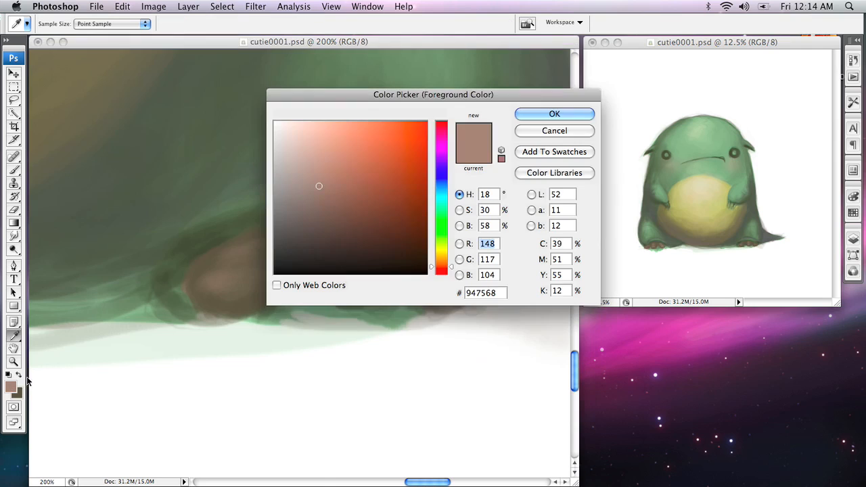
pyautogui.moveTo(319, 187)
pyautogui.mouseDown()
pyautogui.moveTo(325, 146)
pyautogui.moveTo(352, 155)
pyautogui.moveTo(344, 135)
pyautogui.mouseUp()
pyautogui.click(440, 274)
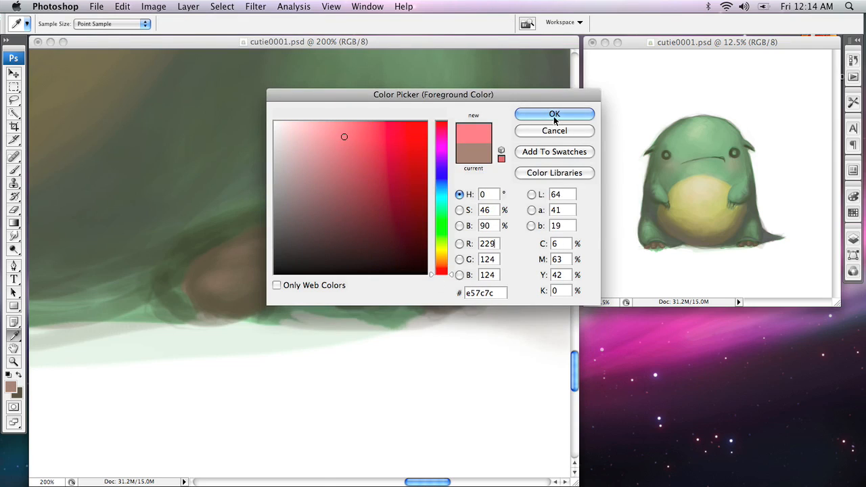
pyautogui.click(554, 114)
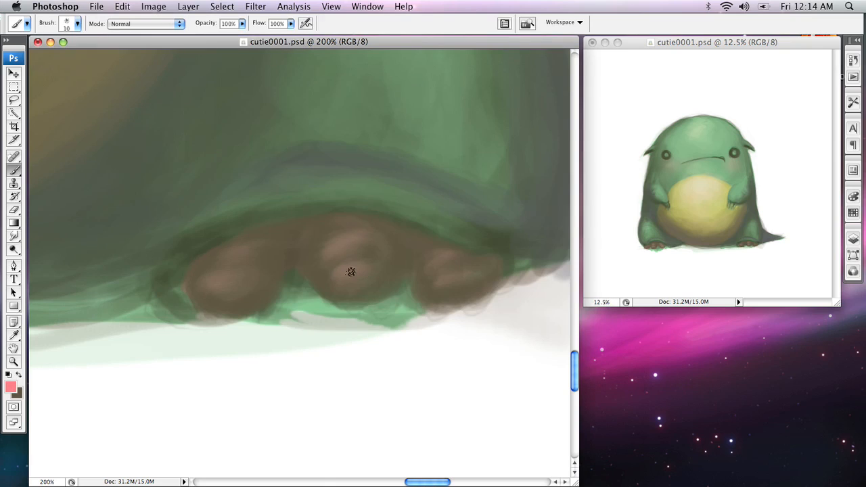
pyautogui.press(']')
pyautogui.press(']')
pyautogui.moveTo(354, 266)
pyautogui.mouseDown()
pyautogui.moveTo(323, 238)
pyautogui.moveTo(385, 244)
pyautogui.moveTo(326, 247)
pyautogui.mouseUp()
pyautogui.moveTo(462, 276)
pyautogui.mouseDown()
pyautogui.moveTo(444, 278)
pyautogui.moveTo(439, 264)
pyautogui.mouseUp()
pyautogui.press('[')
pyautogui.press('[')
pyautogui.press('[')
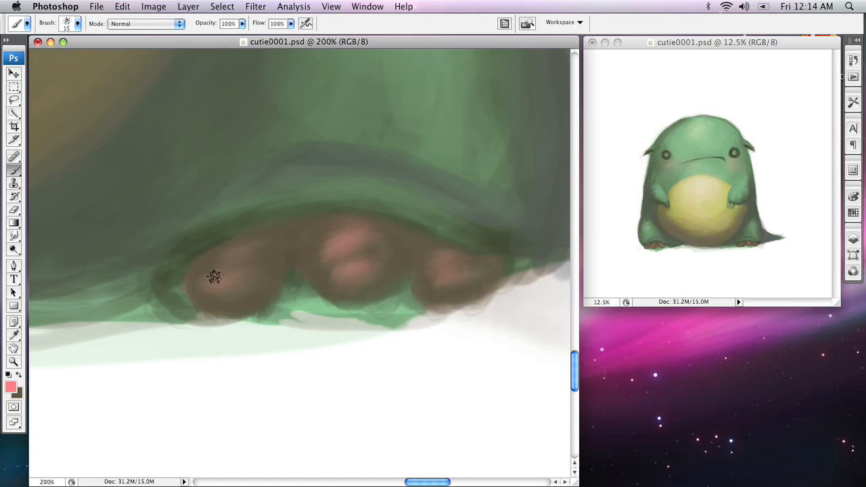
# Brush the same pink onto the right foot's inner toe and over the highlights of the left foot's toes.
pyautogui.moveTo(255, 302); pyautogui.dragTo(286, 268)
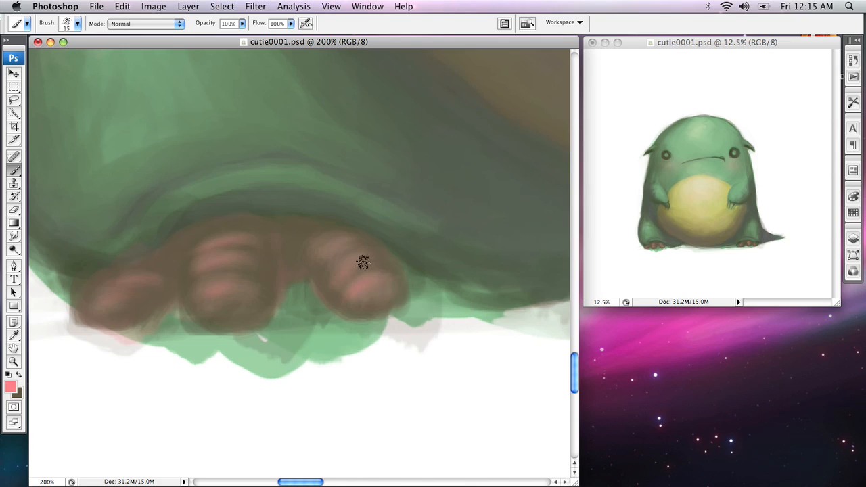
pyautogui.press('z')
pyautogui.rightClick(402, 218)
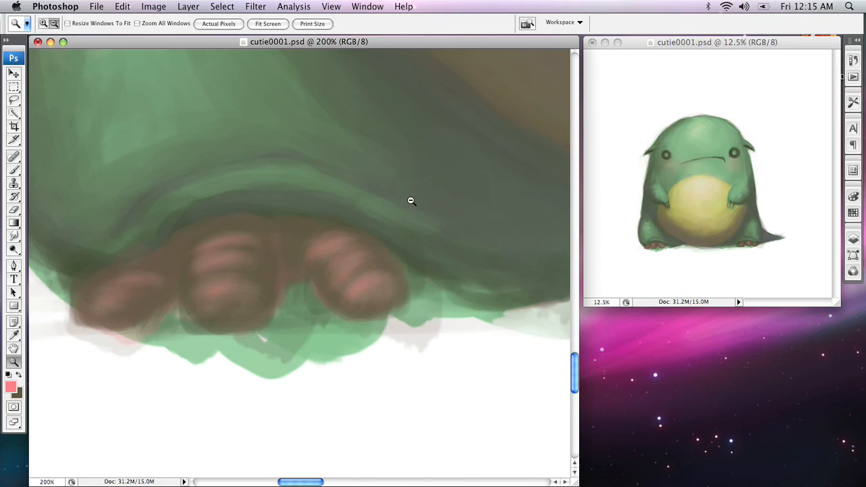
pyautogui.keyDown('alt'); pyautogui.click(410, 196); pyautogui.keyUp('alt')
pyautogui.keyDown('alt'); pyautogui.click(409, 192); pyautogui.keyUp('alt')
pyautogui.keyDown('alt'); pyautogui.click(406, 194); pyautogui.keyUp('alt')
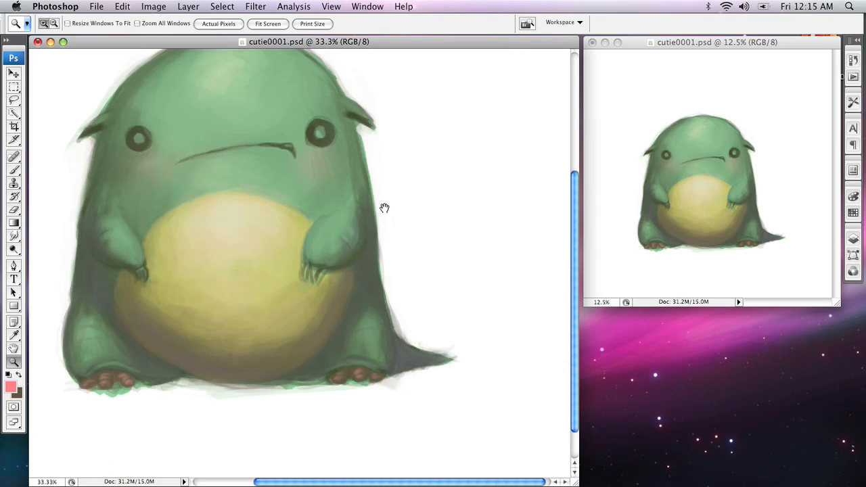
# Paint two curved dark green crease lines across the left leg above the foot with a 15 px brush.
pyautogui.moveTo(240, 258); pyautogui.dragTo(326, 241)
pyautogui.click(229, 273)
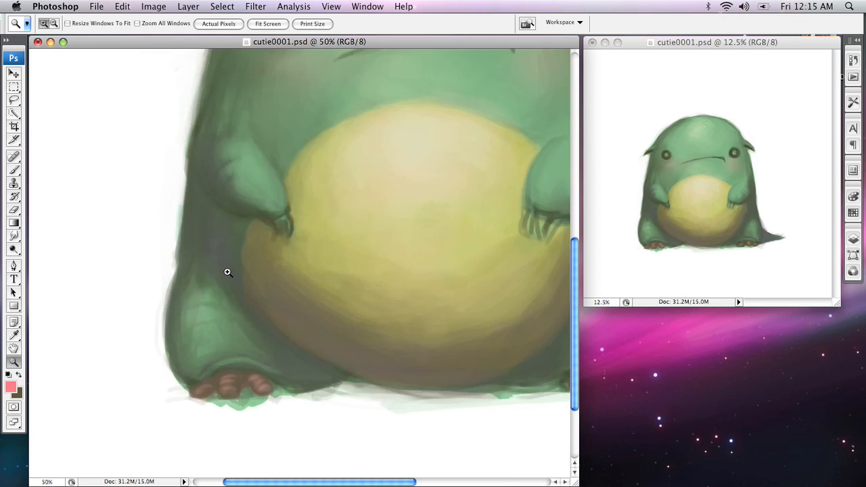
pyautogui.click(235, 270)
pyautogui.click(248, 259)
pyautogui.moveTo(324, 269); pyautogui.dragTo(286, 168)
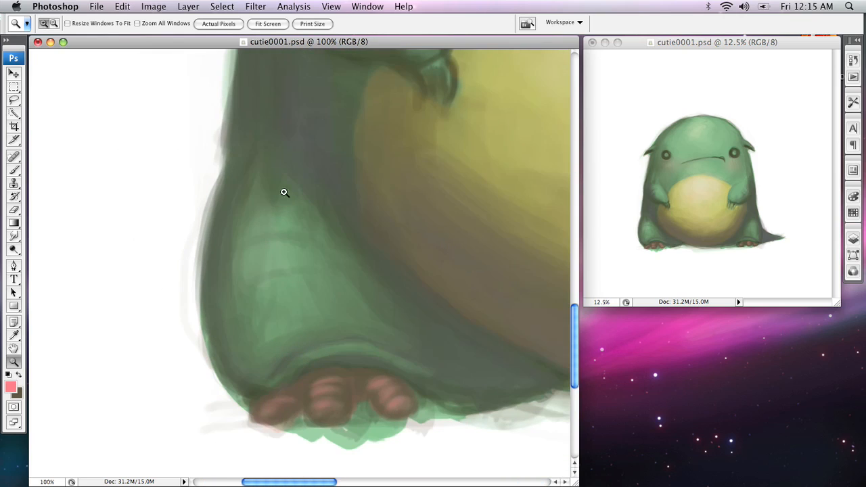
pyautogui.press('b')
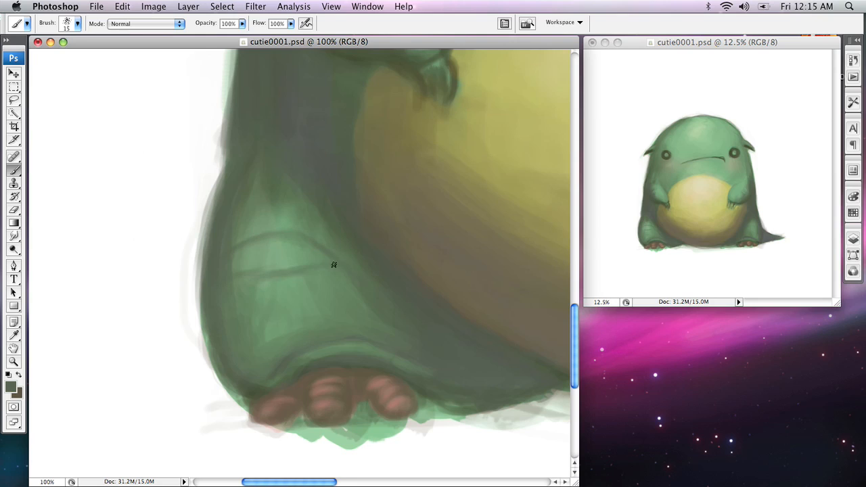
# Paint matching dark crease lines across the right leg, and soften the left leg's creases with a 40 px brush.
pyautogui.moveTo(486, 334); pyautogui.dragTo(41, 305)
pyautogui.moveTo(554, 324); pyautogui.dragTo(213, 334)
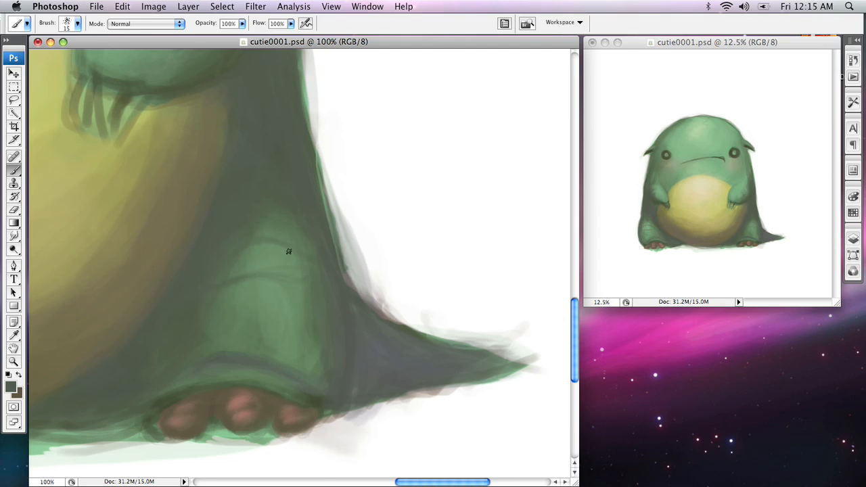
pyautogui.hscroll(-15, 240, 279)
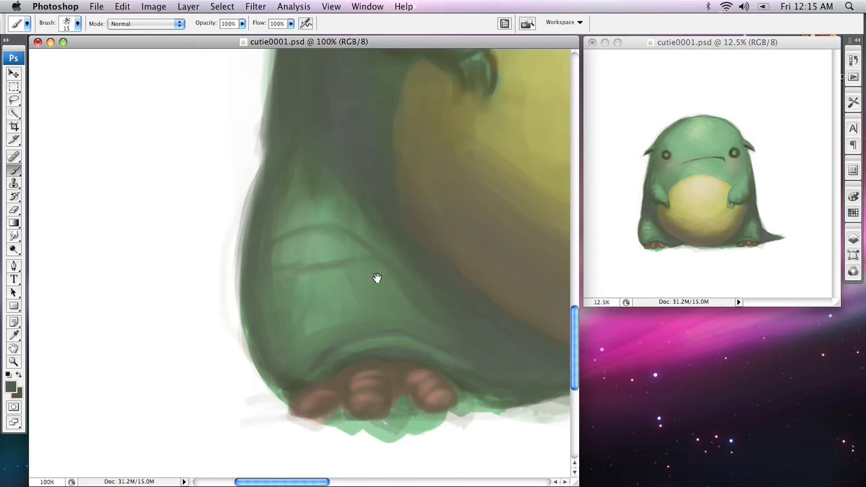
pyautogui.press(']')
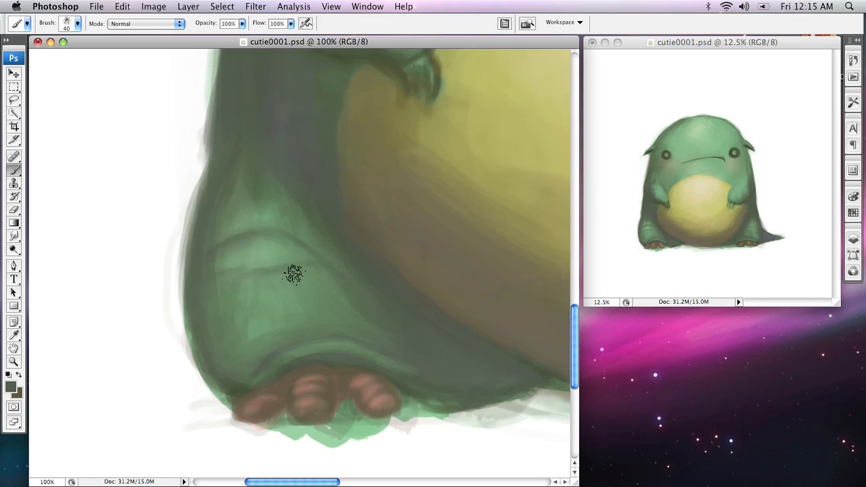
# Shade the right leg's creases with the 40 px brush and blend lighter green sampled from the leg between them.
pyautogui.moveTo(394, 295); pyautogui.dragTo(94, 278)
pyautogui.moveTo(367, 302); pyautogui.dragTo(102, 311)
pyautogui.moveTo(399, 257)
pyautogui.mouseDown()
pyautogui.moveTo(138, 274)
pyautogui.moveTo(91, 253)
pyautogui.mouseUp()
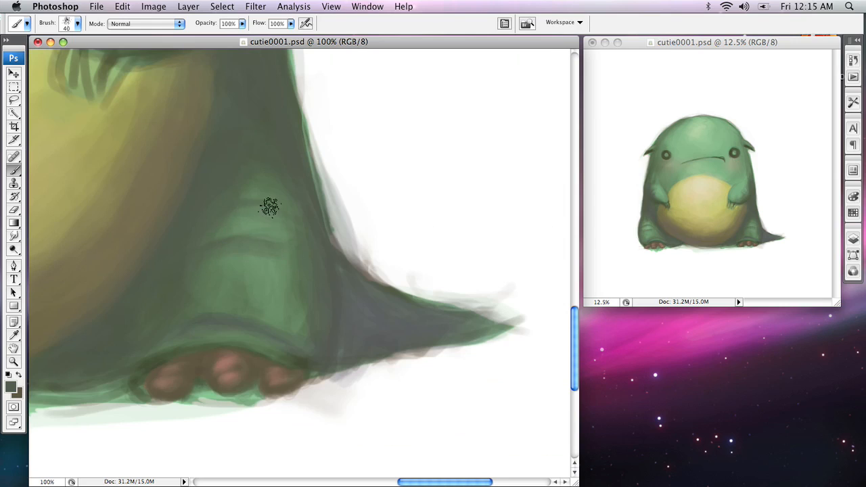
pyautogui.keyDown('alt'); pyautogui.click(269, 270); pyautogui.keyUp('alt')
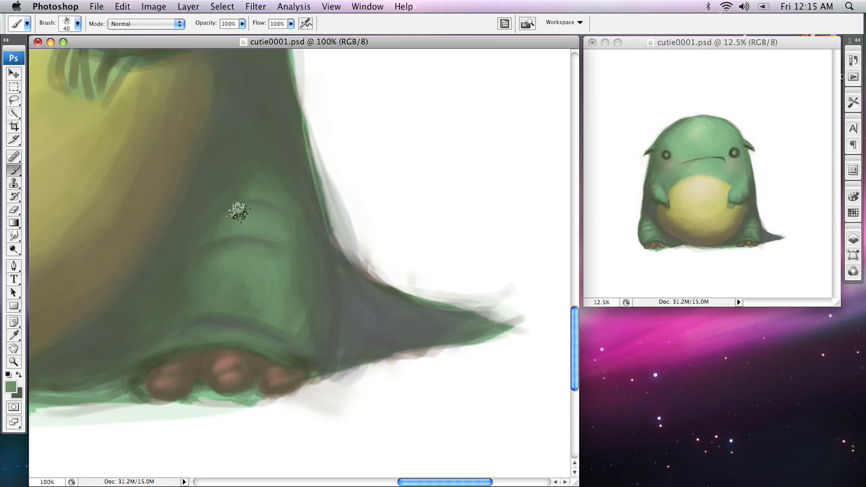
# Set the foreground color to a soft yellow and dab it onto the fold between the left leg's two creases.
pyautogui.moveTo(95, 309); pyautogui.dragTo(439, 319)
pyautogui.moveTo(152, 312); pyautogui.dragTo(499, 329)
pyautogui.moveTo(43, 287)
pyautogui.mouseDown()
pyautogui.moveTo(280, 320)
pyautogui.moveTo(377, 248)
pyautogui.mouseUp()
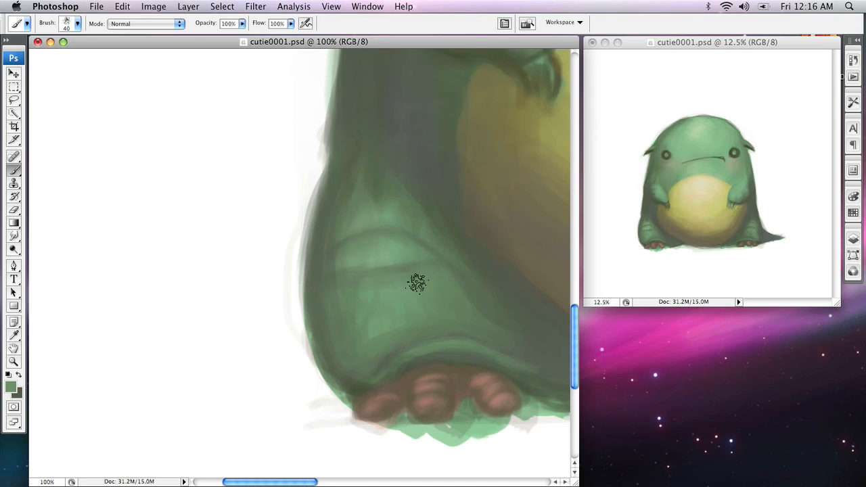
pyautogui.moveTo(376, 285)
pyautogui.mouseDown()
pyautogui.moveTo(358, 271)
pyautogui.moveTo(233, 284)
pyautogui.mouseUp()
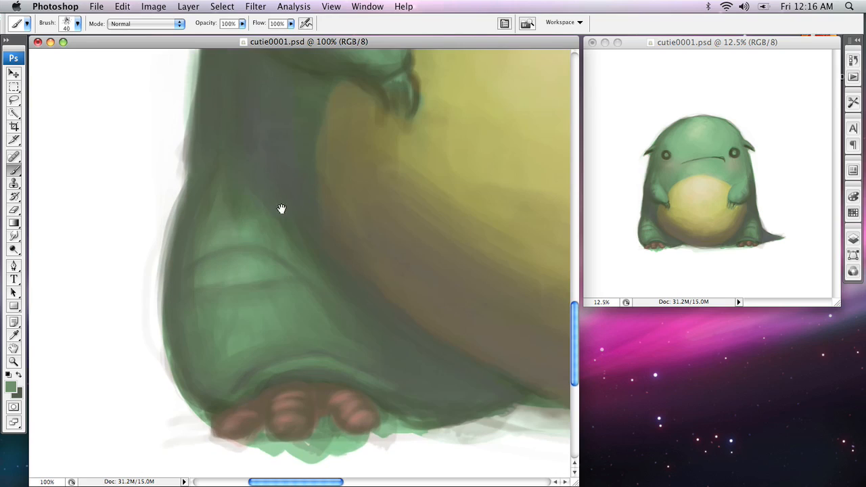
pyautogui.keyDown('alt'); pyautogui.click(240, 267); pyautogui.keyUp('alt')
pyautogui.click(11, 387)
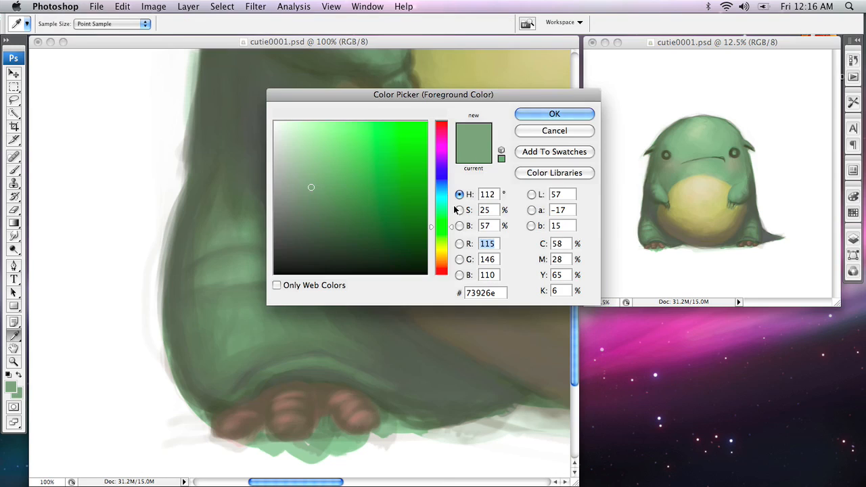
pyautogui.write('140')
pyautogui.click(440, 250)
pyautogui.moveTo(342, 144); pyautogui.dragTo(351, 150)
pyautogui.click(544, 115)
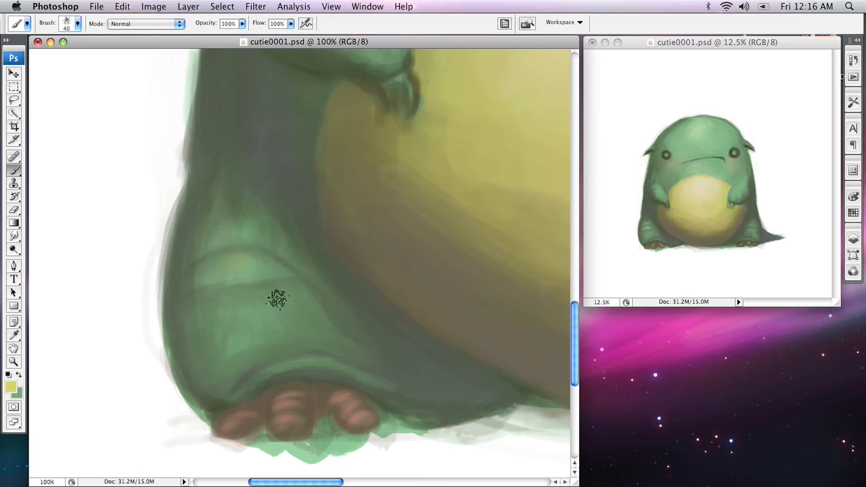
# Enlarge the brush to 70 px and glaze soft yellow highlights over the left leg above and below the creases.
pyautogui.press(']')
pyautogui.press(']')
pyautogui.press(']')
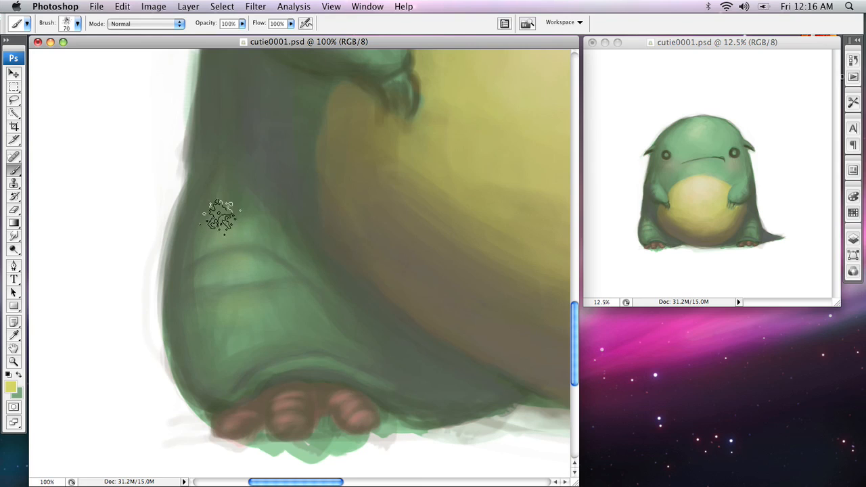
# Paint a soft yellow highlight over the upper folds of the left leg with a 100 px brush.
pyautogui.press(']')
pyautogui.press(']')
pyautogui.press(']')
pyautogui.moveTo(255, 223); pyautogui.dragTo(218, 227)
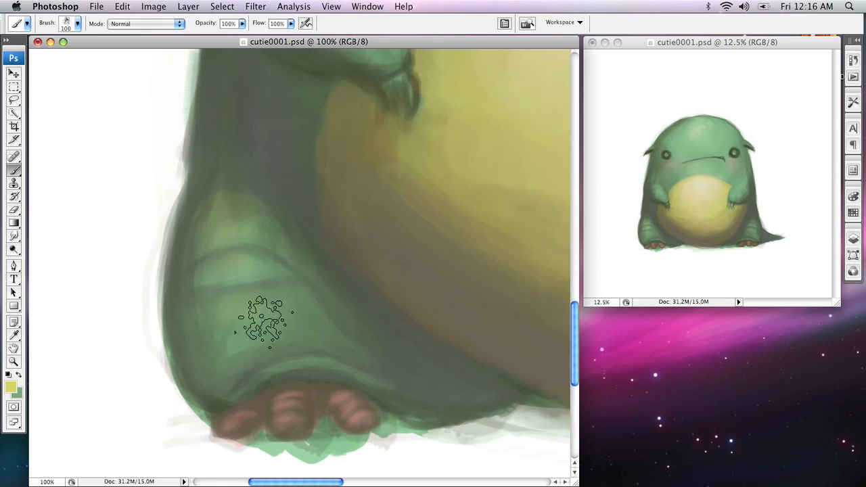
# Paint matching yellow highlights on the folds of the right leg with a 60 px brush.
pyautogui.press('space')
pyautogui.moveTo(410, 353)
pyautogui.mouseDown()
pyautogui.moveTo(207, 305)
pyautogui.moveTo(139, 300)
pyautogui.mouseUp()
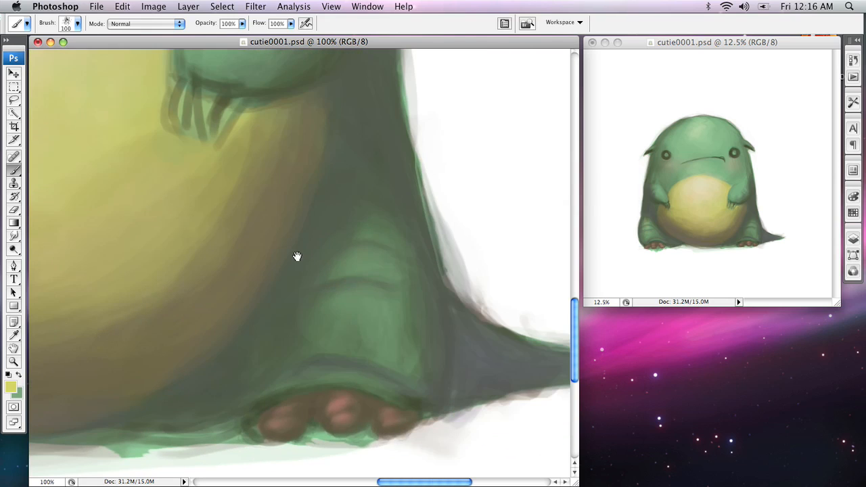
pyautogui.press('[')
pyautogui.press('[')
pyautogui.press('[')
pyautogui.press('[')
pyautogui.moveTo(360, 304)
pyautogui.mouseDown()
pyautogui.moveTo(390, 305)
pyautogui.moveTo(334, 304)
pyautogui.moveTo(391, 314)
pyautogui.moveTo(381, 301)
pyautogui.moveTo(372, 323)
pyautogui.mouseUp()
pyautogui.moveTo(345, 270)
pyautogui.mouseDown()
pyautogui.moveTo(372, 261)
pyautogui.moveTo(371, 271)
pyautogui.moveTo(361, 279)
pyautogui.moveTo(370, 243)
pyautogui.mouseUp()
# Sample a dark green from the left arm and paint elbow creases on both arms with a 20 px brush.
pyautogui.moveTo(183, 347)
pyautogui.mouseDown()
pyautogui.moveTo(207, 319)
pyautogui.moveTo(510, 320)
pyautogui.mouseUp()
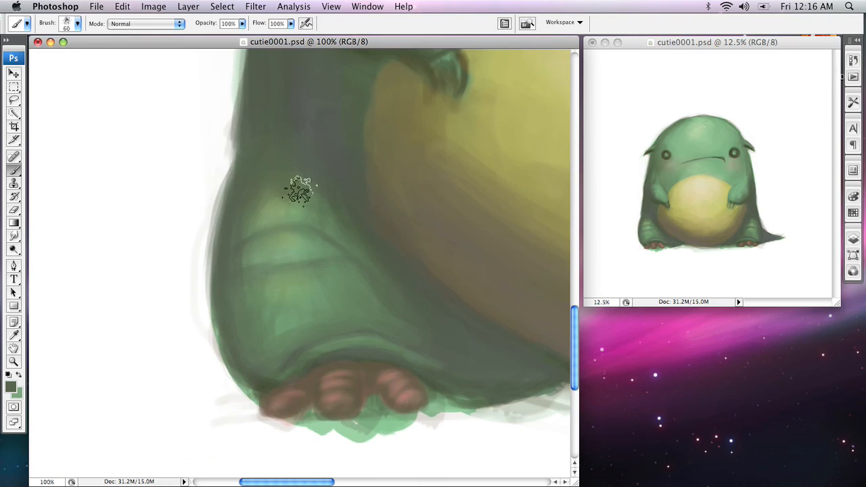
pyautogui.moveTo(348, 250)
pyautogui.mouseDown()
pyautogui.moveTo(251, 287)
pyautogui.moveTo(227, 335)
pyautogui.mouseUp()
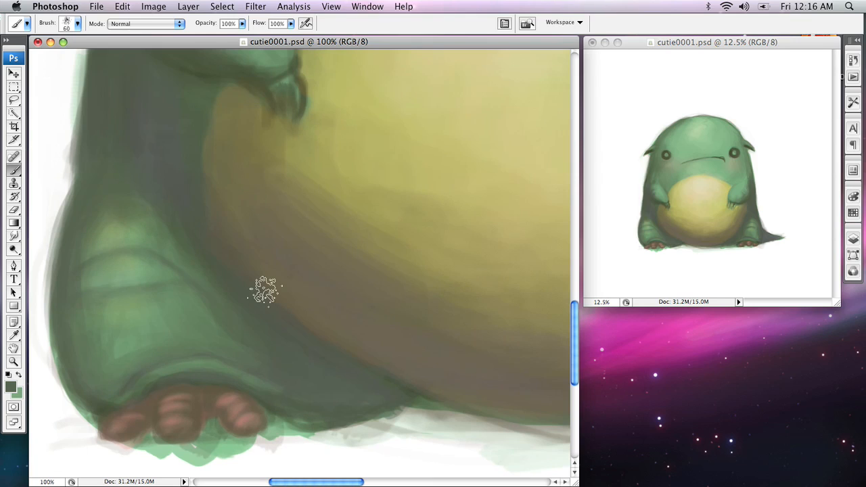
pyautogui.moveTo(364, 101); pyautogui.dragTo(379, 220)
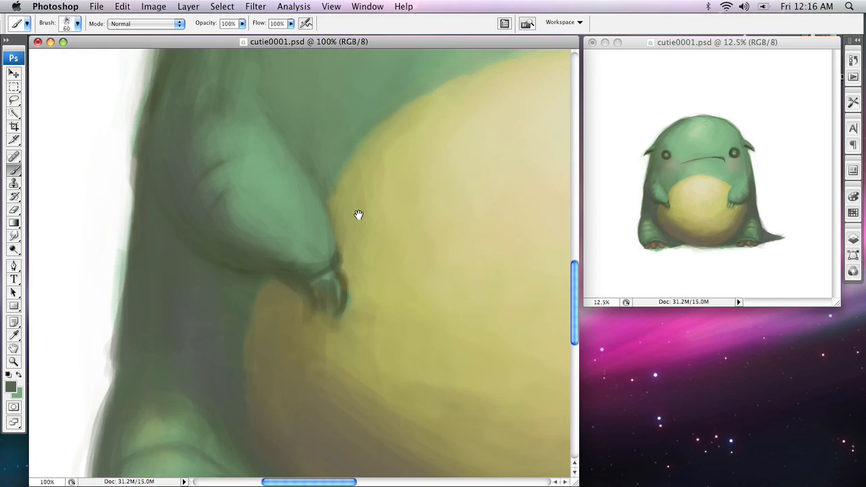
pyautogui.keyDown('alt'); pyautogui.click(222, 196); pyautogui.keyUp('alt')
pyautogui.press('[')
pyautogui.press('[')
pyautogui.press('[')
pyautogui.moveTo(425, 242); pyautogui.dragTo(58, 261)
pyautogui.moveTo(493, 207); pyautogui.dragTo(288, 184)
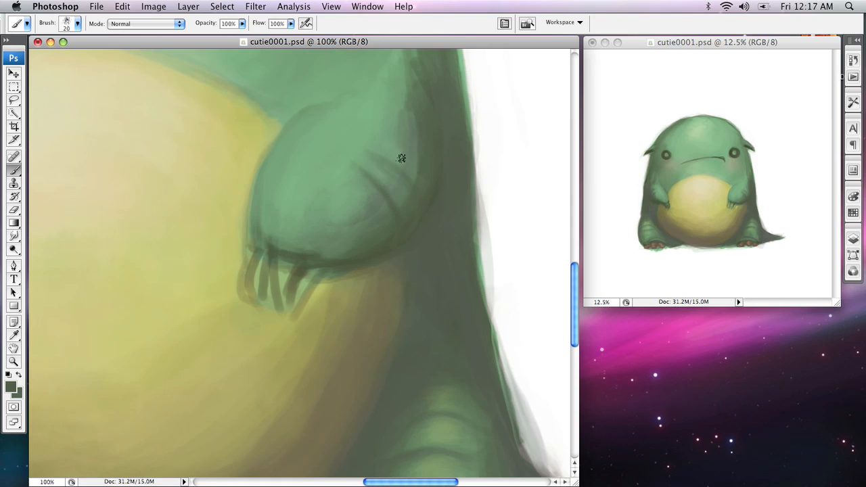
# Soften the creases on the left arm with a 40 px brush and a sampled light green.
pyautogui.press(']')
pyautogui.moveTo(280, 256); pyautogui.dragTo(310, 131)
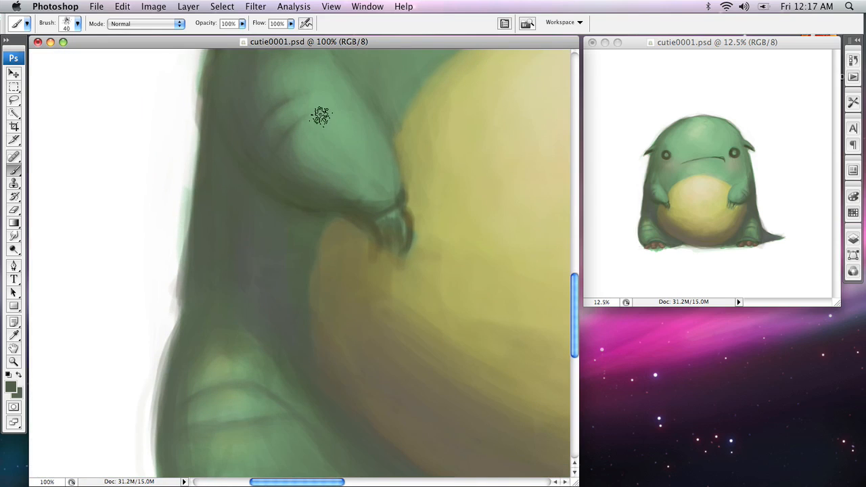
pyautogui.moveTo(298, 101)
pyautogui.mouseDown()
pyautogui.moveTo(325, 173)
pyautogui.moveTo(304, 143)
pyautogui.moveTo(269, 161)
pyautogui.moveTo(282, 143)
pyautogui.moveTo(304, 169)
pyautogui.moveTo(286, 193)
pyautogui.moveTo(315, 170)
pyautogui.moveTo(290, 181)
pyautogui.mouseUp()
pyautogui.keyDown('alt'); pyautogui.click(338, 151); pyautogui.keyUp('alt')
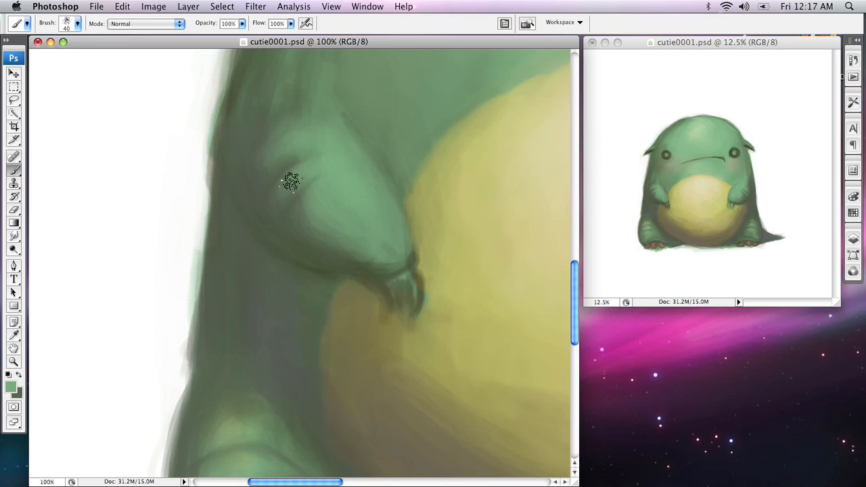
# Blend the elbow creases of the right arm with light green and sample the dark green shadow beside them.
pyautogui.moveTo(563, 201); pyautogui.dragTo(232, 214)
pyautogui.moveTo(562, 217); pyautogui.dragTo(257, 161)
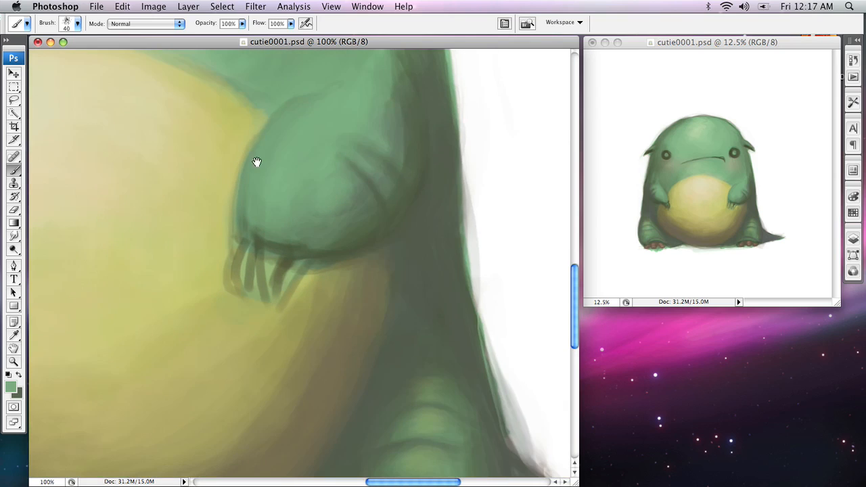
pyautogui.moveTo(386, 183)
pyautogui.mouseDown()
pyautogui.moveTo(332, 147)
pyautogui.moveTo(402, 193)
pyautogui.moveTo(329, 140)
pyautogui.moveTo(390, 192)
pyautogui.mouseUp()
pyautogui.keyDown('alt'); pyautogui.click(405, 181); pyautogui.keyUp('alt')
# Touch up the shading around the left leg's upper fold with greens sampled from the leg.
pyautogui.hscroll(-10, 249, 200)
pyautogui.scroll(-5, 249, 199)
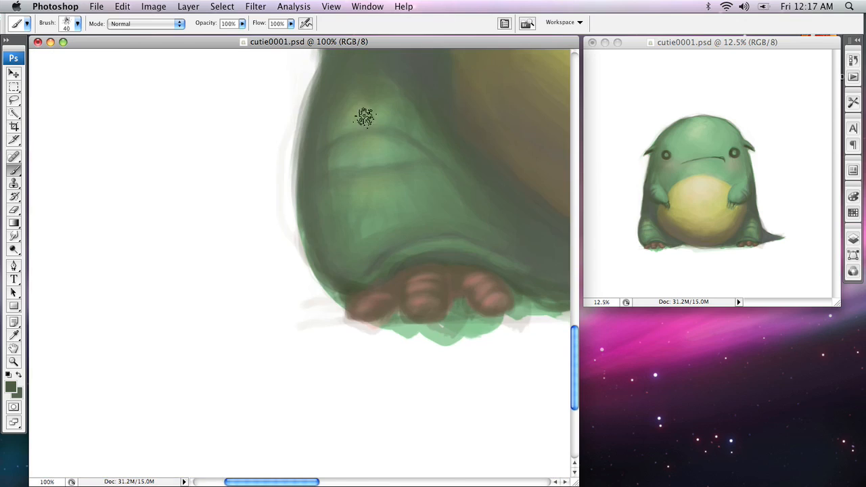
pyautogui.moveTo(370, 99)
pyautogui.mouseDown()
pyautogui.moveTo(371, 162)
pyautogui.moveTo(383, 155)
pyautogui.moveTo(401, 170)
pyautogui.moveTo(390, 162)
pyautogui.moveTo(374, 176)
pyautogui.mouseUp()
pyautogui.keyDown('alt'); pyautogui.click(368, 174); pyautogui.keyUp('alt')
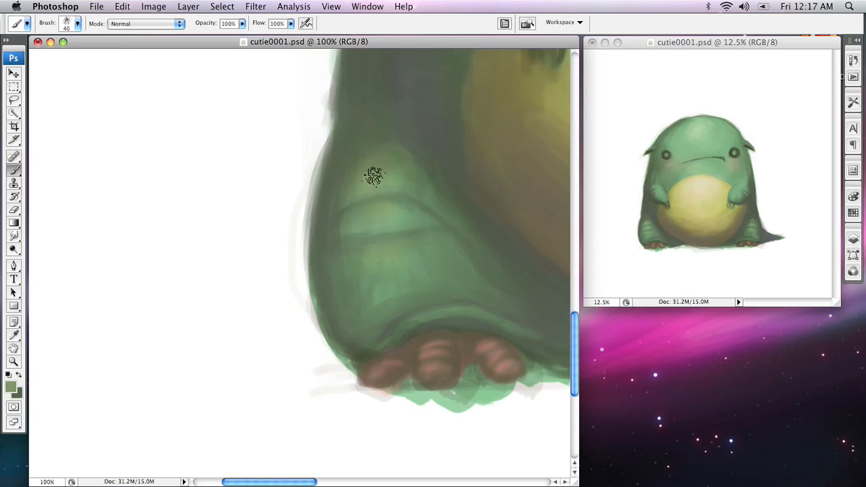
pyautogui.keyDown('alt'); pyautogui.click(373, 130); pyautogui.keyUp('alt')
# Set the foreground colour to a pale yellow and paint highlights on the creased folds of the left arm.
pyautogui.moveTo(391, 135)
pyautogui.mouseDown()
pyautogui.moveTo(338, 218)
pyautogui.moveTo(342, 289)
pyautogui.moveTo(313, 298)
pyautogui.mouseUp()
pyautogui.moveTo(351, 195)
pyautogui.mouseDown()
pyautogui.moveTo(331, 176)
pyautogui.moveTo(328, 151)
pyautogui.mouseUp()
pyautogui.keyDown('alt'); pyautogui.click(271, 242); pyautogui.keyUp('alt')
pyautogui.press('x')
pyautogui.keyDown('alt'); pyautogui.click(294, 246); pyautogui.keyUp('alt')
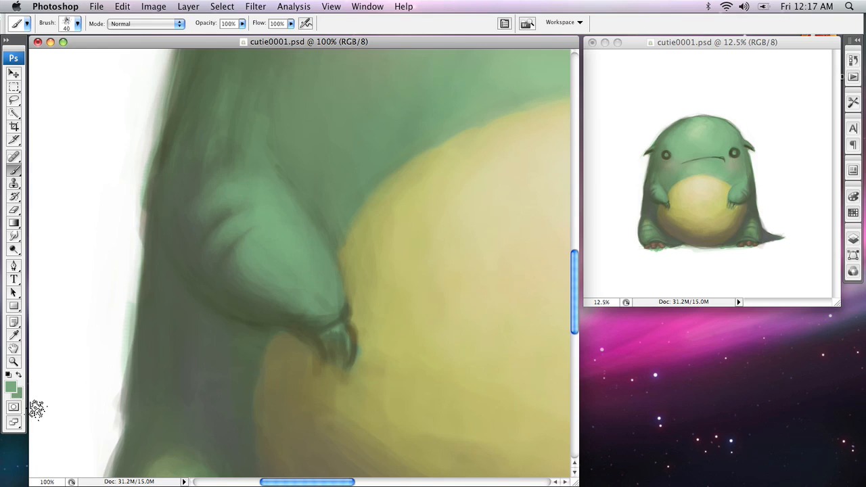
pyautogui.click(11, 387)
pyautogui.click(445, 252)
pyautogui.moveTo(326, 132); pyautogui.dragTo(331, 134)
pyautogui.click(556, 111)
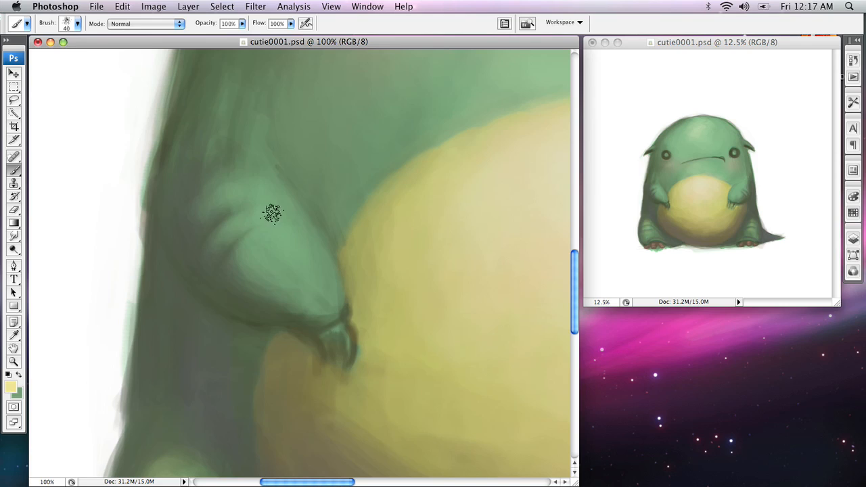
pyautogui.moveTo(217, 213)
pyautogui.mouseDown()
pyautogui.moveTo(255, 187)
pyautogui.moveTo(219, 205)
pyautogui.moveTo(268, 196)
pyautogui.moveTo(236, 189)
pyautogui.mouseUp()
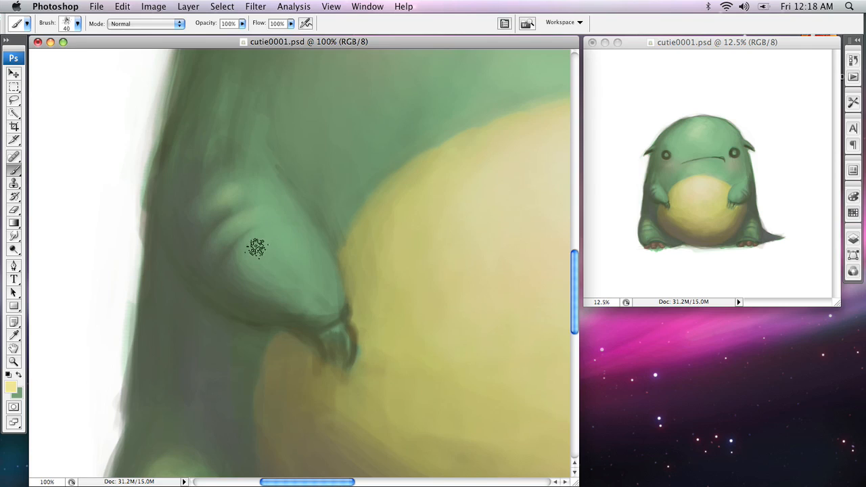
# Paint pale yellow highlights between the elbow creases of the right arm.
pyautogui.moveTo(552, 230)
pyautogui.mouseDown()
pyautogui.moveTo(389, 190)
pyautogui.moveTo(218, 225)
pyautogui.mouseUp()
pyautogui.moveTo(437, 234); pyautogui.dragTo(295, 208)
pyautogui.moveTo(433, 203)
pyautogui.mouseDown()
pyautogui.moveTo(348, 208)
pyautogui.moveTo(386, 217)
pyautogui.moveTo(379, 217)
pyautogui.moveTo(386, 228)
pyautogui.moveTo(338, 195)
pyautogui.mouseUp()
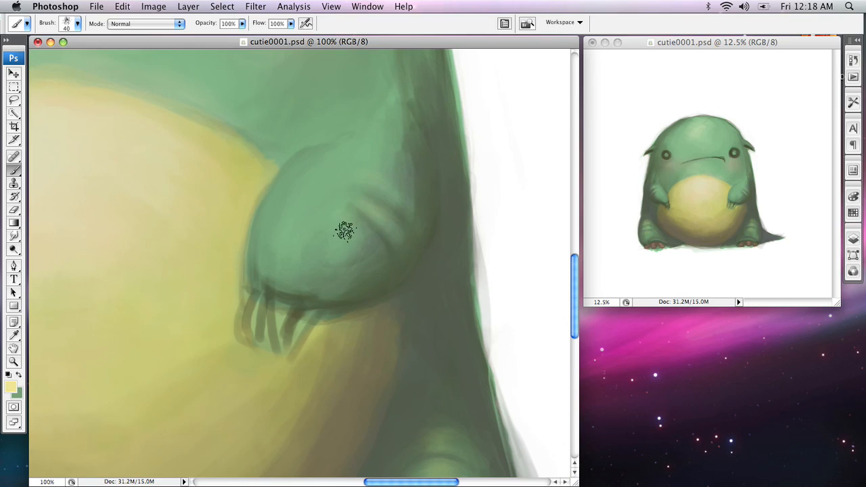
pyautogui.moveTo(314, 195); pyautogui.dragTo(311, 182)
pyautogui.moveTo(271, 293); pyautogui.dragTo(317, 195)
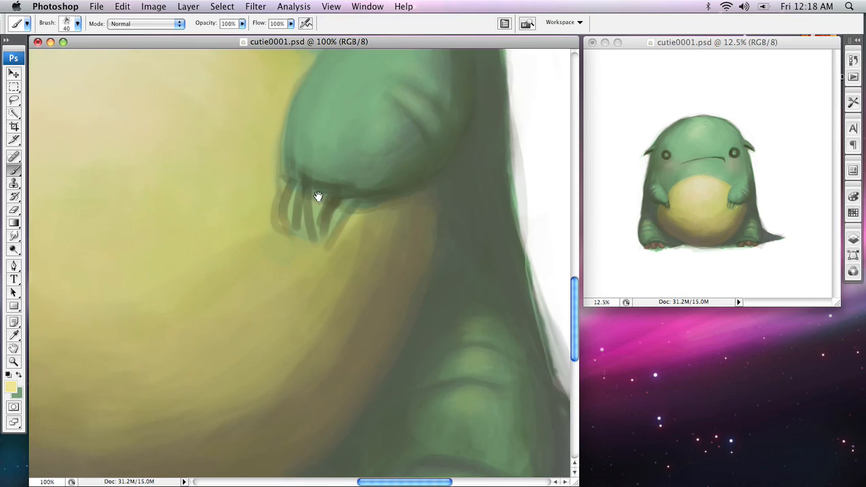
# Magnify the left hand's claws to 300% and reduce the brush to 8 px for detail painting.
pyautogui.moveTo(78, 189); pyautogui.dragTo(309, 234)
pyautogui.moveTo(123, 175); pyautogui.dragTo(286, 158)
pyautogui.moveTo(286, 250); pyautogui.dragTo(400, 232)
pyautogui.moveTo(325, 207); pyautogui.dragTo(183, 450)
pyautogui.moveTo(358, 61); pyautogui.dragTo(286, 246)
pyautogui.moveTo(264, 274); pyautogui.dragTo(451, 89)
pyautogui.press('z')
pyautogui.click(308, 208)
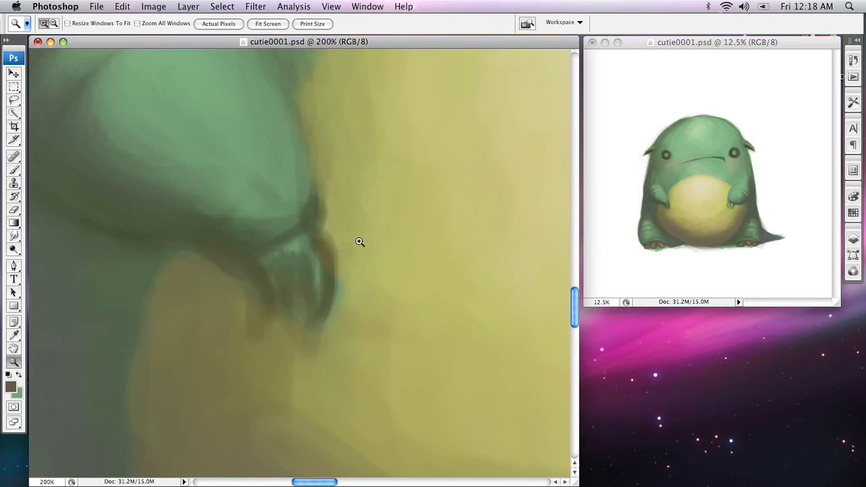
pyautogui.click(338, 240)
pyautogui.press('b')
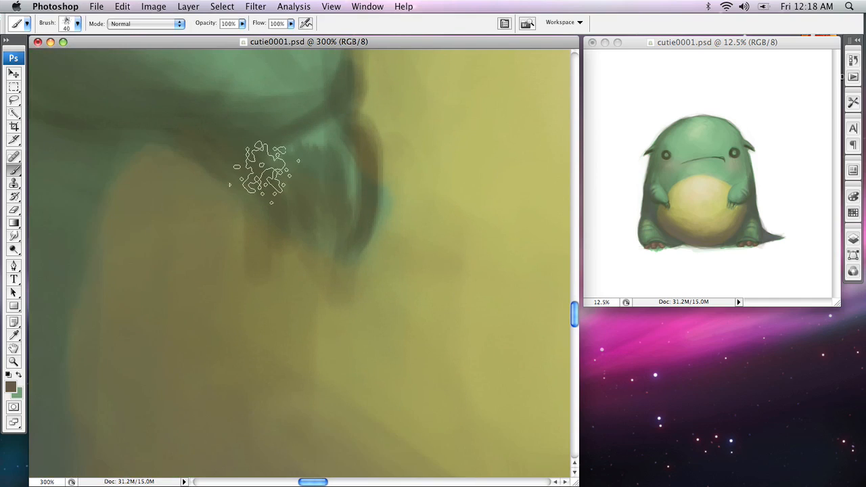
pyautogui.press('[')
pyautogui.press('[')
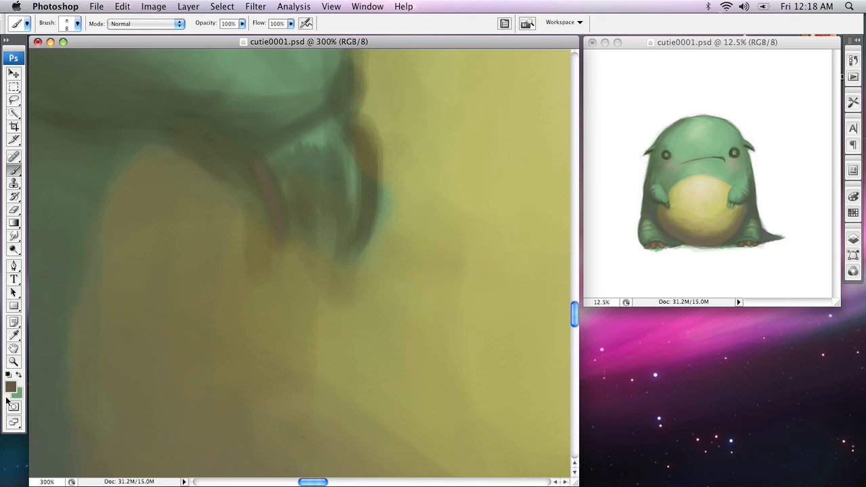
# Mix a near-black brown foreground colour and stroke the outer edge of the left hand's first claw.
pyautogui.click(10, 391)
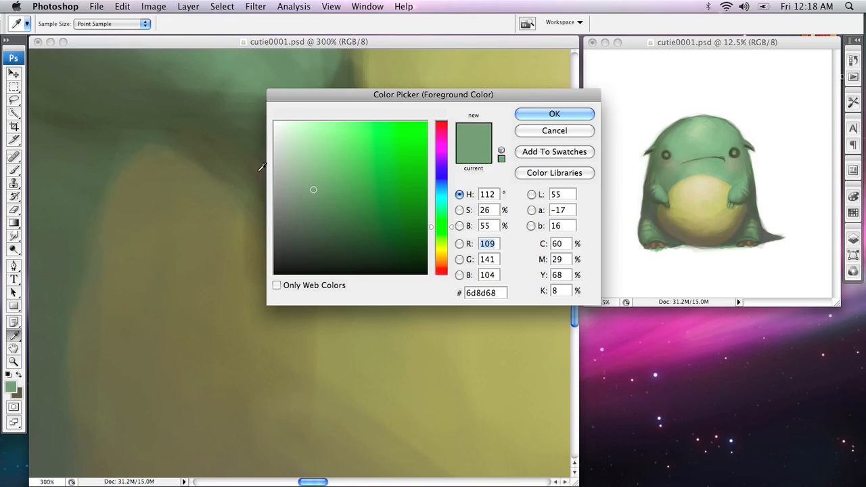
pyautogui.click(263, 169)
pyautogui.moveTo(332, 231); pyautogui.dragTo(374, 247)
pyautogui.moveTo(443, 266)
pyautogui.mouseDown()
pyautogui.moveTo(443, 284)
pyautogui.moveTo(443, 271)
pyautogui.mouseUp()
pyautogui.click(544, 114)
pyautogui.moveTo(253, 171)
pyautogui.mouseDown()
pyautogui.moveTo(274, 203)
pyautogui.moveTo(280, 237)
pyautogui.mouseUp()
pyautogui.click(11, 387)
pyautogui.click(330, 247)
pyautogui.click(544, 114)
pyautogui.moveTo(255, 171)
pyautogui.mouseDown()
pyautogui.moveTo(279, 203)
pyautogui.moveTo(255, 166)
pyautogui.moveTo(280, 242)
pyautogui.mouseUp()
# Outline three curved claws on the left hand in near-black brown and fill them in solidly.
pyautogui.moveTo(260, 164)
pyautogui.mouseDown()
pyautogui.moveTo(319, 123)
pyautogui.moveTo(328, 103)
pyautogui.moveTo(361, 146)
pyautogui.mouseUp()
pyautogui.moveTo(332, 115); pyautogui.dragTo(377, 192)
pyautogui.moveTo(349, 127)
pyautogui.mouseDown()
pyautogui.moveTo(367, 184)
pyautogui.moveTo(366, 171)
pyautogui.moveTo(355, 258)
pyautogui.moveTo(340, 292)
pyautogui.moveTo(357, 238)
pyautogui.mouseUp()
pyautogui.moveTo(332, 151); pyautogui.dragTo(310, 271)
pyautogui.moveTo(332, 188); pyautogui.dragTo(311, 269)
pyautogui.moveTo(323, 223)
pyautogui.mouseDown()
pyautogui.moveTo(296, 147)
pyautogui.moveTo(303, 162)
pyautogui.moveTo(290, 156)
pyautogui.moveTo(284, 221)
pyautogui.moveTo(286, 167)
pyautogui.moveTo(286, 203)
pyautogui.mouseUp()
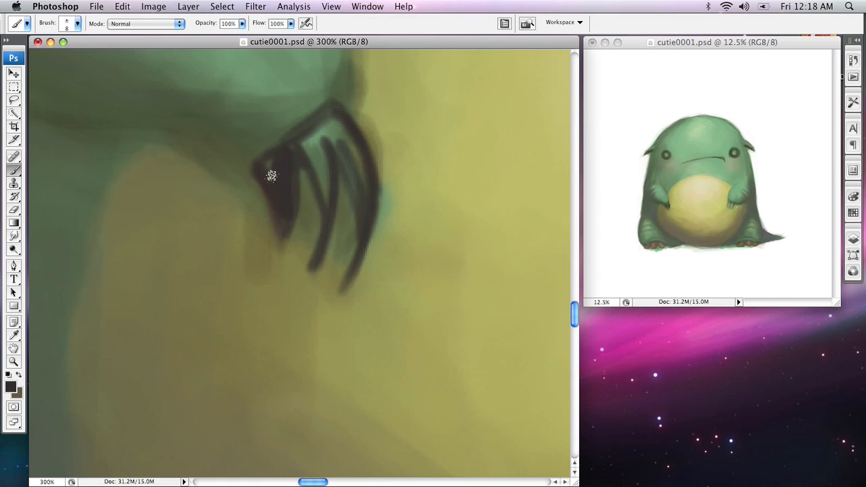
pyautogui.moveTo(271, 165)
pyautogui.mouseDown()
pyautogui.moveTo(313, 138)
pyautogui.moveTo(328, 207)
pyautogui.moveTo(308, 153)
pyautogui.moveTo(325, 229)
pyautogui.moveTo(304, 166)
pyautogui.moveTo(315, 250)
pyautogui.moveTo(309, 184)
pyautogui.moveTo(329, 160)
pyautogui.moveTo(325, 127)
pyautogui.moveTo(312, 141)
pyautogui.moveTo(308, 131)
pyautogui.moveTo(331, 117)
pyautogui.moveTo(328, 138)
pyautogui.moveTo(363, 172)
pyautogui.mouseUp()
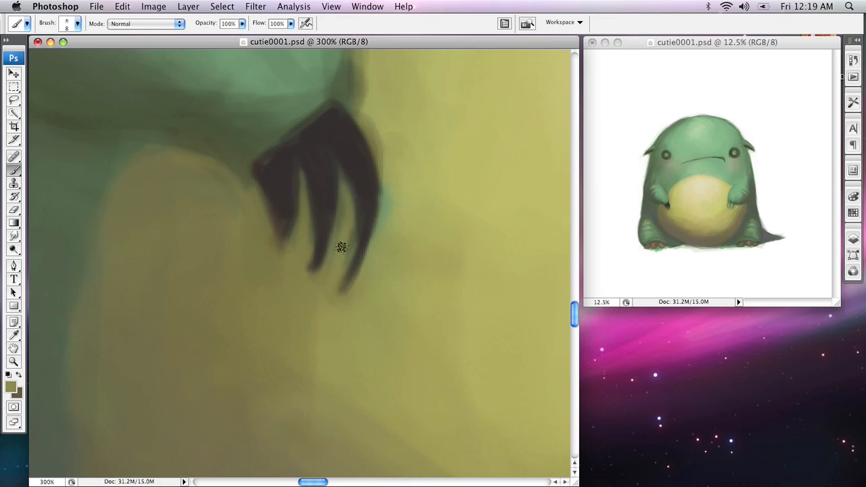
# Clean up the belly area between and around the left hand's dark claws with sampled olive tones.
pyautogui.moveTo(378, 196); pyautogui.dragTo(365, 113)
pyautogui.moveTo(540, 236); pyautogui.dragTo(81, 230)
pyautogui.moveTo(406, 240)
pyautogui.mouseDown()
pyautogui.moveTo(247, 242)
pyautogui.moveTo(67, 223)
pyautogui.mouseUp()
pyautogui.moveTo(555, 203)
pyautogui.mouseDown()
pyautogui.moveTo(243, 189)
pyautogui.moveTo(65, 226)
pyautogui.mouseUp()
pyautogui.moveTo(504, 140); pyautogui.dragTo(386, 270)
pyautogui.moveTo(359, 213); pyautogui.dragTo(347, 149)
pyautogui.press('x')
pyautogui.moveTo(299, 135); pyautogui.dragTo(264, 230)
pyautogui.moveTo(136, 284); pyautogui.dragTo(542, 285)
pyautogui.moveTo(81, 338)
pyautogui.mouseDown()
pyautogui.moveTo(242, 338)
pyautogui.moveTo(541, 284)
pyautogui.mouseUp()
pyautogui.moveTo(82, 284); pyautogui.dragTo(555, 271)
pyautogui.moveTo(47, 255); pyautogui.dragTo(447, 258)
pyautogui.press('x')
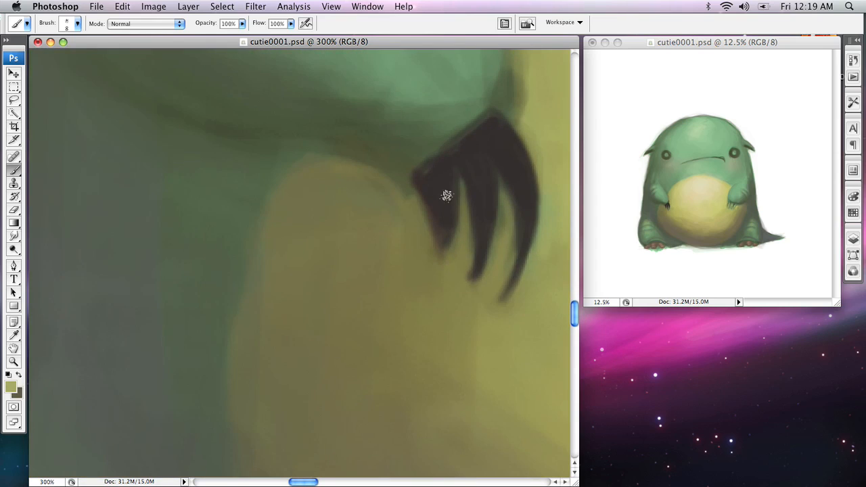
# Outline three long curved claws on the right hand in near-black brown with the 8 px brush.
pyautogui.moveTo(480, 150); pyautogui.dragTo(101, 150)
pyautogui.moveTo(417, 250); pyautogui.dragTo(122, 189)
pyautogui.moveTo(562, 278); pyautogui.dragTo(88, 166)
pyautogui.moveTo(548, 230); pyautogui.dragTo(251, 183)
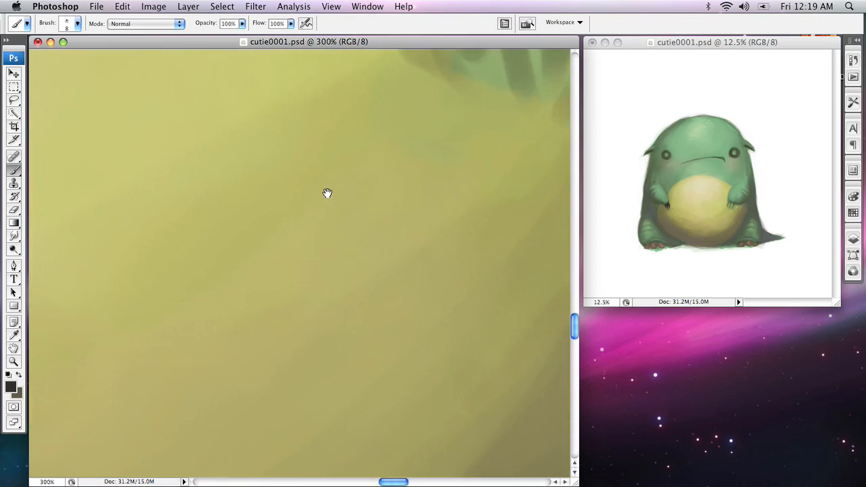
pyautogui.moveTo(494, 193); pyautogui.dragTo(284, 190)
pyautogui.moveTo(250, 74)
pyautogui.mouseDown()
pyautogui.moveTo(280, 198)
pyautogui.moveTo(329, 251)
pyautogui.mouseUp()
pyautogui.moveTo(282, 144)
pyautogui.mouseDown()
pyautogui.moveTo(262, 186)
pyautogui.moveTo(256, 307)
pyautogui.moveTo(266, 325)
pyautogui.moveTo(286, 169)
pyautogui.moveTo(255, 283)
pyautogui.moveTo(276, 197)
pyautogui.moveTo(265, 303)
pyautogui.moveTo(271, 223)
pyautogui.moveTo(274, 332)
pyautogui.moveTo(262, 271)
pyautogui.moveTo(274, 344)
pyautogui.moveTo(272, 248)
pyautogui.moveTo(310, 175)
pyautogui.moveTo(327, 238)
pyautogui.moveTo(310, 176)
pyautogui.moveTo(328, 301)
pyautogui.moveTo(306, 194)
pyautogui.moveTo(346, 349)
pyautogui.mouseUp()
pyautogui.moveTo(331, 203)
pyautogui.mouseDown()
pyautogui.moveTo(337, 318)
pyautogui.moveTo(346, 219)
pyautogui.moveTo(361, 197)
pyautogui.moveTo(415, 310)
pyautogui.moveTo(385, 238)
pyautogui.moveTo(419, 295)
pyautogui.moveTo(409, 206)
pyautogui.moveTo(388, 191)
pyautogui.moveTo(405, 191)
pyautogui.moveTo(403, 181)
pyautogui.moveTo(317, 158)
pyautogui.moveTo(287, 161)
pyautogui.mouseUp()
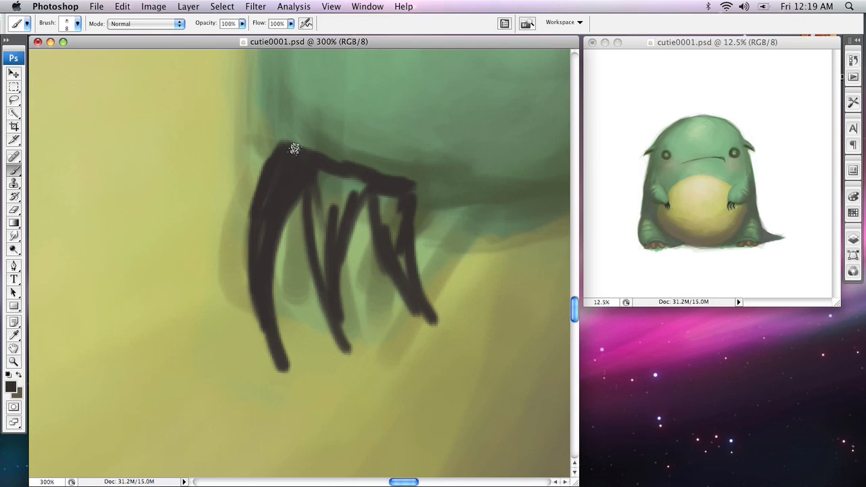
# Fill the right hand's claws with near-black brown and extend their base along the hand's lower edge.
pyautogui.moveTo(406, 233); pyautogui.dragTo(397, 254)
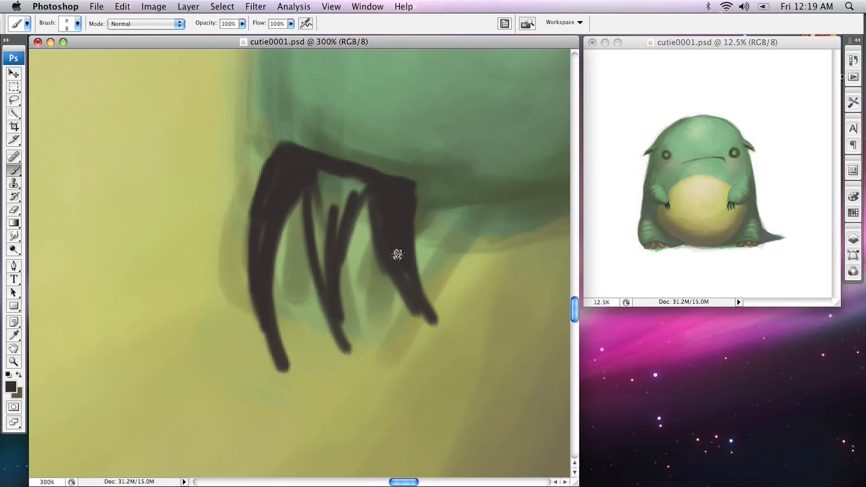
pyautogui.moveTo(366, 189)
pyautogui.mouseDown()
pyautogui.moveTo(347, 209)
pyautogui.moveTo(347, 187)
pyautogui.moveTo(336, 181)
pyautogui.moveTo(324, 238)
pyautogui.moveTo(319, 178)
pyautogui.moveTo(312, 203)
pyautogui.moveTo(313, 192)
pyautogui.moveTo(331, 277)
pyautogui.mouseUp()
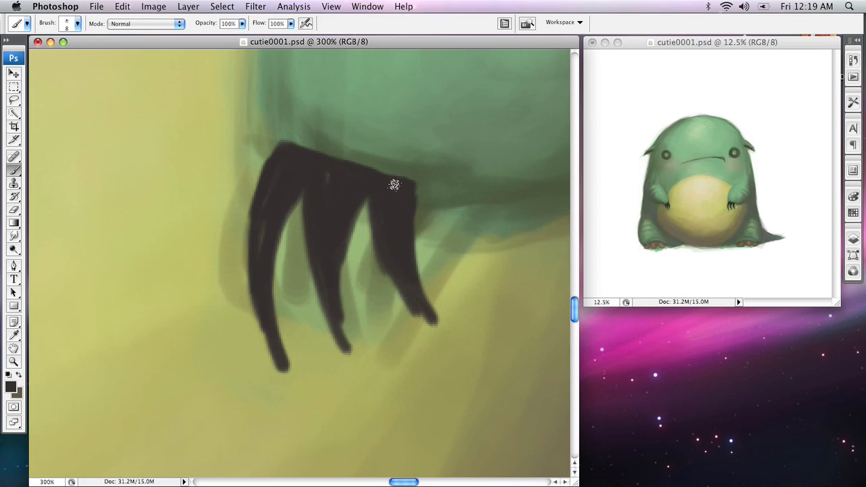
pyautogui.moveTo(423, 187)
pyautogui.mouseDown()
pyautogui.moveTo(337, 204)
pyautogui.moveTo(355, 207)
pyautogui.mouseUp()
# Cover the stray green patches beneath the right forearm with yellow-green sampled from the belly.
pyautogui.moveTo(360, 270)
pyautogui.mouseDown()
pyautogui.moveTo(334, 246)
pyautogui.moveTo(344, 300)
pyautogui.moveTo(338, 228)
pyautogui.moveTo(407, 223)
pyautogui.moveTo(378, 226)
pyautogui.moveTo(372, 249)
pyautogui.moveTo(367, 236)
pyautogui.moveTo(353, 236)
pyautogui.mouseUp()
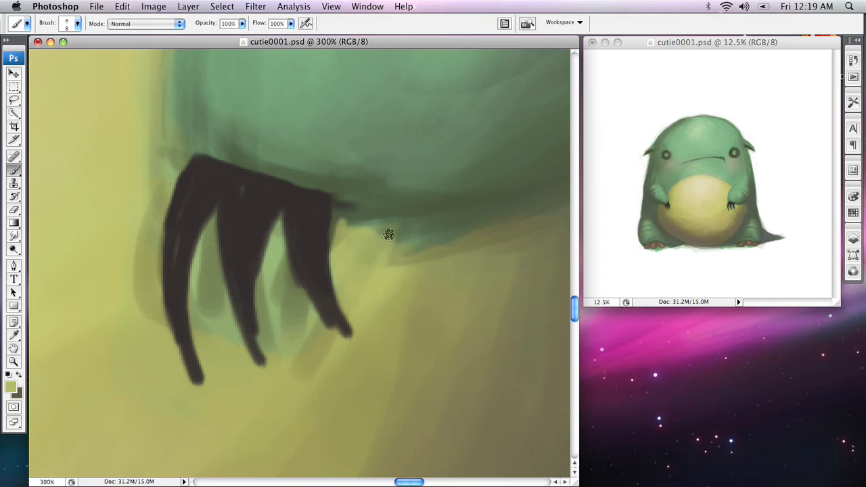
pyautogui.hscroll(5, 406, 236)
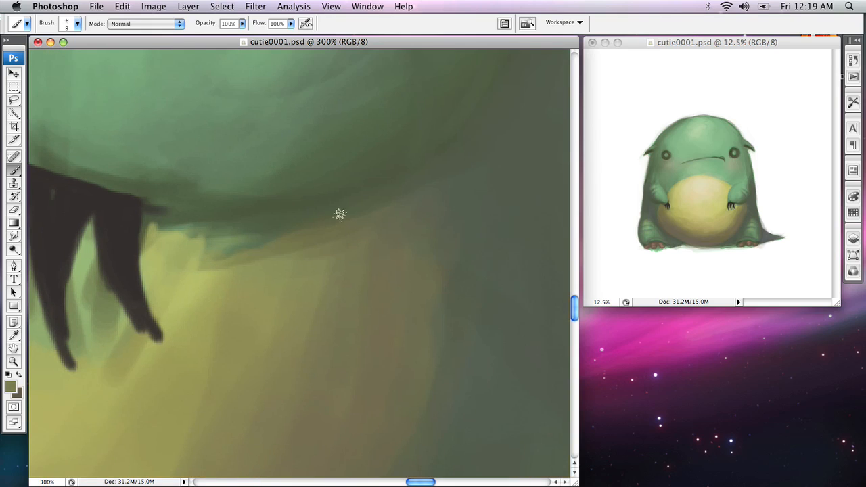
pyautogui.hscroll(-3, 286, 223)
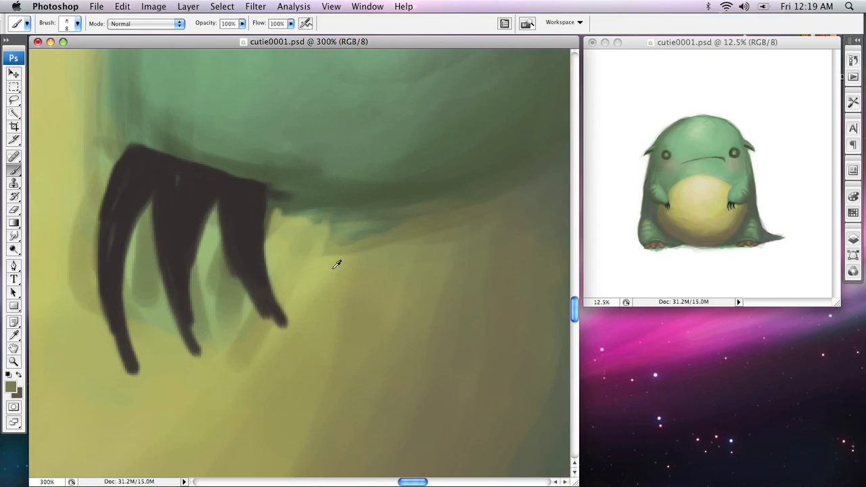
pyautogui.moveTo(319, 256)
pyautogui.mouseDown()
pyautogui.moveTo(336, 238)
pyautogui.moveTo(336, 216)
pyautogui.mouseUp()
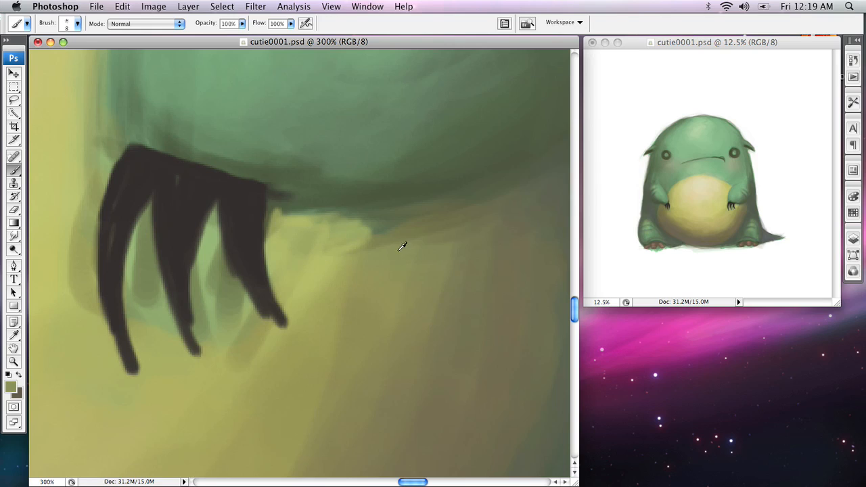
# Blend the belly area beneath the right forearm with a 30 px brush and sampled olive-brown tones.
pyautogui.press(']')
pyautogui.press(']')
pyautogui.keyDown('alt'); pyautogui.click(464, 212); pyautogui.keyUp('alt')
pyautogui.moveTo(406, 233)
pyautogui.mouseDown()
pyautogui.moveTo(381, 245)
pyautogui.moveTo(394, 222)
pyautogui.moveTo(379, 227)
pyautogui.moveTo(329, 309)
pyautogui.moveTo(303, 247)
pyautogui.moveTo(280, 228)
pyautogui.moveTo(305, 324)
pyautogui.mouseUp()
pyautogui.keyDown('alt'); pyautogui.click(370, 284); pyautogui.keyUp('alt')
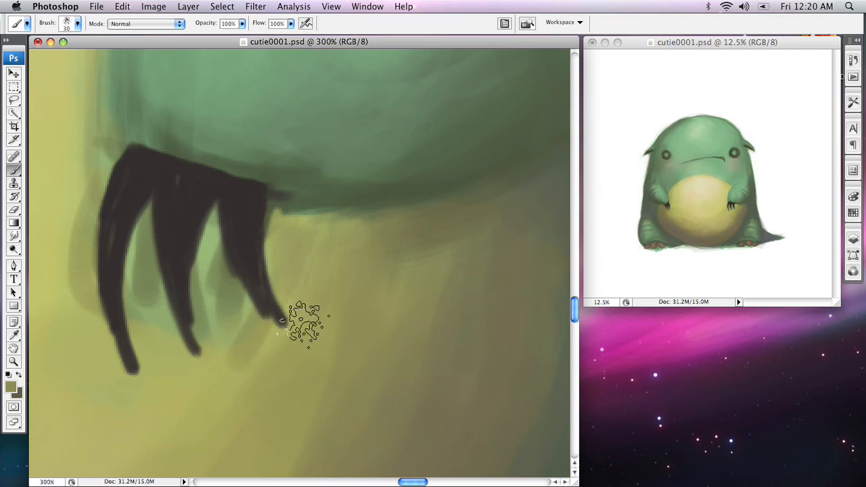
# Paint over the old claw sketch outside the right hand's outer claw with belly yellow, using a 10 px brush.
pyautogui.press('[')
pyautogui.press('[')
pyautogui.press('space')
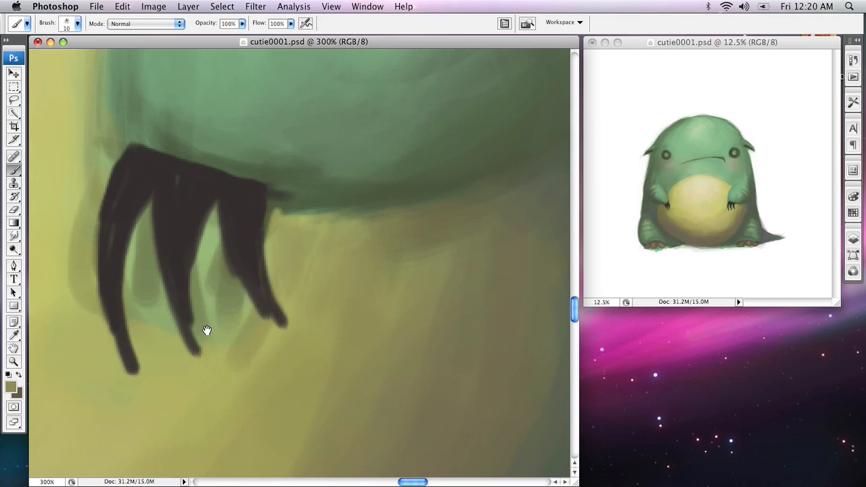
pyautogui.moveTo(207, 330); pyautogui.dragTo(364, 332)
pyautogui.moveTo(236, 122); pyautogui.dragTo(234, 247)
pyautogui.moveTo(253, 166); pyautogui.dragTo(247, 307)
pyautogui.moveTo(241, 195); pyautogui.dragTo(235, 282)
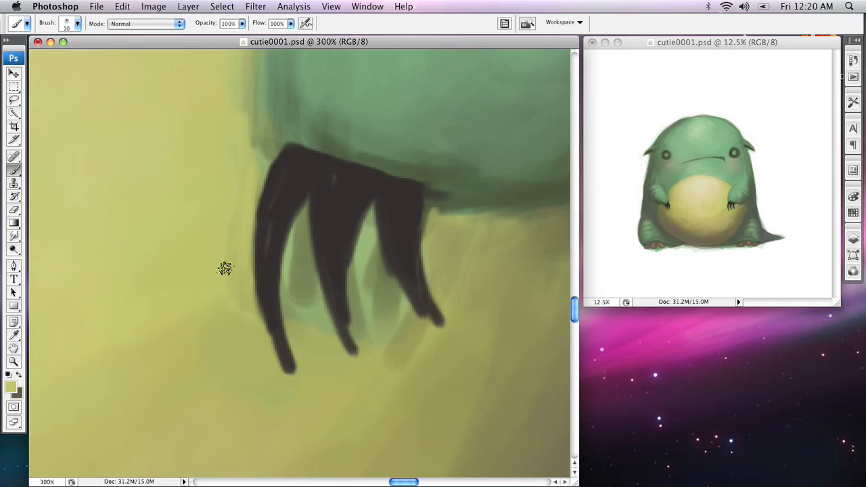
pyautogui.moveTo(338, 276); pyautogui.dragTo(307, 252)
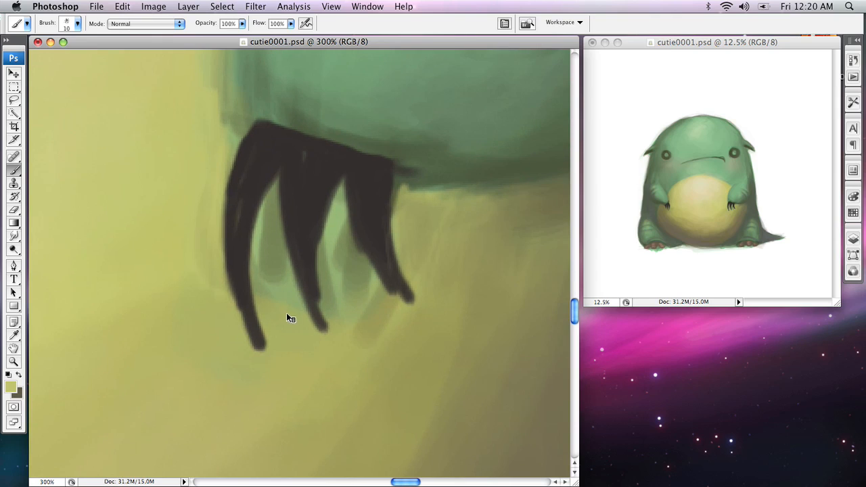
# Paint over the green patches between the right hand's claws with sampled belly yellow-green, using a 10 px brush, and clean up the claw edges.
pyautogui.moveTo(270, 301); pyautogui.dragTo(262, 213)
pyautogui.moveTo(263, 245)
pyautogui.mouseDown()
pyautogui.moveTo(267, 207)
pyautogui.moveTo(274, 277)
pyautogui.mouseUp()
pyautogui.moveTo(275, 211)
pyautogui.mouseDown()
pyautogui.moveTo(285, 291)
pyautogui.moveTo(294, 295)
pyautogui.mouseUp()
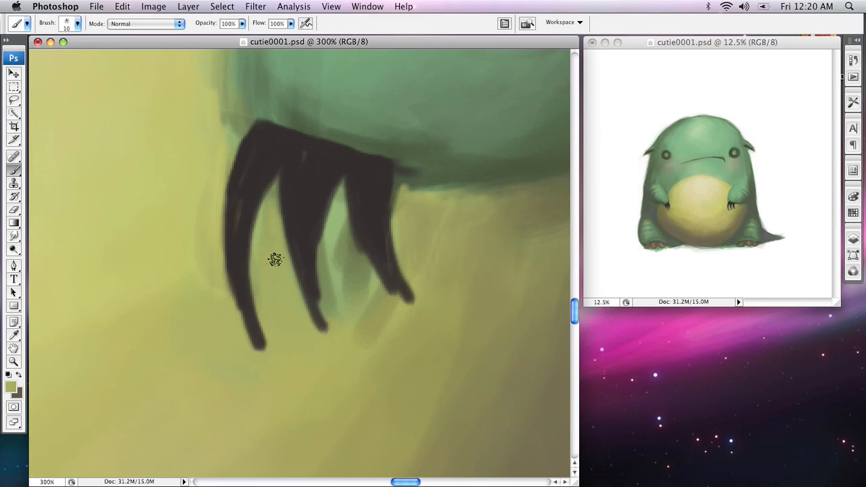
pyautogui.moveTo(343, 315)
pyautogui.mouseDown()
pyautogui.moveTo(326, 234)
pyautogui.moveTo(340, 197)
pyautogui.moveTo(373, 300)
pyautogui.moveTo(341, 201)
pyautogui.moveTo(381, 291)
pyautogui.mouseUp()
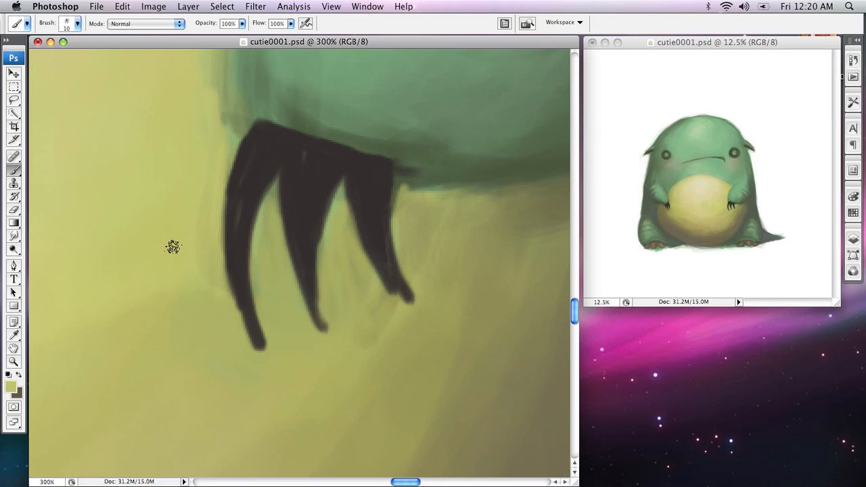
pyautogui.moveTo(297, 147); pyautogui.dragTo(308, 274)
pyautogui.moveTo(232, 169)
pyautogui.mouseDown()
pyautogui.moveTo(246, 356)
pyautogui.moveTo(231, 233)
pyautogui.mouseUp()
pyautogui.moveTo(295, 166); pyautogui.dragTo(247, 263)
# Choose a muted reddish brown and brush soft lengthwise highlights down the right hand's three claws at 10 px.
pyautogui.press('z')
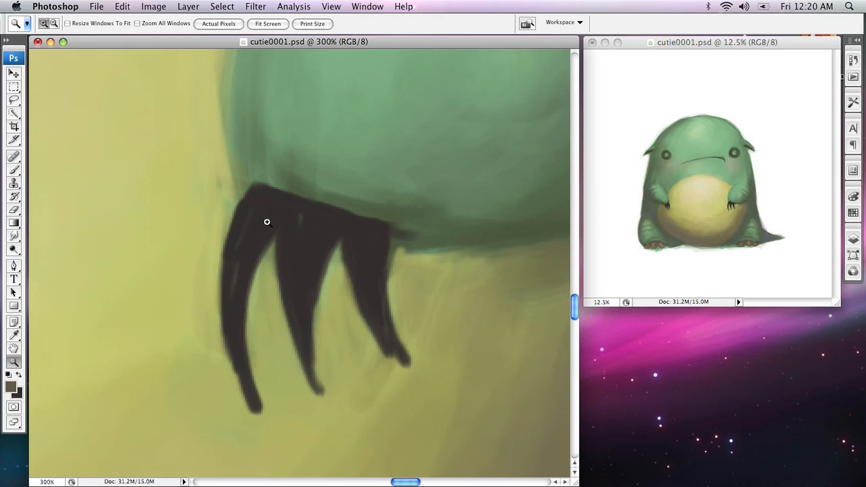
pyautogui.click(9, 388)
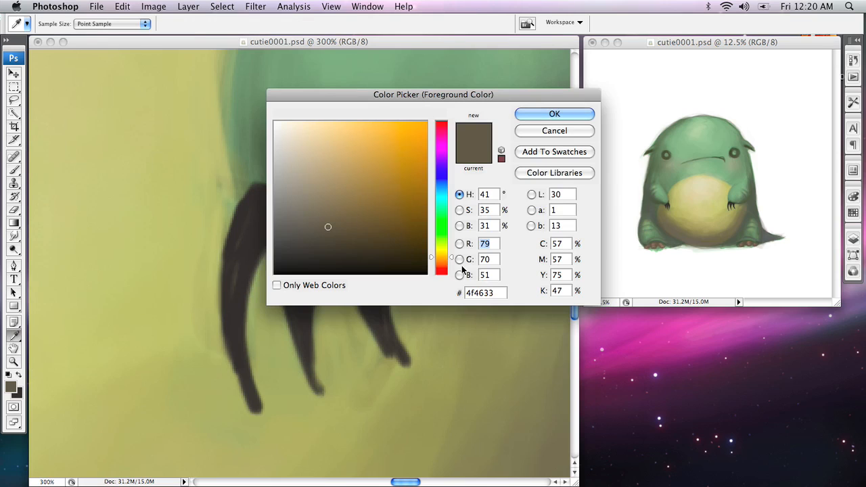
pyautogui.moveTo(449, 258); pyautogui.dragTo(447, 271)
pyautogui.click(352, 207)
pyautogui.moveTo(352, 207); pyautogui.dragTo(329, 189)
pyautogui.press('Return')
pyautogui.press('b')
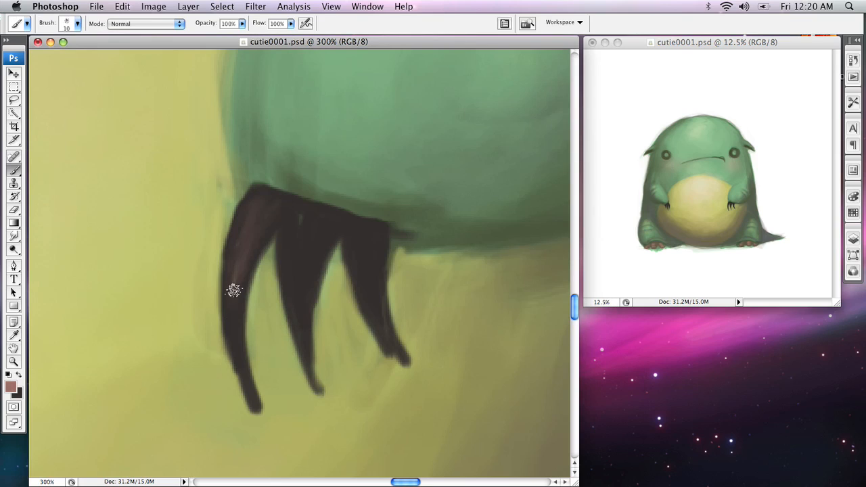
pyautogui.moveTo(252, 232); pyautogui.dragTo(245, 362)
pyautogui.moveTo(300, 212)
pyautogui.mouseDown()
pyautogui.moveTo(301, 316)
pyautogui.moveTo(318, 363)
pyautogui.mouseUp()
pyautogui.moveTo(343, 207)
pyautogui.mouseDown()
pyautogui.moveTo(376, 257)
pyautogui.moveTo(380, 305)
pyautogui.mouseUp()
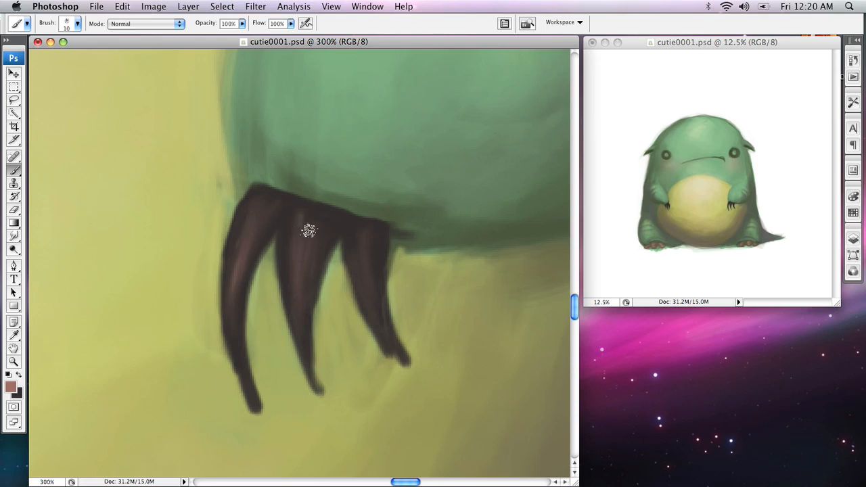
# Add short reddish-brown crosswise bands near the base of each claw on the right hand.
pyautogui.moveTo(320, 224)
pyautogui.mouseDown()
pyautogui.moveTo(297, 226)
pyautogui.moveTo(324, 240)
pyautogui.moveTo(294, 251)
pyautogui.mouseUp()
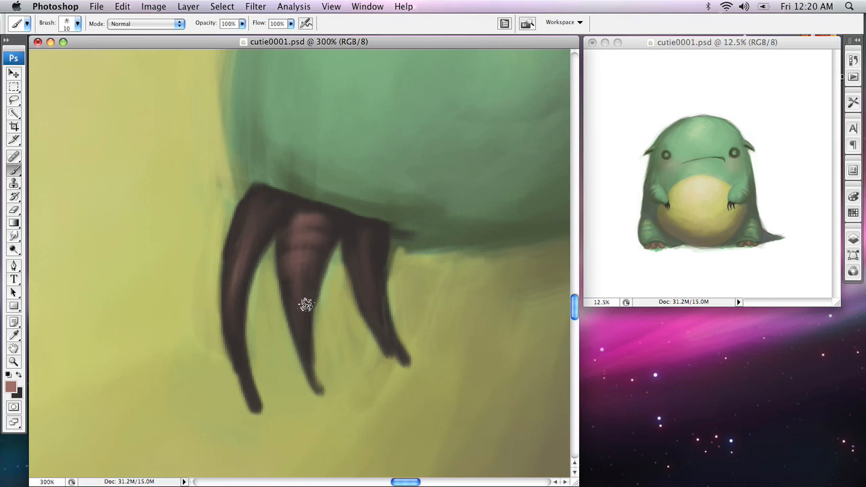
pyautogui.moveTo(260, 201)
pyautogui.mouseDown()
pyautogui.moveTo(246, 226)
pyautogui.moveTo(266, 227)
pyautogui.moveTo(236, 248)
pyautogui.moveTo(231, 284)
pyautogui.mouseUp()
pyautogui.moveTo(373, 249)
pyautogui.mouseDown()
pyautogui.moveTo(354, 246)
pyautogui.moveTo(374, 282)
pyautogui.mouseUp()
pyautogui.moveTo(356, 236)
pyautogui.mouseDown()
pyautogui.moveTo(371, 240)
pyautogui.moveTo(340, 249)
pyautogui.mouseUp()
# Paint matching reddish-brown highlights and bands on the left hand's claws.
pyautogui.moveTo(192, 304); pyautogui.dragTo(541, 250)
pyautogui.moveTo(54, 277); pyautogui.dragTo(569, 316)
pyautogui.moveTo(81, 257); pyautogui.dragTo(326, 178)
pyautogui.moveTo(295, 238)
pyautogui.mouseDown()
pyautogui.moveTo(306, 288)
pyautogui.moveTo(298, 245)
pyautogui.mouseUp()
pyautogui.moveTo(325, 213)
pyautogui.mouseDown()
pyautogui.moveTo(337, 212)
pyautogui.moveTo(349, 232)
pyautogui.moveTo(350, 263)
pyautogui.mouseUp()
pyautogui.moveTo(354, 207)
pyautogui.mouseDown()
pyautogui.moveTo(347, 196)
pyautogui.moveTo(373, 205)
pyautogui.moveTo(389, 258)
pyautogui.mouseUp()
# Start tinting the left ear with the same reddish brown, using the brush enlarged to 45 px.
pyautogui.press('space')
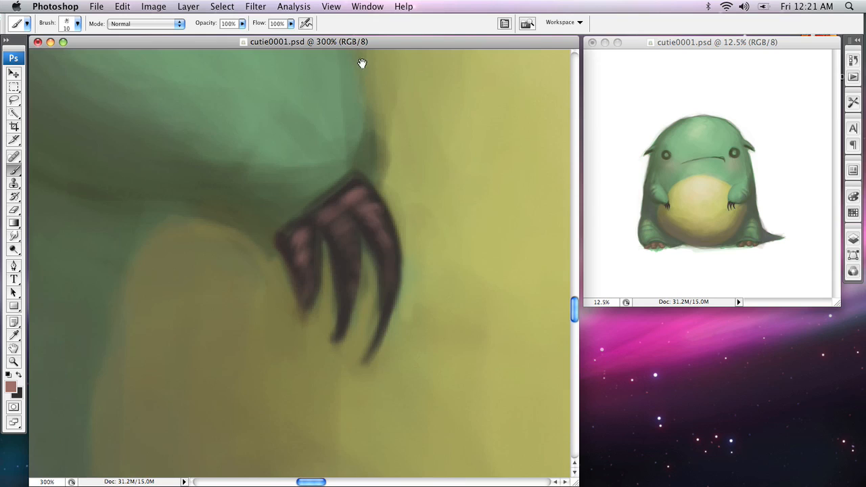
pyautogui.moveTo(361, 63); pyautogui.dragTo(409, 475)
pyautogui.moveTo(223, 68); pyautogui.dragTo(277, 161)
pyautogui.moveTo(367, 249); pyautogui.dragTo(333, 210)
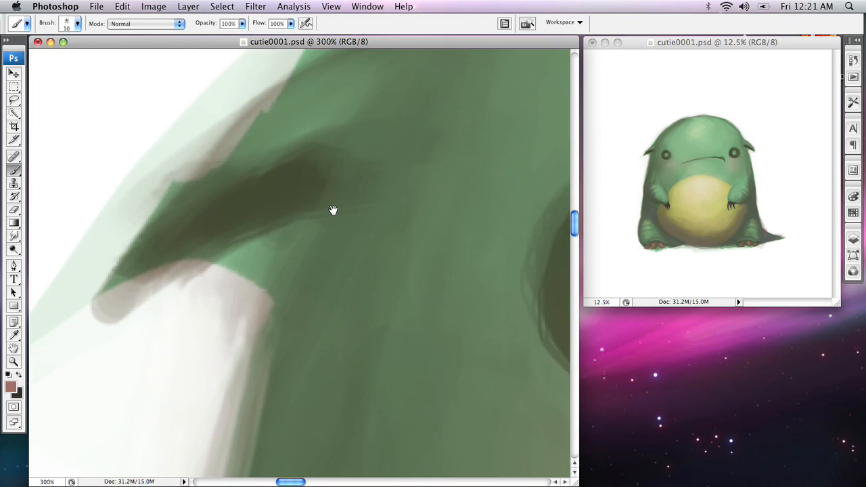
pyautogui.press(']')
pyautogui.press(']')
pyautogui.press(']')
pyautogui.press(']')
pyautogui.press(']')
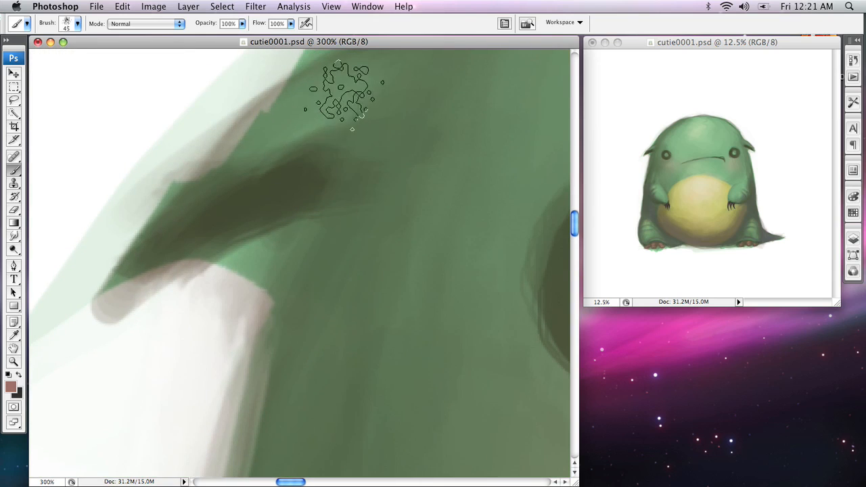
pyautogui.moveTo(346, 93)
pyautogui.mouseDown()
pyautogui.moveTo(233, 199)
pyautogui.moveTo(186, 220)
pyautogui.moveTo(341, 78)
pyautogui.moveTo(169, 244)
pyautogui.moveTo(230, 217)
pyautogui.moveTo(335, 135)
pyautogui.mouseUp()
# Tint the right ear reddish brown with the 45 px brush and build up the same tint along the left ear.
pyautogui.moveTo(436, 207); pyautogui.dragTo(88, 325)
pyautogui.moveTo(438, 310); pyautogui.dragTo(25, 309)
pyautogui.moveTo(474, 251); pyautogui.dragTo(1, 274)
pyautogui.moveTo(220, 179)
pyautogui.mouseDown()
pyautogui.moveTo(296, 251)
pyautogui.moveTo(405, 309)
pyautogui.moveTo(454, 358)
pyautogui.moveTo(464, 338)
pyautogui.moveTo(251, 155)
pyautogui.moveTo(507, 358)
pyautogui.moveTo(261, 203)
pyautogui.moveTo(518, 402)
pyautogui.moveTo(277, 237)
pyautogui.moveTo(237, 199)
pyautogui.moveTo(212, 142)
pyautogui.moveTo(406, 280)
pyautogui.moveTo(474, 345)
pyautogui.moveTo(347, 301)
pyautogui.mouseUp()
pyautogui.press('space')
pyautogui.moveTo(93, 250)
pyautogui.mouseDown()
pyautogui.moveTo(431, 338)
pyautogui.moveTo(541, 298)
pyautogui.mouseUp()
pyautogui.moveTo(101, 271)
pyautogui.mouseDown()
pyautogui.moveTo(476, 198)
pyautogui.moveTo(191, 219)
pyautogui.mouseUp()
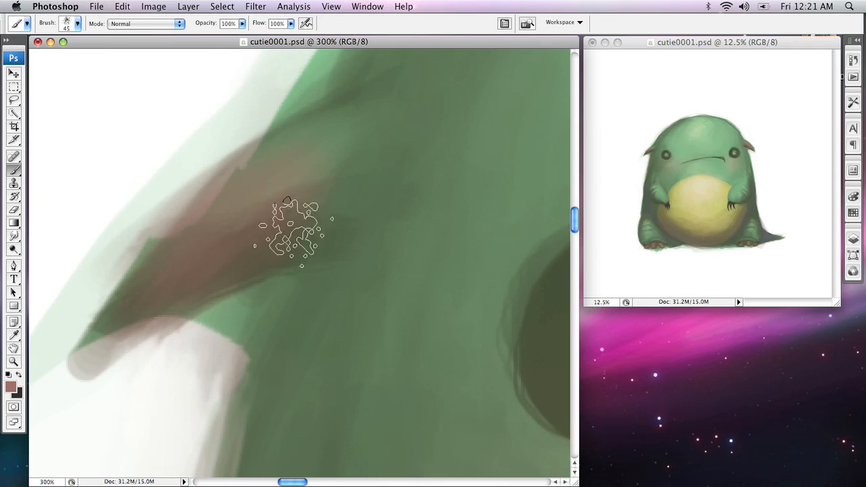
pyautogui.click(10, 387)
pyautogui.moveTo(329, 191); pyautogui.dragTo(307, 217)
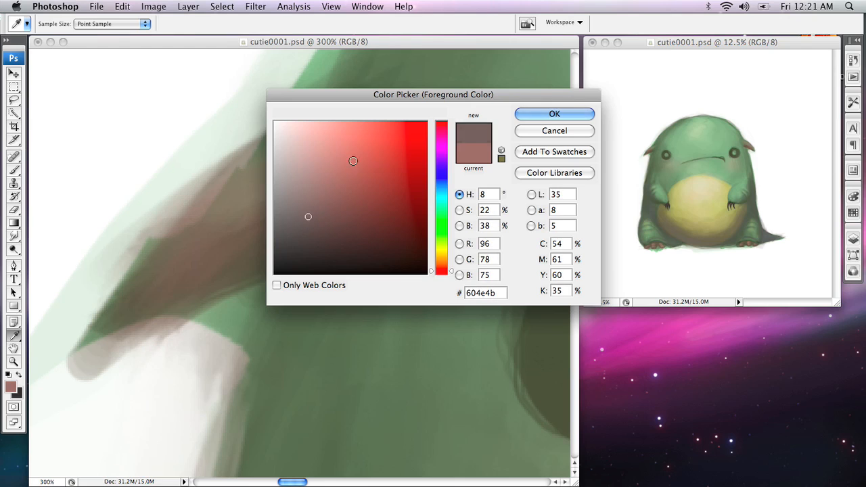
pyautogui.click(561, 113)
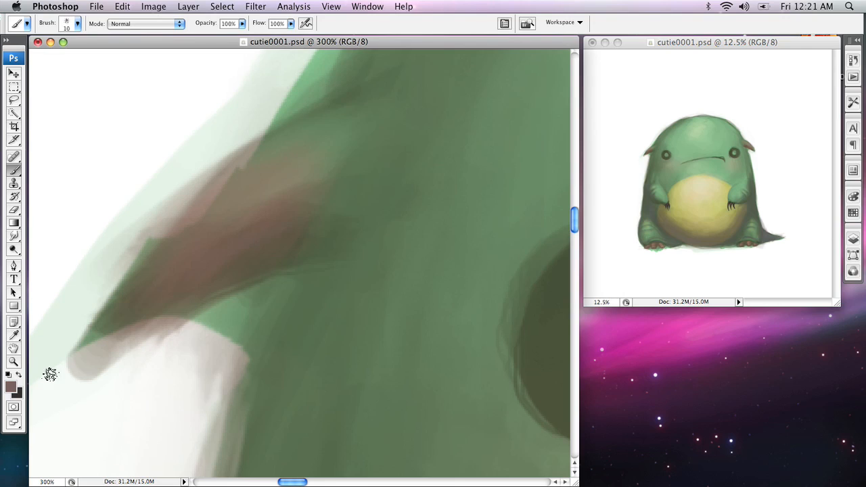
# Set the foreground color to near-black brown #2c2524 and shade the left ear's underside with a 20 px brush.
pyautogui.click(11, 388)
pyautogui.click(301, 248)
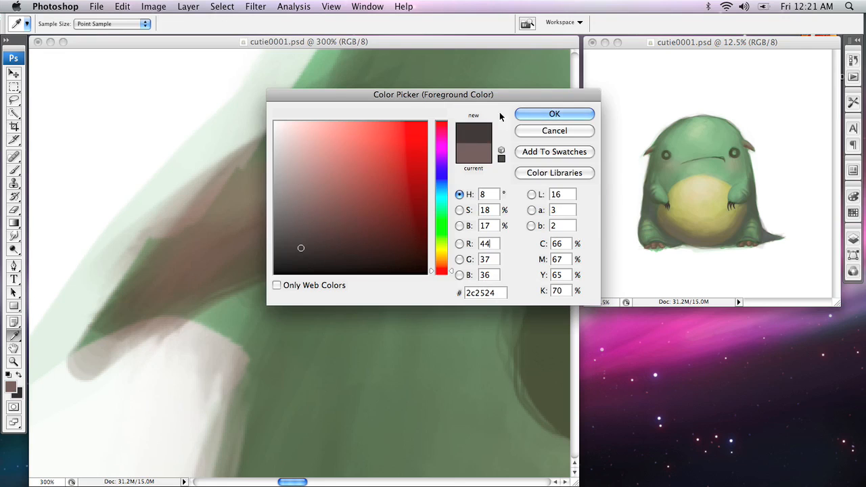
pyautogui.click(554, 114)
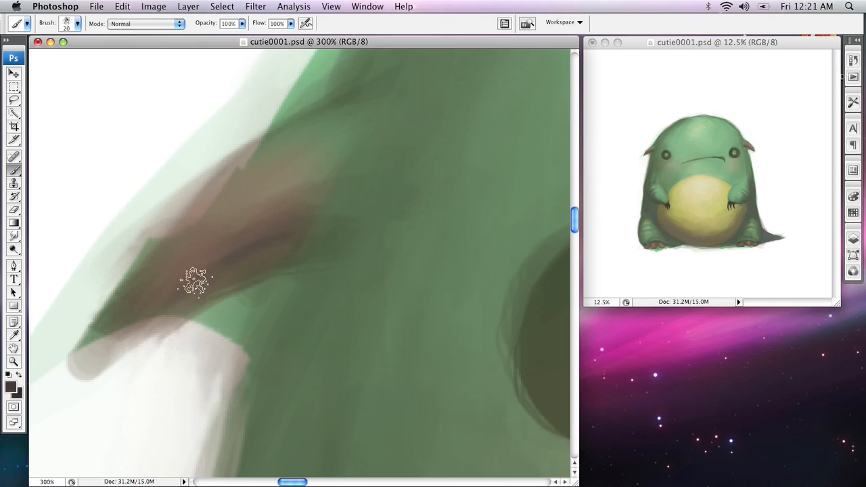
# Shade the underside of the right ear with the near-black brown, using the 20 px brush.
pyautogui.moveTo(417, 351); pyautogui.dragTo(31, 369)
pyautogui.moveTo(439, 311); pyautogui.dragTo(31, 369)
pyautogui.moveTo(426, 341); pyautogui.dragTo(52, 375)
pyautogui.moveTo(389, 324); pyautogui.dragTo(33, 337)
pyautogui.moveTo(347, 304); pyautogui.dragTo(20, 318)
pyautogui.moveTo(406, 277); pyautogui.dragTo(3, 298)
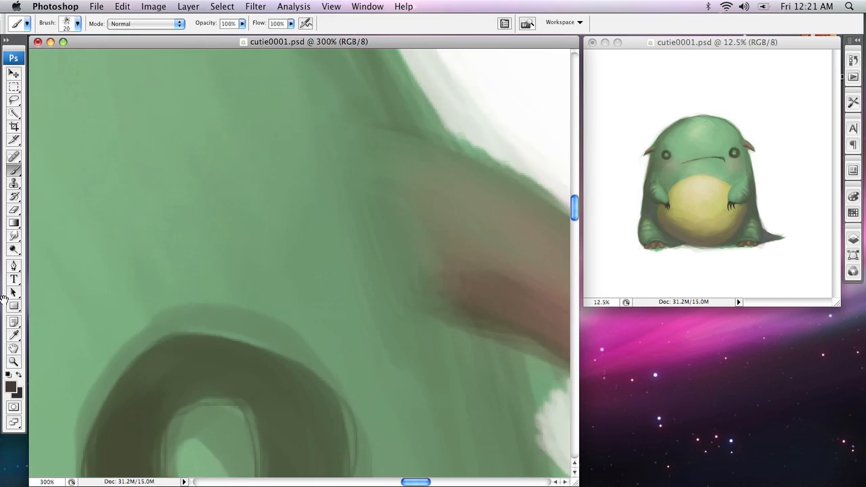
pyautogui.moveTo(412, 325); pyautogui.dragTo(196, 197)
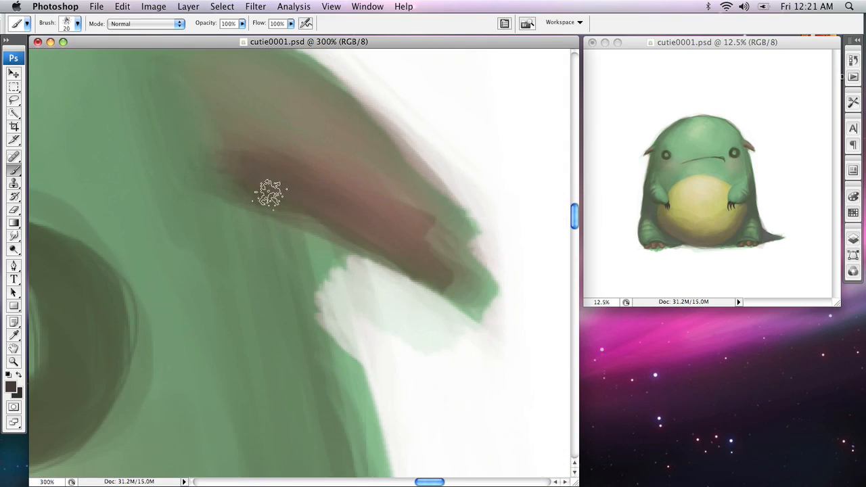
pyautogui.moveTo(278, 162)
pyautogui.mouseDown()
pyautogui.moveTo(383, 236)
pyautogui.moveTo(369, 280)
pyautogui.moveTo(326, 249)
pyautogui.mouseUp()
pyautogui.moveTo(398, 195); pyautogui.dragTo(382, 146)
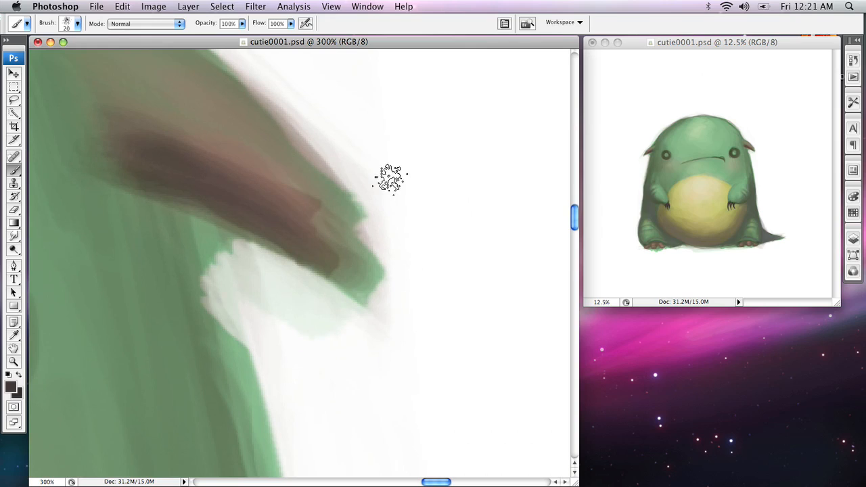
# Switch to a soft round brush in salmon #ff806b and glaze the right ear's tip, enlarging the brush from 45 to 90 px.
pyautogui.rightClick(407, 116)
pyautogui.click(490, 345)
pyautogui.click(14, 393)
pyautogui.moveTo(328, 145)
pyautogui.mouseDown()
pyautogui.moveTo(347, 106)
pyautogui.moveTo(361, 105)
pyautogui.mouseUp()
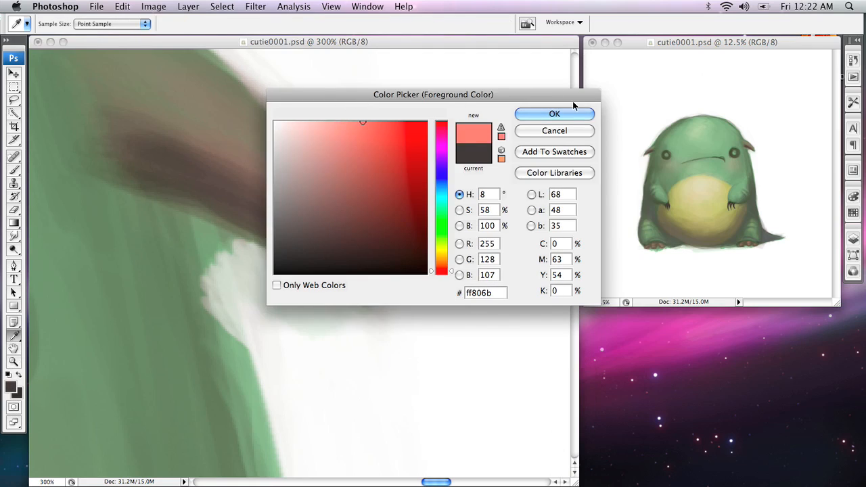
pyautogui.press('Return')
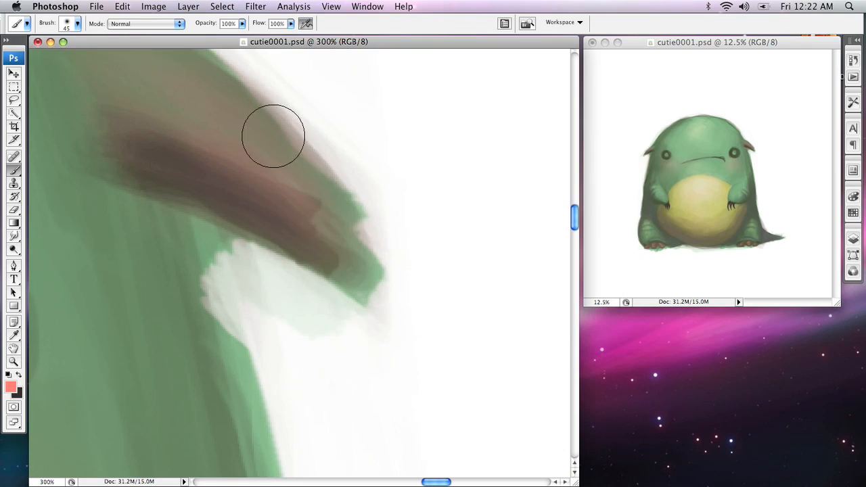
pyautogui.moveTo(368, 296)
pyautogui.mouseDown()
pyautogui.moveTo(252, 126)
pyautogui.moveTo(399, 277)
pyautogui.mouseUp()
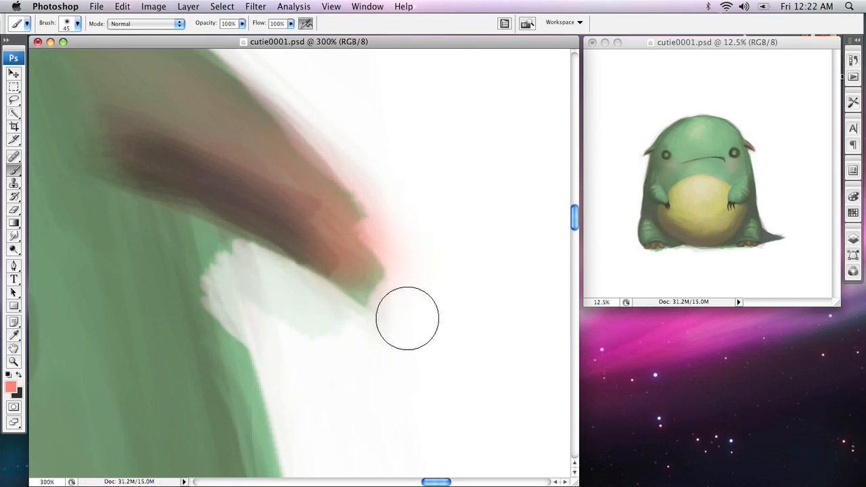
pyautogui.press(']')
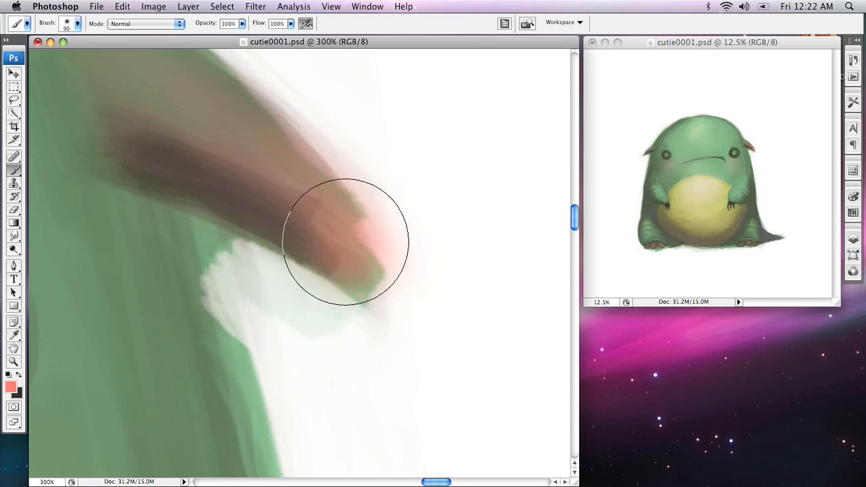
pyautogui.moveTo(382, 288); pyautogui.dragTo(423, 336)
# Glaze the left ear with the salmon color using the 90 px soft brush, and undo the last change.
pyautogui.moveTo(194, 111); pyautogui.dragTo(531, 132)
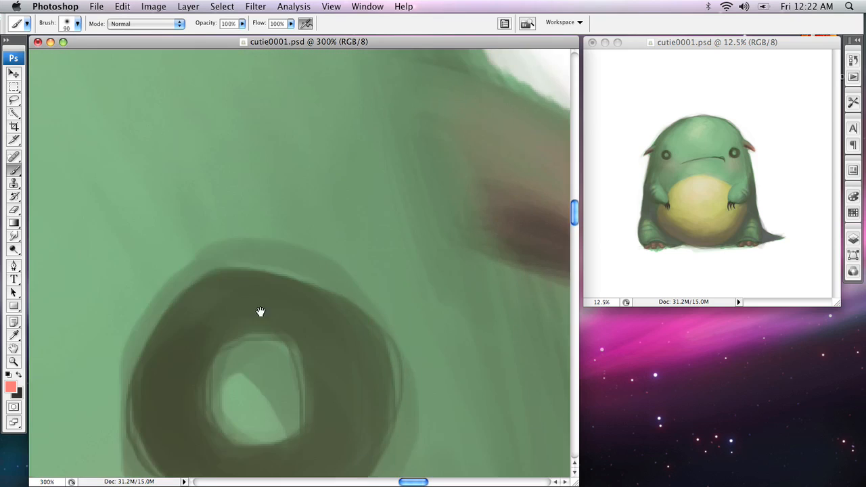
pyautogui.moveTo(260, 312); pyautogui.dragTo(540, 268)
pyautogui.moveTo(102, 318); pyautogui.dragTo(541, 271)
pyautogui.moveTo(201, 313); pyautogui.dragTo(653, 281)
pyautogui.moveTo(257, 312); pyautogui.dragTo(243, 371)
pyautogui.moveTo(211, 314)
pyautogui.mouseDown()
pyautogui.moveTo(324, 183)
pyautogui.moveTo(203, 331)
pyautogui.mouseUp()
pyautogui.press('super+z')
# Glaze the tip and middle of the tail with salmon using the 90 px soft round brush.
pyautogui.press('space')
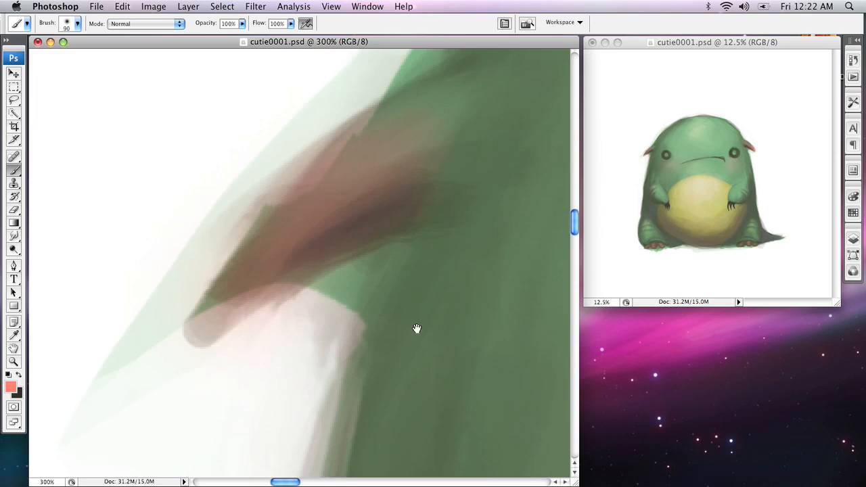
pyautogui.moveTo(416, 328); pyautogui.dragTo(76, 274)
pyautogui.moveTo(555, 419); pyautogui.dragTo(72, 216)
pyautogui.moveTo(514, 467); pyautogui.dragTo(203, 271)
pyautogui.moveTo(304, 467); pyautogui.dragTo(230, 54)
pyautogui.moveTo(379, 460); pyautogui.dragTo(341, 176)
pyautogui.moveTo(372, 466); pyautogui.dragTo(339, 249)
pyautogui.moveTo(291, 467); pyautogui.dragTo(270, 156)
pyautogui.moveTo(541, 318); pyautogui.dragTo(27, 155)
pyautogui.moveTo(528, 305)
pyautogui.mouseDown()
pyautogui.moveTo(1, 142)
pyautogui.moveTo(309, 210)
pyautogui.moveTo(7, 372)
pyautogui.mouseUp()
pyautogui.moveTo(308, 231)
pyautogui.mouseDown()
pyautogui.moveTo(243, 278)
pyautogui.moveTo(309, 267)
pyautogui.mouseUp()
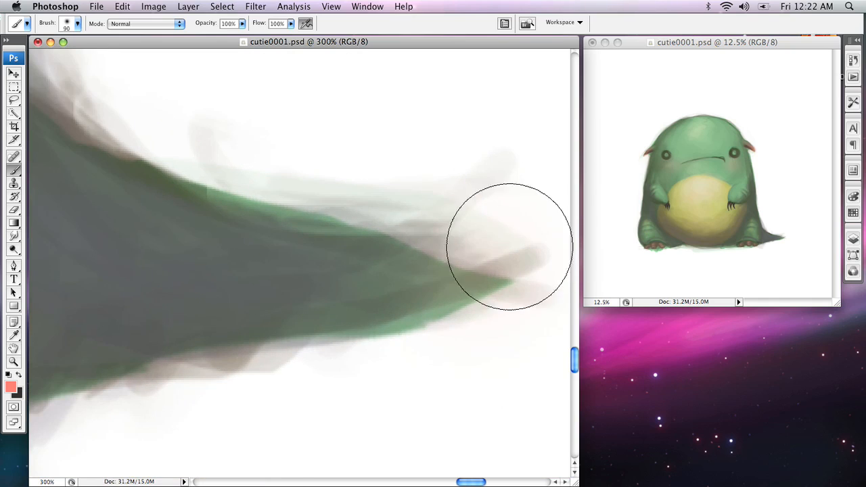
pyautogui.moveTo(378, 294); pyautogui.dragTo(530, 222)
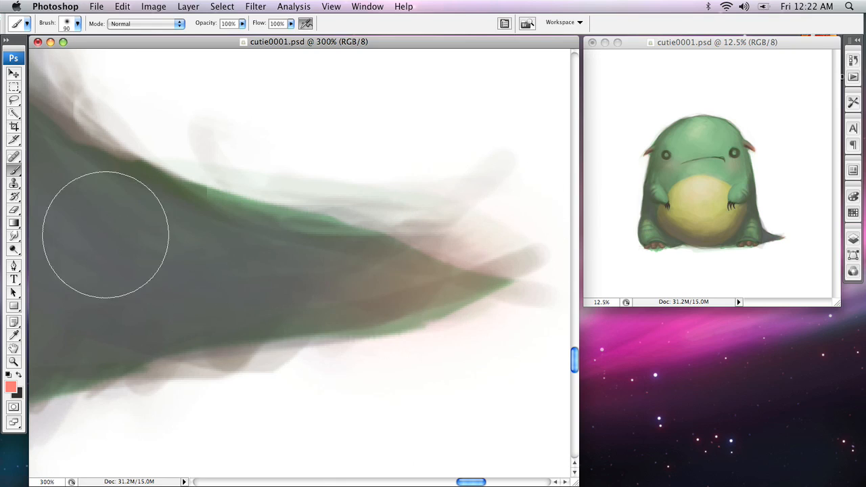
pyautogui.moveTo(179, 293); pyautogui.dragTo(329, 280)
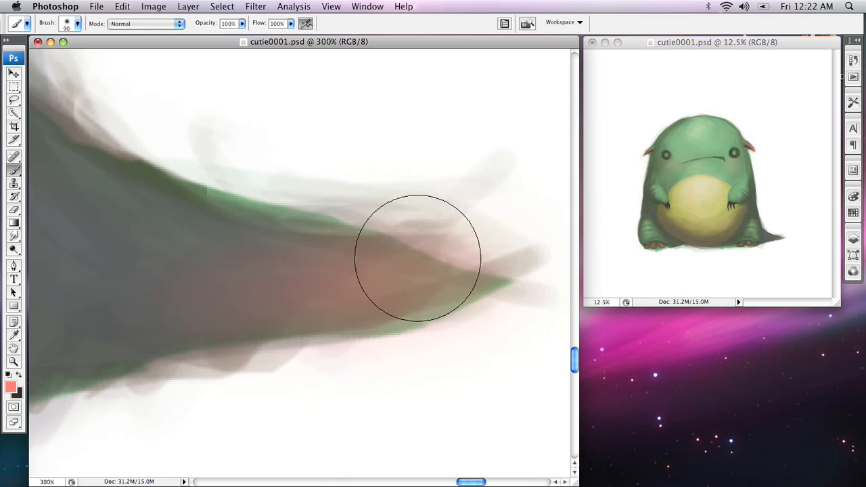
pyautogui.moveTo(504, 175); pyautogui.dragTo(227, 140)
# Inspect the body's right edge, the right eye and the belly up close, ending on a wider view of the belly.
pyautogui.moveTo(223, 90)
pyautogui.mouseDown()
pyautogui.moveTo(212, 172)
pyautogui.moveTo(239, 226)
pyautogui.mouseUp()
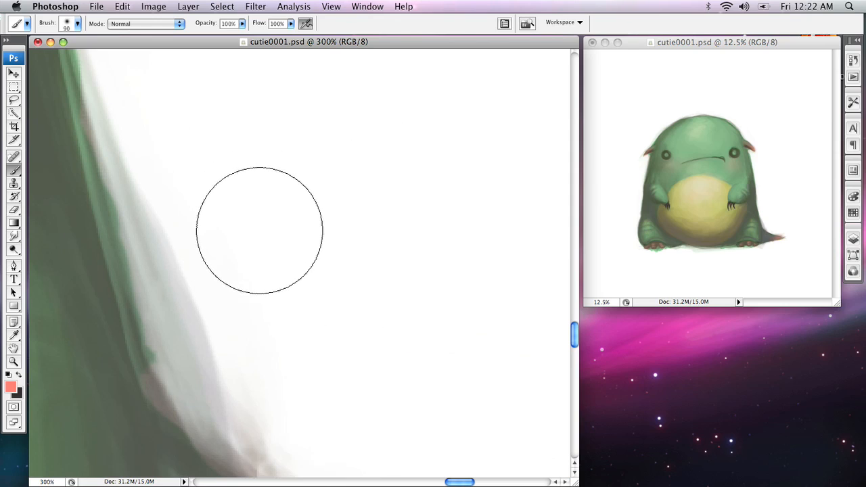
pyautogui.moveTo(189, 175); pyautogui.dragTo(396, 413)
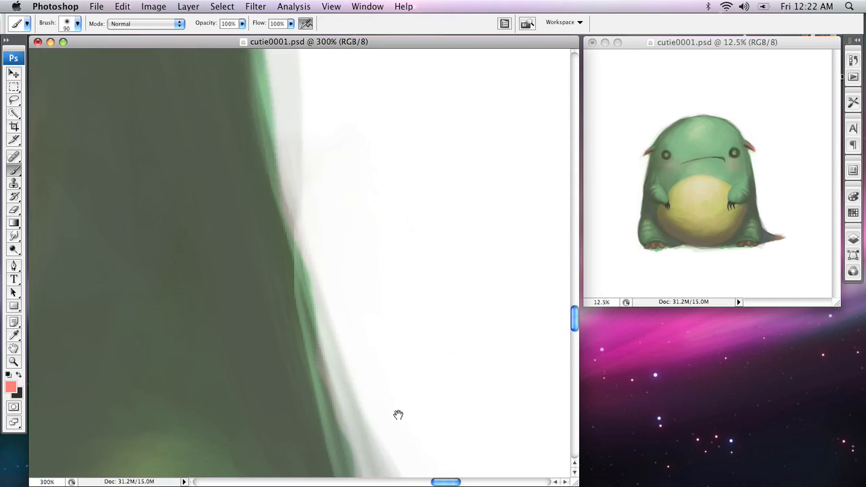
pyautogui.moveTo(176, 158)
pyautogui.mouseDown()
pyautogui.moveTo(253, 375)
pyautogui.moveTo(236, 362)
pyautogui.moveTo(203, 149)
pyautogui.moveTo(321, 59)
pyautogui.mouseUp()
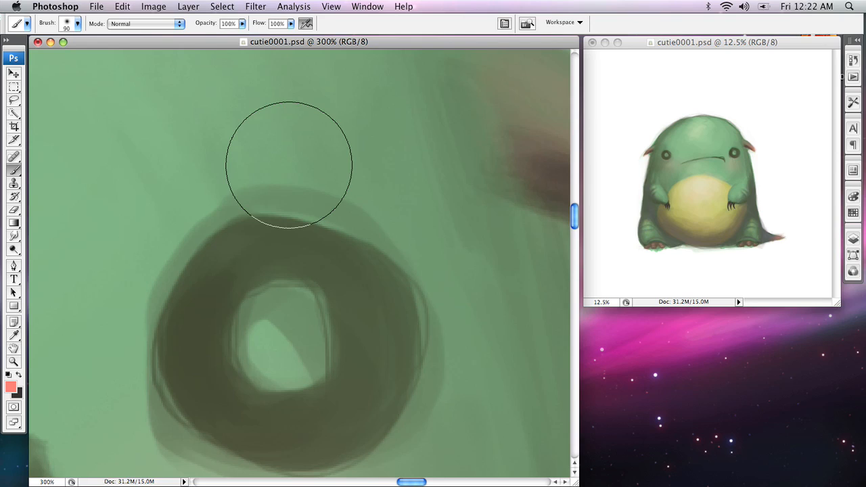
pyautogui.moveTo(190, 246); pyautogui.dragTo(311, 54)
pyautogui.moveTo(130, 433); pyautogui.dragTo(385, 82)
pyautogui.moveTo(234, 311); pyautogui.dragTo(356, 160)
pyautogui.press('z')
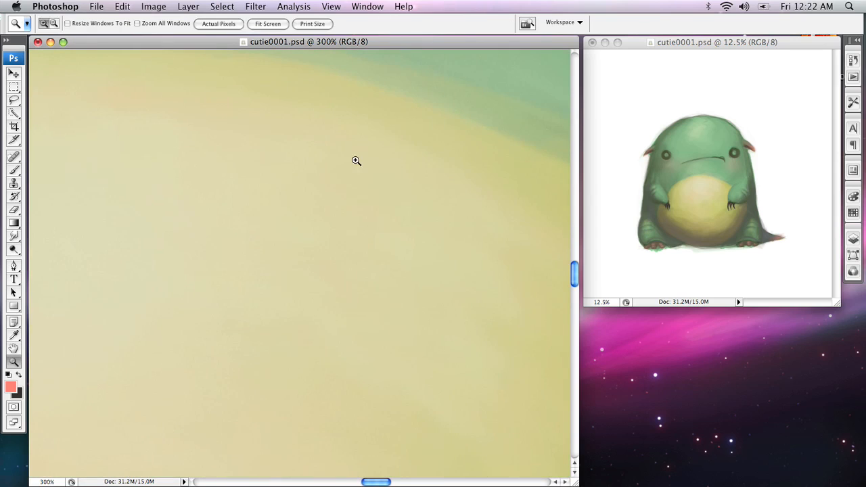
pyautogui.keyDown('alt'); pyautogui.click(344, 198); pyautogui.keyUp('alt')
pyautogui.keyDown('alt'); pyautogui.click(354, 228); pyautogui.keyUp('alt')
pyautogui.keyDown('alt'); pyautogui.click(349, 243); pyautogui.keyUp('alt')
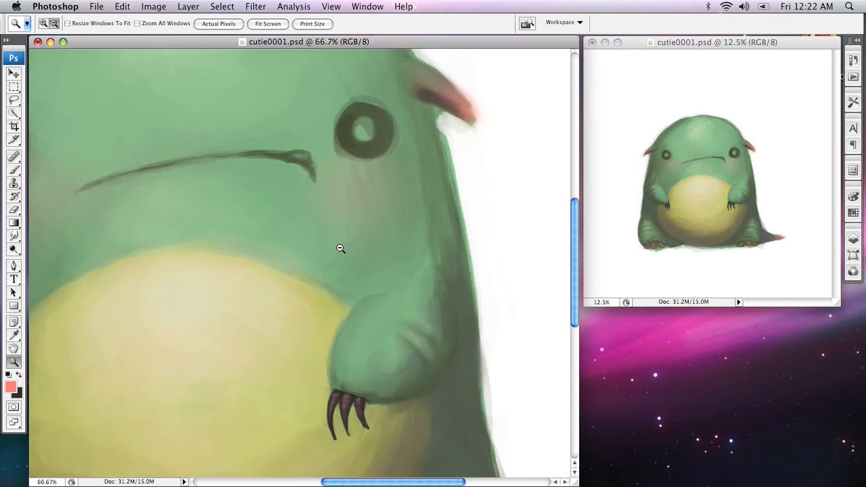
pyautogui.moveTo(340, 248); pyautogui.dragTo(407, 177)
pyautogui.press('b')
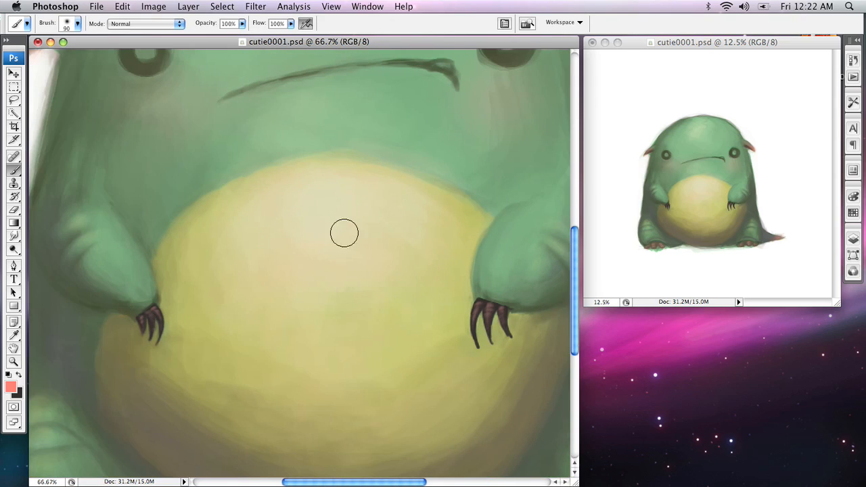
# Glaze the upper middle of the belly with pale cream #f5efcb, using the soft round brush enlarged to 600 px.
pyautogui.click(9, 386)
pyautogui.moveTo(305, 133); pyautogui.dragTo(302, 126)
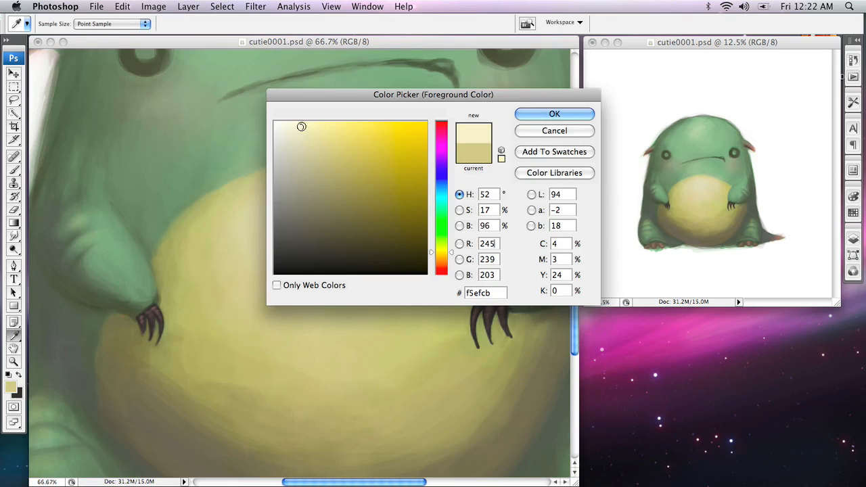
pyautogui.click(554, 115)
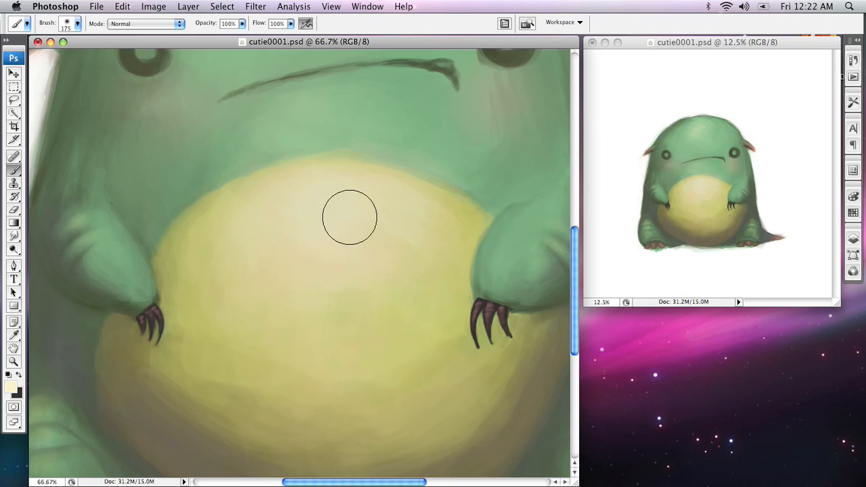
pyautogui.press(']')
pyautogui.press(']')
pyautogui.press(']')
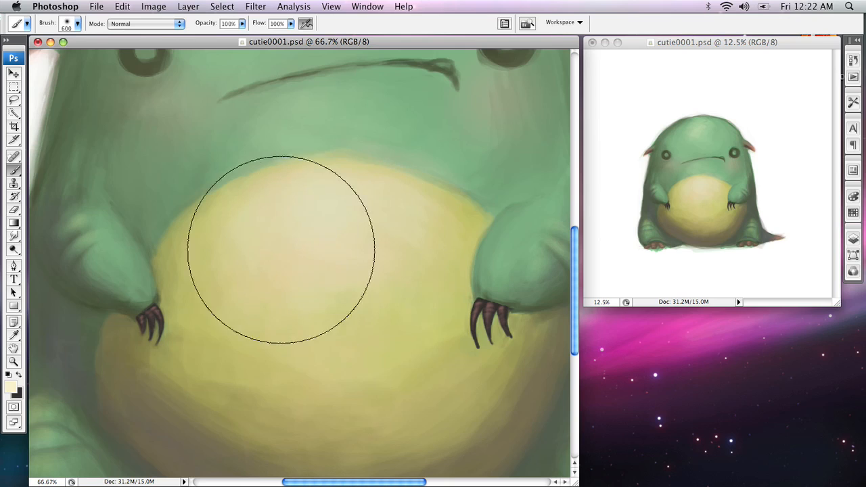
pyautogui.moveTo(386, 275)
pyautogui.mouseDown()
pyautogui.moveTo(279, 312)
pyautogui.moveTo(330, 326)
pyautogui.moveTo(360, 311)
pyautogui.moveTo(316, 230)
pyautogui.mouseUp()
# Extend and smooth the cream highlight across the belly with the brush reduced to 300 px.
pyautogui.press('[')
pyautogui.press('[')
pyautogui.press('[')
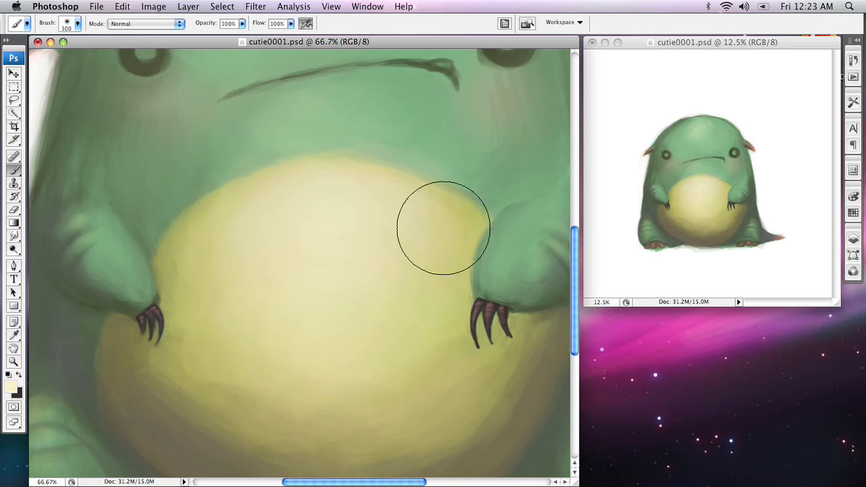
pyautogui.moveTo(303, 257); pyautogui.dragTo(357, 307)
# Sample a light green from the creature and brighten and smooth the forehead with the 300 px soft round brush.
pyautogui.keyDown('alt'); pyautogui.click(338, 142); pyautogui.keyUp('alt')
pyautogui.moveTo(394, 171); pyautogui.dragTo(369, 155)
pyautogui.moveTo(241, 119)
pyautogui.mouseDown()
pyautogui.moveTo(290, 107)
pyautogui.moveTo(142, 194)
pyautogui.mouseUp()
pyautogui.moveTo(368, 152)
pyautogui.mouseDown()
pyautogui.moveTo(395, 117)
pyautogui.moveTo(455, 155)
pyautogui.mouseUp()
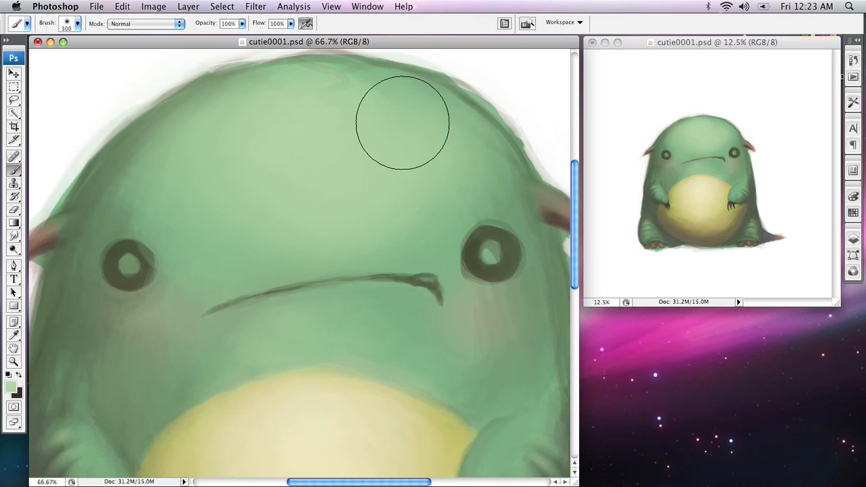
pyautogui.moveTo(280, 163); pyautogui.dragTo(308, 237)
pyautogui.moveTo(368, 238); pyautogui.dragTo(358, 103)
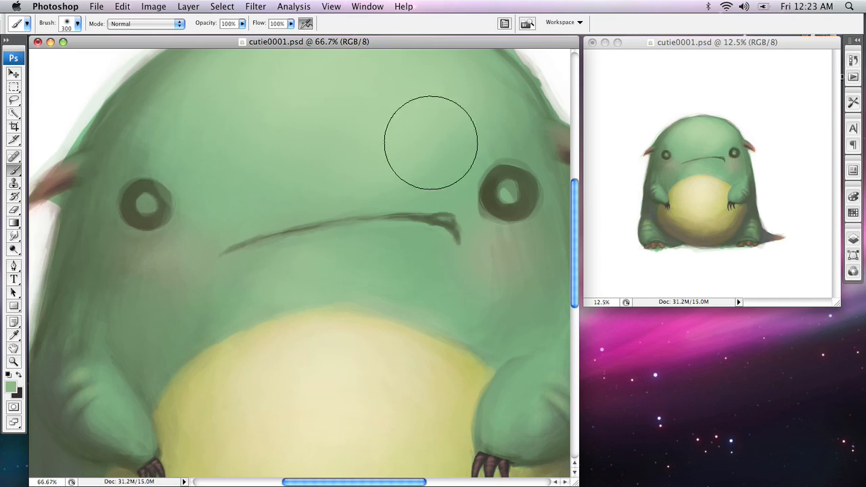
pyautogui.moveTo(476, 151)
pyautogui.mouseDown()
pyautogui.moveTo(371, 201)
pyautogui.moveTo(362, 192)
pyautogui.mouseUp()
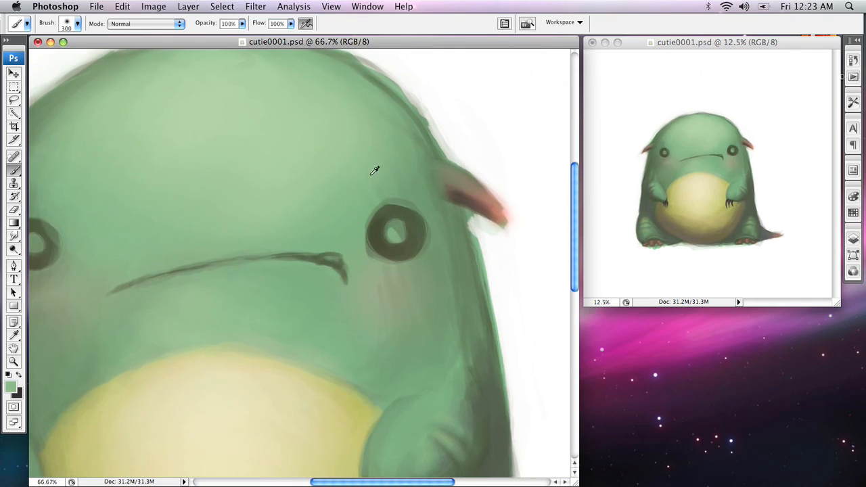
# Revert the document history to the brush stroke just before the Move that duplicated the background.
pyautogui.press('super+j')
pyautogui.moveTo(218, 212)
pyautogui.mouseDown()
pyautogui.moveTo(314, 207)
pyautogui.moveTo(303, 219)
pyautogui.mouseUp()
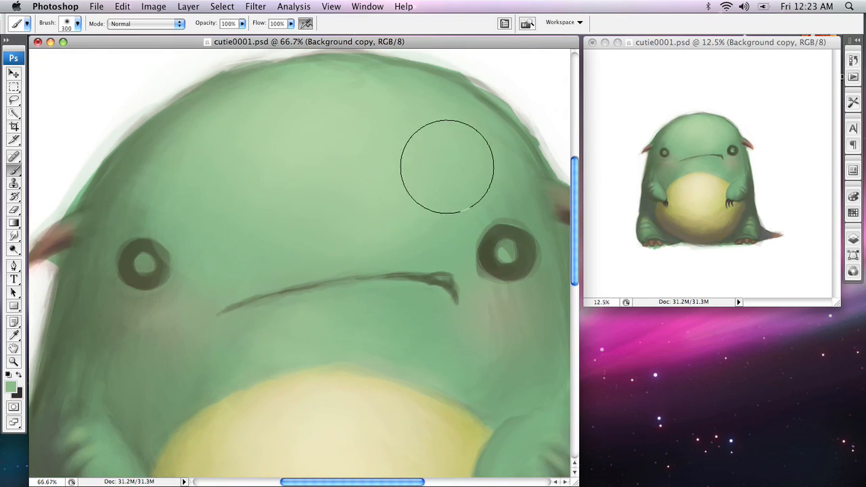
pyautogui.click(854, 62)
pyautogui.moveTo(837, 84); pyautogui.dragTo(838, 246)
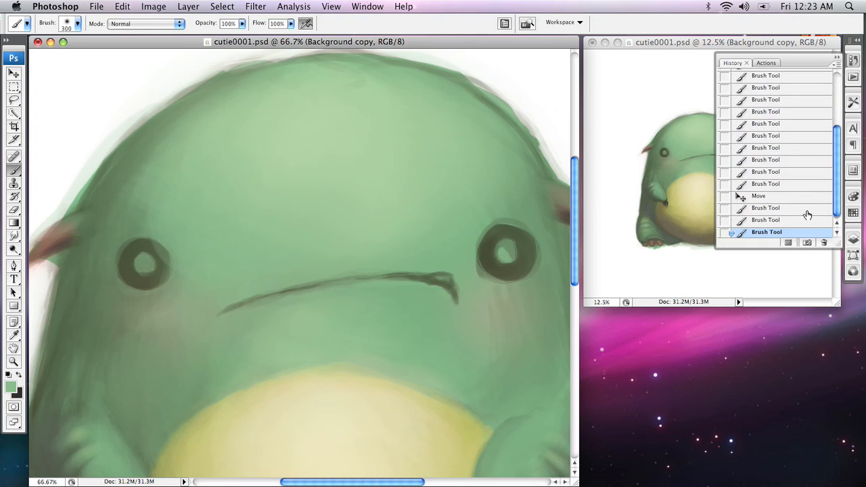
pyautogui.click(805, 184)
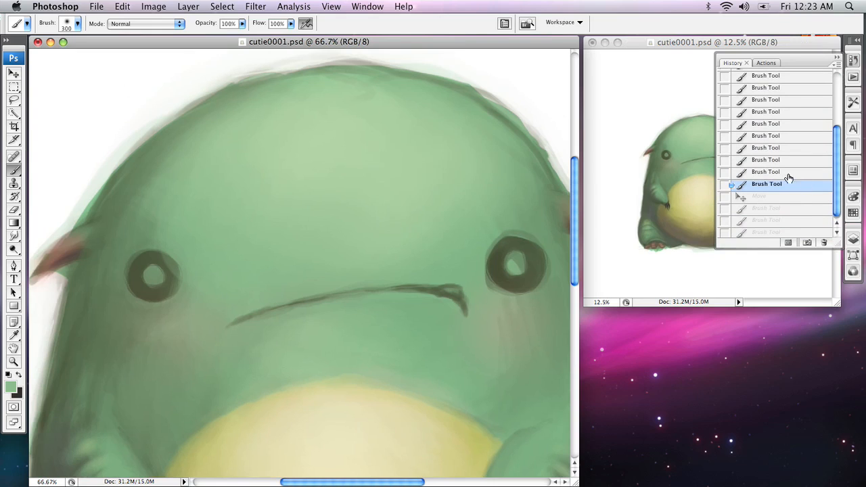
pyautogui.click(838, 59)
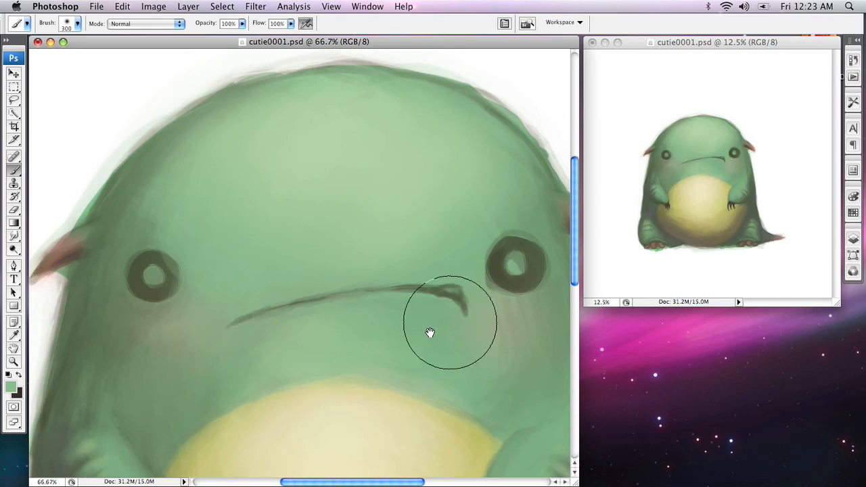
# Glaze the forehead's left side with medium green using the 300 px soft brush to smooth its shading.
pyautogui.scroll(-2, 365, 228)
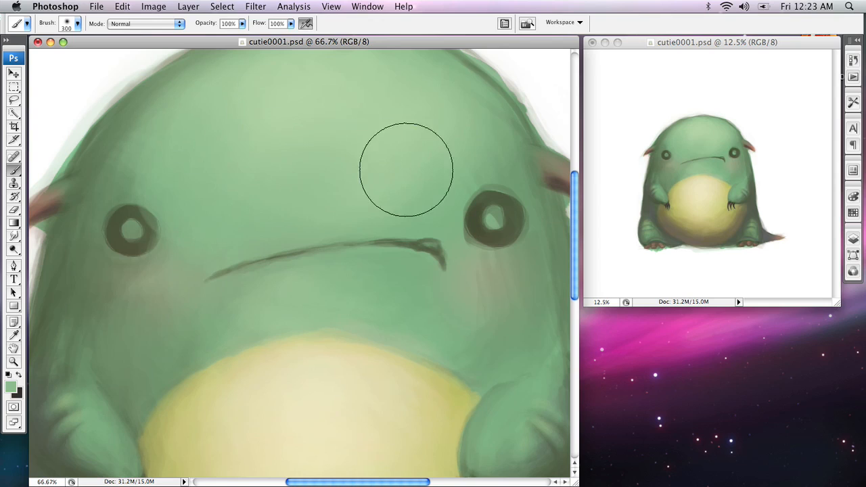
pyautogui.scroll(3, 448, 105)
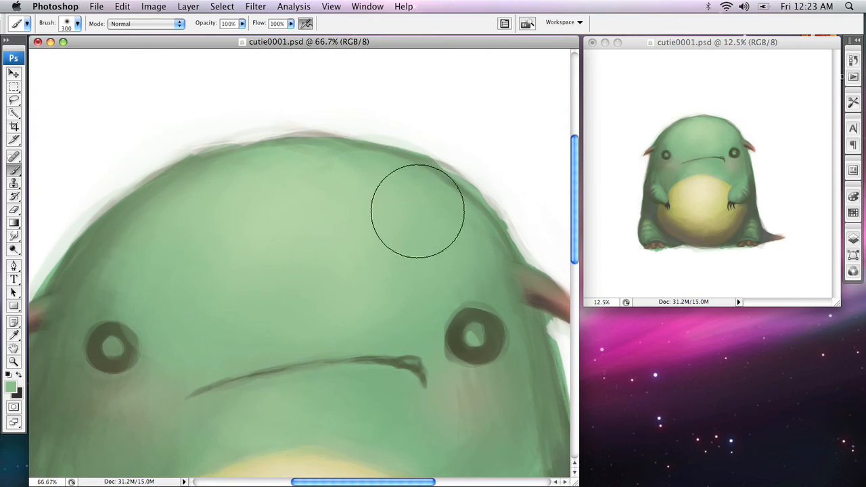
pyautogui.moveTo(146, 255); pyautogui.dragTo(101, 277)
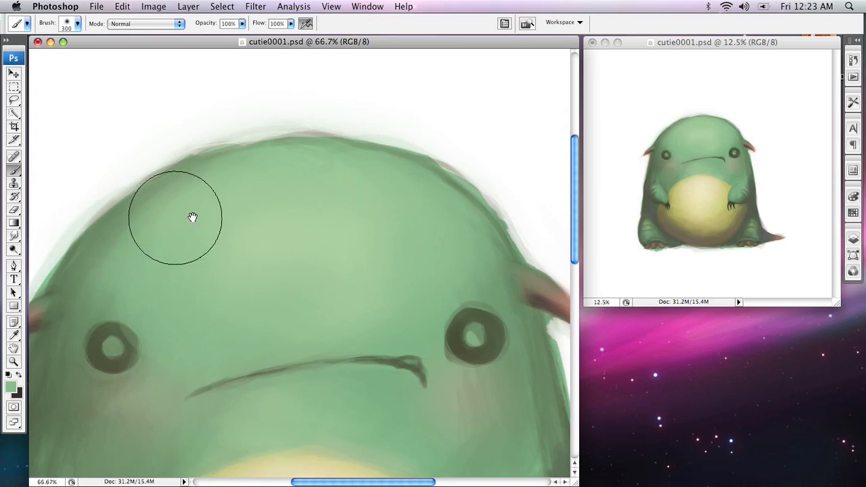
pyautogui.moveTo(271, 254); pyautogui.dragTo(375, 142)
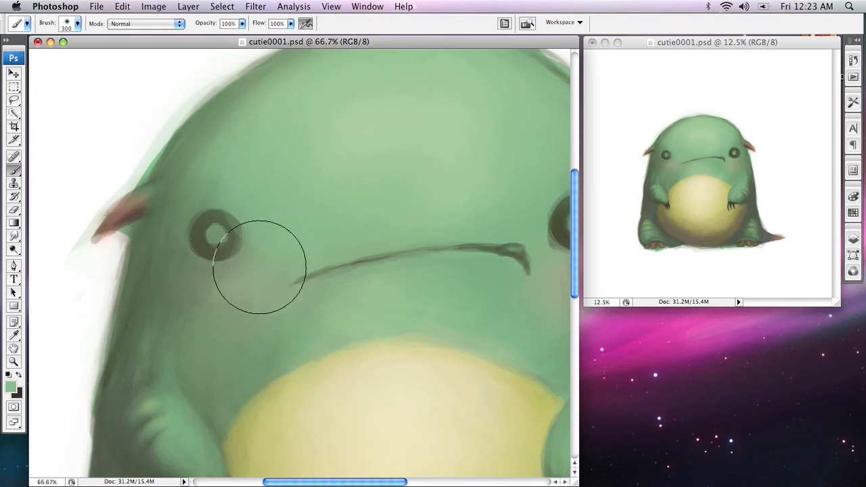
pyautogui.hscroll(5, 311, 264)
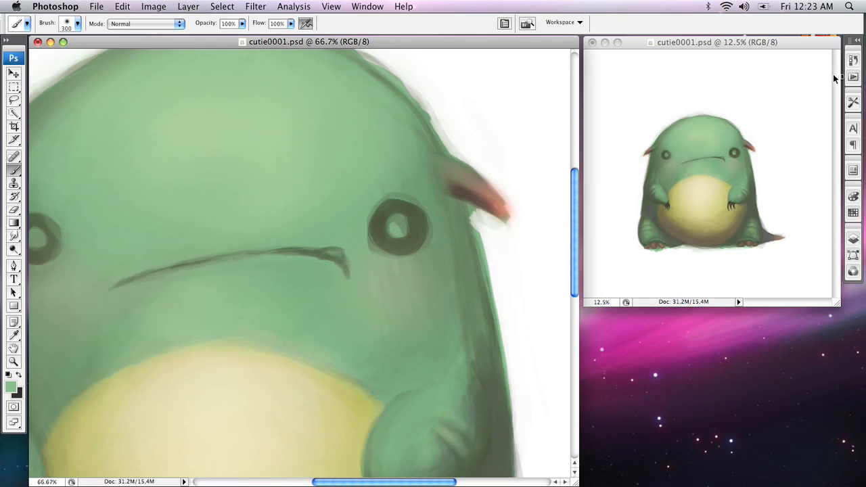
pyautogui.click(856, 43)
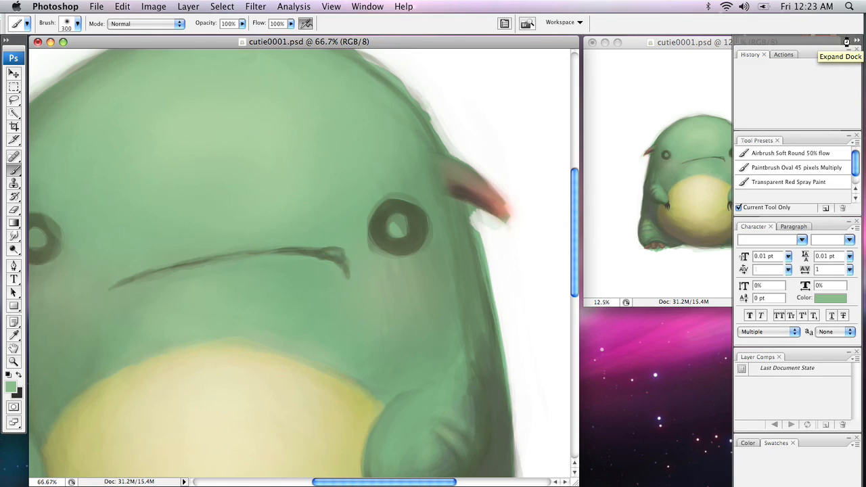
pyautogui.click(856, 41)
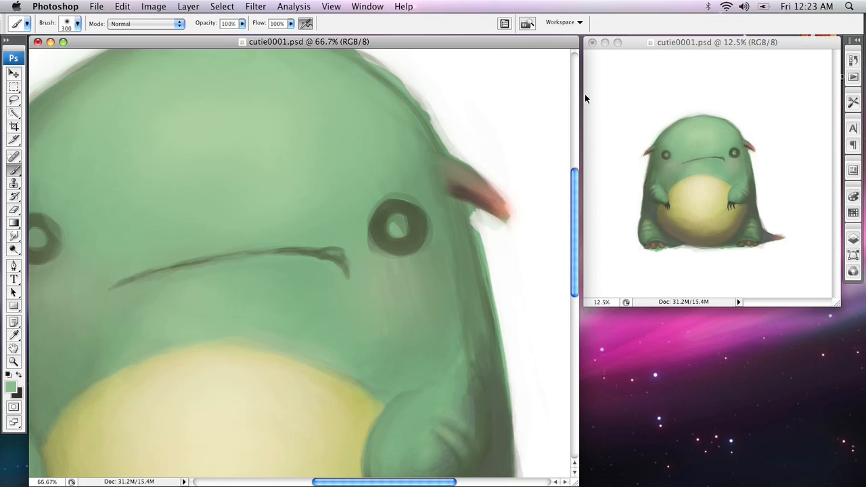
# Set the foreground color to light salmon #ffaa99 and brush a blush under the left eye at 300 px.
pyautogui.moveTo(244, 291); pyautogui.dragTo(354, 170)
pyautogui.moveTo(255, 169); pyautogui.dragTo(328, 255)
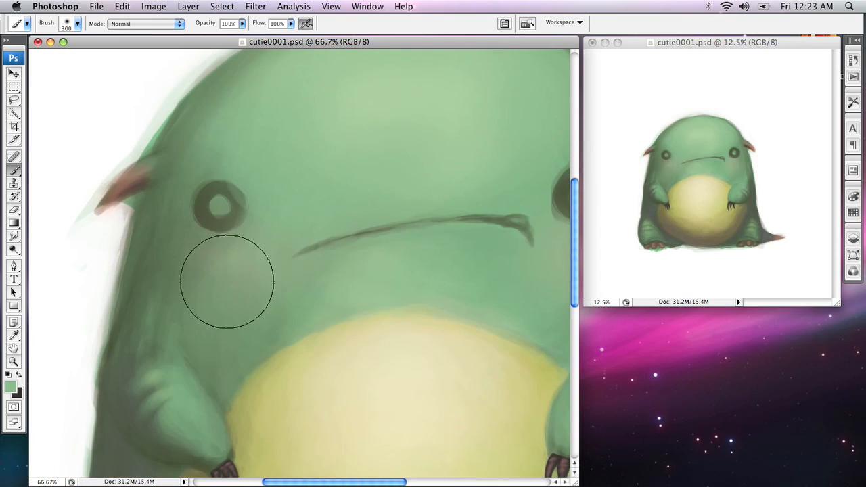
pyautogui.click(10, 386)
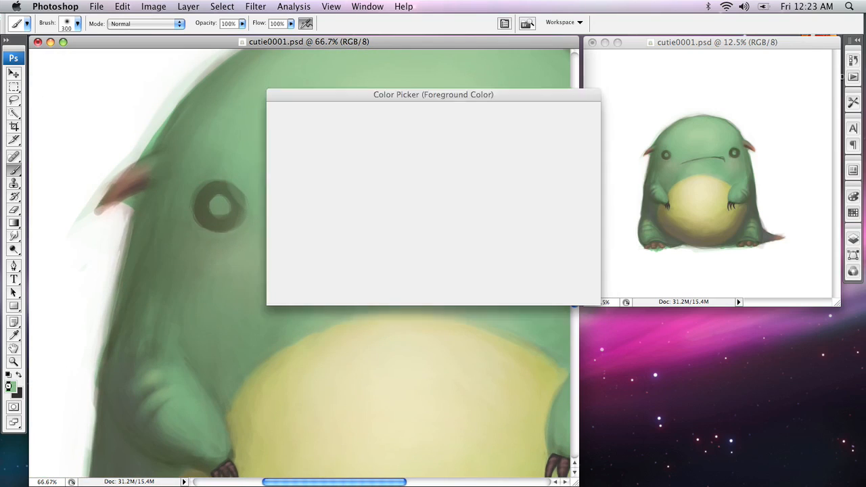
pyautogui.click(443, 269)
pyautogui.moveTo(341, 149); pyautogui.dragTo(339, 100)
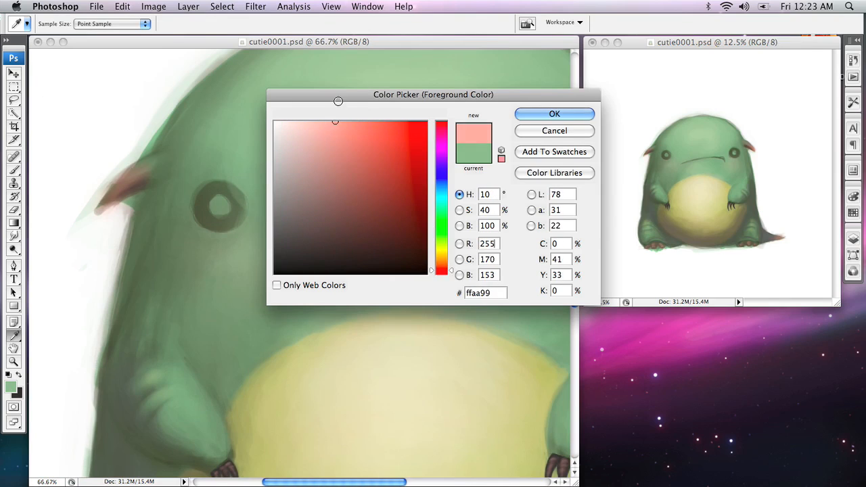
pyautogui.click(553, 115)
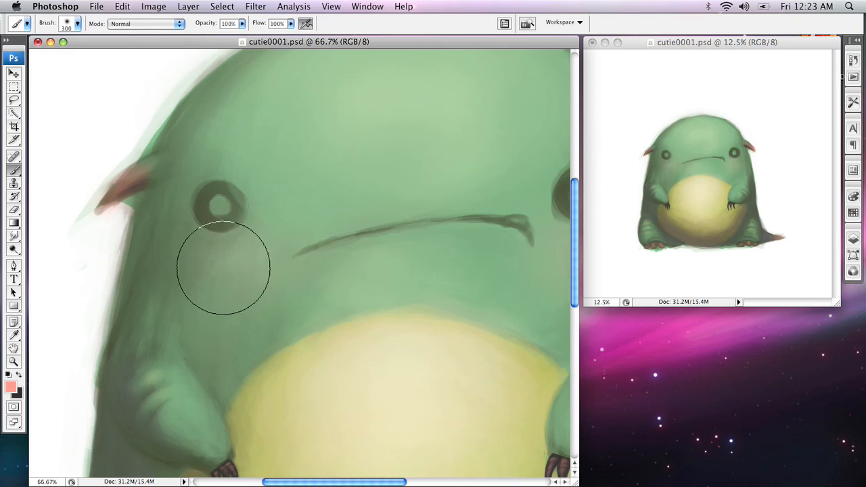
pyautogui.moveTo(214, 295); pyautogui.dragTo(212, 271)
# Brush the same salmon blush under the right eye, and soften the blush edges with a sampled green at 300 px.
pyautogui.moveTo(417, 258); pyautogui.dragTo(274, 254)
pyautogui.moveTo(451, 252)
pyautogui.mouseDown()
pyautogui.moveTo(437, 262)
pyautogui.moveTo(453, 270)
pyautogui.mouseUp()
pyautogui.moveTo(372, 291); pyautogui.dragTo(405, 264)
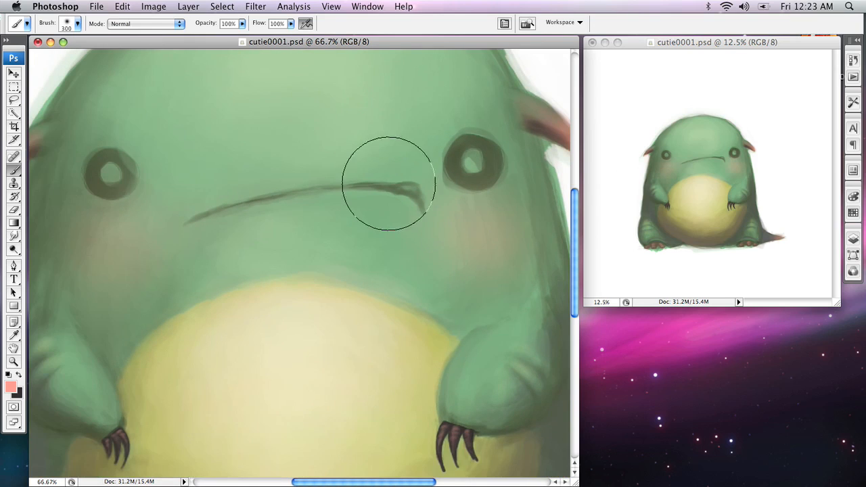
pyautogui.moveTo(148, 283)
pyautogui.mouseDown()
pyautogui.moveTo(114, 257)
pyautogui.moveTo(180, 266)
pyautogui.mouseUp()
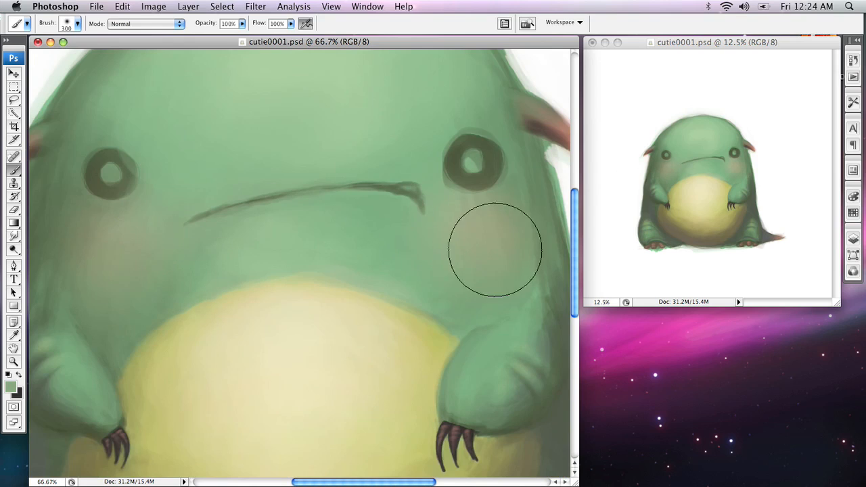
pyautogui.moveTo(523, 223); pyautogui.dragTo(359, 257)
# Blend the shading along the head's edge near the right ear with sampled greens, using the brush reduced to 90 px.
pyautogui.press('[')
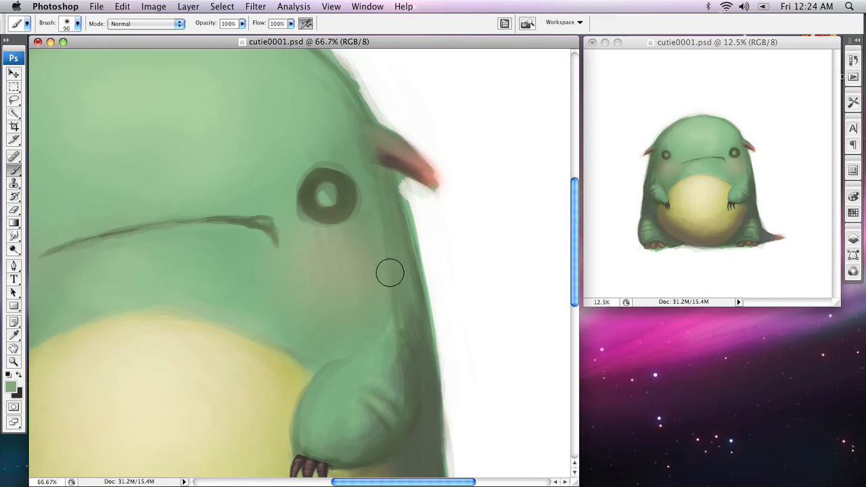
pyautogui.moveTo(334, 133); pyautogui.dragTo(405, 225)
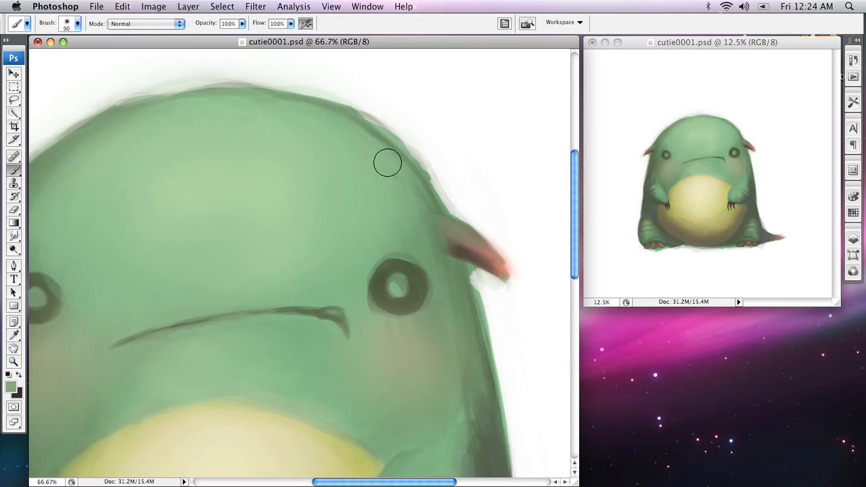
pyautogui.moveTo(231, 133); pyautogui.dragTo(325, 133)
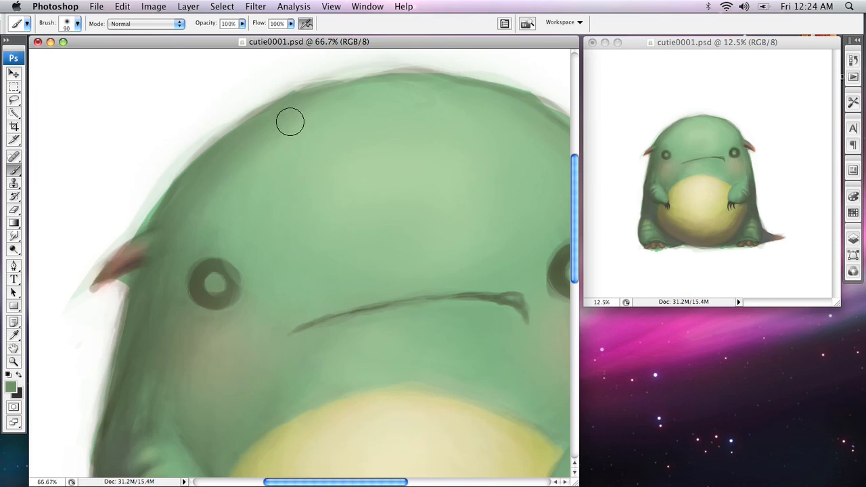
pyautogui.moveTo(405, 107); pyautogui.dragTo(259, 138)
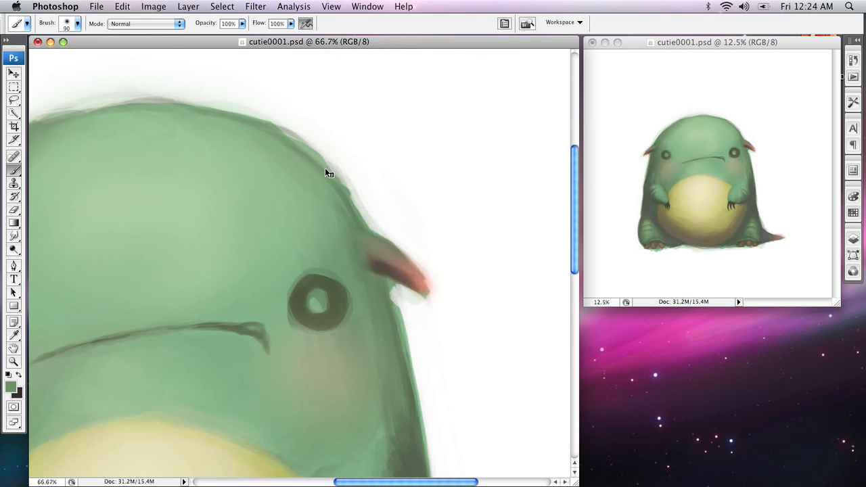
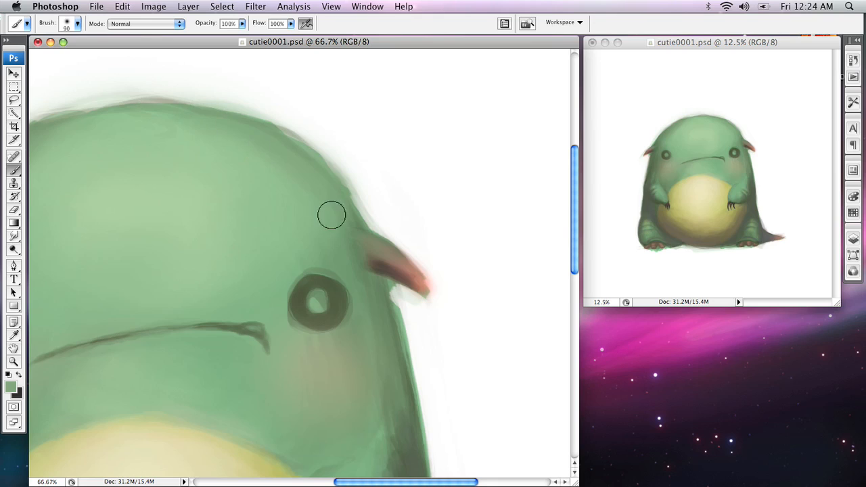
# Look over the creature's head, belly and arms, enlarge the brush to 175 px, and save the painting.
pyautogui.moveTo(291, 297); pyautogui.dragTo(294, 192)
pyautogui.moveTo(229, 157); pyautogui.dragTo(348, 151)
pyautogui.moveTo(241, 332); pyautogui.dragTo(376, 120)
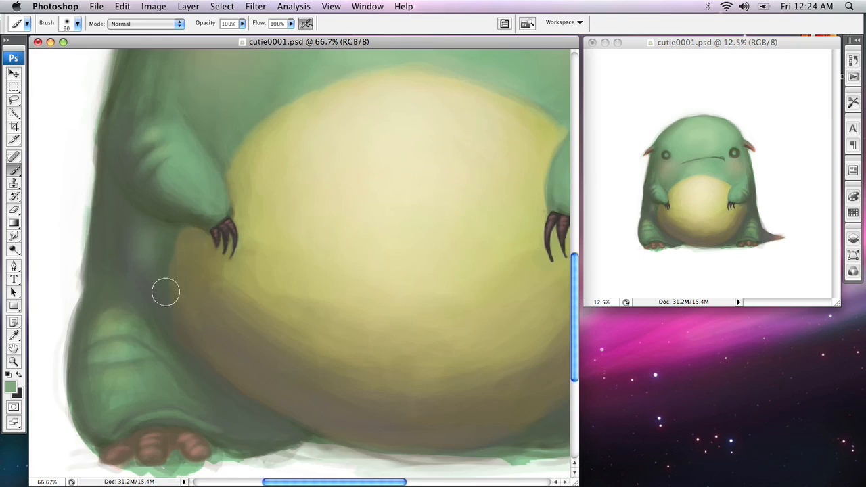
pyautogui.moveTo(145, 230); pyautogui.dragTo(169, 278)
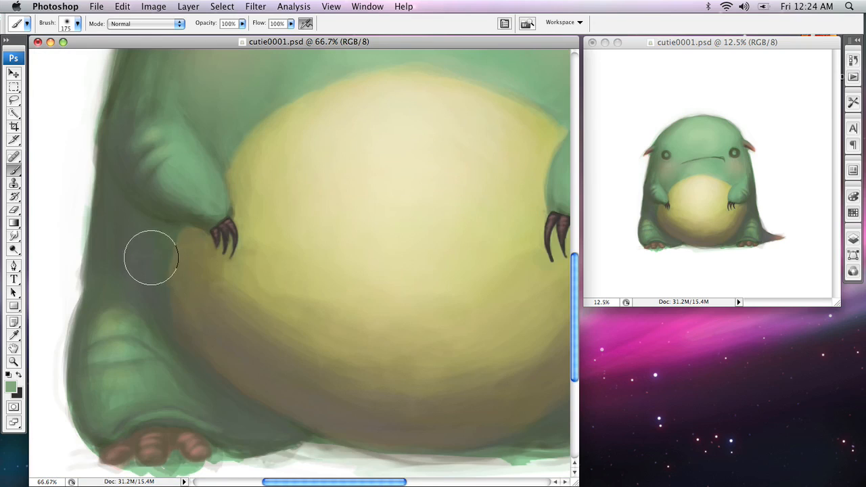
pyautogui.moveTo(372, 288); pyautogui.dragTo(118, 317)
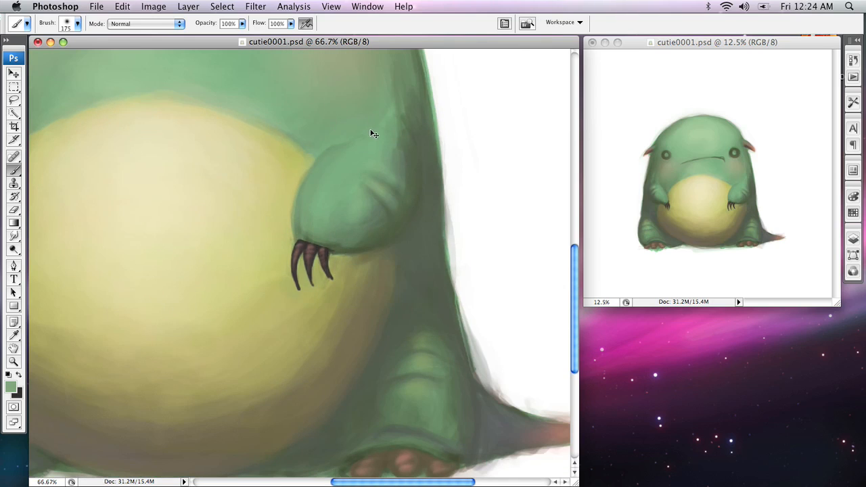
pyautogui.moveTo(376, 135); pyautogui.dragTo(473, 292)
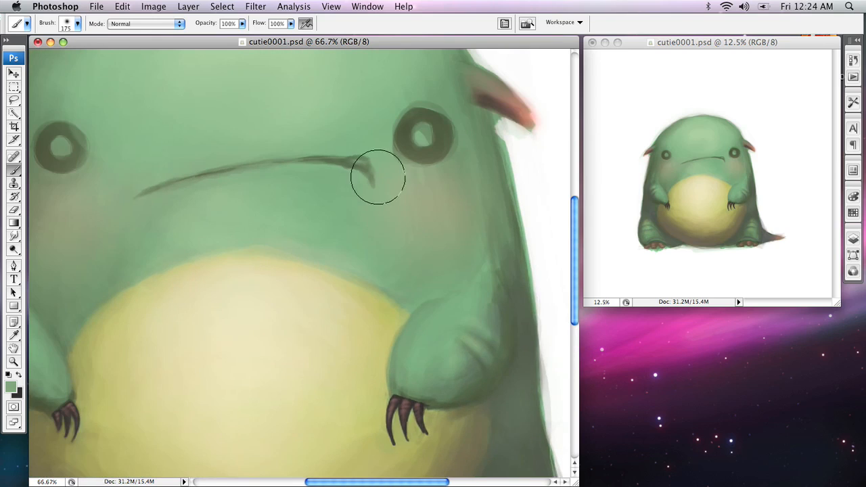
pyautogui.moveTo(342, 150); pyautogui.dragTo(424, 262)
pyautogui.press('super+s')
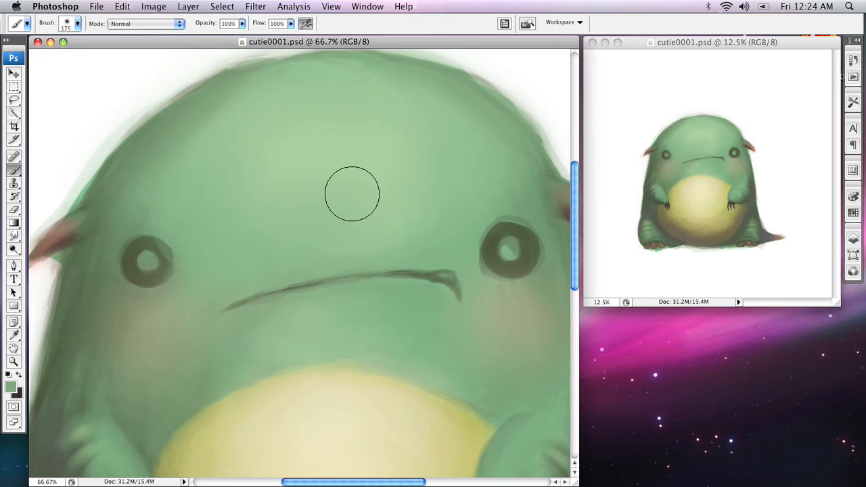
# Zoom to 200% on the left eye and choose the 200 px spatter brush preset for repainting it.
pyautogui.press('z')
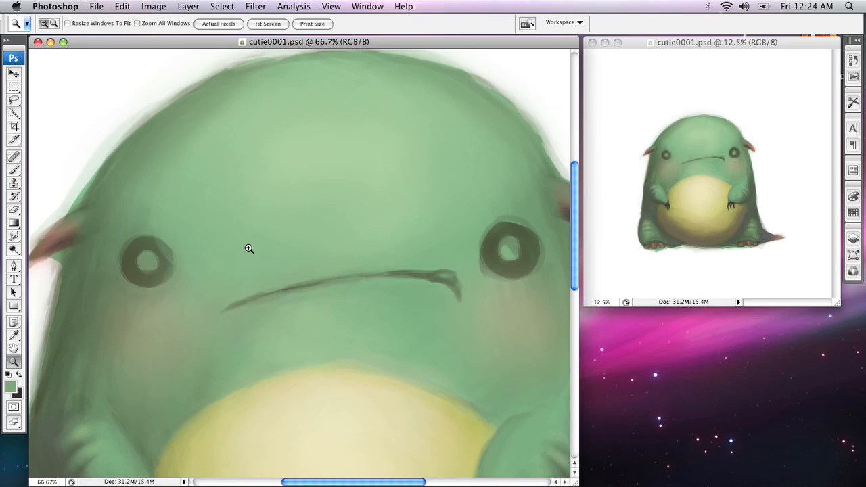
pyautogui.click(245, 250)
pyautogui.click(247, 253)
pyautogui.moveTo(247, 253); pyautogui.dragTo(342, 185)
pyautogui.press('b')
pyautogui.rightClick(288, 196)
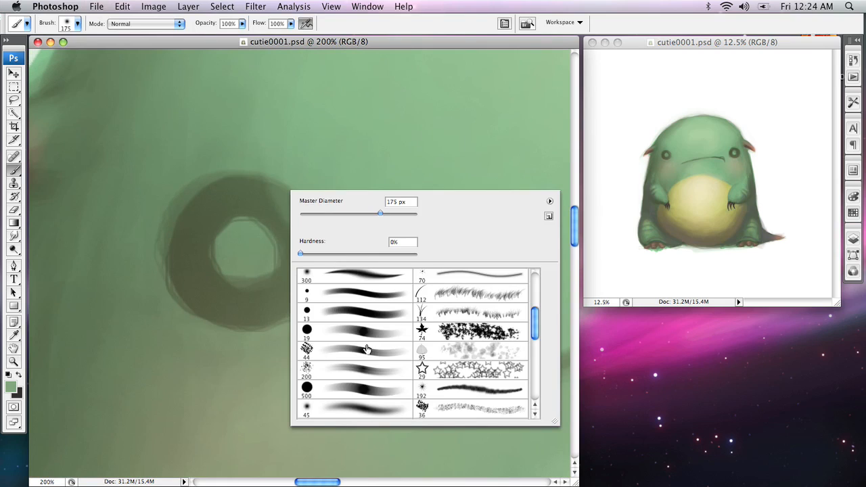
pyautogui.click(366, 370)
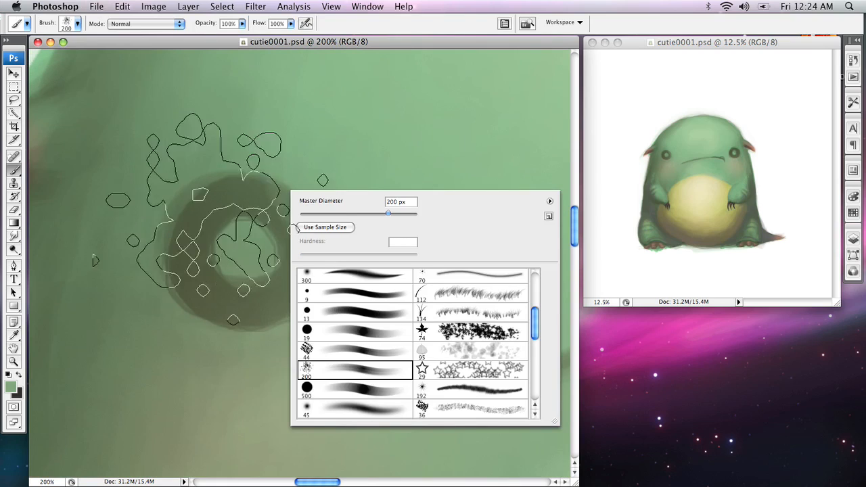
pyautogui.click(759, 43)
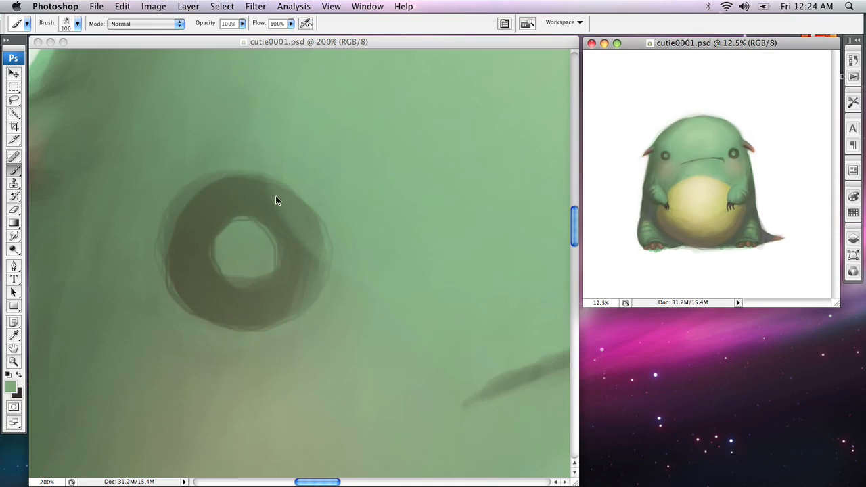
pyautogui.click(402, 45)
# Restore the default colors and paint the left eye's ring black with the spatter brush reduced to 25 px.
pyautogui.press('[')
pyautogui.press('[')
pyautogui.press('[')
pyautogui.press('[')
pyautogui.press('[')
pyautogui.press('[')
pyautogui.press('[')
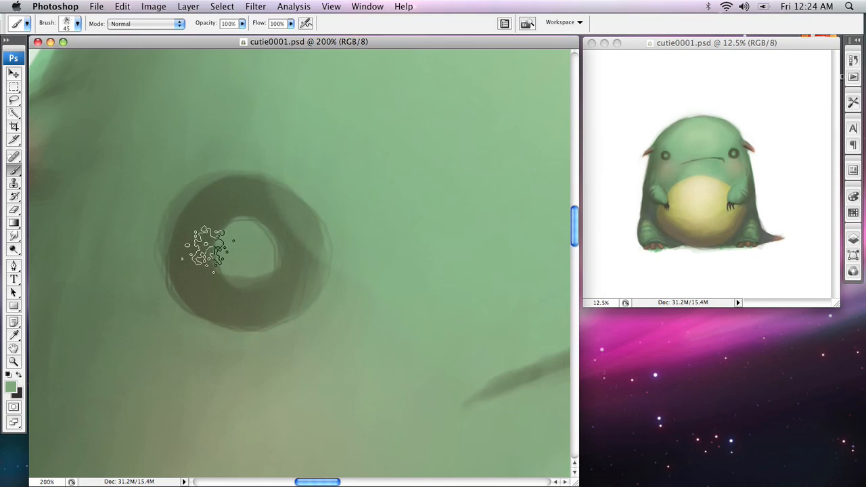
pyautogui.press('[')
pyautogui.press('d')
pyautogui.moveTo(193, 228)
pyautogui.mouseDown()
pyautogui.moveTo(214, 196)
pyautogui.moveTo(183, 217)
pyautogui.moveTo(255, 193)
pyautogui.moveTo(208, 199)
pyautogui.moveTo(274, 197)
pyautogui.moveTo(255, 184)
pyautogui.moveTo(295, 211)
pyautogui.moveTo(283, 191)
pyautogui.moveTo(310, 249)
pyautogui.moveTo(297, 222)
pyautogui.moveTo(282, 296)
pyautogui.moveTo(297, 228)
pyautogui.moveTo(294, 281)
pyautogui.moveTo(302, 209)
pyautogui.moveTo(283, 297)
pyautogui.moveTo(298, 241)
pyautogui.moveTo(304, 289)
pyautogui.moveTo(289, 307)
pyautogui.moveTo(254, 318)
pyautogui.moveTo(223, 316)
pyautogui.moveTo(183, 254)
pyautogui.moveTo(212, 302)
pyautogui.moveTo(189, 234)
pyautogui.moveTo(236, 309)
pyautogui.moveTo(242, 292)
pyautogui.moveTo(232, 275)
pyautogui.moveTo(249, 291)
pyautogui.moveTo(205, 279)
pyautogui.moveTo(271, 299)
pyautogui.moveTo(217, 307)
pyautogui.moveTo(276, 299)
pyautogui.moveTo(282, 309)
pyautogui.moveTo(305, 249)
pyautogui.mouseUp()
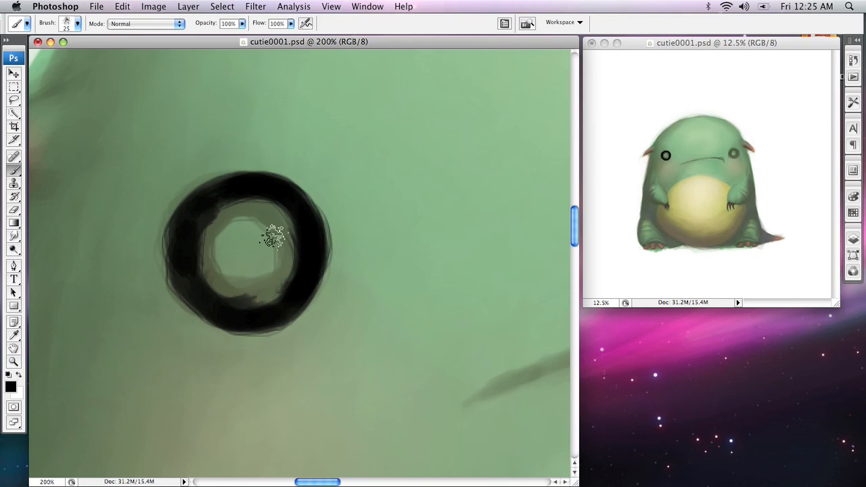
# Refine the left eye's black ring along its inner and outer edges with the spatter brush at 15 px.
pyautogui.rightClick(234, 245)
pyautogui.doubleClick(275, 338)
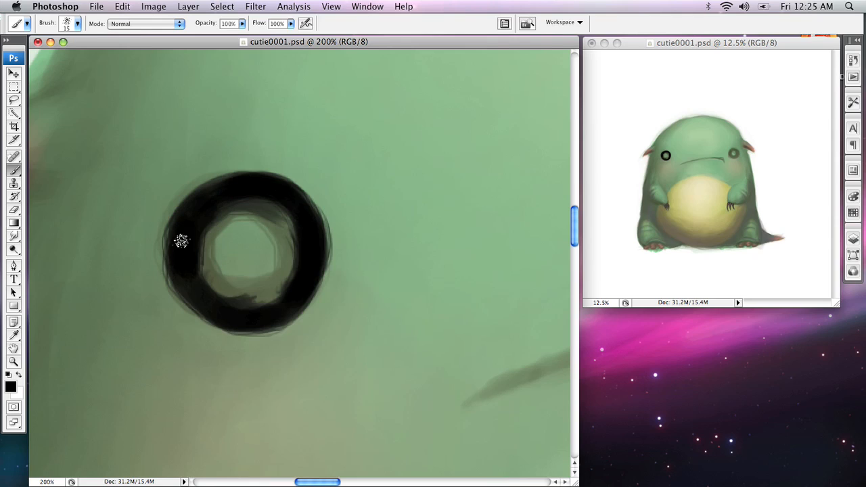
pyautogui.moveTo(173, 227)
pyautogui.mouseDown()
pyautogui.moveTo(203, 319)
pyautogui.moveTo(230, 331)
pyautogui.moveTo(271, 328)
pyautogui.moveTo(318, 276)
pyautogui.moveTo(303, 301)
pyautogui.moveTo(322, 252)
pyautogui.moveTo(323, 260)
pyautogui.moveTo(324, 227)
pyautogui.moveTo(317, 209)
pyautogui.moveTo(260, 175)
pyautogui.mouseUp()
# Paint the left eye's center white, starting at 8 px and filling it with a reduced soft round brush.
pyautogui.press('x')
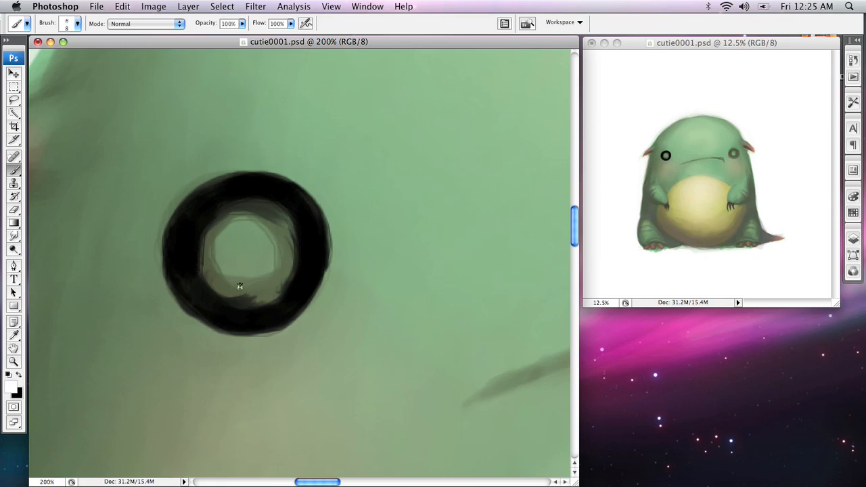
pyautogui.moveTo(244, 258)
pyautogui.mouseDown()
pyautogui.moveTo(227, 236)
pyautogui.moveTo(267, 250)
pyautogui.moveTo(227, 249)
pyautogui.mouseUp()
pyautogui.rightClick(227, 248)
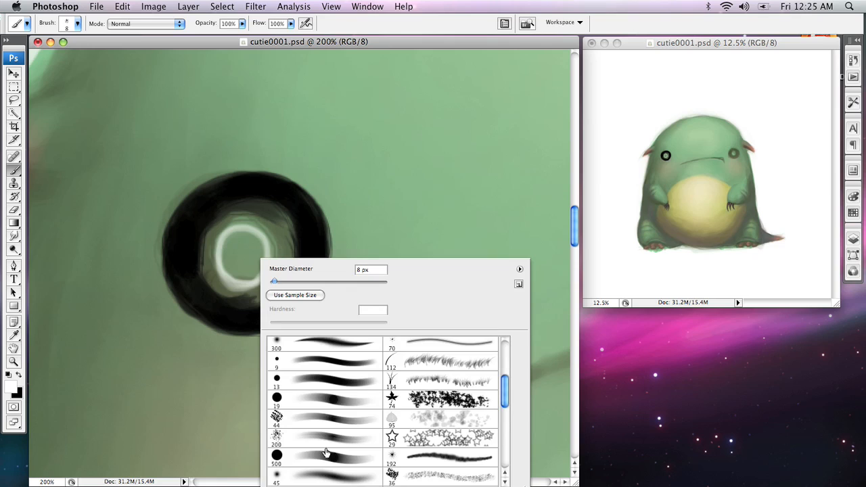
pyautogui.click(384, 476)
pyautogui.click(238, 256)
pyautogui.moveTo(236, 246)
pyautogui.mouseDown()
pyautogui.moveTo(266, 260)
pyautogui.moveTo(237, 250)
pyautogui.mouseUp()
pyautogui.press('[')
pyautogui.press('[')
pyautogui.press('[')
pyautogui.press('[')
pyautogui.press('[')
pyautogui.moveTo(262, 213)
pyautogui.mouseDown()
pyautogui.moveTo(212, 240)
pyautogui.moveTo(226, 279)
pyautogui.moveTo(205, 269)
pyautogui.moveTo(240, 275)
pyautogui.moveTo(233, 295)
pyautogui.moveTo(253, 274)
pyautogui.moveTo(279, 286)
pyautogui.moveTo(261, 286)
pyautogui.moveTo(286, 256)
pyautogui.moveTo(291, 266)
pyautogui.moveTo(281, 223)
pyautogui.moveTo(262, 212)
pyautogui.moveTo(219, 227)
pyautogui.moveTo(203, 259)
pyautogui.moveTo(207, 233)
pyautogui.moveTo(232, 214)
pyautogui.moveTo(273, 211)
pyautogui.moveTo(289, 231)
pyautogui.moveTo(290, 256)
pyautogui.moveTo(255, 235)
pyautogui.moveTo(259, 248)
pyautogui.moveTo(246, 227)
pyautogui.moveTo(266, 270)
pyautogui.moveTo(242, 281)
pyautogui.moveTo(230, 221)
pyautogui.moveTo(274, 233)
pyautogui.moveTo(224, 286)
pyautogui.moveTo(220, 234)
pyautogui.moveTo(266, 285)
pyautogui.moveTo(224, 284)
pyautogui.moveTo(268, 226)
pyautogui.moveTo(216, 283)
pyautogui.moveTo(227, 291)
pyautogui.moveTo(204, 254)
pyautogui.moveTo(208, 229)
pyautogui.moveTo(237, 211)
pyautogui.moveTo(262, 211)
pyautogui.moveTo(285, 225)
pyautogui.moveTo(281, 279)
pyautogui.moveTo(255, 293)
pyautogui.mouseUp()
# Paint the right eye's ring black, starting with the 15 px soft brush and completing it with the 19 px hard round preset.
pyautogui.press(']')
pyautogui.moveTo(394, 263)
pyautogui.mouseDown()
pyautogui.moveTo(31, 299)
pyautogui.moveTo(348, 232)
pyautogui.mouseUp()
pyautogui.press('x')
pyautogui.moveTo(310, 210)
pyautogui.mouseDown()
pyautogui.moveTo(273, 242)
pyautogui.moveTo(288, 212)
pyautogui.moveTo(279, 295)
pyautogui.mouseUp()
pyautogui.rightClick(317, 299)
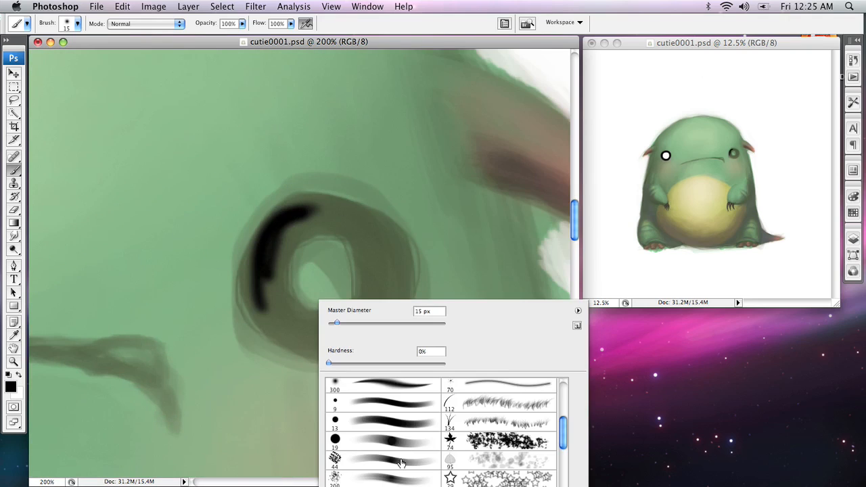
pyautogui.click(395, 441)
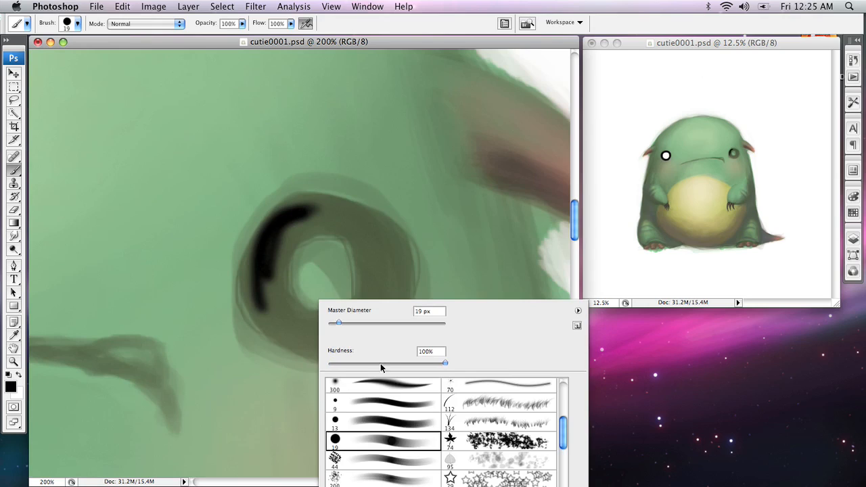
pyautogui.moveTo(301, 207)
pyautogui.mouseDown()
pyautogui.moveTo(263, 267)
pyautogui.moveTo(257, 248)
pyautogui.moveTo(259, 284)
pyautogui.moveTo(248, 280)
pyautogui.moveTo(266, 327)
pyautogui.moveTo(275, 325)
pyautogui.moveTo(260, 312)
pyautogui.moveTo(304, 346)
pyautogui.moveTo(360, 344)
pyautogui.moveTo(378, 330)
pyautogui.moveTo(393, 287)
pyautogui.moveTo(387, 246)
pyautogui.moveTo(334, 210)
pyautogui.moveTo(287, 234)
pyautogui.moveTo(282, 219)
pyautogui.moveTo(327, 203)
pyautogui.moveTo(378, 219)
pyautogui.moveTo(396, 250)
pyautogui.moveTo(393, 293)
pyautogui.moveTo(374, 331)
pyautogui.moveTo(313, 348)
pyautogui.moveTo(282, 332)
pyautogui.moveTo(260, 277)
pyautogui.moveTo(281, 233)
pyautogui.moveTo(377, 241)
pyautogui.moveTo(369, 266)
pyautogui.moveTo(356, 236)
pyautogui.moveTo(328, 223)
pyautogui.moveTo(381, 260)
pyautogui.moveTo(354, 233)
pyautogui.moveTo(359, 327)
pyautogui.moveTo(302, 325)
pyautogui.moveTo(283, 241)
pyautogui.moveTo(338, 217)
pyautogui.moveTo(360, 312)
pyautogui.moveTo(371, 277)
pyautogui.moveTo(280, 237)
pyautogui.moveTo(267, 292)
pyautogui.moveTo(331, 342)
pyautogui.moveTo(383, 316)
pyautogui.moveTo(386, 237)
pyautogui.moveTo(360, 211)
pyautogui.moveTo(394, 251)
pyautogui.moveTo(401, 283)
pyautogui.moveTo(386, 329)
pyautogui.moveTo(368, 344)
pyautogui.moveTo(321, 352)
pyautogui.moveTo(292, 342)
pyautogui.moveTo(255, 292)
pyautogui.moveTo(276, 219)
pyautogui.moveTo(321, 197)
pyautogui.moveTo(362, 201)
pyautogui.moveTo(402, 230)
pyautogui.moveTo(412, 261)
pyautogui.moveTo(404, 310)
pyautogui.moveTo(379, 336)
pyautogui.moveTo(328, 349)
pyautogui.moveTo(306, 293)
pyautogui.moveTo(355, 264)
pyautogui.moveTo(313, 251)
pyautogui.moveTo(362, 268)
pyautogui.moveTo(368, 286)
pyautogui.moveTo(301, 299)
pyautogui.moveTo(307, 258)
pyautogui.moveTo(368, 252)
pyautogui.moveTo(368, 272)
pyautogui.moveTo(344, 290)
pyautogui.moveTo(331, 251)
pyautogui.moveTo(378, 258)
pyautogui.moveTo(367, 288)
pyautogui.moveTo(298, 312)
pyautogui.moveTo(349, 334)
pyautogui.moveTo(385, 253)
pyautogui.moveTo(315, 218)
pyautogui.moveTo(332, 323)
pyautogui.mouseUp()
# Fill the right eye's center with white and clean up its lower edge with black at 19 px.
pyautogui.press('x')
pyautogui.press('x')
pyautogui.moveTo(200, 266); pyautogui.dragTo(201, 262)
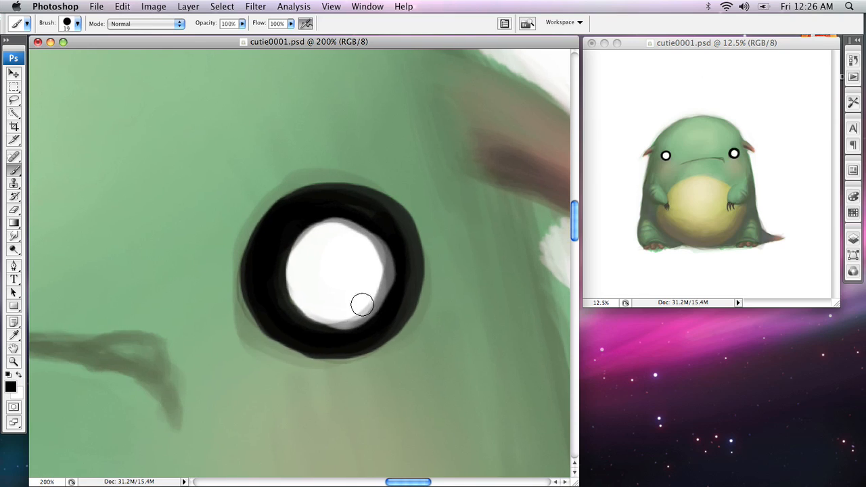
pyautogui.moveTo(356, 334); pyautogui.dragTo(328, 334)
# Tighten the left eye's white center with black and add a faint gray highlight on the upper ring at 19 px.
pyautogui.moveTo(215, 237); pyautogui.dragTo(549, 132)
pyautogui.moveTo(338, 226); pyautogui.dragTo(464, 245)
pyautogui.moveTo(197, 269); pyautogui.dragTo(538, 267)
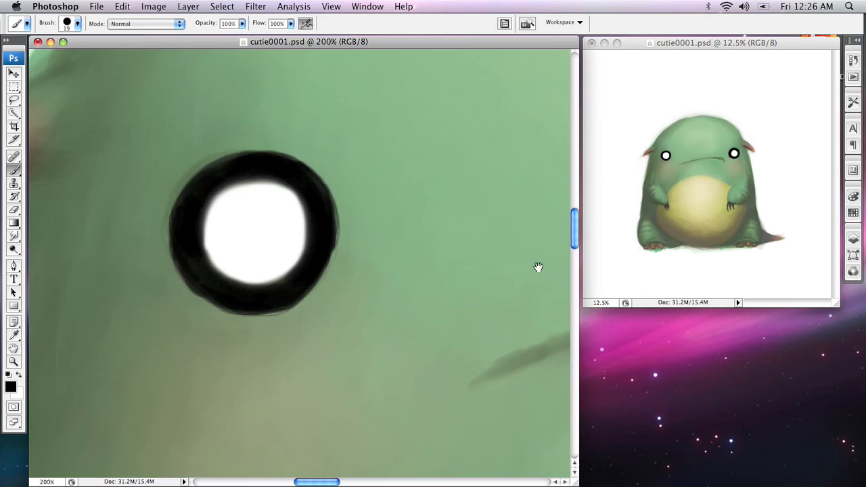
pyautogui.press('x')
pyautogui.moveTo(269, 172)
pyautogui.mouseDown()
pyautogui.moveTo(235, 173)
pyautogui.moveTo(253, 172)
pyautogui.moveTo(212, 194)
pyautogui.moveTo(204, 251)
pyautogui.moveTo(225, 278)
pyautogui.moveTo(284, 279)
pyautogui.moveTo(303, 261)
pyautogui.moveTo(305, 197)
pyautogui.moveTo(279, 169)
pyautogui.moveTo(251, 169)
pyautogui.moveTo(298, 185)
pyautogui.mouseUp()
pyautogui.press('x')
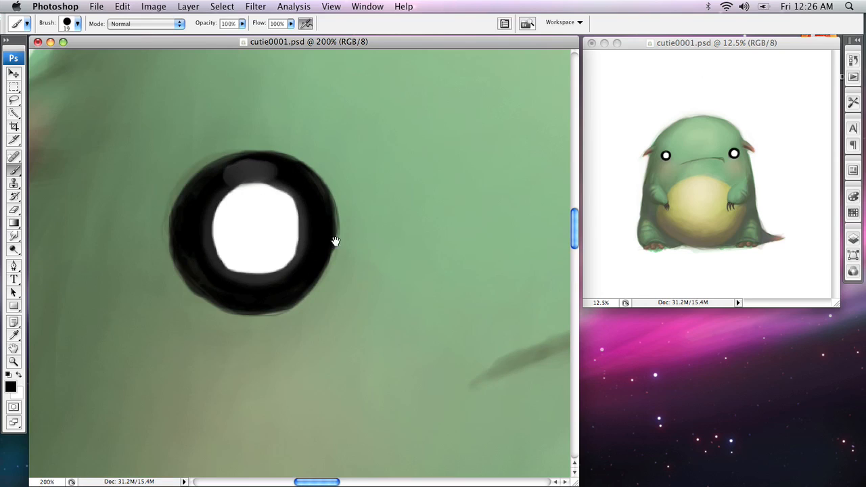
# Sample the mouth's dark green and redraw both ends of the mouth line with the brush reduced to 5 px.
pyautogui.hscroll(10, 263, 186)
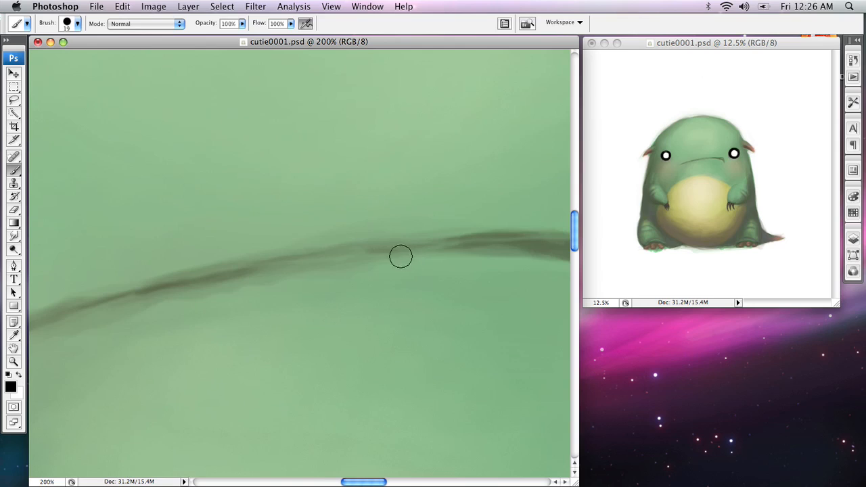
pyautogui.moveTo(473, 259); pyautogui.dragTo(287, 287)
pyautogui.keyDown('alt'); pyautogui.click(358, 287); pyautogui.keyUp('alt')
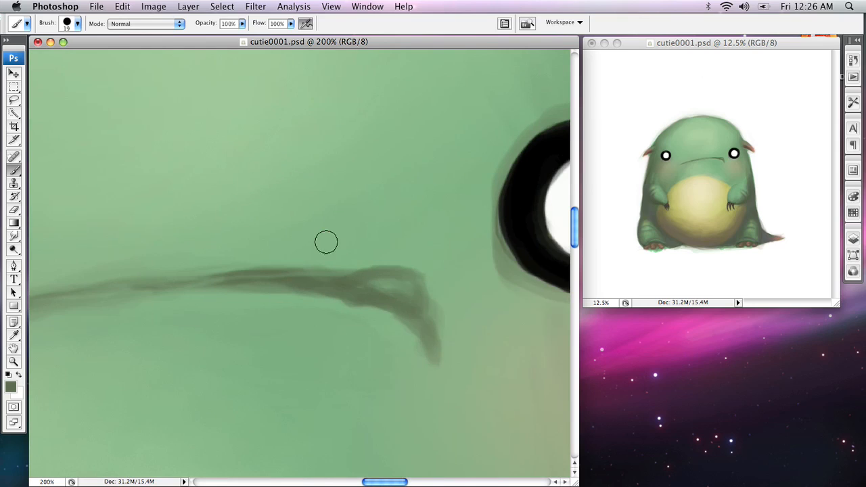
pyautogui.press('[')
pyautogui.moveTo(333, 269)
pyautogui.mouseDown()
pyautogui.moveTo(443, 192)
pyautogui.moveTo(489, 202)
pyautogui.mouseUp()
pyautogui.moveTo(139, 295); pyautogui.dragTo(100, 320)
pyautogui.moveTo(138, 290); pyautogui.dragTo(250, 249)
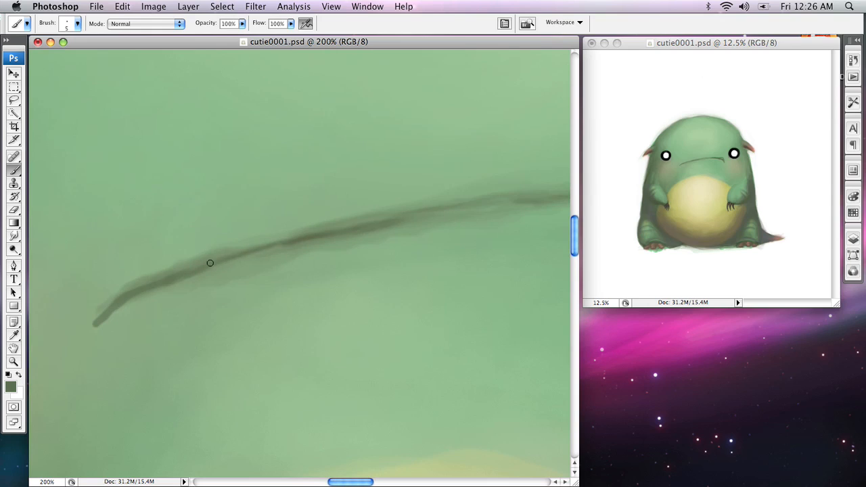
# Strengthen the middle of the mouth line with overlapping dark green strokes at 5 px.
pyautogui.moveTo(255, 246); pyautogui.dragTo(174, 272)
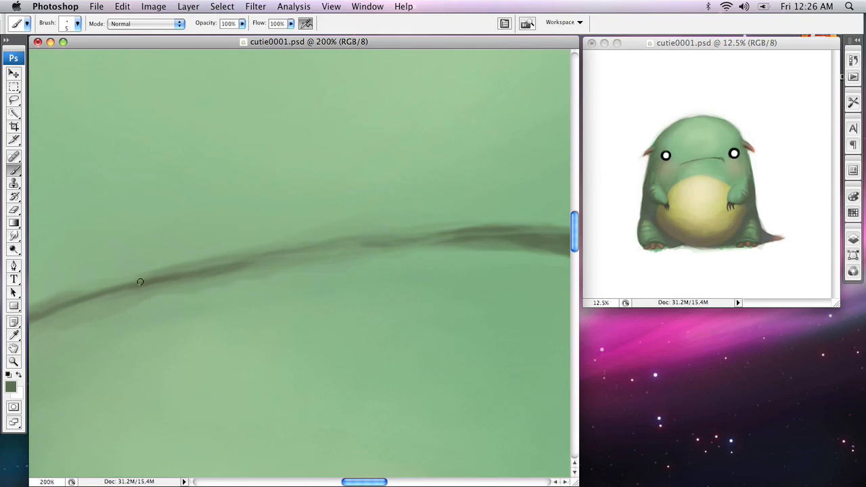
pyautogui.moveTo(234, 262); pyautogui.dragTo(341, 248)
pyautogui.moveTo(399, 243); pyautogui.dragTo(271, 267)
pyautogui.moveTo(154, 283); pyautogui.dragTo(246, 268)
pyautogui.moveTo(193, 276); pyautogui.dragTo(397, 257)
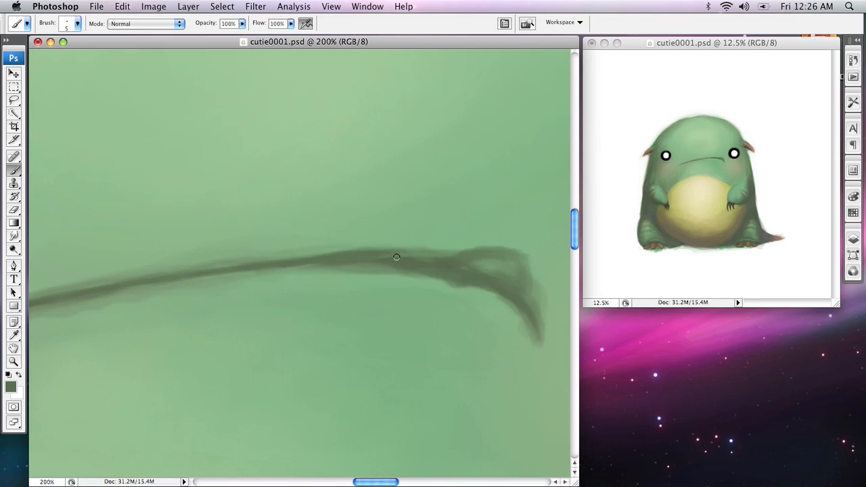
# Sample the light green skin below the mouth and trim the line's lower edge toward the right corner at 5 px.
pyautogui.press('x')
pyautogui.keyDown('alt'); pyautogui.click(347, 292); pyautogui.keyUp('alt')
pyautogui.moveTo(284, 276); pyautogui.dragTo(417, 274)
pyautogui.moveTo(355, 270)
pyautogui.mouseDown()
pyautogui.moveTo(444, 274)
pyautogui.moveTo(363, 264)
pyautogui.moveTo(465, 283)
pyautogui.mouseUp()
pyautogui.moveTo(415, 274)
pyautogui.mouseDown()
pyautogui.moveTo(483, 296)
pyautogui.moveTo(502, 292)
pyautogui.moveTo(457, 279)
pyautogui.moveTo(514, 306)
pyautogui.moveTo(536, 343)
pyautogui.mouseUp()
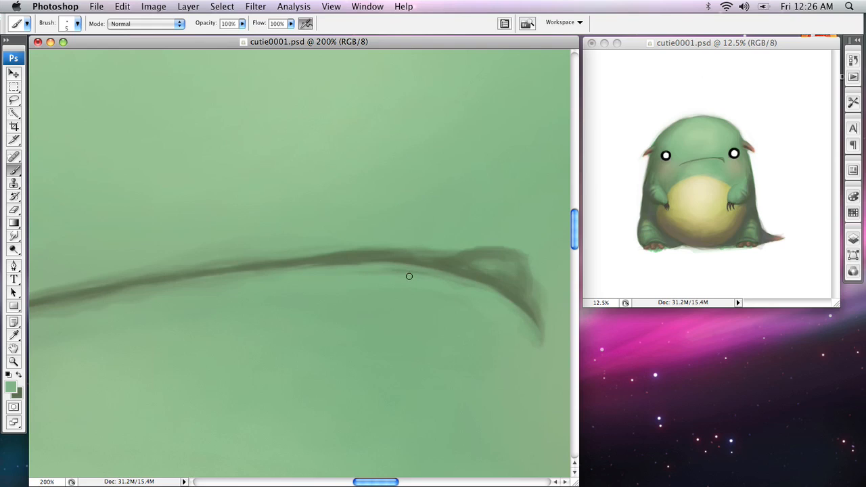
# Taper the mouth's left end and clean the smudges beneath it with light skin green at 5 px.
pyautogui.moveTo(191, 291); pyautogui.dragTo(314, 276)
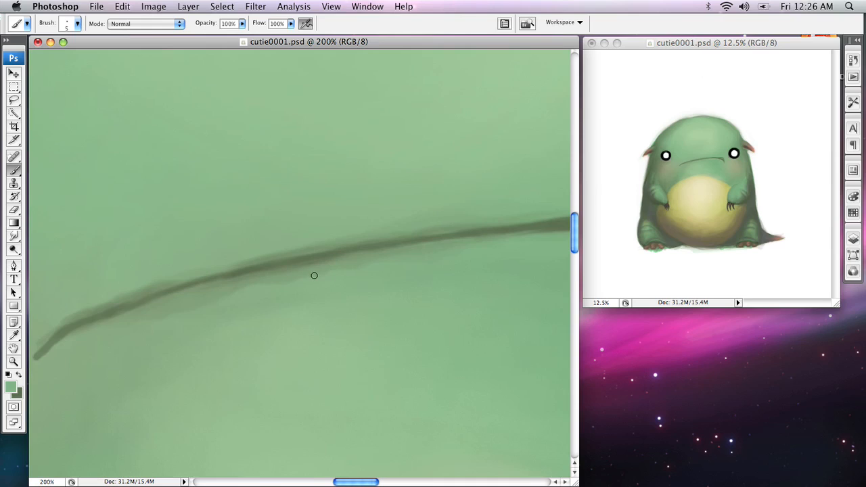
pyautogui.moveTo(301, 141); pyautogui.dragTo(372, 128)
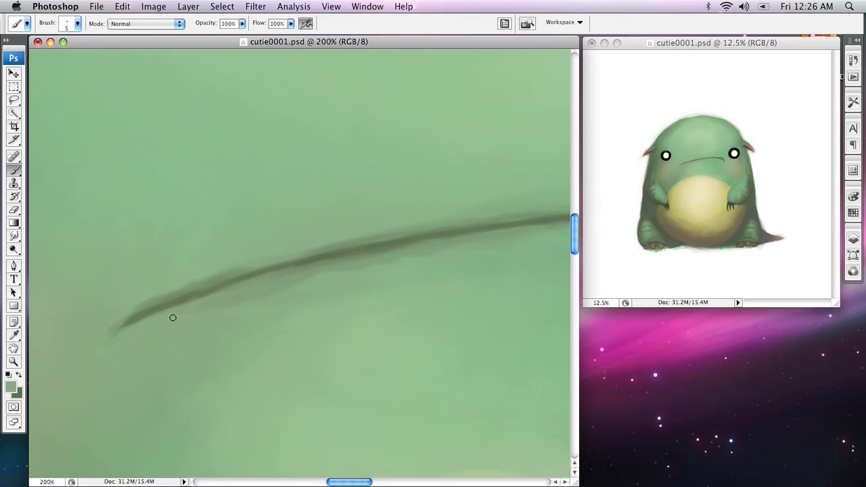
pyautogui.moveTo(200, 296); pyautogui.dragTo(322, 268)
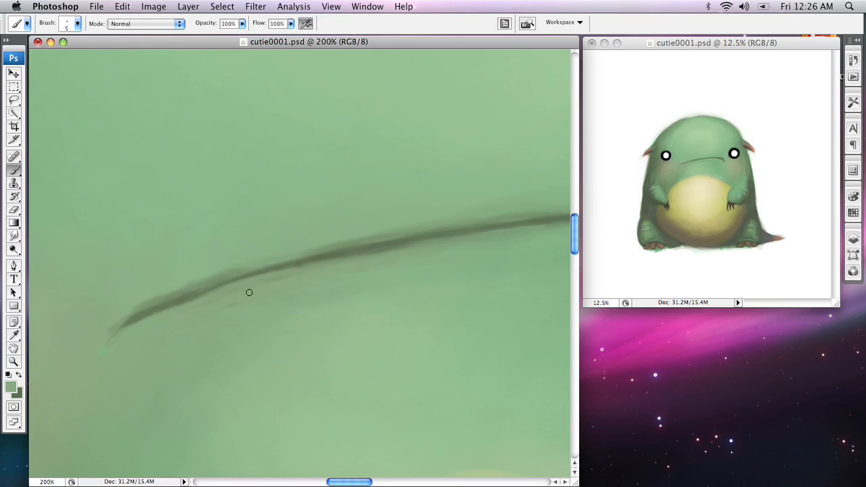
# Sample black from the right eye and outline the triangular fold at the mouth's right corner at 5 px.
pyautogui.moveTo(453, 292); pyautogui.dragTo(116, 316)
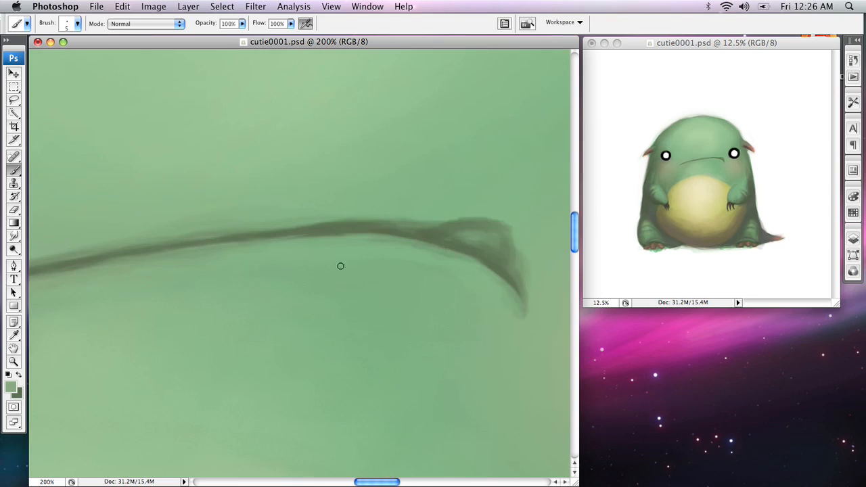
pyautogui.moveTo(484, 352); pyautogui.dragTo(322, 370)
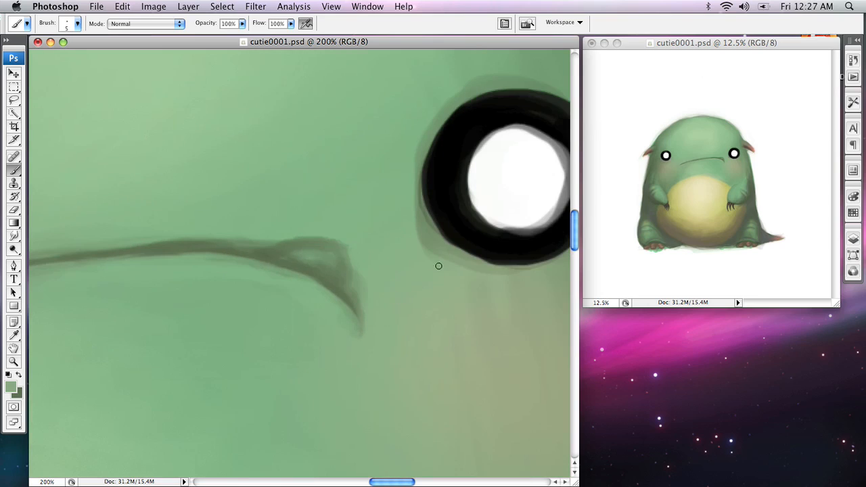
pyautogui.keyDown('alt'); pyautogui.click(458, 189); pyautogui.keyUp('alt')
pyautogui.moveTo(278, 248); pyautogui.dragTo(316, 269)
pyautogui.moveTo(299, 249)
pyautogui.mouseDown()
pyautogui.moveTo(301, 242)
pyautogui.moveTo(338, 253)
pyautogui.moveTo(343, 263)
pyautogui.mouseUp()
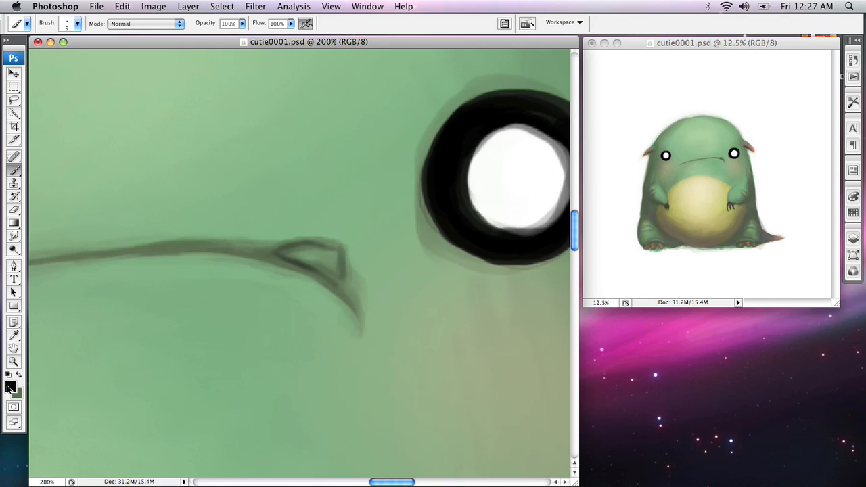
# Fill the triangular fold at the mouth's right corner with a pale grayish green at 5 px.
pyautogui.keyDown('alt'); pyautogui.click(497, 180); pyautogui.keyUp('alt')
pyautogui.keyDown('alt'); pyautogui.click(312, 251); pyautogui.keyUp('alt')
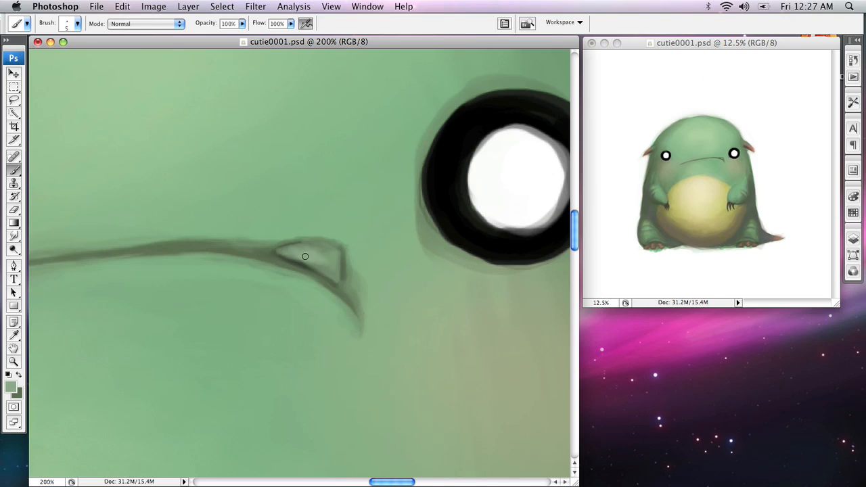
pyautogui.moveTo(317, 250); pyautogui.dragTo(332, 248)
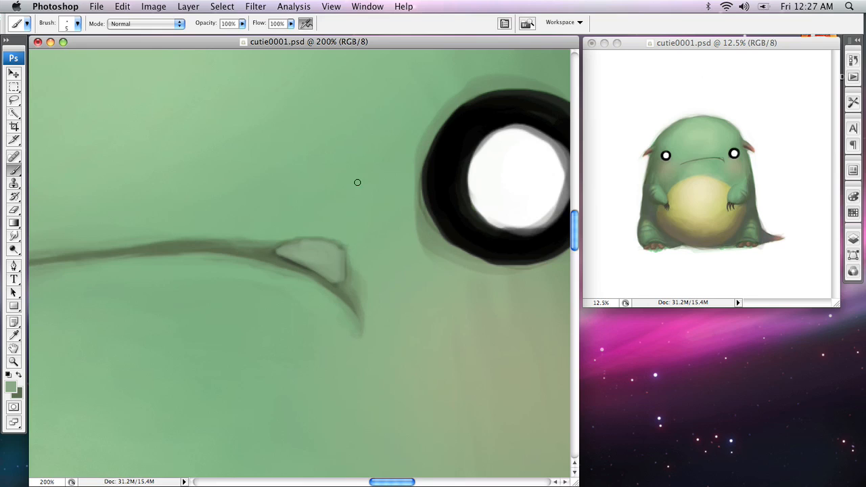
# Choose a dark reddish brown paint colour and tint the left end of the mouth line with the 5 px brush.
pyautogui.moveTo(242, 283); pyautogui.dragTo(437, 250)
pyautogui.moveTo(76, 283); pyautogui.dragTo(471, 261)
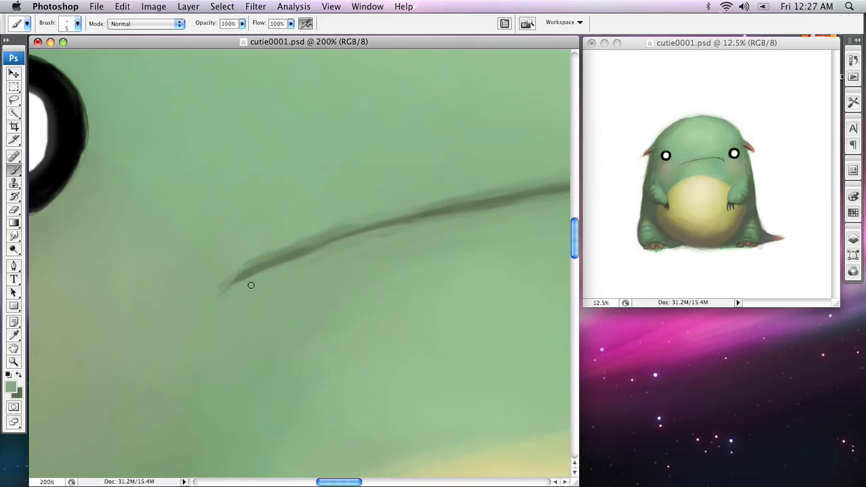
pyautogui.click(10, 387)
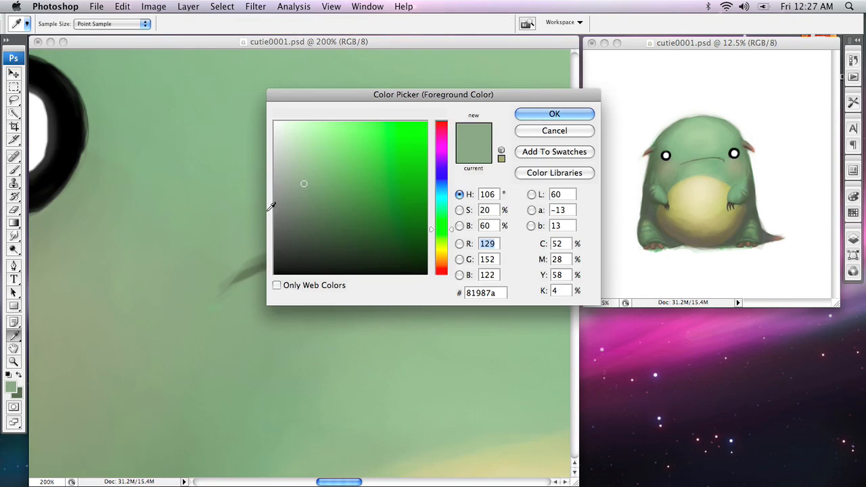
pyautogui.click(440, 272)
pyautogui.click(319, 207)
pyautogui.moveTo(319, 207); pyautogui.dragTo(317, 234)
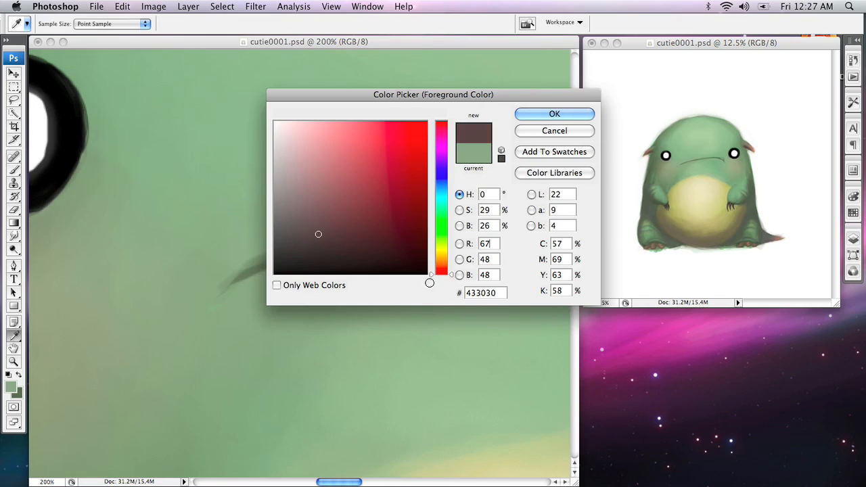
pyautogui.click(441, 268)
pyautogui.click(547, 116)
pyautogui.press('b')
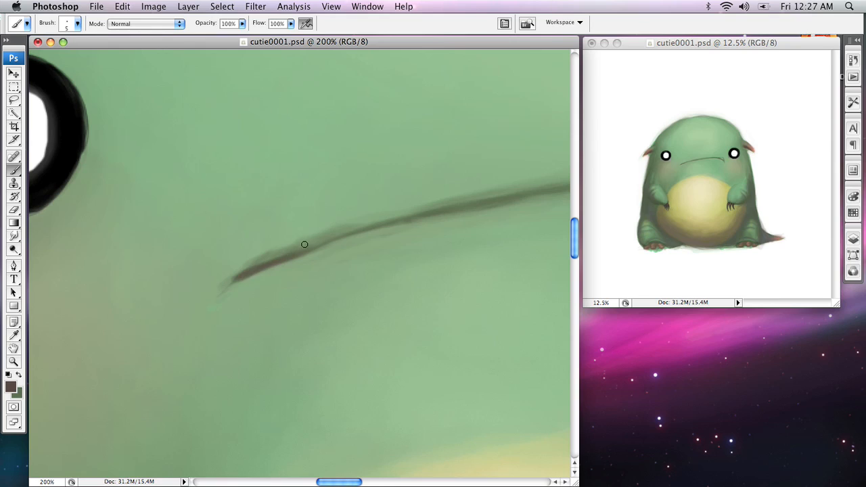
# Paint dark reddish brown along the curve beneath the tooth at the mouth's right corner at 5 px.
pyautogui.keyDown('alt'); pyautogui.click(285, 231); pyautogui.keyUp('alt')
pyautogui.press('x')
pyautogui.hscroll(10, 420, 214)
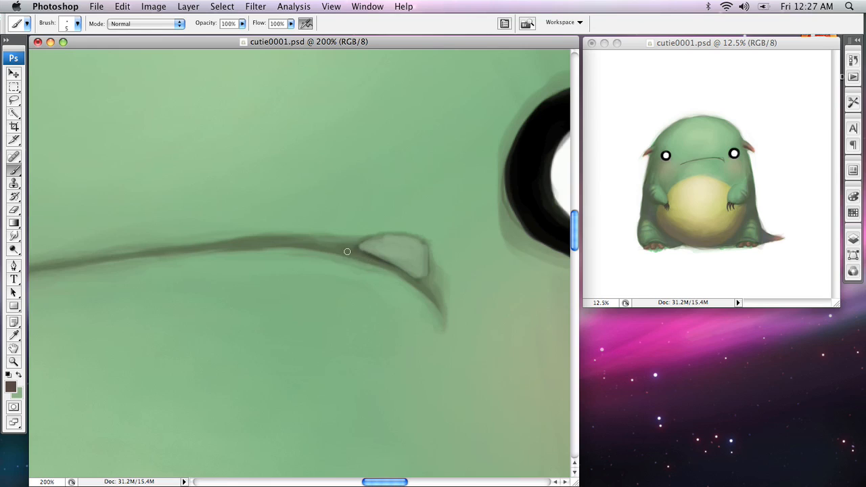
pyautogui.moveTo(369, 262)
pyautogui.mouseDown()
pyautogui.moveTo(433, 302)
pyautogui.moveTo(404, 276)
pyautogui.moveTo(429, 290)
pyautogui.mouseUp()
# Sample the skin green beside the tooth and trim the mouth line's upper edge left of the tooth at 5 px.
pyautogui.keyDown('alt'); pyautogui.click(446, 261); pyautogui.keyUp('alt')
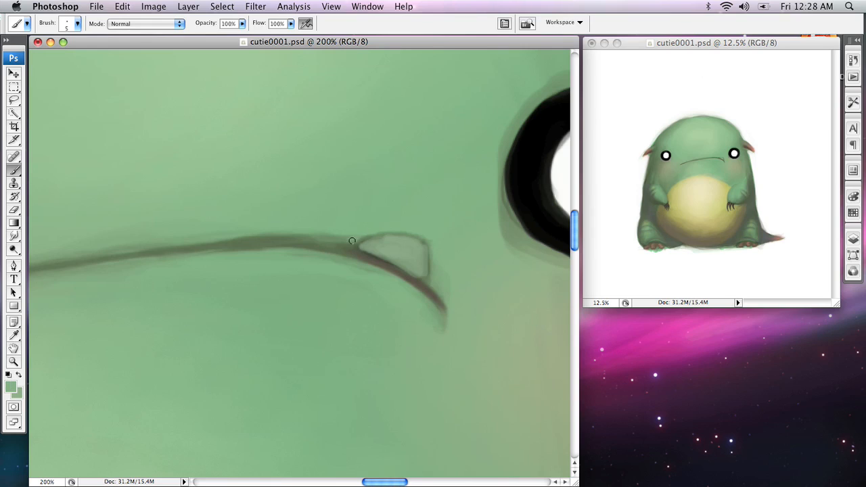
pyautogui.moveTo(347, 237)
pyautogui.mouseDown()
pyautogui.moveTo(257, 229)
pyautogui.moveTo(319, 242)
pyautogui.mouseUp()
pyautogui.moveTo(269, 233); pyautogui.dragTo(324, 237)
# Sample dark brown from the mouth line and restroke its middle section toward the left at 5 px.
pyautogui.keyDown('alt'); pyautogui.click(378, 260); pyautogui.keyUp('alt')
pyautogui.moveTo(290, 242); pyautogui.dragTo(231, 242)
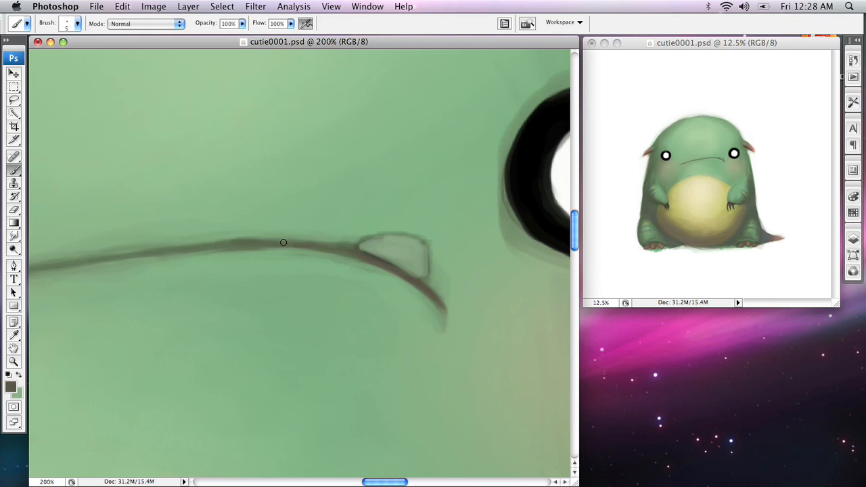
pyautogui.moveTo(183, 253); pyautogui.dragTo(393, 230)
pyautogui.moveTo(286, 222); pyautogui.dragTo(352, 207)
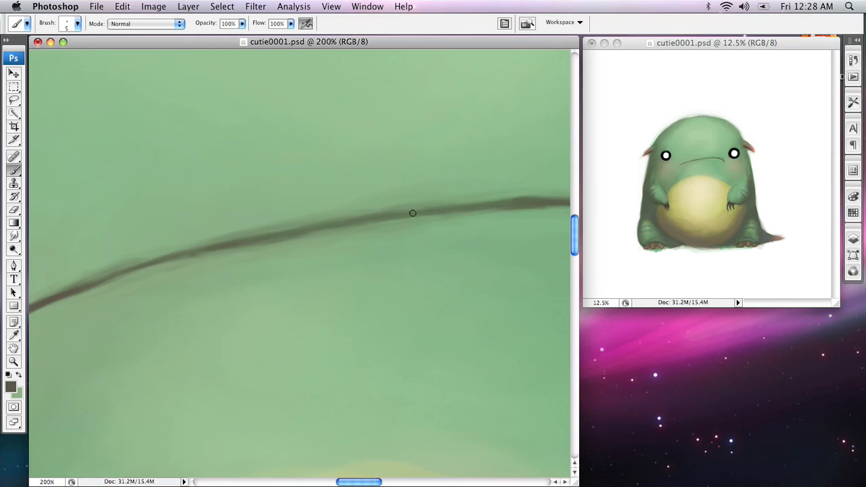
# Sample the skin green above the mouth and smooth the upper edge of the line's middle section.
pyautogui.moveTo(512, 176); pyautogui.dragTo(344, 197)
pyautogui.keyDown('alt'); pyautogui.click(344, 198); pyautogui.keyUp('alt')
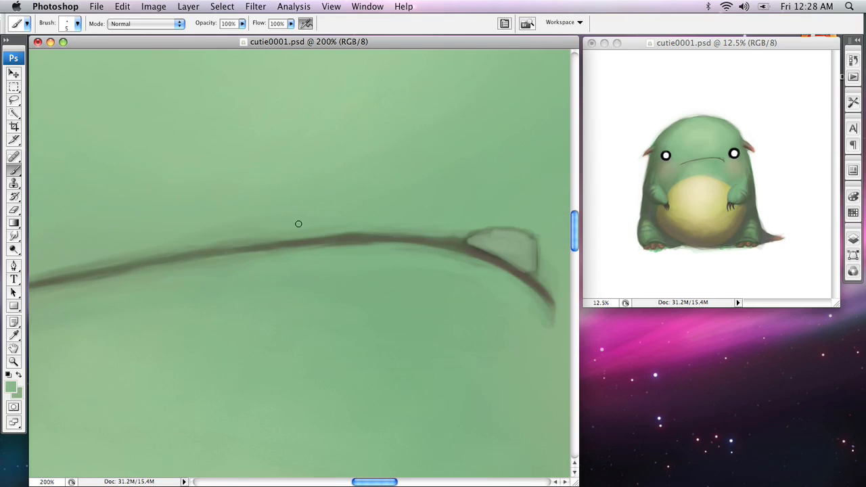
pyautogui.moveTo(323, 234); pyautogui.dragTo(377, 228)
# Sample white from the right eye and brighten the tooth at the mouth's right corner at 5 px.
pyautogui.moveTo(567, 181); pyautogui.dragTo(331, 181)
pyautogui.keyDown('alt'); pyautogui.click(466, 125); pyautogui.keyUp('alt')
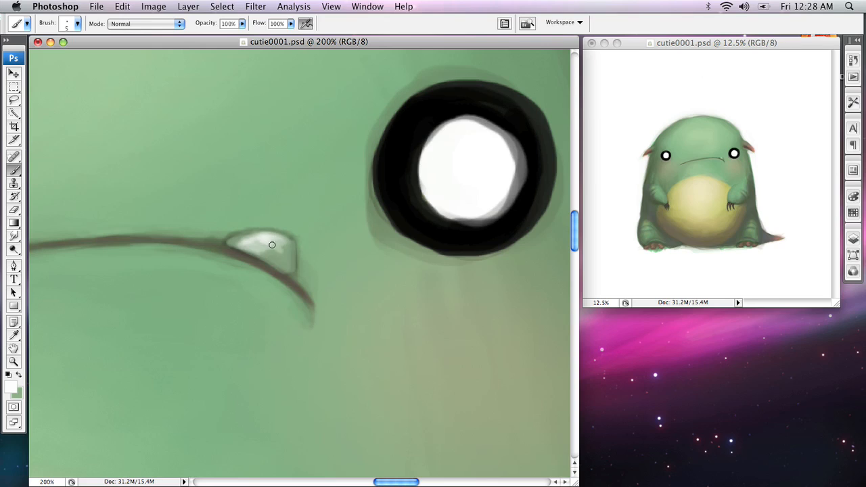
pyautogui.moveTo(262, 245); pyautogui.dragTo(286, 267)
pyautogui.moveTo(236, 241)
pyautogui.mouseDown()
pyautogui.moveTo(273, 240)
pyautogui.moveTo(288, 261)
pyautogui.mouseUp()
# Paint white over the pink smudge around the right ear's tip with the 5 px brush.
pyautogui.press('z')
pyautogui.keyDown('alt'); pyautogui.click(290, 249); pyautogui.keyUp('alt')
pyautogui.keyDown('alt'); pyautogui.click(319, 303); pyautogui.keyUp('alt')
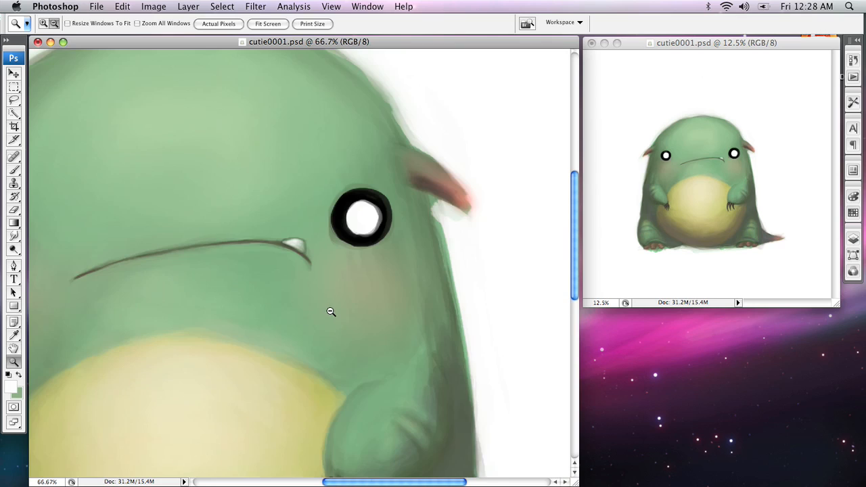
pyautogui.keyDown('alt'); pyautogui.click(331, 312); pyautogui.keyUp('alt')
pyautogui.keyDown('alt'); pyautogui.click(320, 297); pyautogui.keyUp('alt')
pyautogui.hscroll(-3, 316, 261)
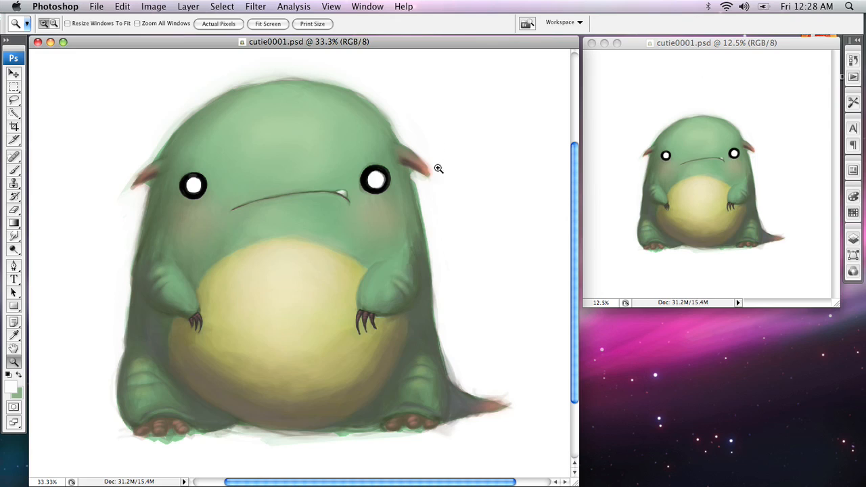
pyautogui.click(430, 201)
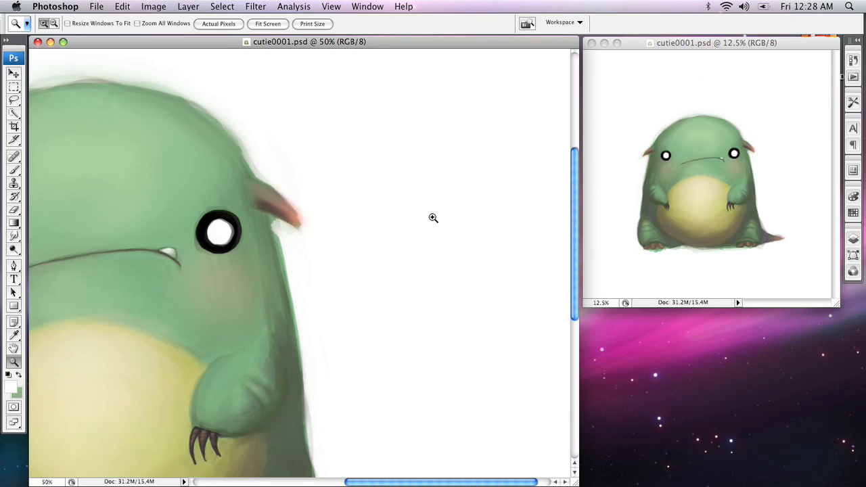
pyautogui.click(280, 143)
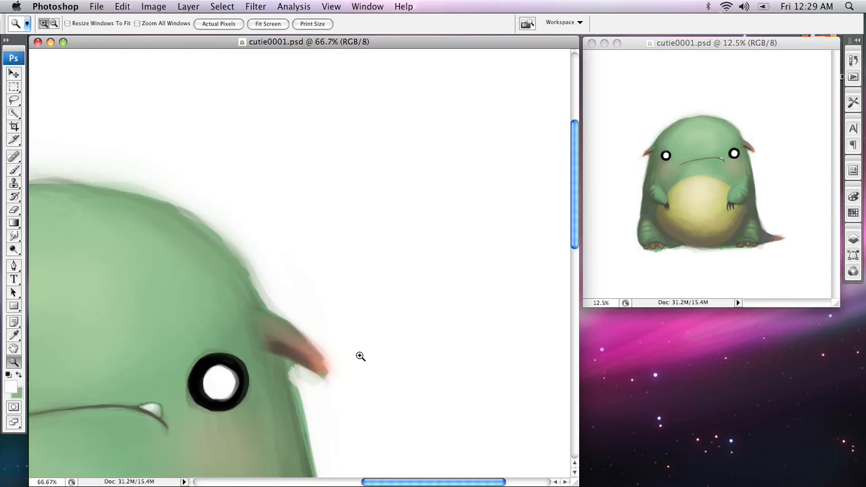
pyautogui.moveTo(356, 350); pyautogui.dragTo(361, 199)
pyautogui.click(348, 220)
pyautogui.moveTo(321, 267); pyautogui.dragTo(406, 205)
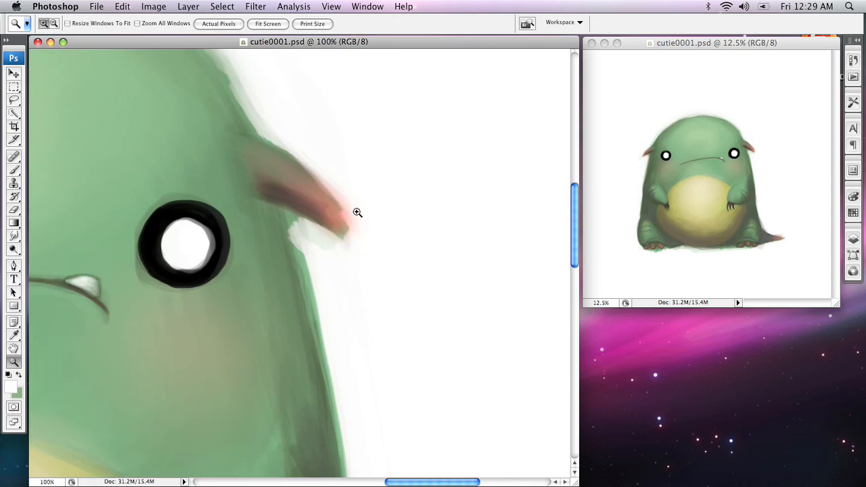
pyautogui.press('b')
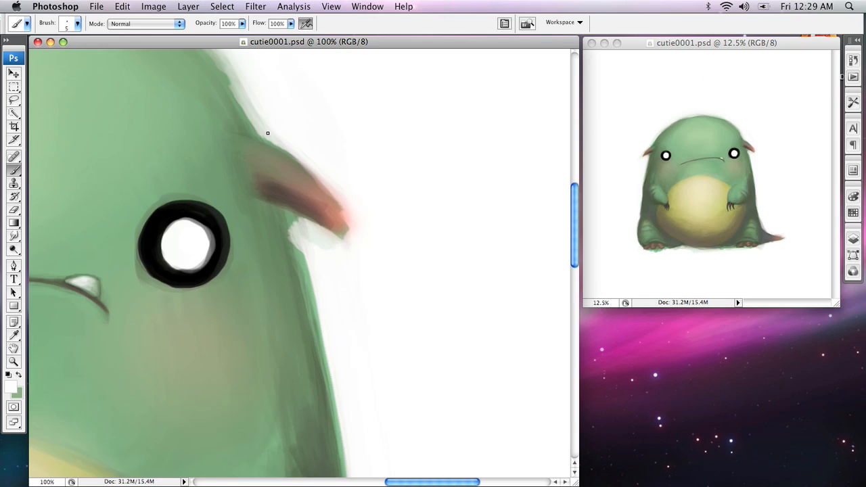
pyautogui.moveTo(316, 173)
pyautogui.mouseDown()
pyautogui.moveTo(360, 236)
pyautogui.moveTo(319, 172)
pyautogui.moveTo(351, 215)
pyautogui.mouseUp()
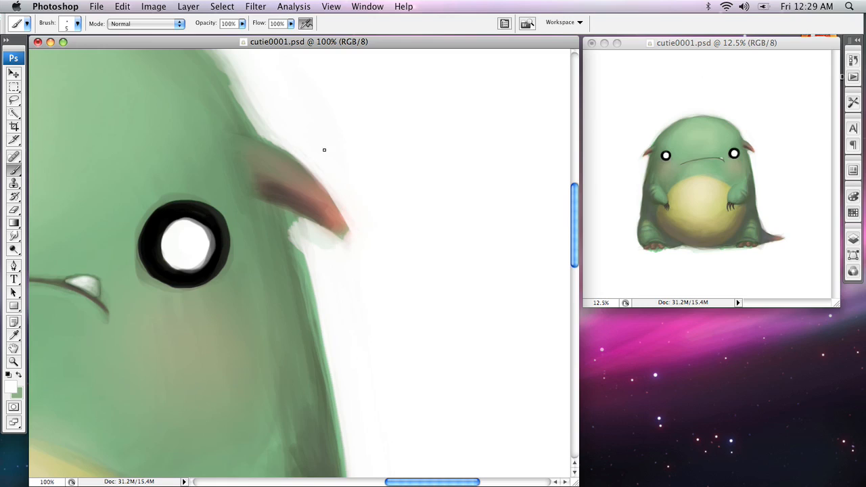
# Clean up the right ear's upper edge with white at 20 px.
pyautogui.press(']')
pyautogui.press(']')
pyautogui.moveTo(256, 110)
pyautogui.mouseDown()
pyautogui.moveTo(312, 167)
pyautogui.moveTo(305, 154)
pyautogui.moveTo(352, 204)
pyautogui.mouseUp()
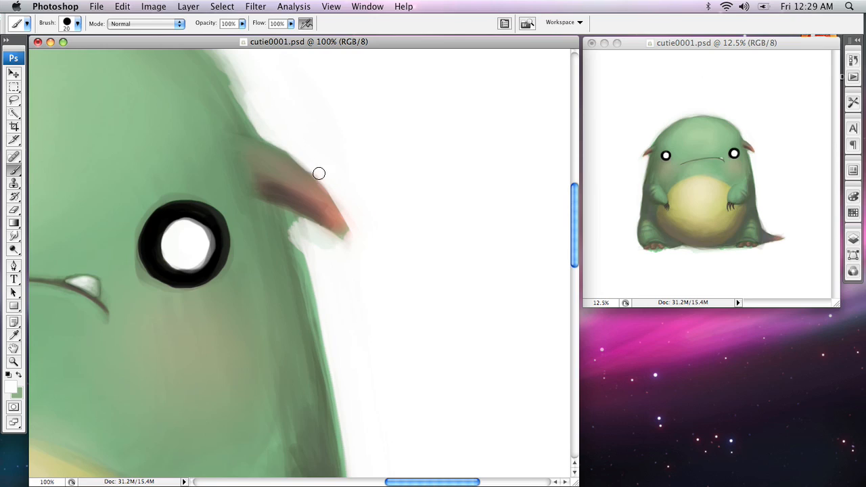
# Clear the green smudges under the right ear with white, refining the notch beside the body at 8 px.
pyautogui.moveTo(297, 224)
pyautogui.mouseDown()
pyautogui.moveTo(318, 285)
pyautogui.moveTo(305, 237)
pyautogui.moveTo(341, 264)
pyautogui.moveTo(347, 259)
pyautogui.moveTo(336, 247)
pyautogui.moveTo(360, 252)
pyautogui.moveTo(290, 218)
pyautogui.mouseUp()
pyautogui.press('[')
pyautogui.press('[')
pyautogui.press('[')
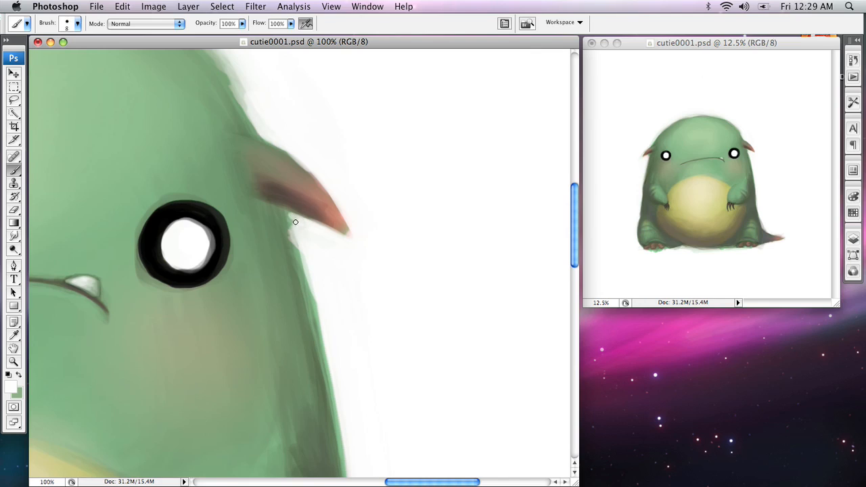
pyautogui.moveTo(291, 224); pyautogui.dragTo(293, 230)
# Trim the body's right edge below the ear with white at 15 px and sample the dark green along that edge.
pyautogui.press(']')
pyautogui.press(']')
pyautogui.moveTo(291, 216); pyautogui.dragTo(335, 394)
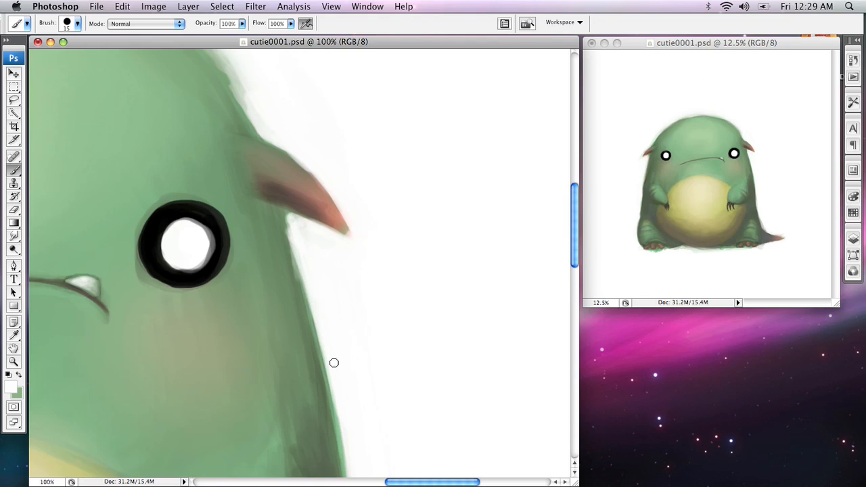
pyautogui.press('[')
pyautogui.press('x')
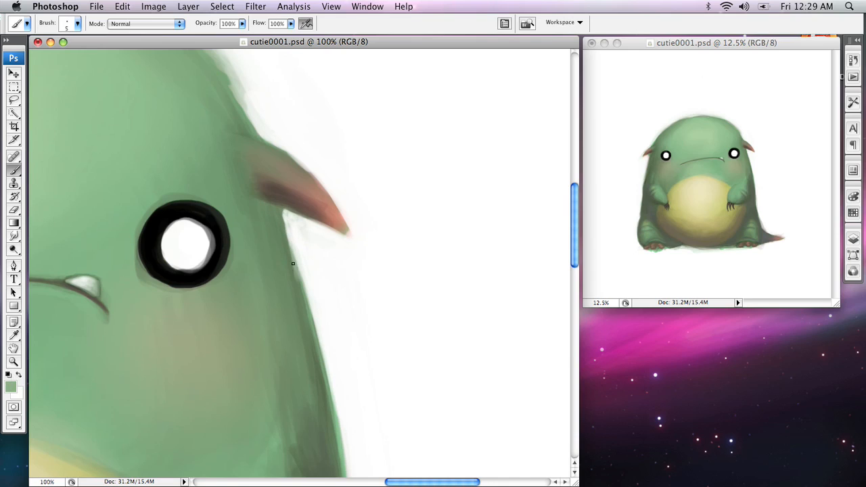
pyautogui.keyDown('alt'); pyautogui.click(286, 245); pyautogui.keyUp('alt')
pyautogui.press('x')
# Trim the body's right edge beside the arm with white at 30 px.
pyautogui.moveTo(350, 386); pyautogui.dragTo(319, 183)
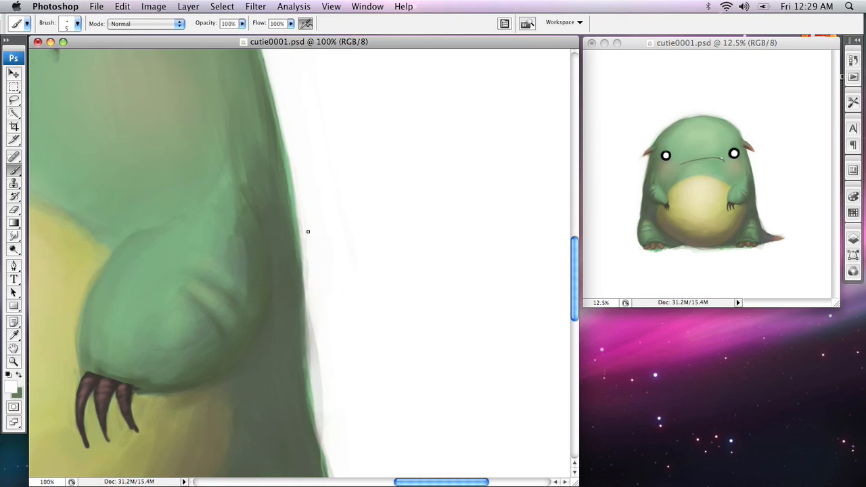
pyautogui.press(']')
pyautogui.press(']')
pyautogui.press(']')
pyautogui.moveTo(302, 203); pyautogui.dragTo(322, 340)
pyautogui.scroll(-3, 324, 296)
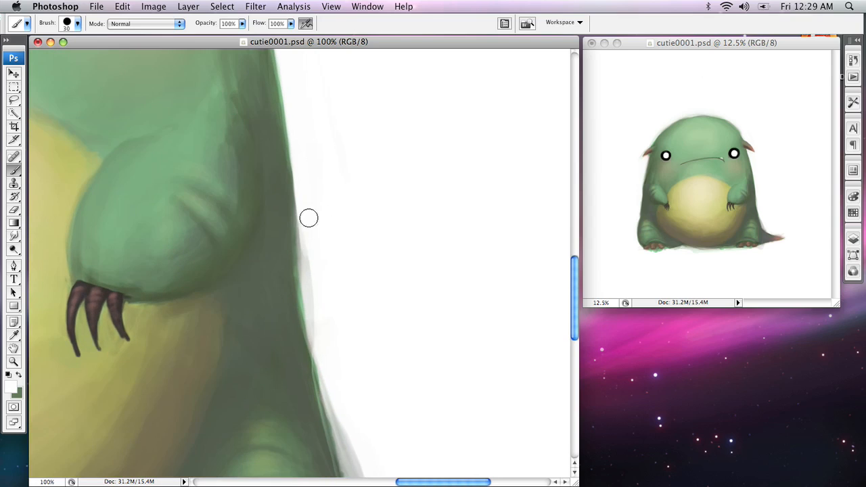
# Clean the body's lower right edge and the outline of the tail with white at 30 px.
pyautogui.moveTo(307, 237); pyautogui.dragTo(309, 301)
pyautogui.moveTo(306, 259); pyautogui.dragTo(317, 352)
pyautogui.moveTo(308, 305)
pyautogui.mouseDown()
pyautogui.moveTo(327, 394)
pyautogui.moveTo(311, 217)
pyautogui.mouseUp()
pyautogui.moveTo(295, 188); pyautogui.dragTo(304, 252)
pyautogui.moveTo(292, 206)
pyautogui.mouseDown()
pyautogui.moveTo(316, 302)
pyautogui.moveTo(304, 252)
pyautogui.moveTo(326, 309)
pyautogui.moveTo(315, 295)
pyautogui.moveTo(345, 330)
pyautogui.moveTo(333, 319)
pyautogui.moveTo(361, 332)
pyautogui.moveTo(324, 277)
pyautogui.moveTo(334, 297)
pyautogui.moveTo(326, 242)
pyautogui.moveTo(347, 306)
pyautogui.mouseUp()
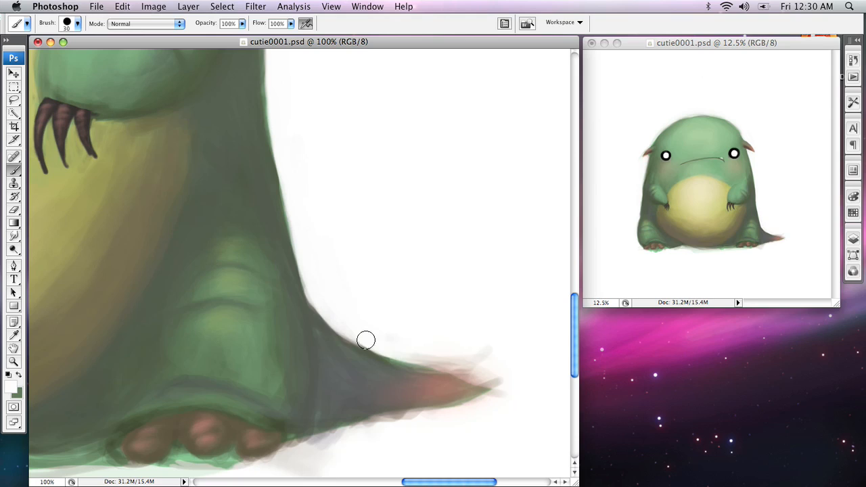
pyautogui.moveTo(365, 340)
pyautogui.mouseDown()
pyautogui.moveTo(494, 380)
pyautogui.moveTo(442, 351)
pyautogui.moveTo(492, 363)
pyautogui.moveTo(497, 356)
pyautogui.moveTo(473, 337)
pyautogui.moveTo(520, 390)
pyautogui.moveTo(298, 455)
pyautogui.moveTo(304, 449)
pyautogui.moveTo(296, 445)
pyautogui.moveTo(359, 438)
pyautogui.moveTo(434, 316)
pyautogui.mouseUp()
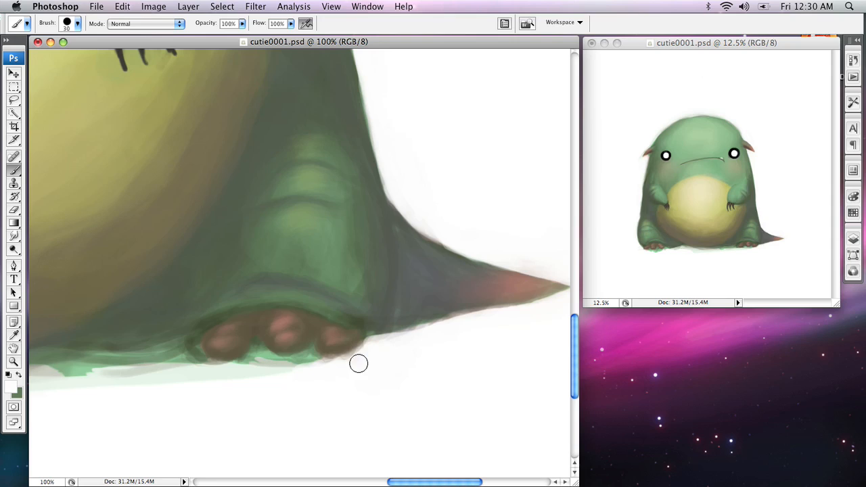
# Paint white into the gaps and along the underside of the right foot's toes at 10 px.
pyautogui.press('[')
pyautogui.press('[')
pyautogui.press('[')
pyautogui.press('[')
pyautogui.press('[')
pyautogui.press('[')
pyautogui.moveTo(322, 361); pyautogui.dragTo(318, 354)
pyautogui.rightClick(322, 358)
pyautogui.click(310, 367)
pyautogui.press(']')
pyautogui.press(']')
pyautogui.moveTo(309, 356); pyautogui.dragTo(288, 360)
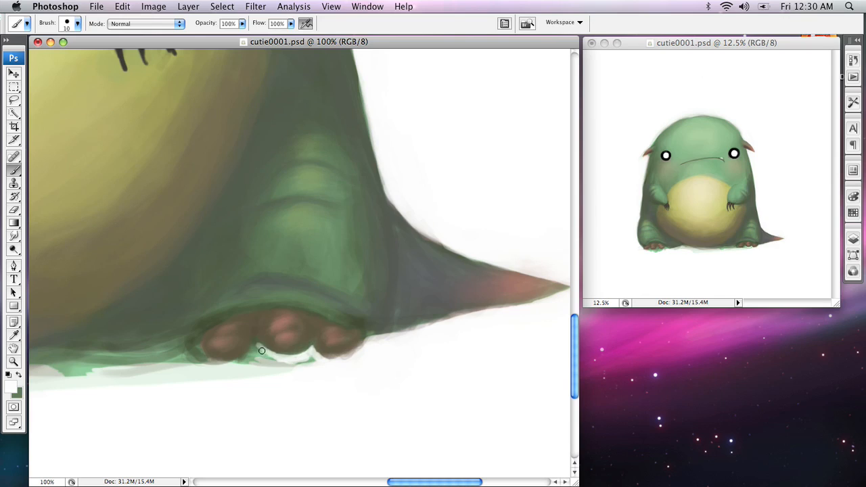
pyautogui.moveTo(245, 357)
pyautogui.mouseDown()
pyautogui.moveTo(307, 361)
pyautogui.moveTo(247, 371)
pyautogui.moveTo(196, 365)
pyautogui.moveTo(220, 377)
pyautogui.mouseUp()
# Cover the green ground smudges left of the right foot with white at 30 px, setting the brush to 9 px for the toe edge.
pyautogui.press(']')
pyautogui.press(']')
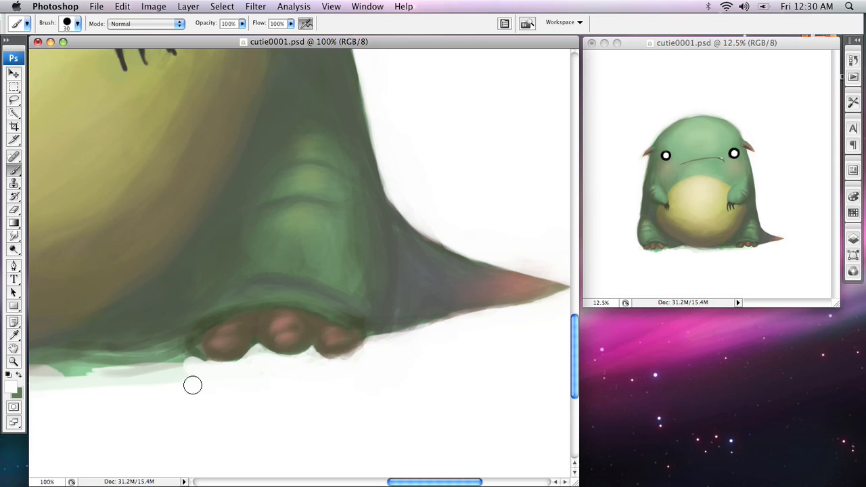
pyautogui.press('space')
pyautogui.moveTo(171, 399)
pyautogui.mouseDown()
pyautogui.moveTo(292, 436)
pyautogui.moveTo(174, 435)
pyautogui.moveTo(282, 441)
pyautogui.moveTo(236, 428)
pyautogui.moveTo(297, 440)
pyautogui.moveTo(229, 433)
pyautogui.moveTo(353, 425)
pyautogui.moveTo(364, 444)
pyautogui.mouseUp()
pyautogui.press('[')
pyautogui.press('[')
pyautogui.press('[')
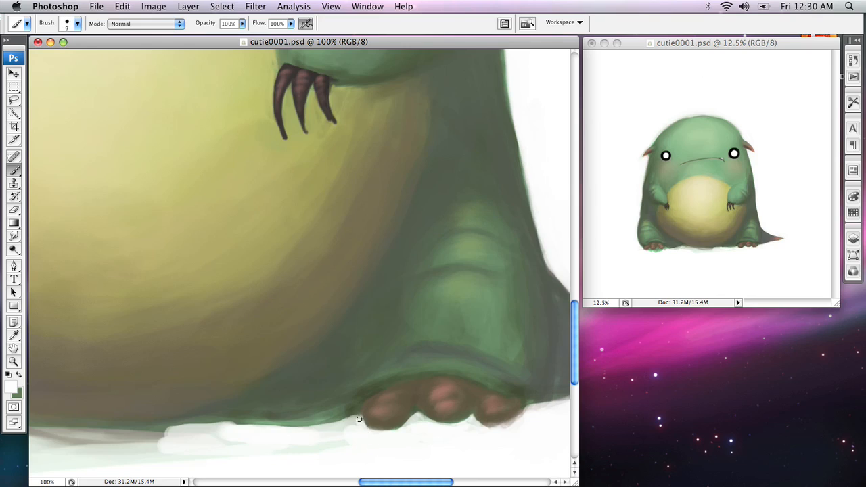
# Paint white over the ground smudges directly beneath the belly at 30 px to define its lower edge.
pyautogui.press(']')
pyautogui.press(']')
pyautogui.press(']')
pyautogui.hscroll(-6, 261, 449)
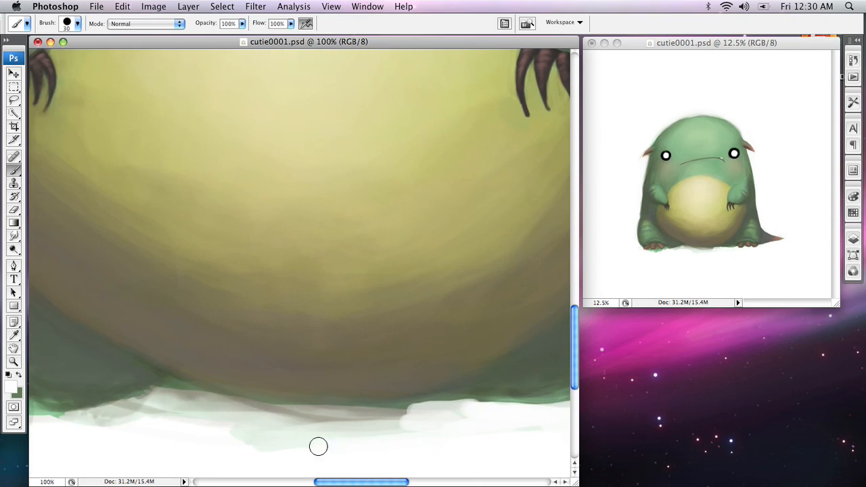
pyautogui.moveTo(279, 438)
pyautogui.mouseDown()
pyautogui.moveTo(429, 416)
pyautogui.moveTo(360, 420)
pyautogui.moveTo(163, 402)
pyautogui.moveTo(103, 416)
pyautogui.moveTo(235, 425)
pyautogui.moveTo(309, 441)
pyautogui.moveTo(250, 429)
pyautogui.moveTo(259, 445)
pyautogui.moveTo(385, 462)
pyautogui.moveTo(419, 424)
pyautogui.moveTo(439, 423)
pyautogui.moveTo(376, 429)
pyautogui.moveTo(375, 421)
pyautogui.moveTo(424, 412)
pyautogui.moveTo(388, 415)
pyautogui.mouseUp()
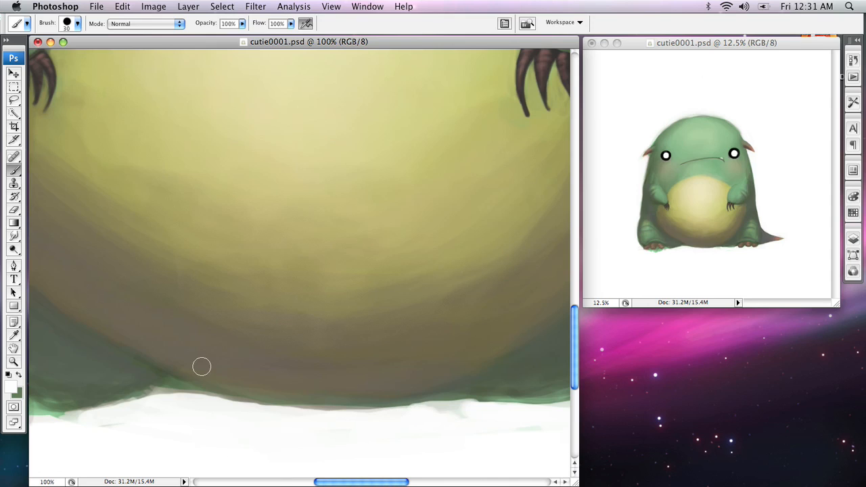
# Cover the green smudges beneath the left foot with white at 30 px.
pyautogui.moveTo(153, 377)
pyautogui.mouseDown()
pyautogui.moveTo(131, 392)
pyautogui.moveTo(286, 392)
pyautogui.mouseUp()
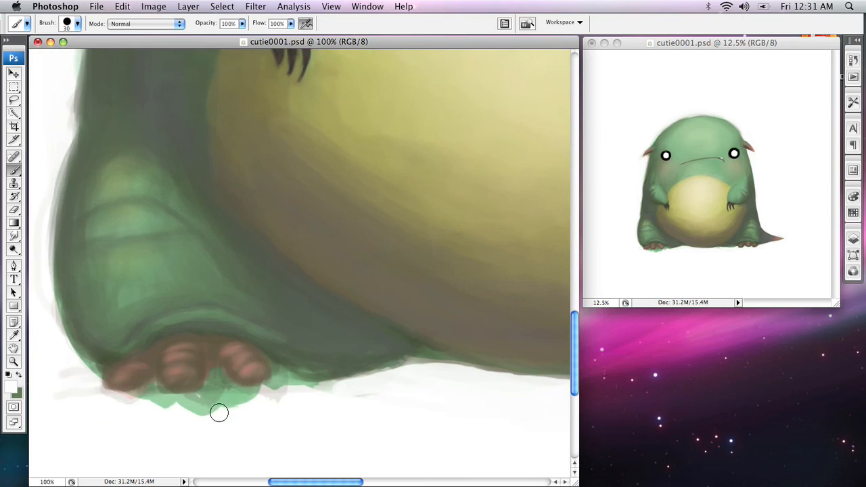
pyautogui.moveTo(148, 408)
pyautogui.mouseDown()
pyautogui.moveTo(131, 404)
pyautogui.moveTo(197, 404)
pyautogui.moveTo(172, 411)
pyautogui.mouseUp()
pyautogui.moveTo(226, 396)
pyautogui.mouseDown()
pyautogui.moveTo(223, 402)
pyautogui.moveTo(293, 399)
pyautogui.moveTo(204, 390)
pyautogui.moveTo(211, 377)
pyautogui.moveTo(226, 381)
pyautogui.moveTo(225, 396)
pyautogui.mouseUp()
# Clean between and around the left foot's toes and the adjoining lower body edge with white at 9 px.
pyautogui.press('[')
pyautogui.press('[')
pyautogui.press('[')
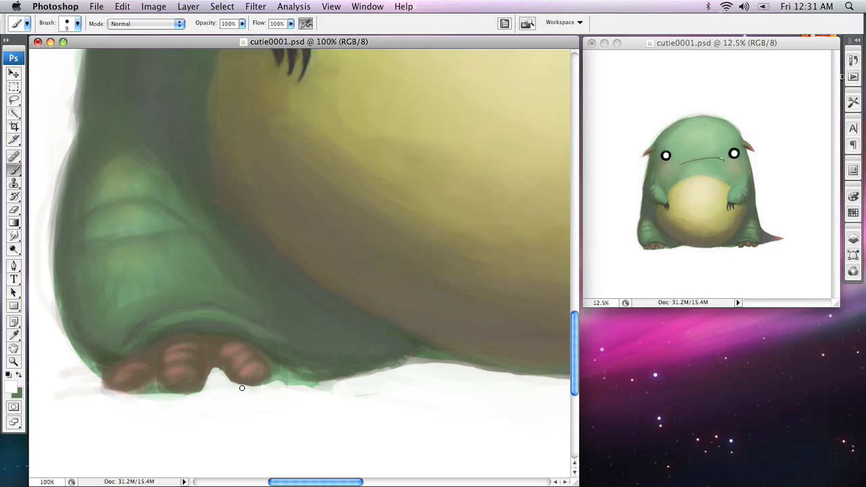
pyautogui.moveTo(274, 381)
pyautogui.mouseDown()
pyautogui.moveTo(324, 390)
pyautogui.moveTo(300, 381)
pyautogui.mouseUp()
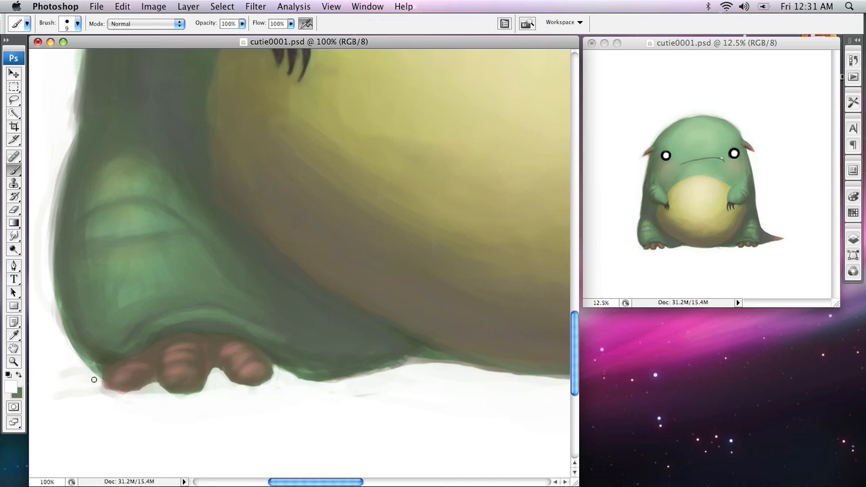
# Clean the outer contour of the left leg with white at 9 px, from the hip down to the foot.
pyautogui.moveTo(74, 354); pyautogui.dragTo(57, 325)
pyautogui.moveTo(148, 128); pyautogui.dragTo(172, 330)
pyautogui.press('z')
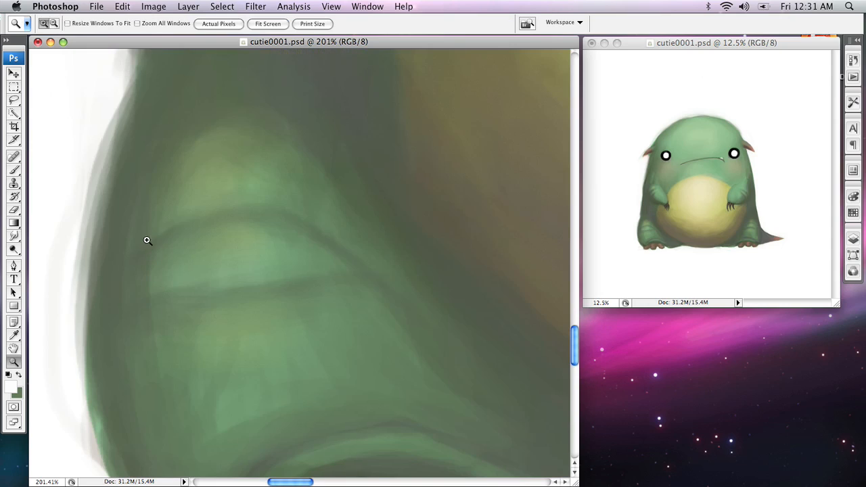
pyautogui.keyDown('alt'); pyautogui.click(163, 239); pyautogui.keyUp('alt')
pyautogui.keyDown('alt'); pyautogui.click(238, 240); pyautogui.keyUp('alt')
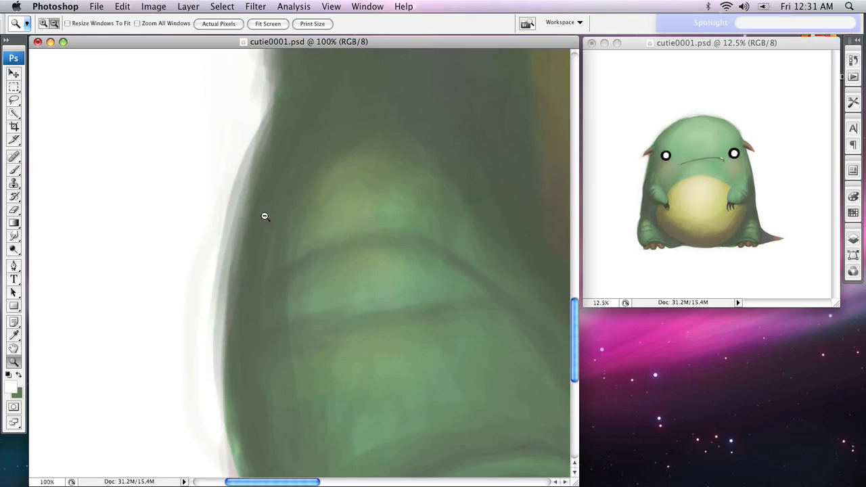
pyautogui.moveTo(324, 263); pyautogui.dragTo(261, 286)
pyautogui.press('b')
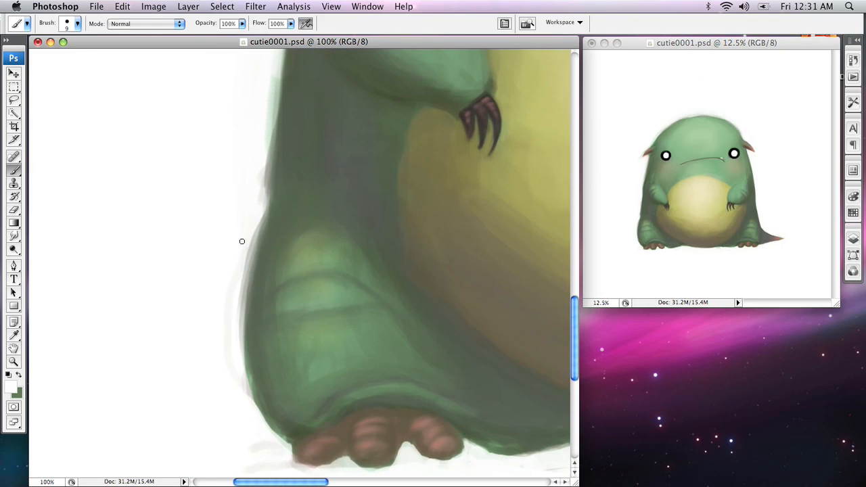
pyautogui.moveTo(251, 253)
pyautogui.mouseDown()
pyautogui.moveTo(253, 230)
pyautogui.moveTo(235, 338)
pyautogui.moveTo(247, 288)
pyautogui.moveTo(238, 328)
pyautogui.moveTo(241, 389)
pyautogui.mouseUp()
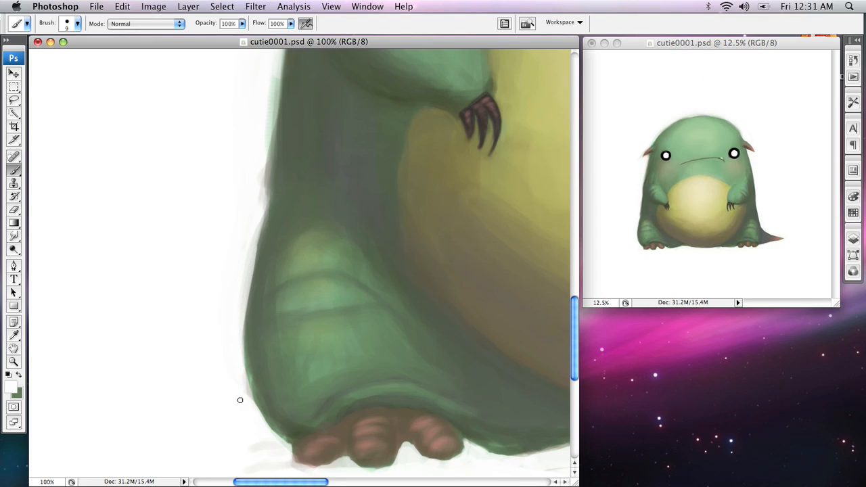
pyautogui.moveTo(260, 214); pyautogui.dragTo(231, 362)
pyautogui.moveTo(238, 328)
pyautogui.mouseDown()
pyautogui.moveTo(250, 254)
pyautogui.moveTo(240, 354)
pyautogui.mouseUp()
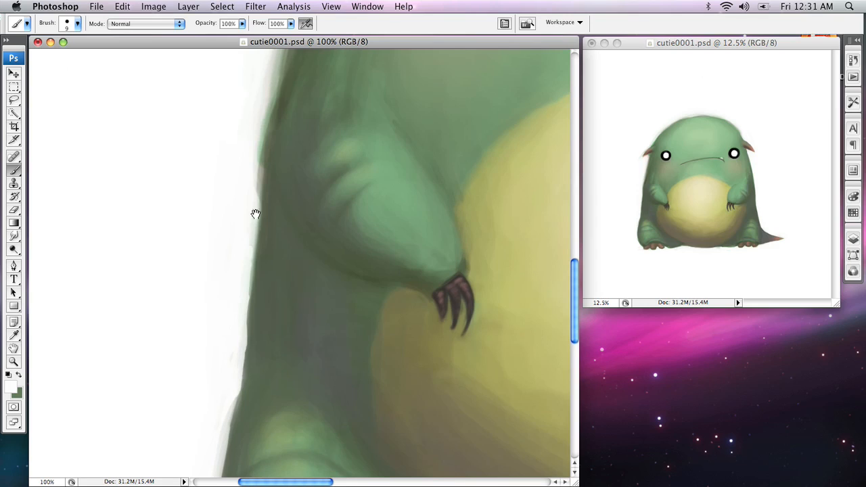
# Paint white along the body's left side from the hip up past the arm, enlarging the brush to 25 px.
pyautogui.scroll(5, 240, 348)
pyautogui.moveTo(234, 333)
pyautogui.mouseDown()
pyautogui.moveTo(251, 218)
pyautogui.moveTo(237, 230)
pyautogui.mouseUp()
pyautogui.press(']')
pyautogui.press(']')
pyautogui.press(']')
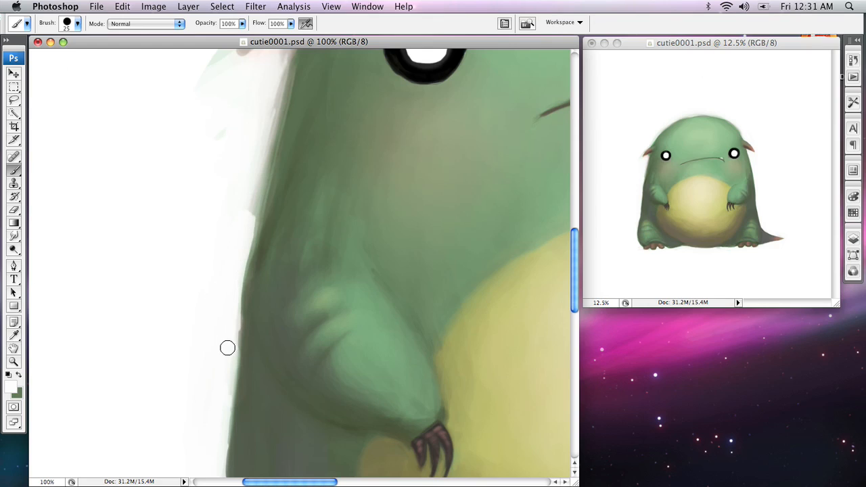
pyautogui.scroll(4, 228, 361)
pyautogui.moveTo(219, 383)
pyautogui.mouseDown()
pyautogui.moveTo(257, 203)
pyautogui.moveTo(248, 238)
pyautogui.moveTo(238, 215)
pyautogui.moveTo(253, 187)
pyautogui.mouseUp()
# Cover the smudges around the left ear with white at 25 px, and clean its underside and tip with a smaller brush.
pyautogui.moveTo(193, 186)
pyautogui.mouseDown()
pyautogui.moveTo(225, 151)
pyautogui.moveTo(188, 201)
pyautogui.moveTo(251, 113)
pyautogui.moveTo(220, 158)
pyautogui.moveTo(262, 111)
pyautogui.moveTo(197, 195)
pyautogui.moveTo(286, 80)
pyautogui.mouseUp()
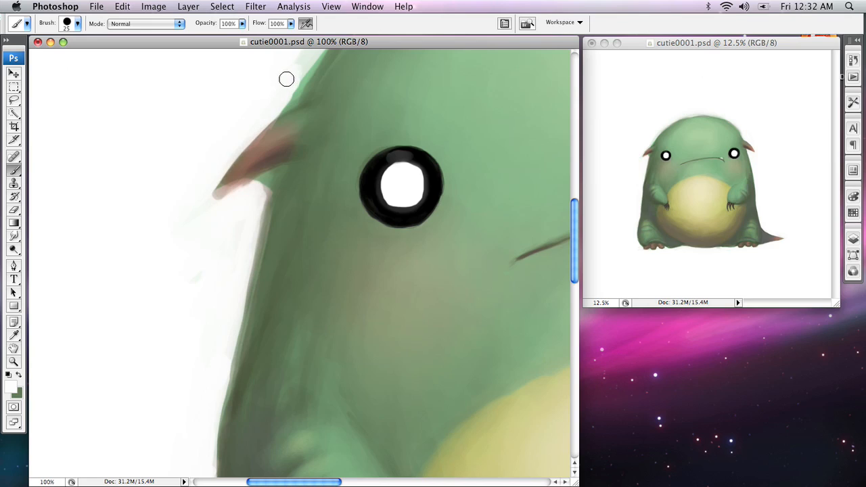
pyautogui.press('[')
pyautogui.press('[')
pyautogui.moveTo(239, 191)
pyautogui.mouseDown()
pyautogui.moveTo(220, 195)
pyautogui.moveTo(271, 169)
pyautogui.moveTo(261, 218)
pyautogui.moveTo(277, 179)
pyautogui.moveTo(257, 185)
pyautogui.mouseUp()
pyautogui.press(']')
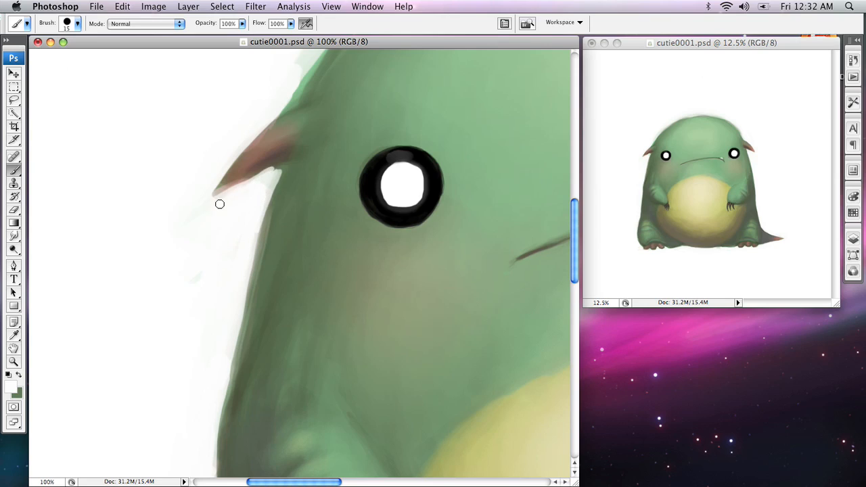
# Trim the head's upper-left curve above the ear with white at 15 px.
pyautogui.scroll(5, 179, 235)
pyautogui.hscroll(3, 179, 235)
pyautogui.moveTo(146, 312)
pyautogui.mouseDown()
pyautogui.moveTo(221, 204)
pyautogui.moveTo(187, 251)
pyautogui.moveTo(264, 159)
pyautogui.moveTo(172, 226)
pyautogui.mouseUp()
pyautogui.moveTo(234, 200)
pyautogui.mouseDown()
pyautogui.moveTo(335, 117)
pyautogui.moveTo(239, 188)
pyautogui.moveTo(300, 133)
pyautogui.moveTo(434, 74)
pyautogui.mouseUp()
pyautogui.moveTo(415, 113)
pyautogui.mouseDown()
pyautogui.moveTo(290, 169)
pyautogui.moveTo(361, 144)
pyautogui.mouseUp()
# Enlarge the brush to 80 px and paint white along the top of the head and down its right curve to the ear.
pyautogui.press(']')
pyautogui.press(']')
pyautogui.press(']')
pyautogui.press(']')
pyautogui.press(']')
pyautogui.press(']')
pyautogui.press(']')
pyautogui.press(']')
pyautogui.moveTo(169, 167)
pyautogui.mouseDown()
pyautogui.moveTo(207, 178)
pyautogui.moveTo(149, 195)
pyautogui.moveTo(196, 173)
pyautogui.mouseUp()
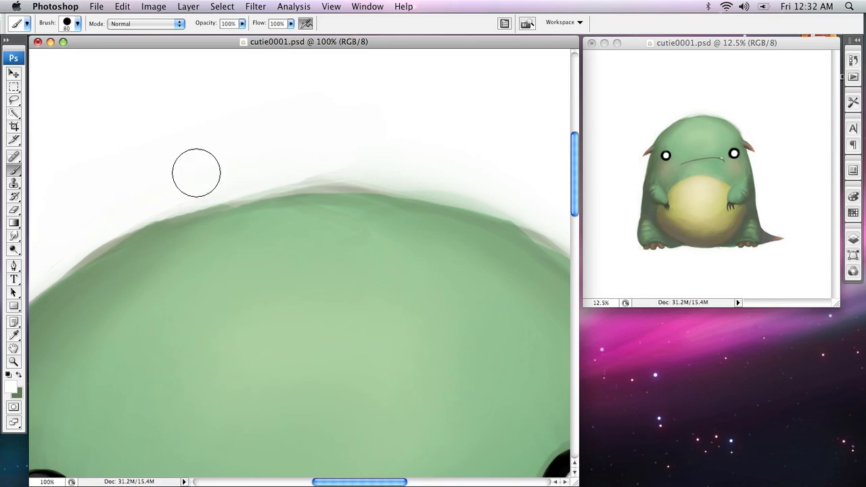
pyautogui.moveTo(381, 126); pyautogui.dragTo(201, 131)
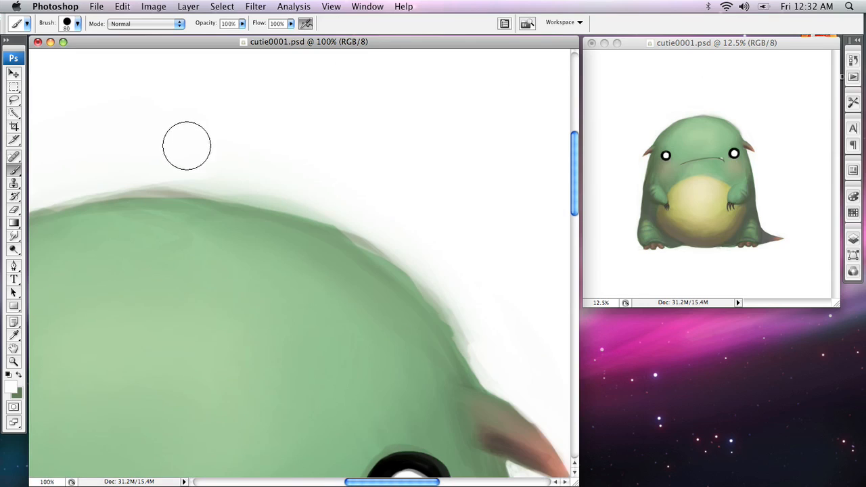
pyautogui.moveTo(172, 157); pyautogui.dragTo(218, 165)
pyautogui.moveTo(116, 163)
pyautogui.mouseDown()
pyautogui.moveTo(280, 182)
pyautogui.moveTo(362, 206)
pyautogui.moveTo(396, 250)
pyautogui.mouseUp()
pyautogui.moveTo(326, 198)
pyautogui.mouseDown()
pyautogui.moveTo(481, 306)
pyautogui.moveTo(423, 255)
pyautogui.moveTo(466, 309)
pyautogui.moveTo(413, 251)
pyautogui.moveTo(493, 357)
pyautogui.mouseUp()
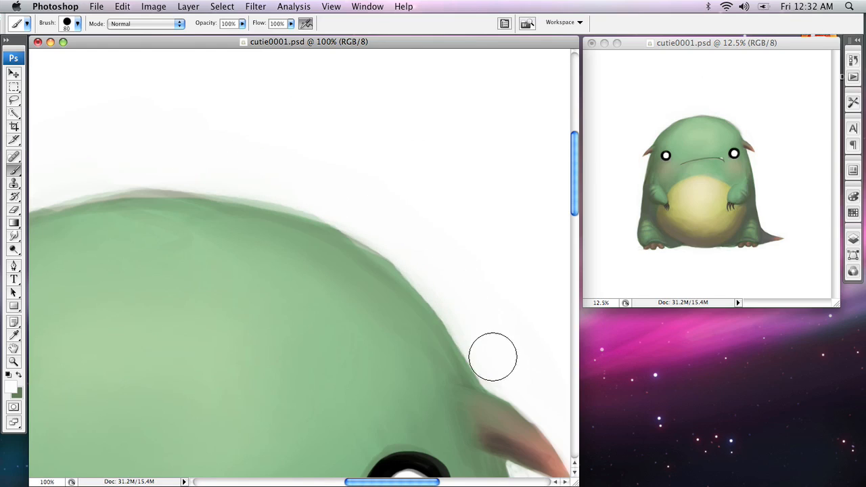
# Touch up the outline at the crown of the head with white at 80 px.
pyautogui.hscroll(-5, 552, 195)
pyautogui.scroll(2, 552, 195)
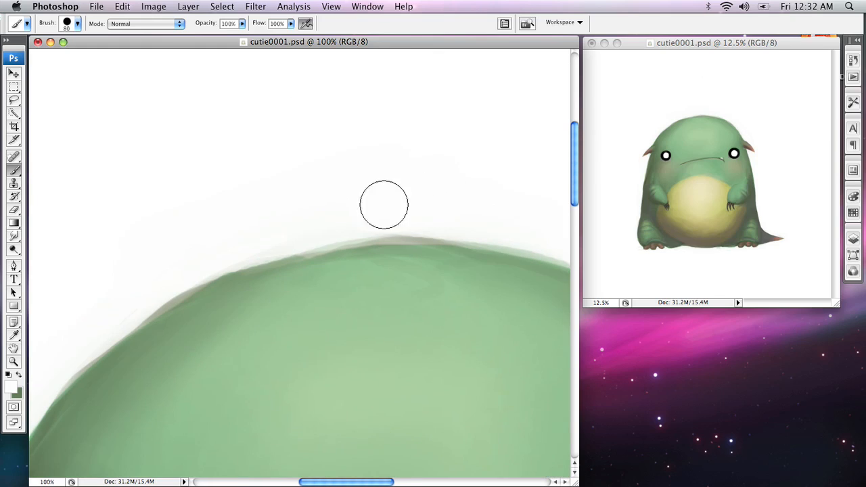
pyautogui.moveTo(292, 216); pyautogui.dragTo(419, 209)
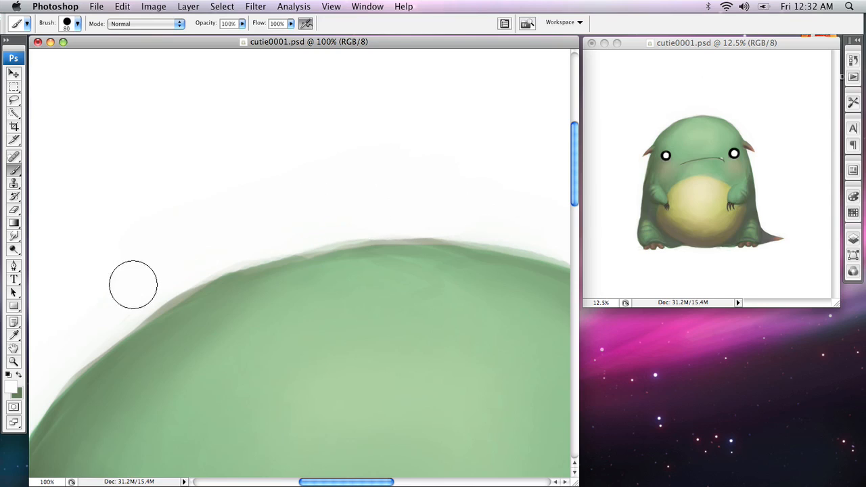
# Show the whole creature at 25% zoom and display the document's layers.
pyautogui.press('z')
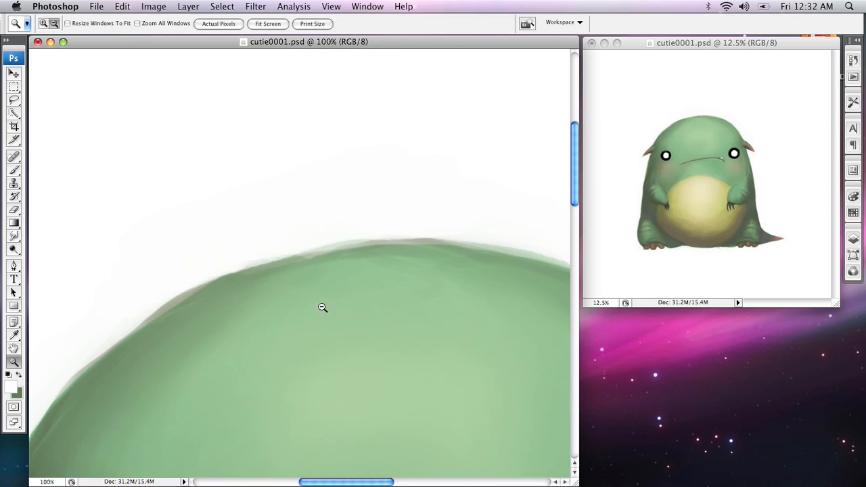
pyautogui.keyDown('alt'); pyautogui.click(364, 318); pyautogui.keyUp('alt')
pyautogui.keyDown('alt'); pyautogui.click(383, 336); pyautogui.keyUp('alt')
pyautogui.keyDown('alt'); pyautogui.click(369, 338); pyautogui.keyUp('alt')
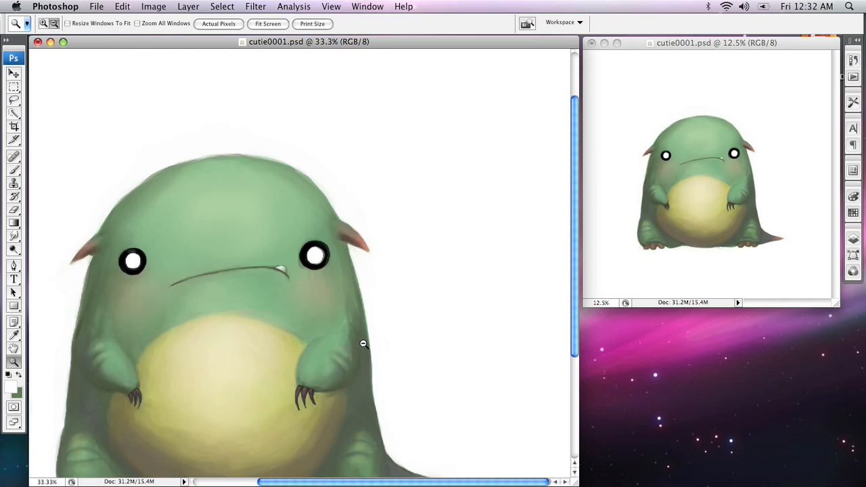
pyautogui.moveTo(334, 366); pyautogui.dragTo(376, 290)
pyautogui.keyDown('alt'); pyautogui.click(351, 292); pyautogui.keyUp('alt')
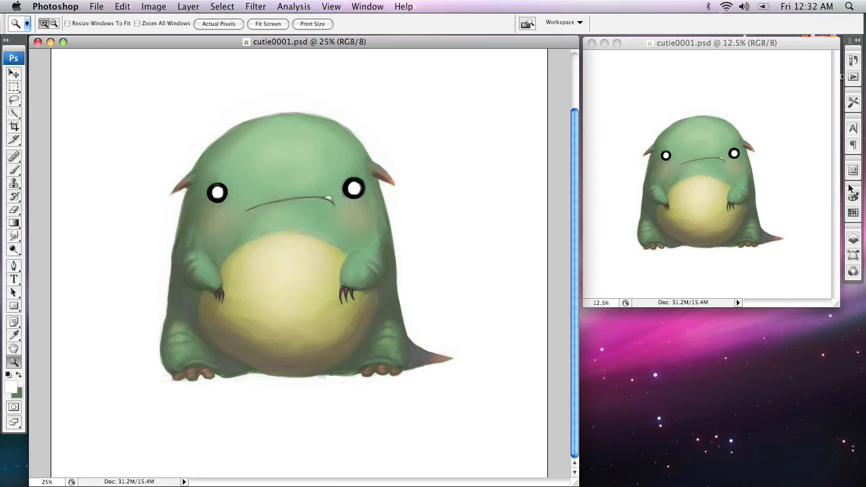
pyautogui.click(852, 240)
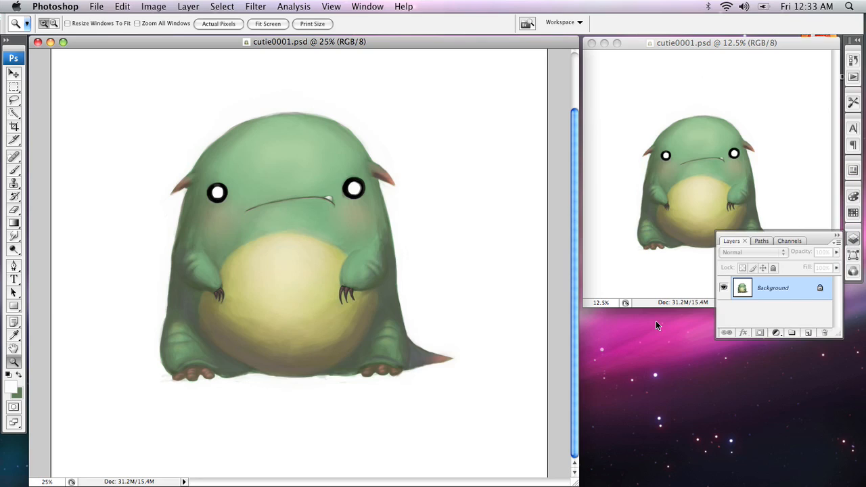
pyautogui.click(189, 6)
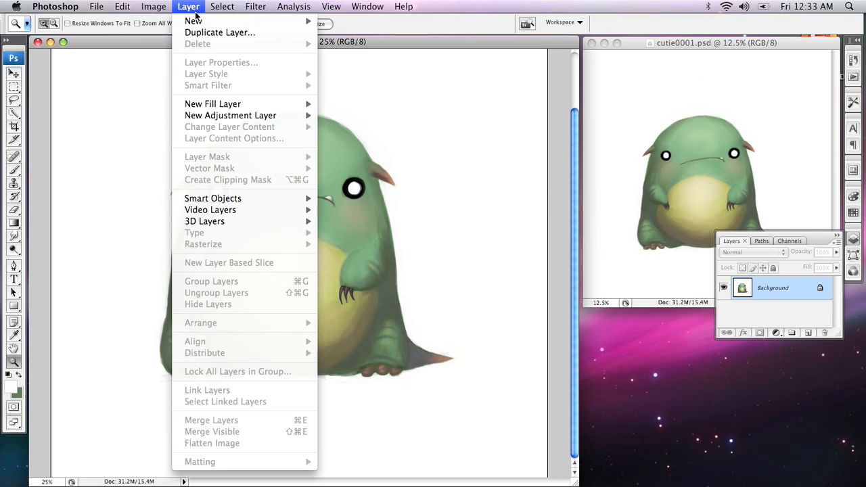
pyautogui.moveTo(220, 115)
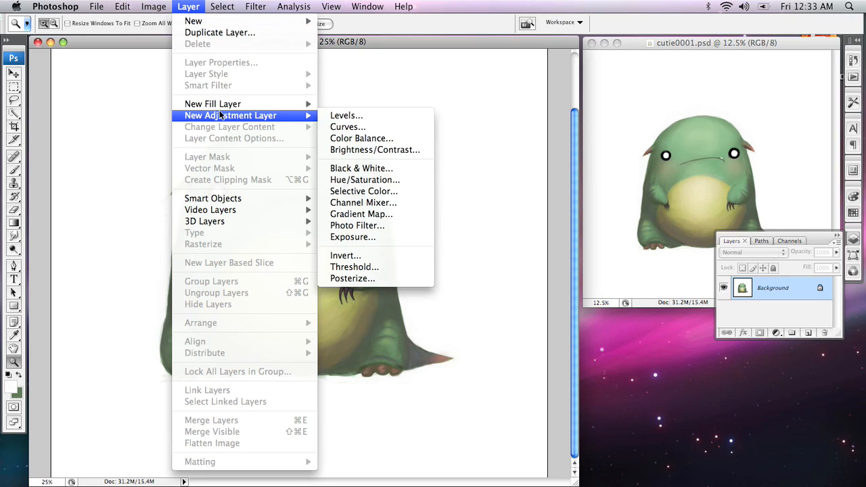
pyautogui.click(414, 130)
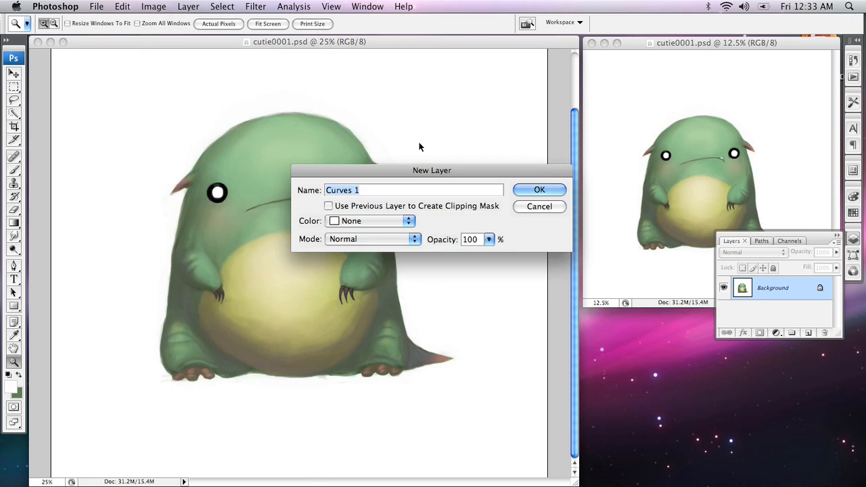
pyautogui.click(540, 190)
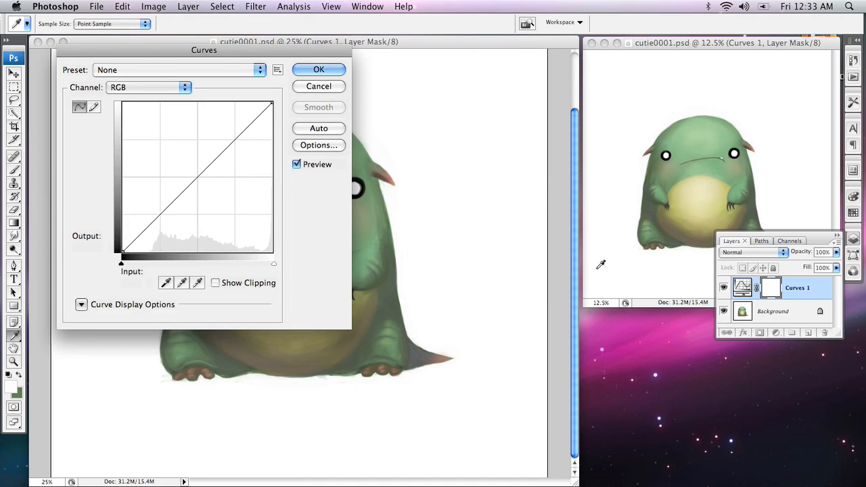
pyautogui.moveTo(329, 51); pyautogui.dragTo(699, 13)
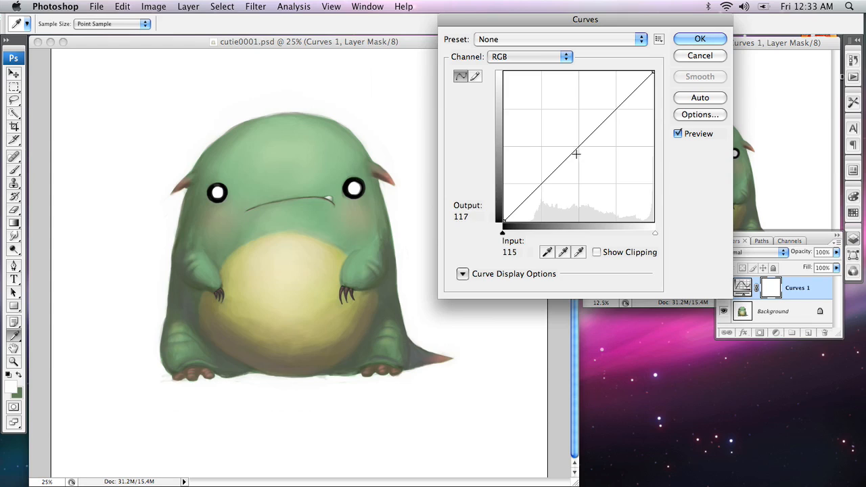
pyautogui.moveTo(575, 147); pyautogui.dragTo(587, 155)
pyautogui.moveTo(503, 223); pyautogui.dragTo(504, 212)
pyautogui.moveTo(588, 155); pyautogui.dragTo(591, 158)
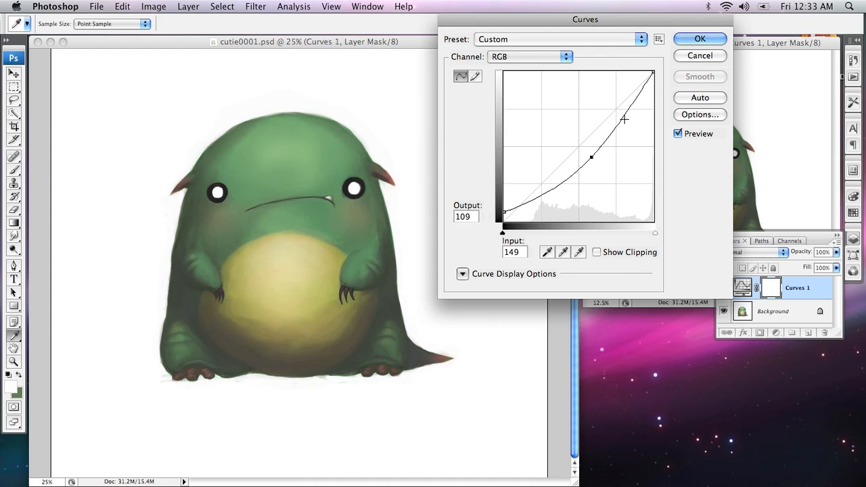
pyautogui.moveTo(652, 73); pyautogui.dragTo(639, 72)
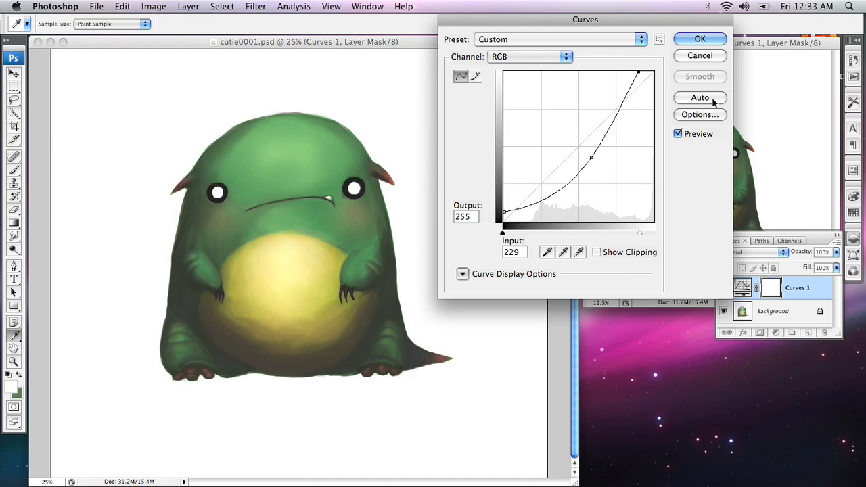
pyautogui.click(700, 57)
pyautogui.press('z')
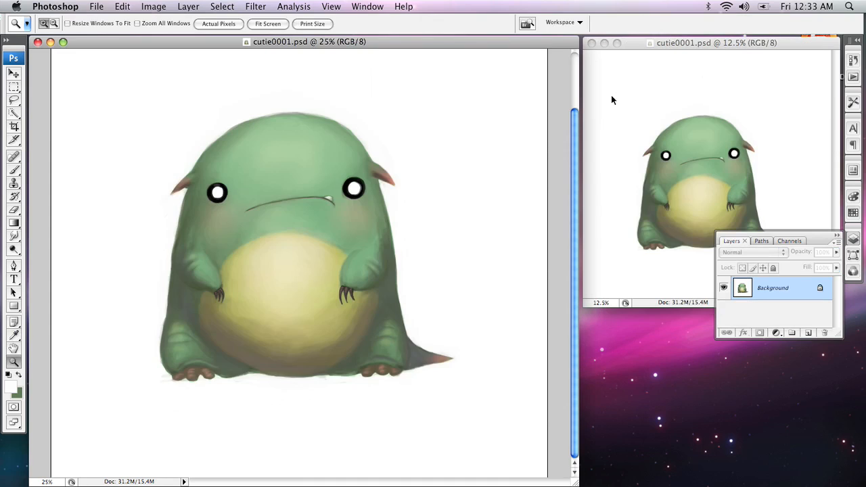
# Add a Levels adjustment layer over the painting with input levels of 32, 0.93 and 244.
pyautogui.click(191, 7)
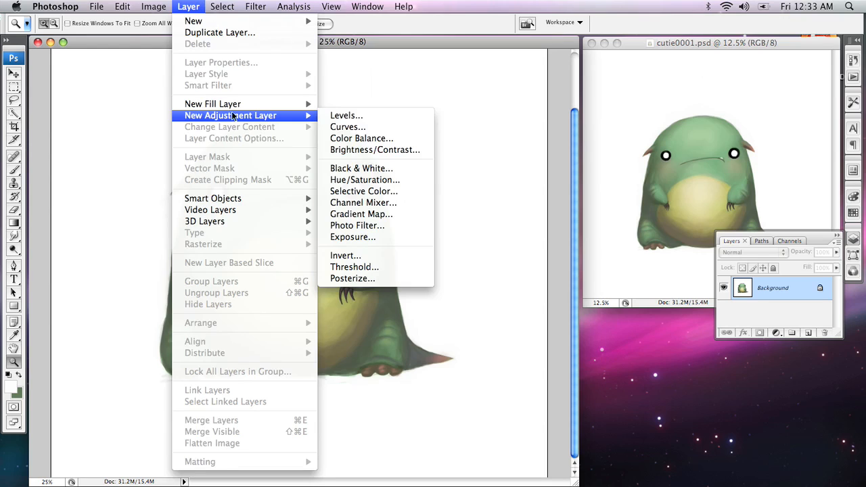
pyautogui.click(395, 119)
pyautogui.click(541, 192)
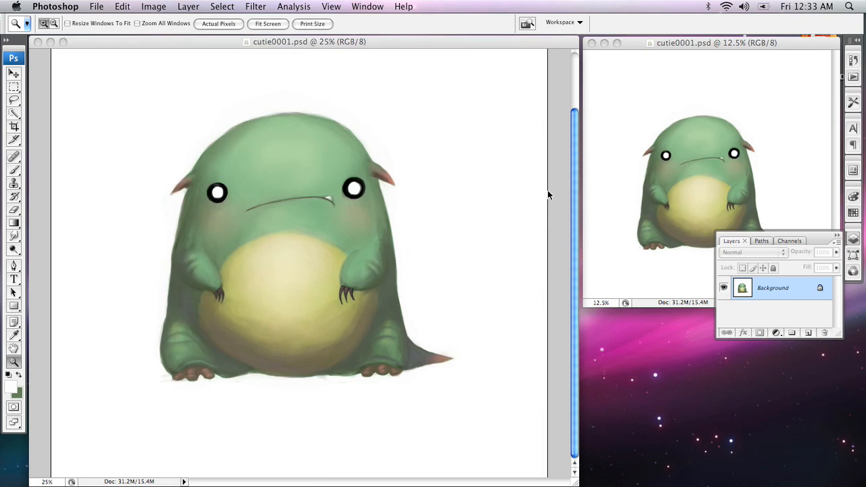
pyautogui.moveTo(453, 129); pyautogui.dragTo(472, 130)
pyautogui.moveTo(606, 129); pyautogui.dragTo(599, 130)
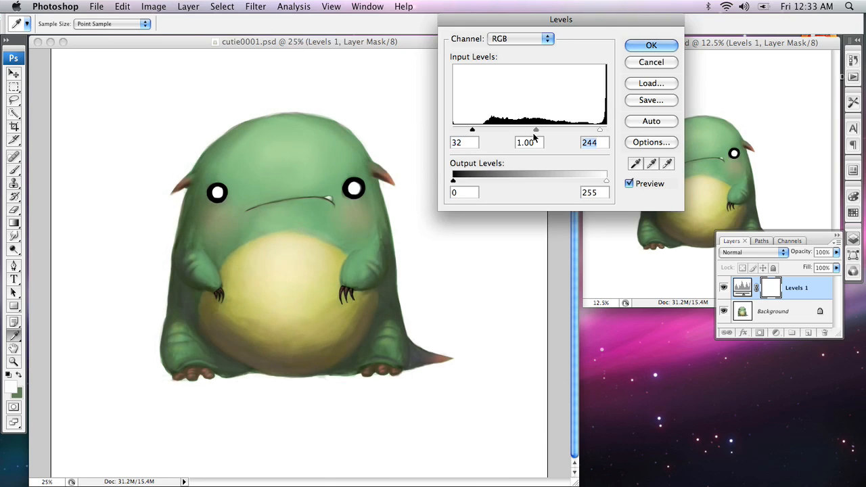
pyautogui.moveTo(535, 129)
pyautogui.mouseDown()
pyautogui.moveTo(528, 130)
pyautogui.moveTo(539, 130)
pyautogui.mouseUp()
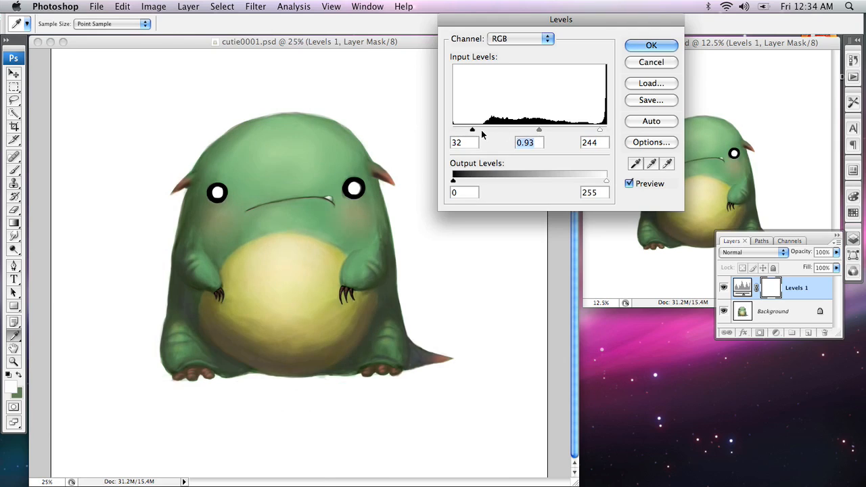
# Refine the Levels input shadows to 45 and midtones to 0.97, fine-tune the highlights, and apply the adjustment.
pyautogui.moveTo(475, 130); pyautogui.dragTo(475, 130)
pyautogui.moveTo(540, 130); pyautogui.dragTo(538, 130)
pyautogui.moveTo(600, 130); pyautogui.dragTo(600, 130)
pyautogui.moveTo(598, 18); pyautogui.dragTo(534, 25)
pyautogui.moveTo(535, 136); pyautogui.dragTo(536, 137)
pyautogui.moveTo(475, 136)
pyautogui.mouseDown()
pyautogui.moveTo(483, 133)
pyautogui.moveTo(475, 135)
pyautogui.mouseUp()
pyautogui.moveTo(411, 136); pyautogui.dragTo(416, 136)
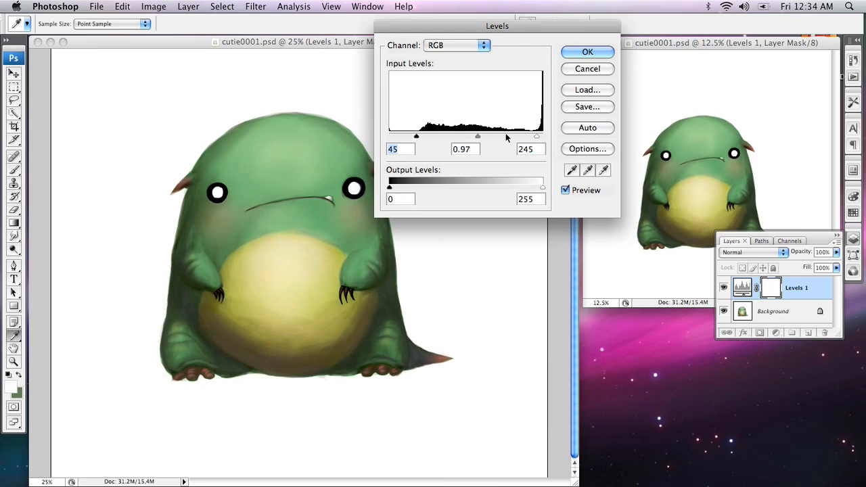
pyautogui.moveTo(536, 136); pyautogui.dragTo(535, 137)
pyautogui.click(587, 52)
# Lower the Levels adjustment layer's opacity to 50% and keep that layer selected.
pyautogui.click(836, 251)
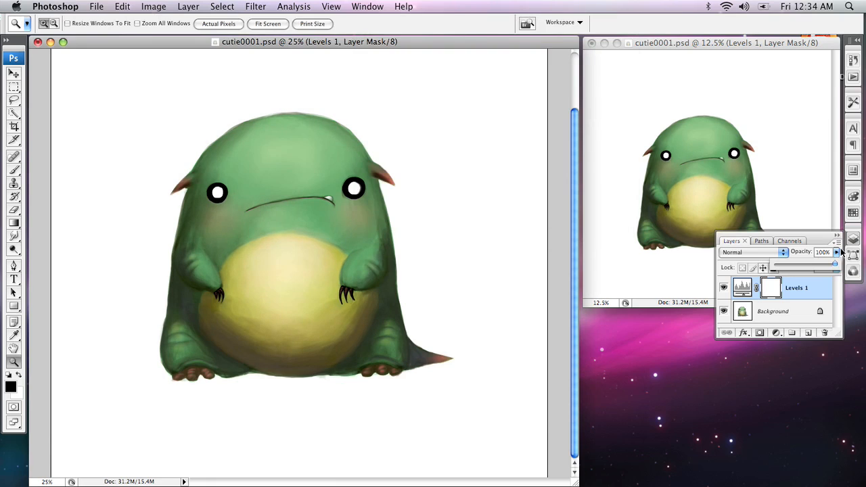
pyautogui.moveTo(832, 268); pyautogui.dragTo(809, 266)
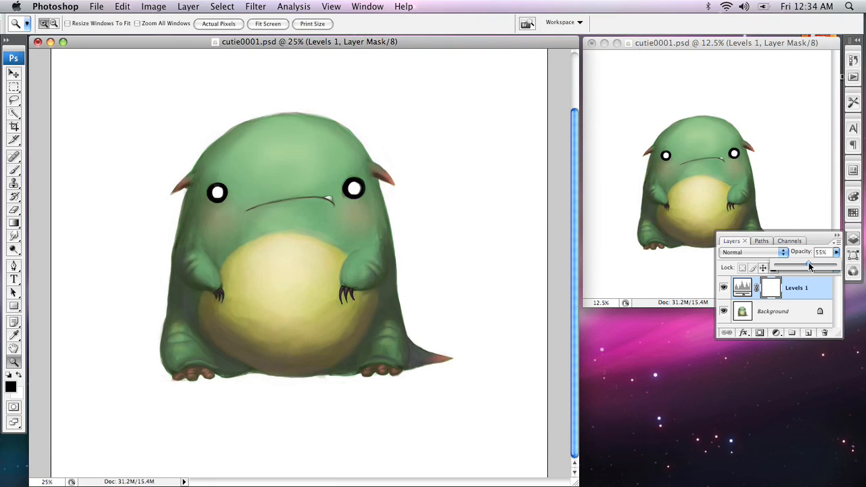
pyautogui.moveTo(805, 267); pyautogui.dragTo(804, 267)
pyautogui.click(787, 313)
pyautogui.click(787, 292)
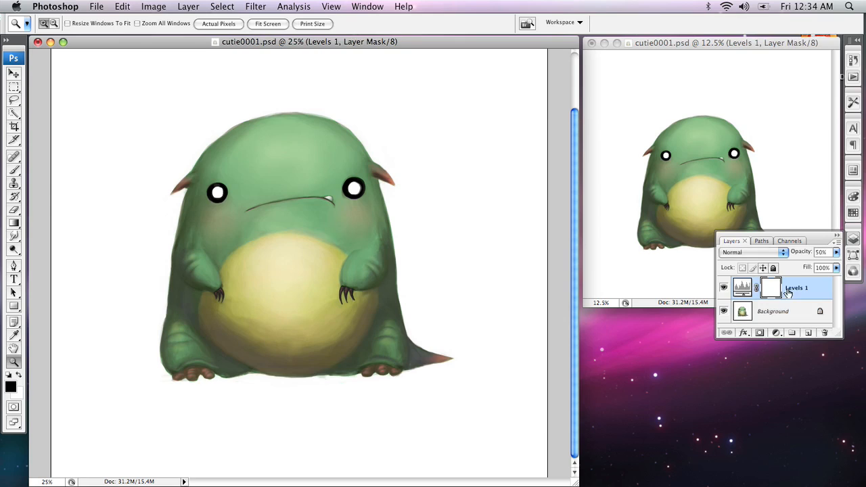
# Toggle the Levels adjustment layer's visibility to compare the painting with and without it.
pyautogui.click(723, 287)
pyautogui.click(724, 288)
pyautogui.click(723, 288)
pyautogui.click(724, 288)
# Create a new empty layer above the Levels adjustment layer.
pyautogui.press('space')
pyautogui.moveTo(432, 149); pyautogui.dragTo(426, 212)
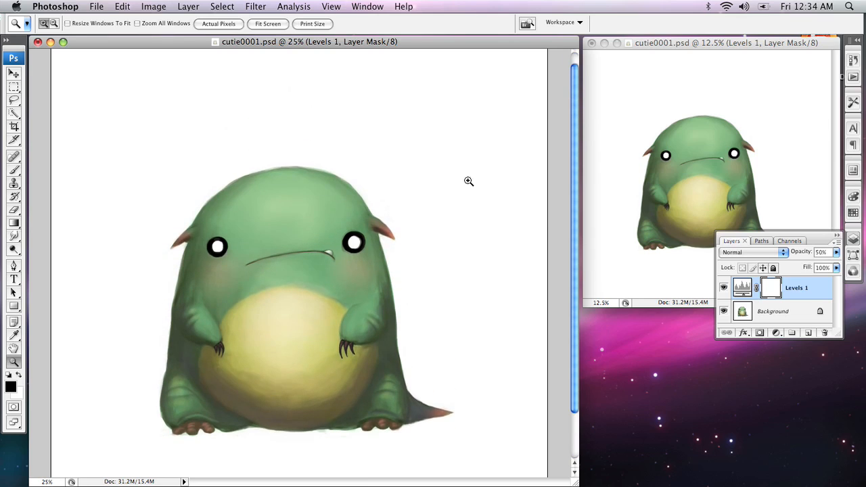
pyautogui.click(807, 334)
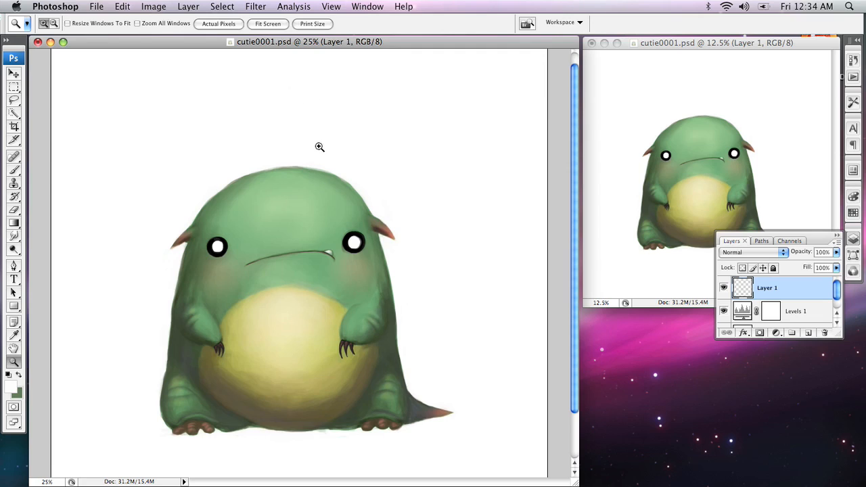
# Set up the Brush with a dark green sampled from the creature's body beside the belly and a soft 45 px tip.
pyautogui.press('b')
pyautogui.scroll(-3, 331, 310)
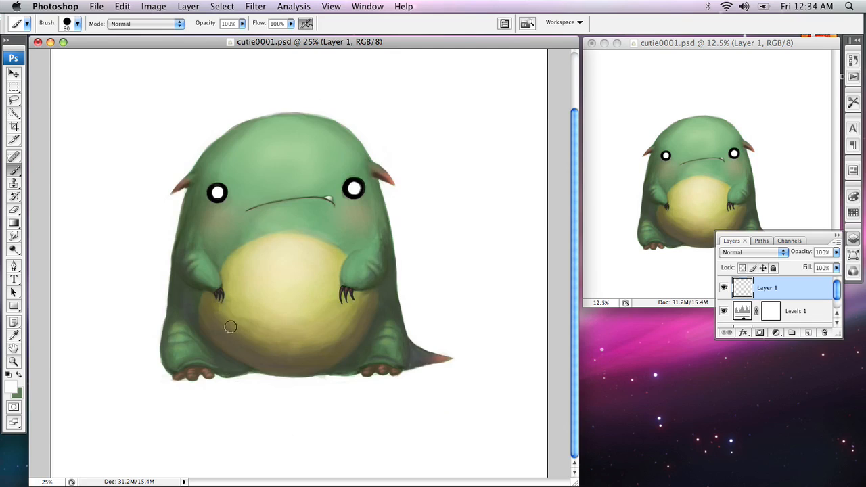
pyautogui.keyDown('alt'); pyautogui.click(192, 295); pyautogui.keyUp('alt')
pyautogui.rightClick(188, 301)
pyautogui.click(230, 457)
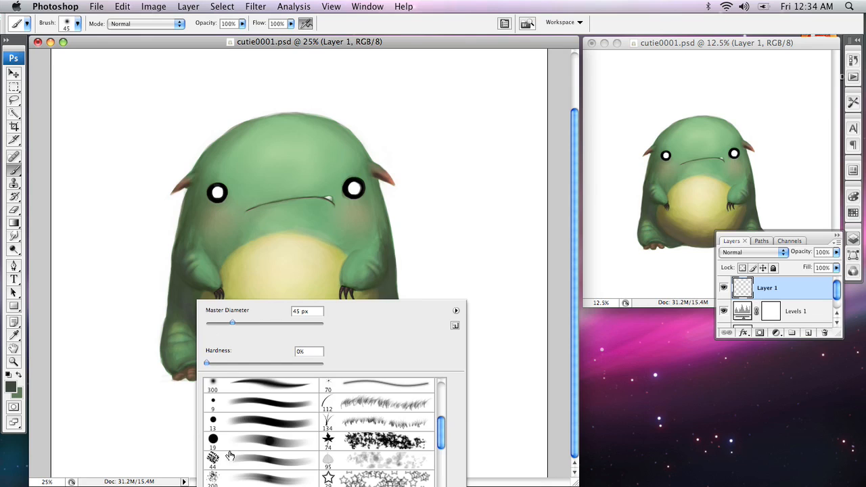
pyautogui.press('Return')
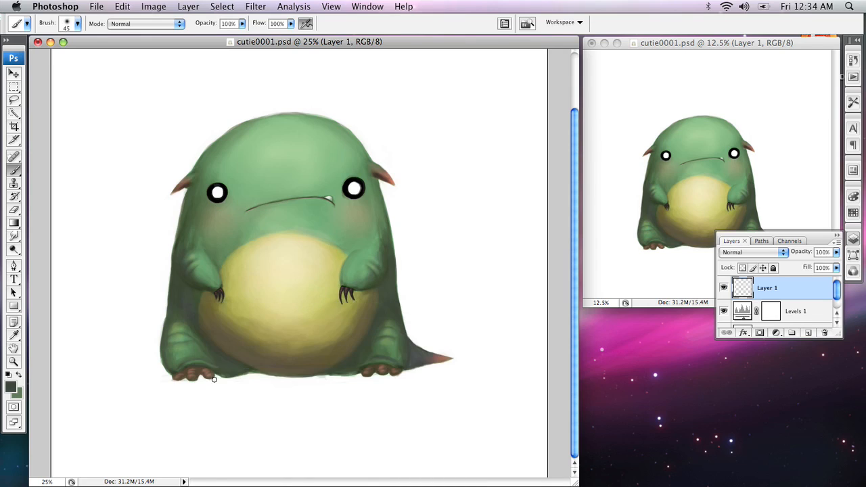
# Try a soft-edged 100 px ground shadow under the feet, and clear the painted strokes from the layer.
pyautogui.moveTo(173, 382); pyautogui.dragTo(218, 382)
pyautogui.press(']')
pyautogui.press(']')
pyautogui.moveTo(142, 377)
pyautogui.mouseDown()
pyautogui.moveTo(245, 375)
pyautogui.moveTo(167, 379)
pyautogui.moveTo(233, 377)
pyautogui.moveTo(225, 373)
pyautogui.moveTo(313, 383)
pyautogui.mouseUp()
pyautogui.moveTo(227, 381); pyautogui.dragTo(303, 379)
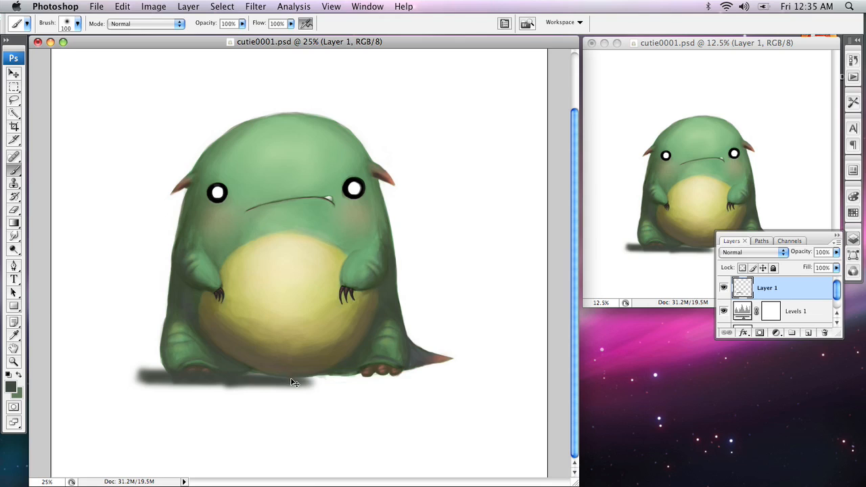
pyautogui.press('super+a')
pyautogui.press('super+x')
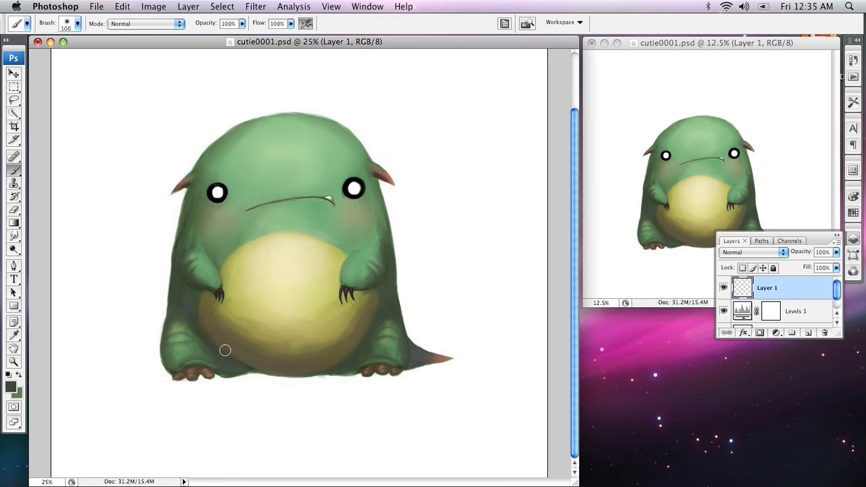
# Paint a flat dark green ground shadow under the feet and tail with the hard round brush, enlarging it up to 80 px.
pyautogui.rightClick(225, 350)
pyautogui.click(437, 483)
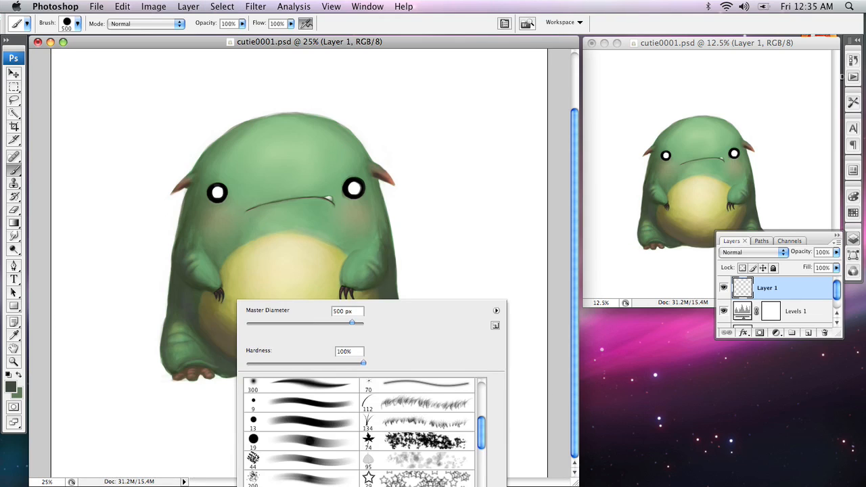
pyautogui.click(309, 440)
pyautogui.moveTo(215, 378); pyautogui.dragTo(254, 378)
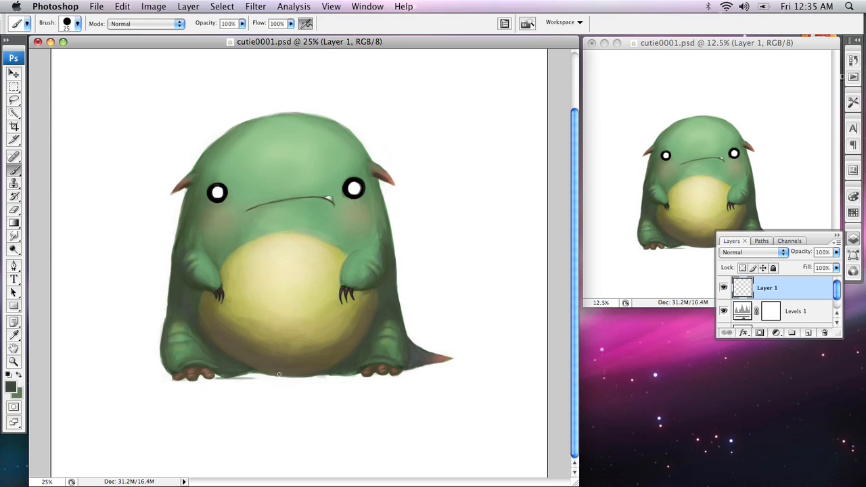
pyautogui.moveTo(261, 372)
pyautogui.mouseDown()
pyautogui.moveTo(302, 378)
pyautogui.moveTo(234, 375)
pyautogui.moveTo(389, 375)
pyautogui.moveTo(388, 367)
pyautogui.moveTo(469, 360)
pyautogui.moveTo(229, 377)
pyautogui.moveTo(125, 368)
pyautogui.moveTo(175, 365)
pyautogui.moveTo(180, 373)
pyautogui.moveTo(121, 369)
pyautogui.moveTo(176, 364)
pyautogui.moveTo(204, 368)
pyautogui.moveTo(167, 376)
pyautogui.moveTo(279, 381)
pyautogui.moveTo(292, 377)
pyautogui.moveTo(277, 371)
pyautogui.moveTo(353, 369)
pyautogui.moveTo(230, 373)
pyautogui.moveTo(311, 374)
pyautogui.moveTo(258, 380)
pyautogui.moveTo(480, 361)
pyautogui.moveTo(412, 347)
pyautogui.mouseUp()
pyautogui.press(']')
pyautogui.press(']')
pyautogui.press(']')
pyautogui.press(']')
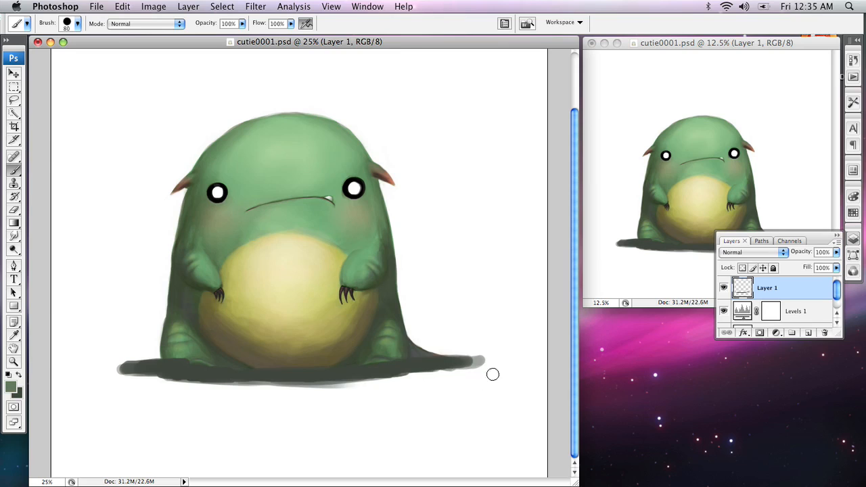
# Try to trim both ends of the ground shadow by painting over them with white.
pyautogui.moveTo(491, 367); pyautogui.dragTo(467, 375)
pyautogui.press('super+z')
pyautogui.press('x')
pyautogui.keyDown('alt'); pyautogui.click(496, 369); pyautogui.keyUp('alt')
pyautogui.moveTo(471, 376); pyautogui.dragTo(416, 378)
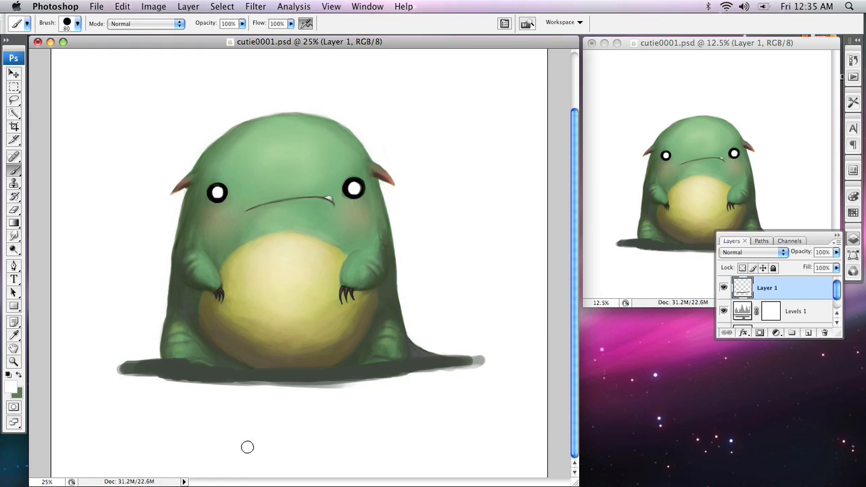
pyautogui.moveTo(99, 368); pyautogui.dragTo(185, 363)
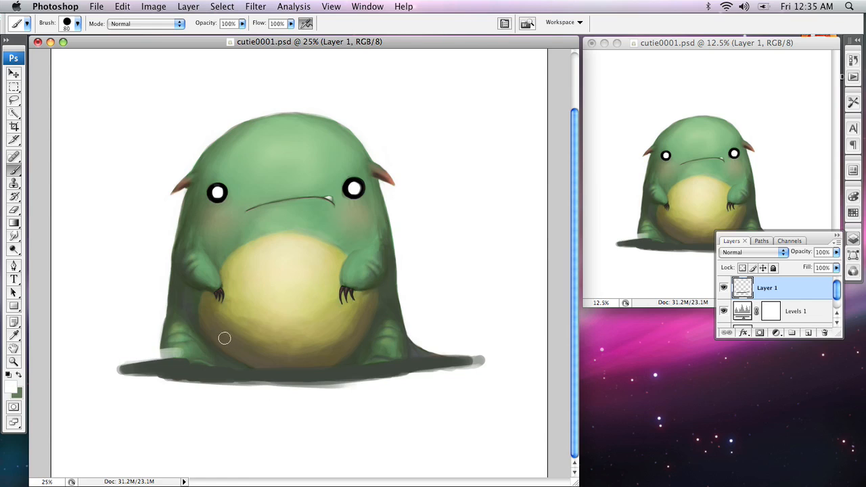
# Erase the white smear on the leg and taper both ends of the ground shadow with a hard 40 px Eraser.
pyautogui.press('e')
pyautogui.rightClick(174, 166)
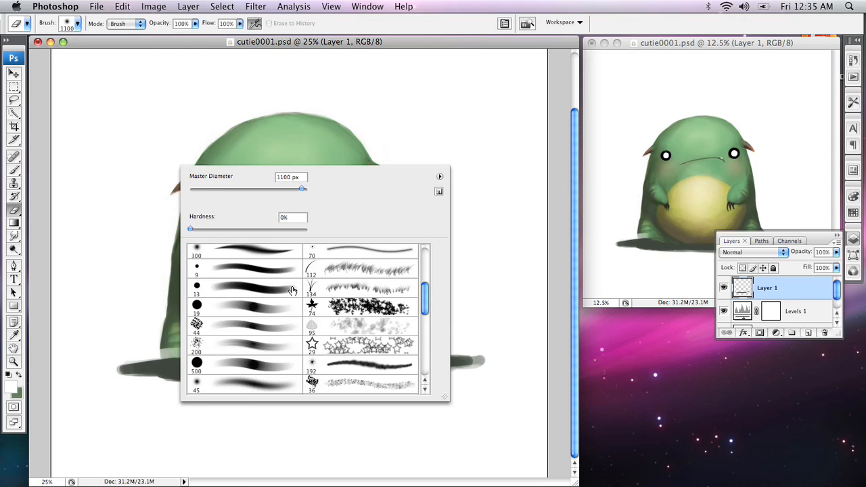
pyautogui.moveTo(426, 301); pyautogui.dragTo(426, 293)
pyautogui.click(256, 338)
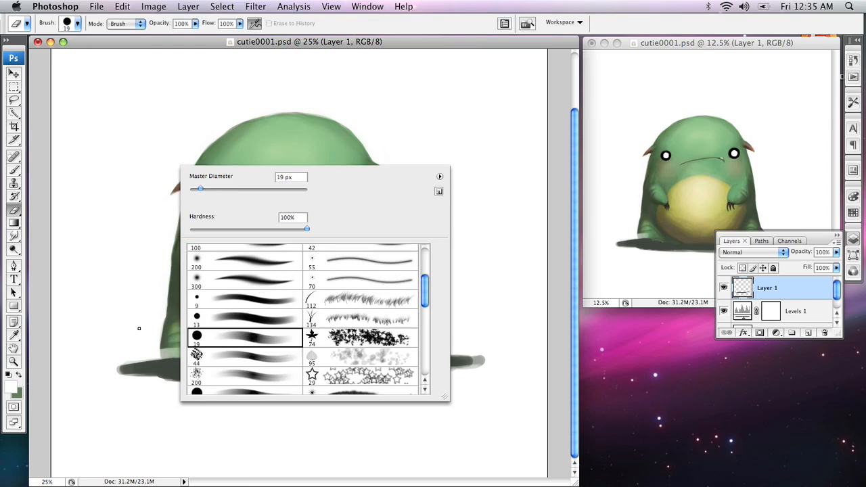
pyautogui.press('Return')
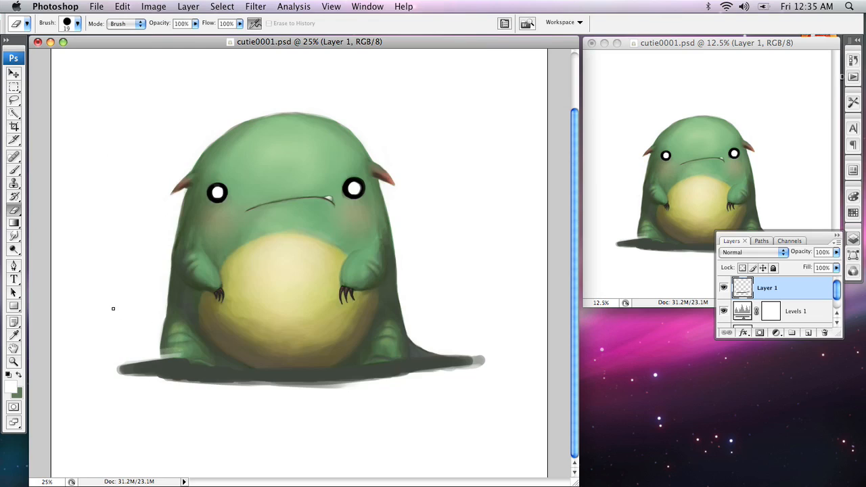
pyautogui.press(']')
pyautogui.moveTo(189, 351)
pyautogui.mouseDown()
pyautogui.moveTo(140, 351)
pyautogui.moveTo(191, 346)
pyautogui.moveTo(166, 356)
pyautogui.moveTo(184, 355)
pyautogui.moveTo(106, 365)
pyautogui.moveTo(199, 358)
pyautogui.moveTo(111, 366)
pyautogui.moveTo(174, 360)
pyautogui.mouseUp()
pyautogui.moveTo(95, 368); pyautogui.dragTo(175, 384)
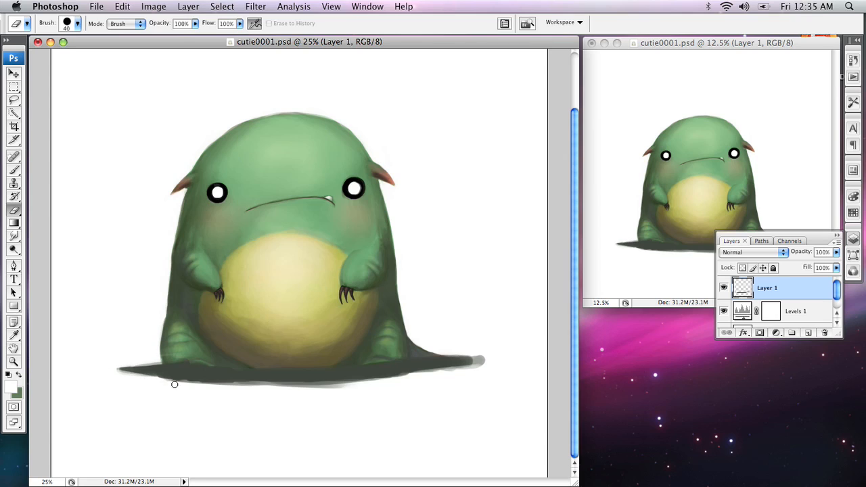
pyautogui.moveTo(449, 356)
pyautogui.mouseDown()
pyautogui.moveTo(496, 360)
pyautogui.moveTo(455, 353)
pyautogui.moveTo(495, 372)
pyautogui.moveTo(413, 373)
pyautogui.moveTo(455, 369)
pyautogui.mouseUp()
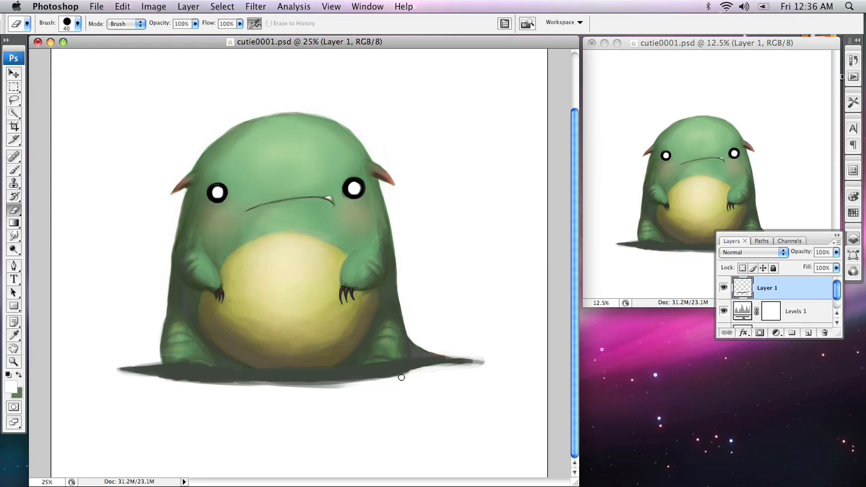
# Sample the shadow's dark color and fill in its tail end and middle with the 80 px brush.
pyautogui.press('b')
pyautogui.press('x')
pyautogui.keyDown('alt'); pyautogui.click(350, 374); pyautogui.keyUp('alt')
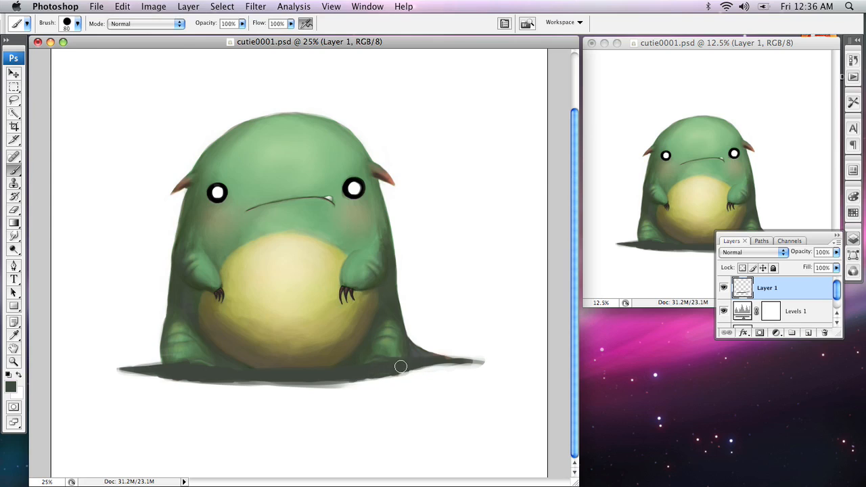
pyautogui.moveTo(385, 367); pyautogui.dragTo(483, 362)
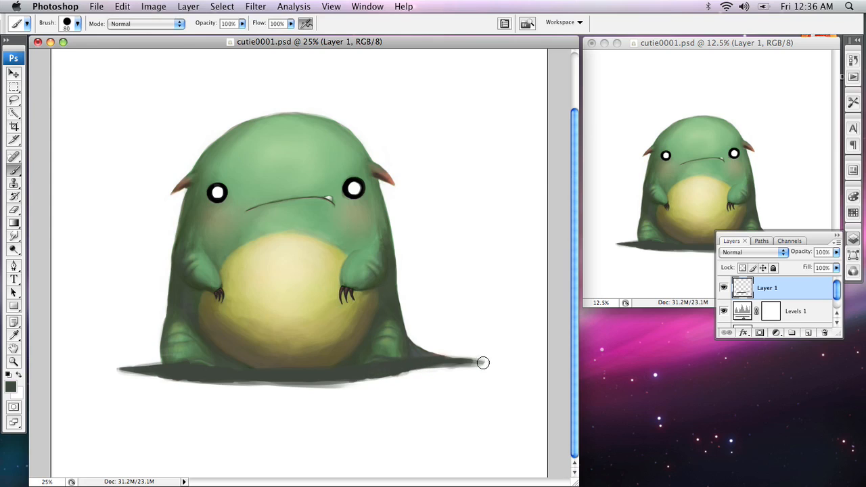
pyautogui.moveTo(422, 365); pyautogui.dragTo(373, 372)
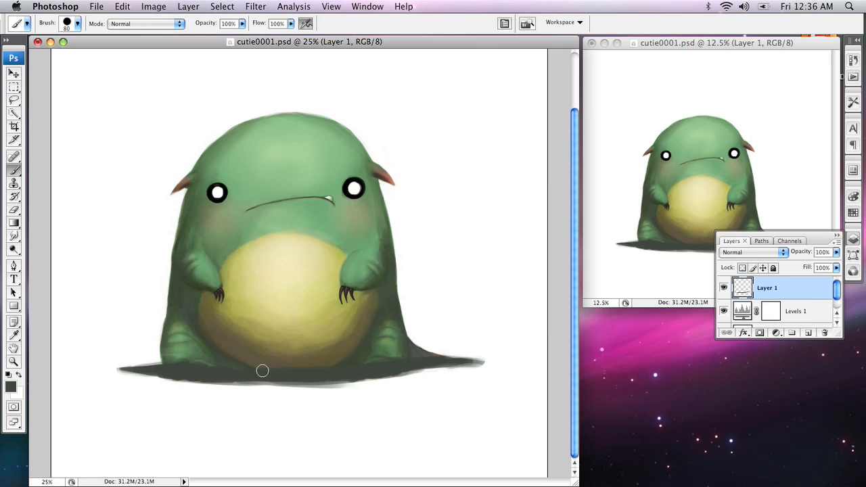
pyautogui.moveTo(226, 378); pyautogui.dragTo(294, 377)
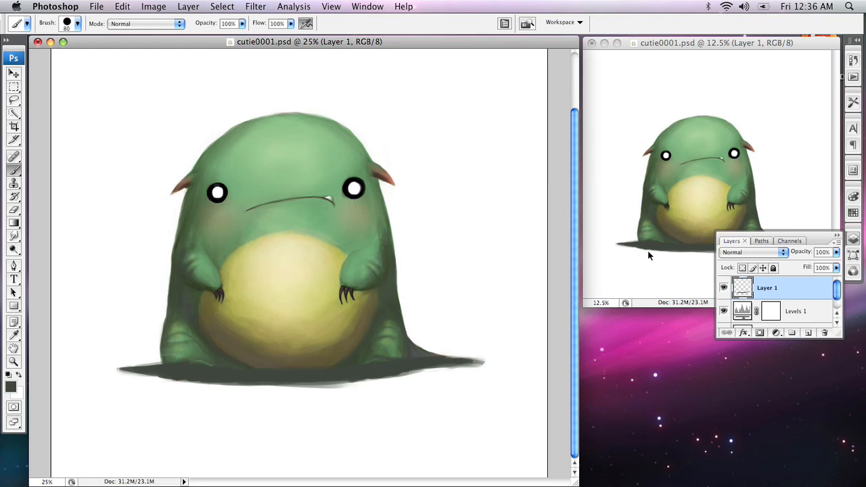
# Lock the transparent pixels of Layer 1 and ready a soft brush with green sampled from just below the creature's eye.
pyautogui.click(743, 268)
pyautogui.press('x')
pyautogui.keyDown('alt'); pyautogui.click(203, 212); pyautogui.keyUp('alt')
pyautogui.rightClick(210, 295)
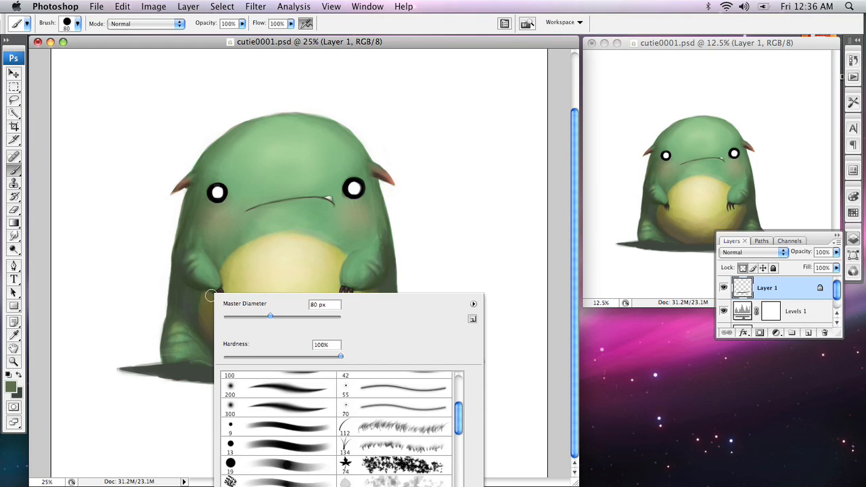
pyautogui.moveTo(456, 417); pyautogui.dragTo(458, 444)
pyautogui.click(288, 477)
pyautogui.click(201, 259)
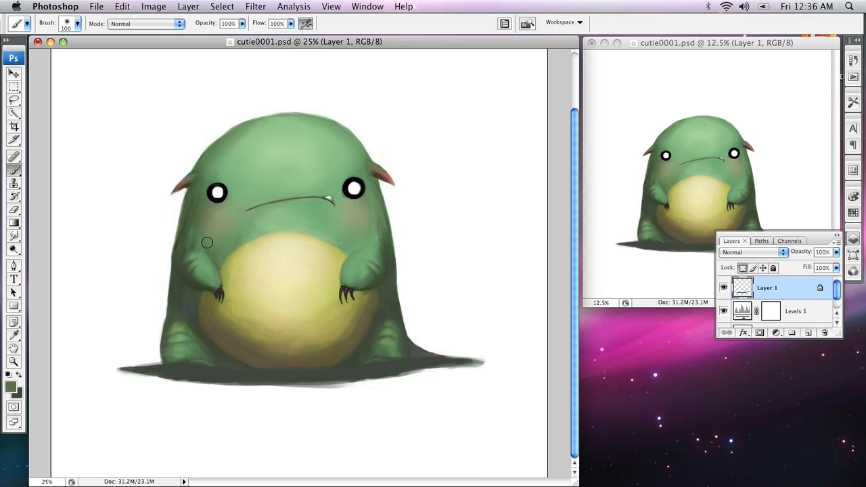
# Enlarge the soft brush to 300 px and tint the ground shadow green along its whole length.
pyautogui.press(']')
pyautogui.press(']')
pyautogui.press(']')
pyautogui.press(']')
pyautogui.press(']')
pyautogui.press(']')
pyautogui.moveTo(154, 349)
pyautogui.mouseDown()
pyautogui.moveTo(240, 363)
pyautogui.moveTo(151, 353)
pyautogui.moveTo(210, 365)
pyautogui.moveTo(185, 357)
pyautogui.moveTo(193, 371)
pyautogui.moveTo(297, 355)
pyautogui.moveTo(358, 362)
pyautogui.moveTo(316, 350)
pyautogui.moveTo(450, 363)
pyautogui.mouseUp()
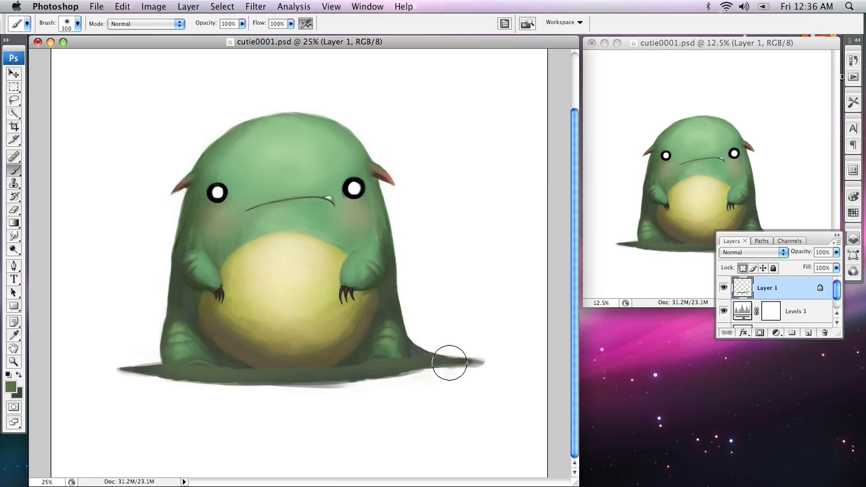
# Darken the stray pixels below the ground shadow to expose them, and remove them with a lasso selection.
pyautogui.press('x')
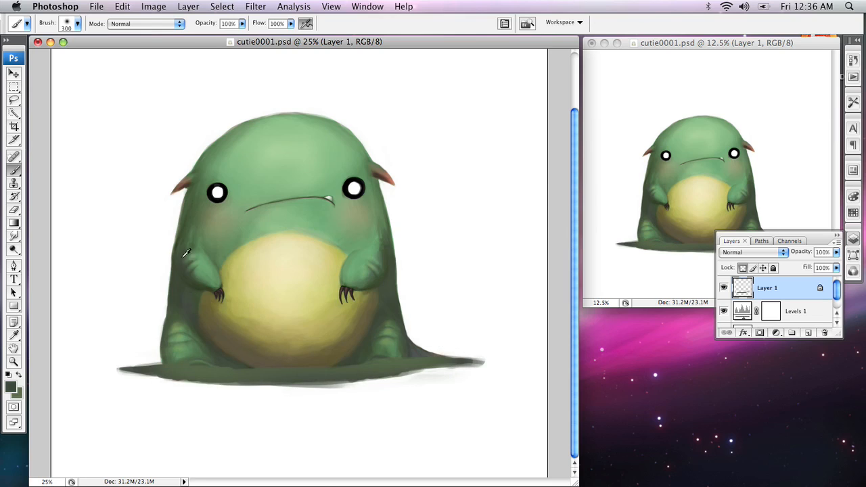
pyautogui.moveTo(298, 392)
pyautogui.mouseDown()
pyautogui.moveTo(475, 378)
pyautogui.moveTo(484, 384)
pyautogui.mouseUp()
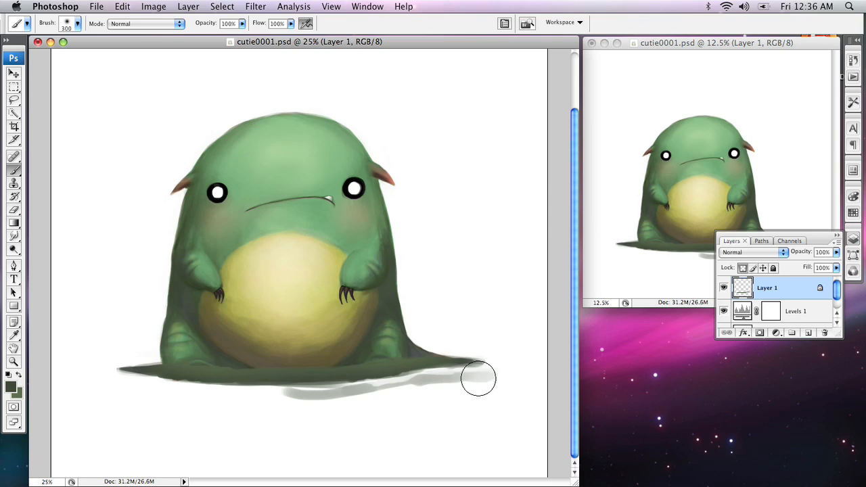
pyautogui.press('l')
pyautogui.moveTo(506, 359); pyautogui.dragTo(476, 363)
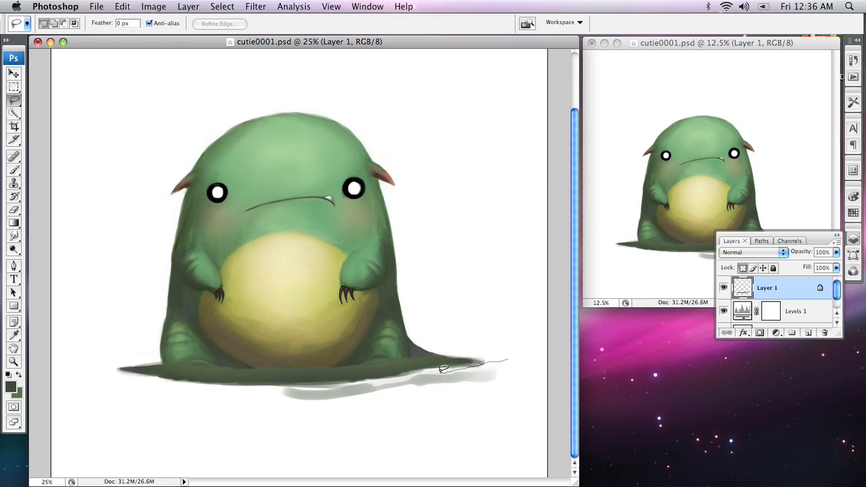
pyautogui.moveTo(324, 387)
pyautogui.mouseDown()
pyautogui.moveTo(255, 397)
pyautogui.moveTo(383, 416)
pyautogui.moveTo(513, 375)
pyautogui.mouseUp()
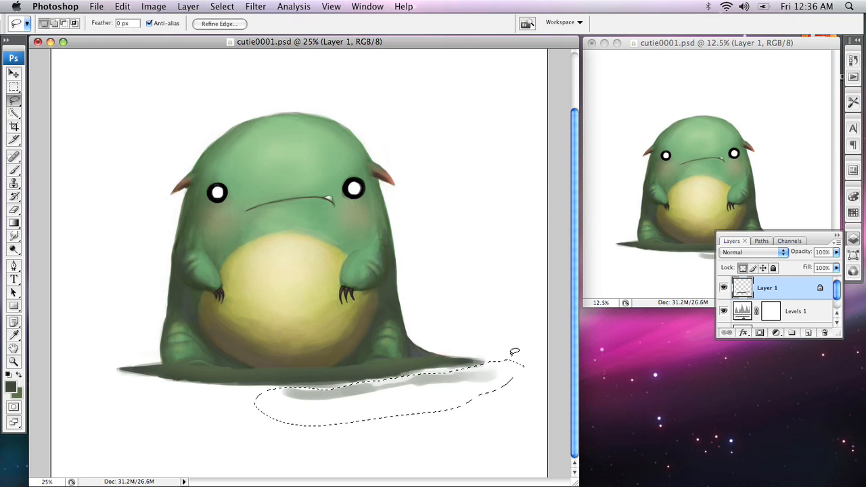
pyautogui.click(461, 364)
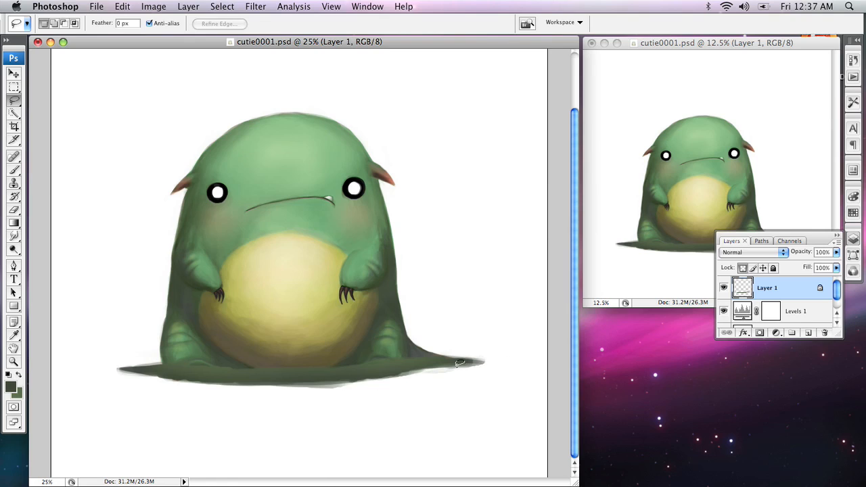
# Unlock the transparent pixels of Layer 1 and apply a Motion Blur to the ground shadow.
pyautogui.click(741, 268)
pyautogui.click(256, 6)
pyautogui.moveTo(344, 142)
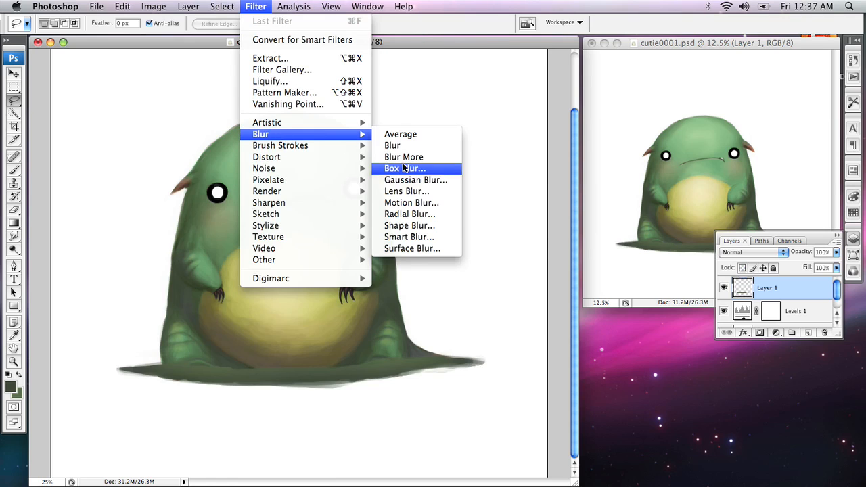
pyautogui.click(428, 203)
pyautogui.moveTo(349, 334); pyautogui.dragTo(378, 333)
pyautogui.click(498, 142)
pyautogui.press('l')
# Apply a Gaussian Blur with an adjusted radius to soften the ground shadow's edges.
pyautogui.click(260, 6)
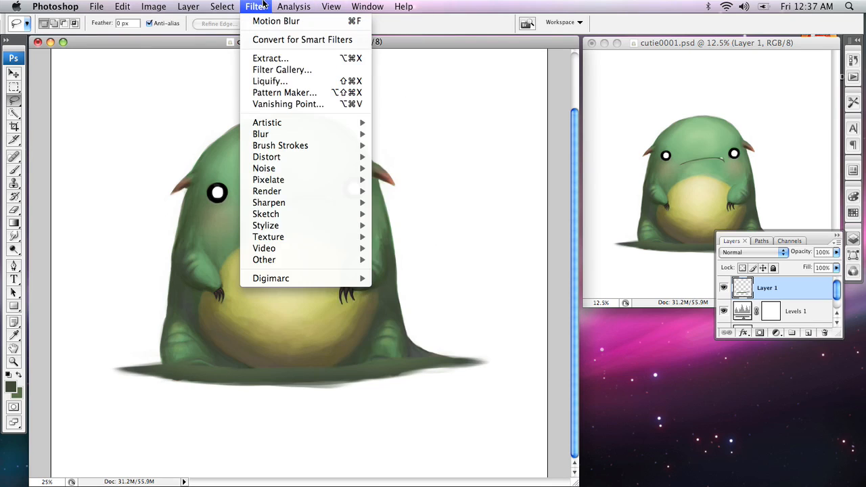
pyautogui.click(410, 180)
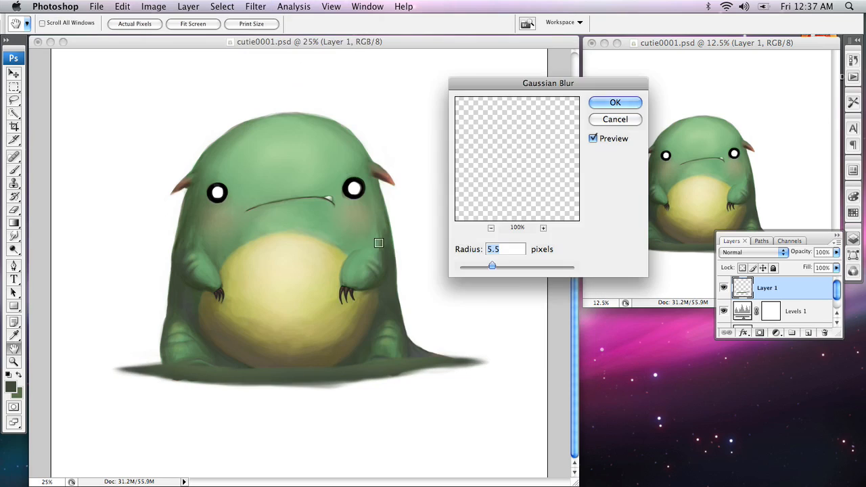
pyautogui.moveTo(491, 267); pyautogui.dragTo(494, 262)
pyautogui.click(611, 107)
pyautogui.press('v')
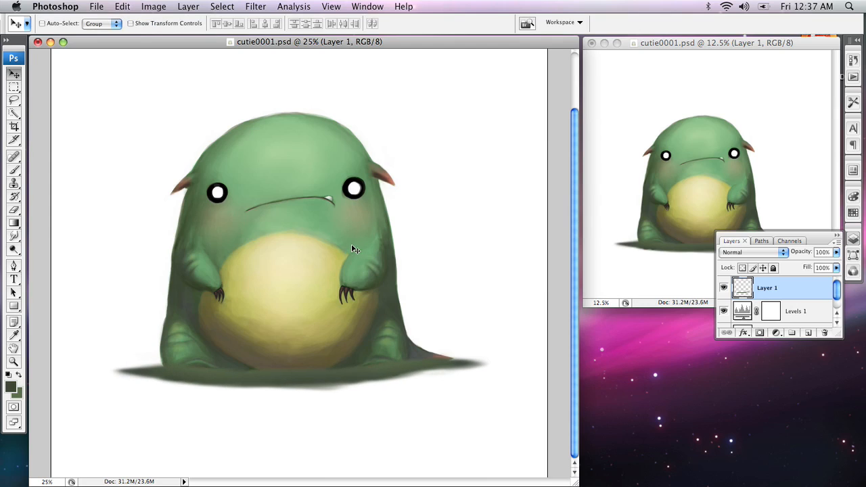
pyautogui.press('n')
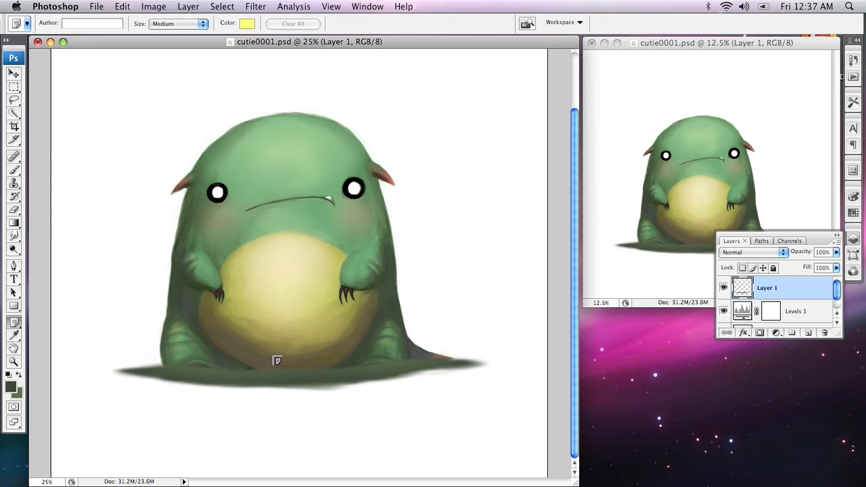
# Blend the shadow's upper edge under the belly using green sampled from the painting and a soft 125 px brush.
pyautogui.press('b')
pyautogui.keyDown('alt'); pyautogui.click(264, 360); pyautogui.keyUp('alt')
pyautogui.press('x')
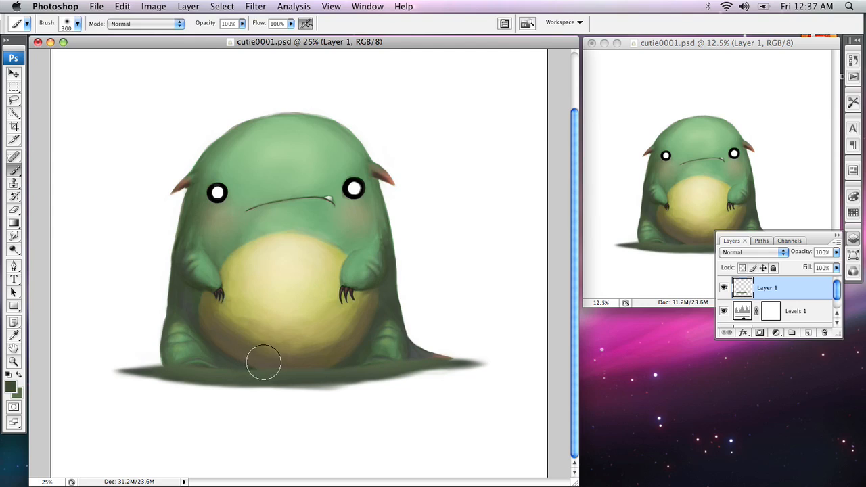
pyautogui.press('[')
pyautogui.press('[')
pyautogui.press('[')
pyautogui.press('[')
pyautogui.press('[')
pyautogui.press('[')
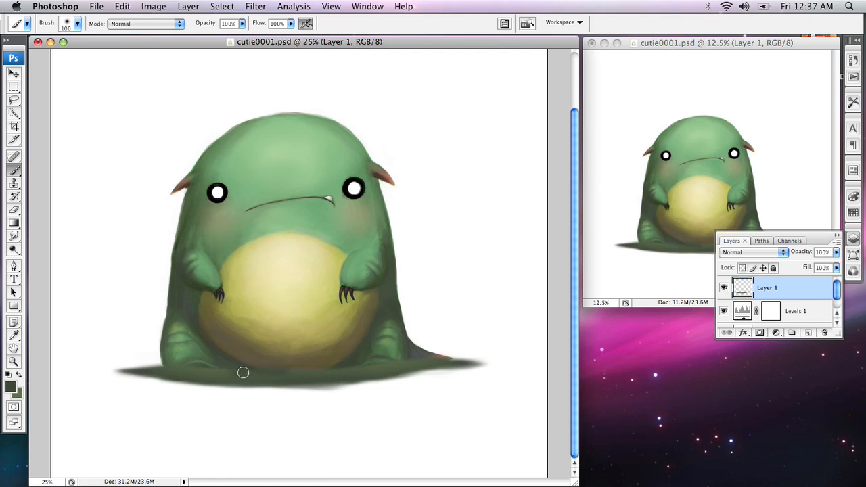
pyautogui.press(']')
pyautogui.keyDown('alt'); pyautogui.click(310, 358); pyautogui.keyUp('alt')
pyautogui.moveTo(230, 372)
pyautogui.mouseDown()
pyautogui.moveTo(338, 365)
pyautogui.moveTo(330, 369)
pyautogui.mouseUp()
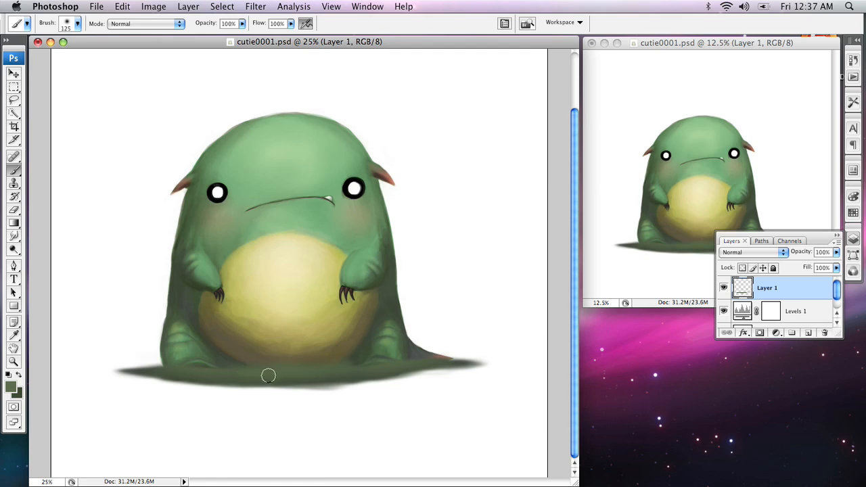
# Extend the ground shadow over the tail tip with dark green, and erase the excess above it with a 60 px eraser.
pyautogui.press('x')
pyautogui.moveTo(429, 362); pyautogui.dragTo(488, 362)
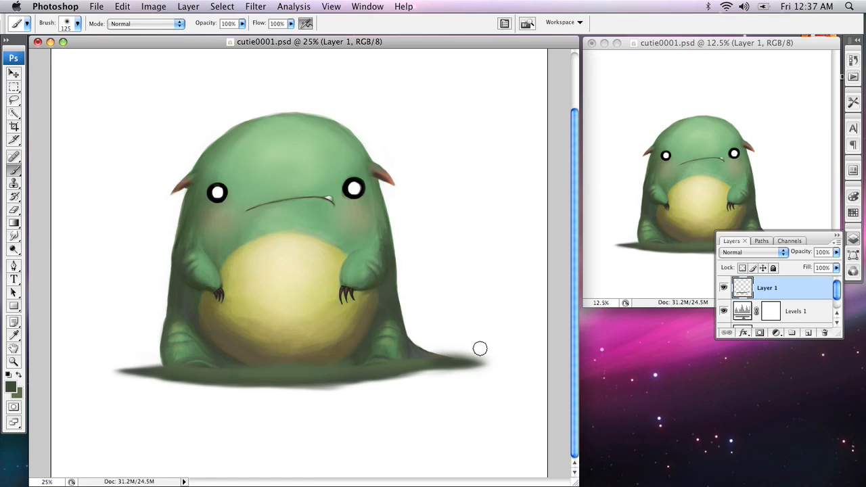
pyautogui.press('e')
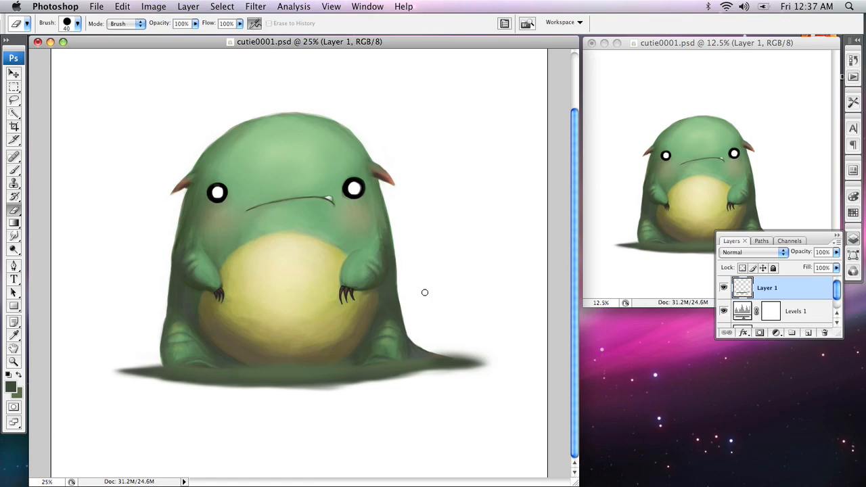
pyautogui.moveTo(445, 349); pyautogui.dragTo(496, 353)
pyautogui.moveTo(457, 350); pyautogui.dragTo(503, 356)
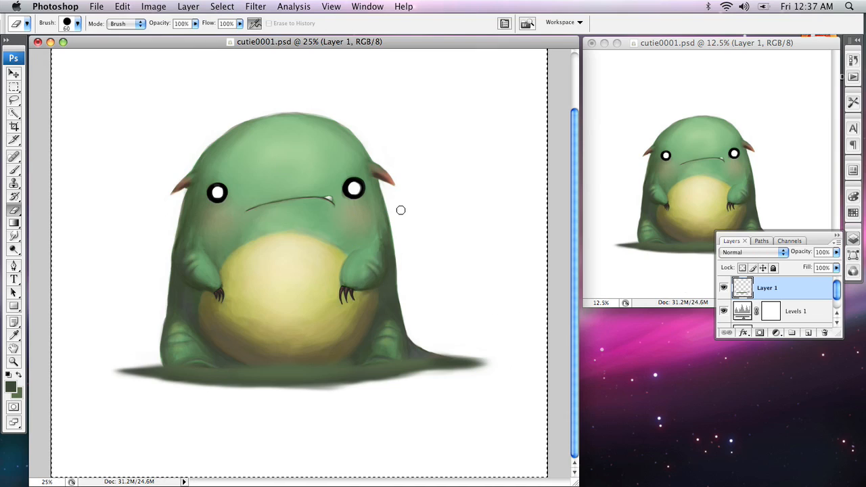
# Add a layer mask to Layer 1 that reveals the selected full canvas.
pyautogui.click(193, 7)
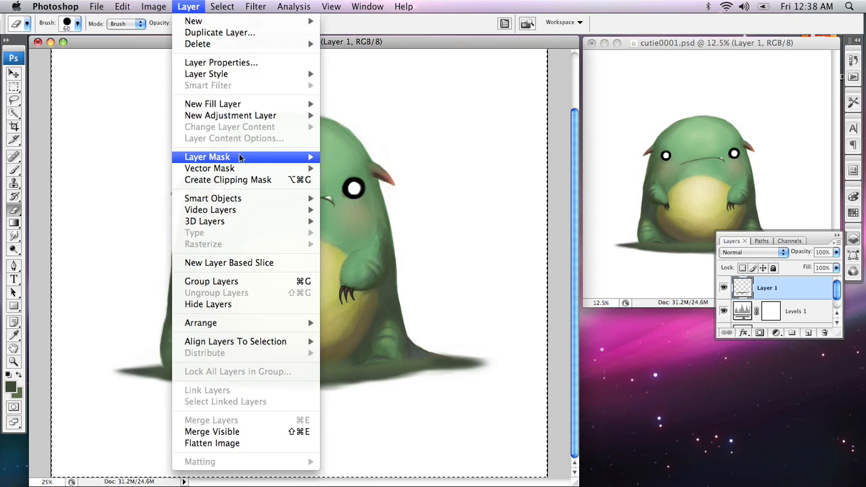
pyautogui.moveTo(243, 159)
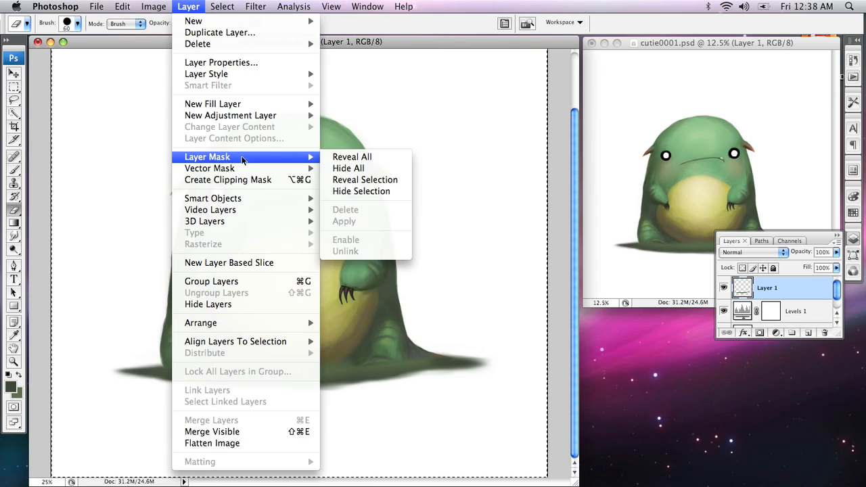
pyautogui.click(376, 185)
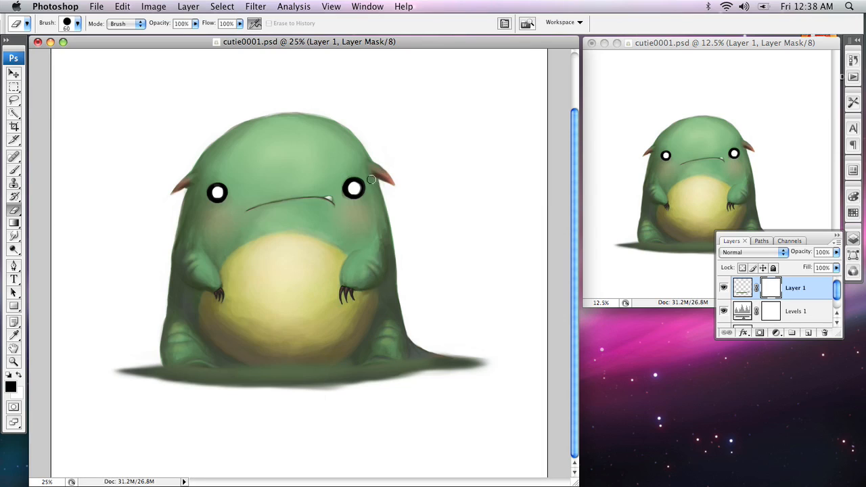
# Try hiding the middle of the ground shadow by painting black on the layer mask, and undo it.
pyautogui.doubleClick(773, 289)
pyautogui.click(501, 215)
pyautogui.press('b')
pyautogui.moveTo(240, 347)
pyautogui.mouseDown()
pyautogui.moveTo(243, 369)
pyautogui.moveTo(251, 335)
pyautogui.moveTo(262, 342)
pyautogui.moveTo(288, 401)
pyautogui.moveTo(333, 375)
pyautogui.moveTo(334, 387)
pyautogui.moveTo(311, 369)
pyautogui.moveTo(320, 401)
pyautogui.moveTo(362, 420)
pyautogui.mouseUp()
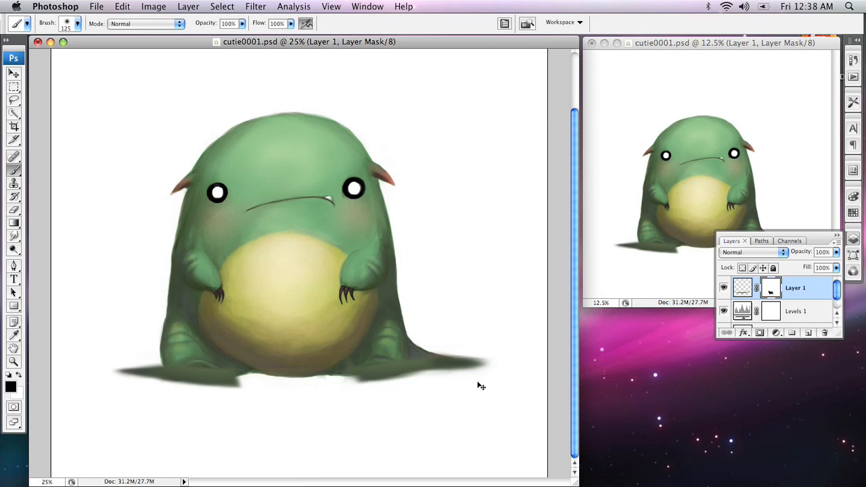
pyautogui.hotkey('ctrl', 'z')
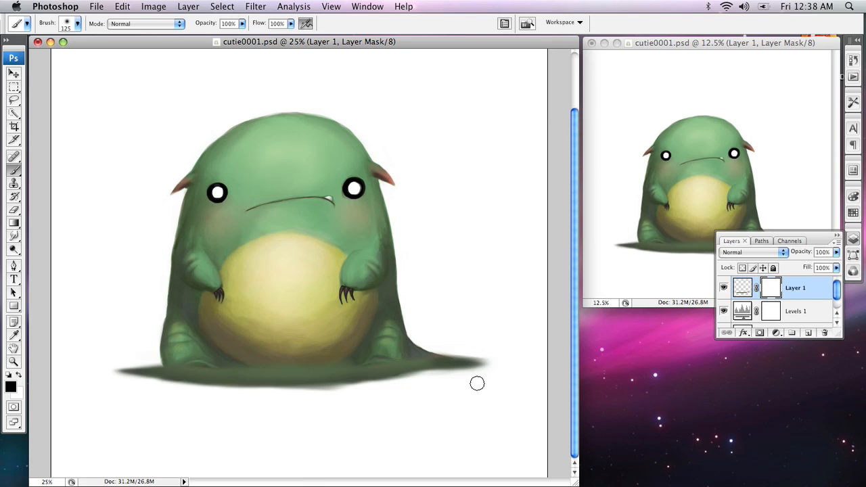
# Darken the ground shadow beneath the belly on Layer 1 itself, using black and a soft 300 px brush.
pyautogui.click(742, 287)
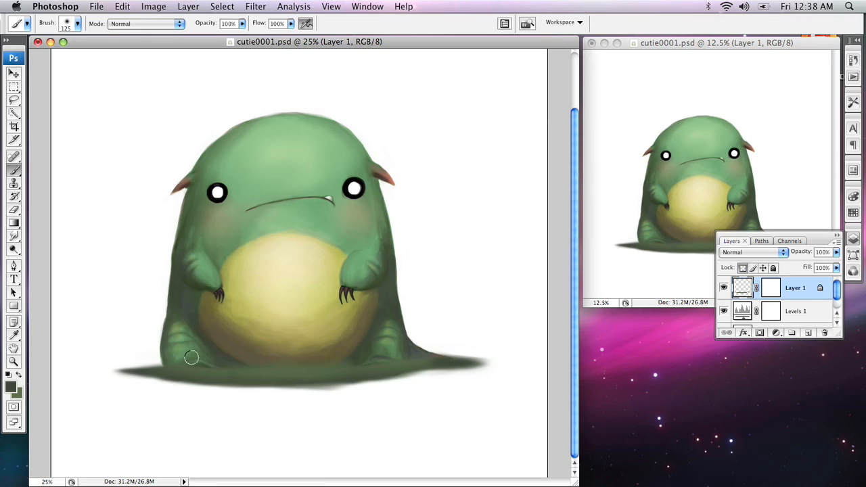
pyautogui.press(']')
pyautogui.press(']')
pyautogui.press(']')
pyautogui.press(']')
pyautogui.press(']')
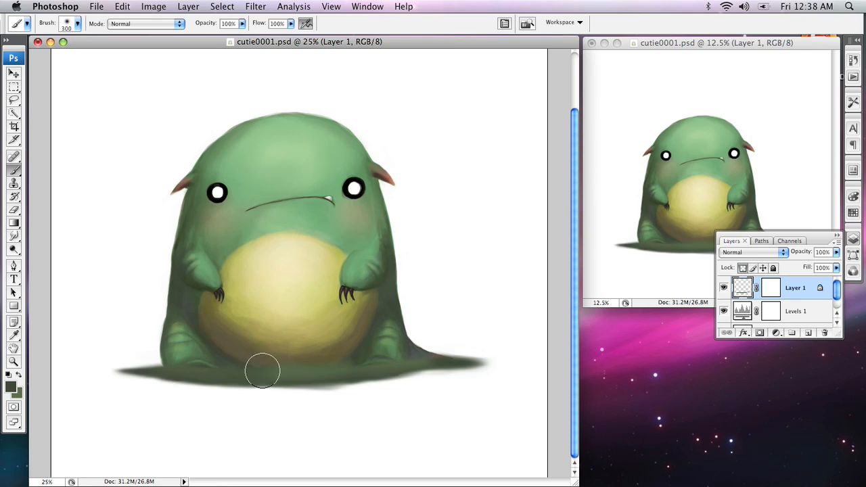
pyautogui.moveTo(381, 351)
pyautogui.mouseDown()
pyautogui.moveTo(298, 366)
pyautogui.moveTo(206, 366)
pyautogui.moveTo(308, 380)
pyautogui.moveTo(395, 353)
pyautogui.moveTo(304, 372)
pyautogui.moveTo(199, 362)
pyautogui.moveTo(402, 354)
pyautogui.moveTo(379, 318)
pyautogui.mouseUp()
pyautogui.press('d')
pyautogui.moveTo(388, 364)
pyautogui.mouseDown()
pyautogui.moveTo(304, 375)
pyautogui.moveTo(179, 365)
pyautogui.moveTo(277, 372)
pyautogui.moveTo(443, 349)
pyautogui.moveTo(193, 370)
pyautogui.moveTo(434, 374)
pyautogui.moveTo(230, 365)
pyautogui.mouseUp()
# Make Layer 1's mask active with black as the paint color, and lower the layer's opacity to 80%.
pyautogui.press('x')
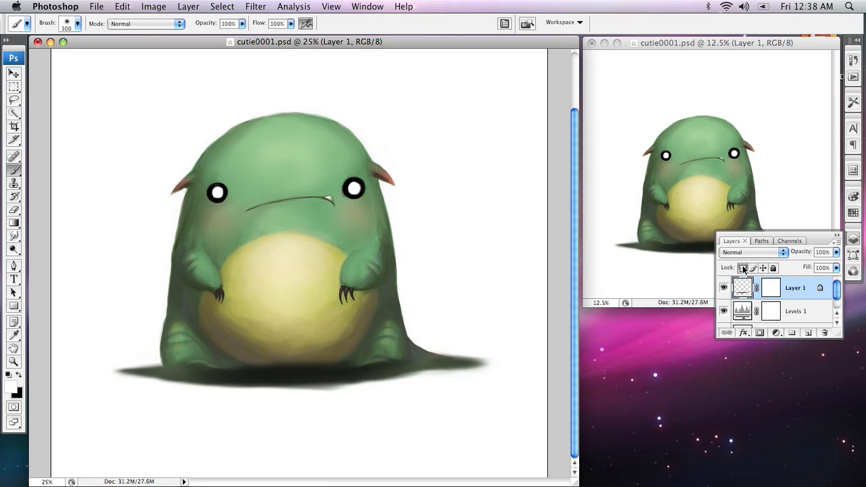
pyautogui.click(774, 290)
pyautogui.press('x')
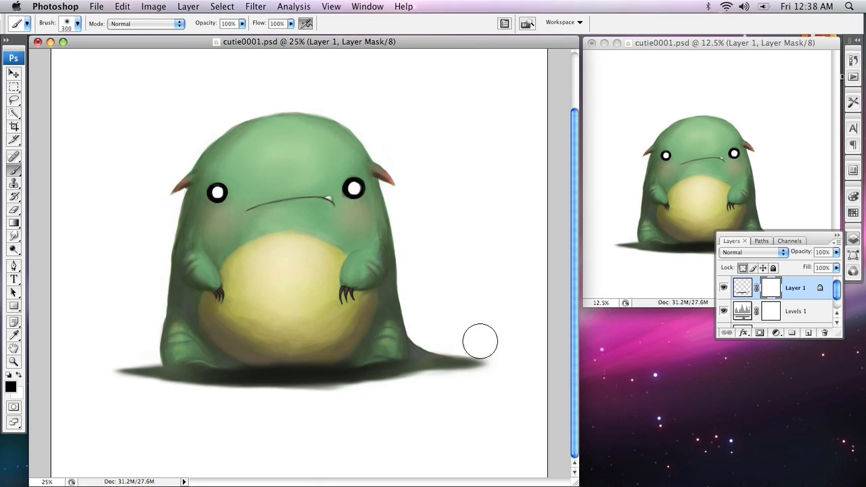
pyautogui.click(836, 251)
pyautogui.moveTo(825, 267); pyautogui.dragTo(819, 269)
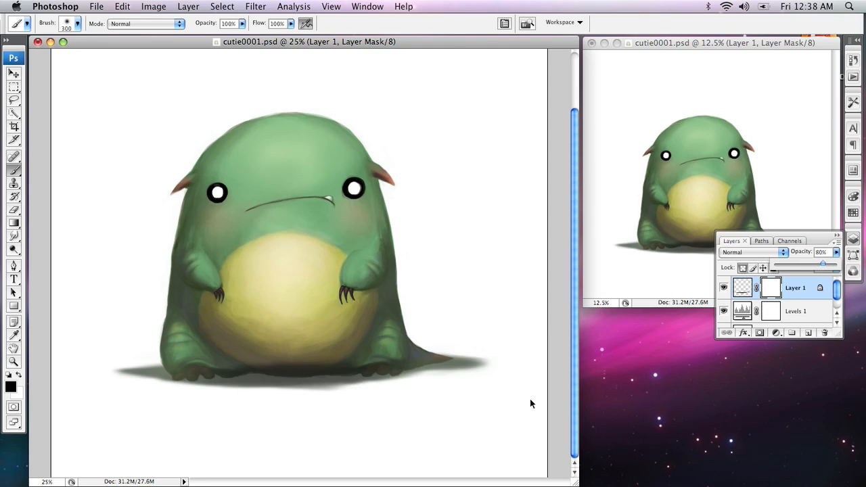
# Choose the hard round 500 px brush preset and reduce it to 40 px for masking around the left foot.
pyautogui.press('z')
pyautogui.click(247, 345)
pyautogui.click(274, 292)
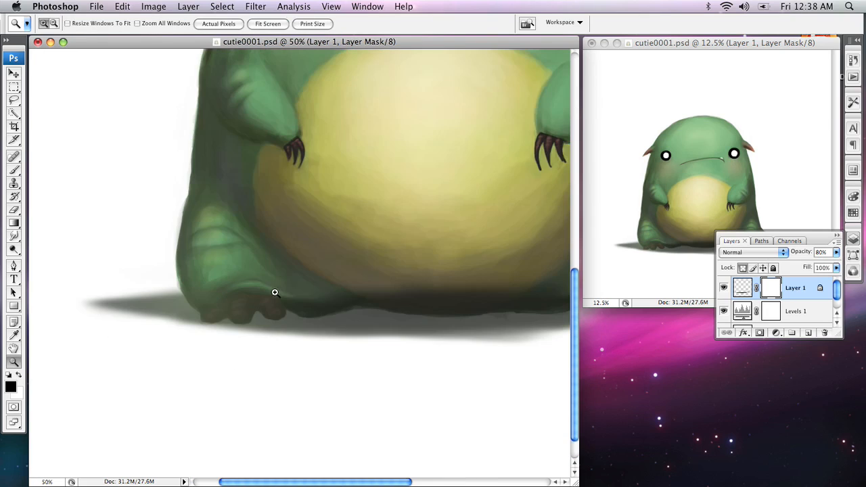
pyautogui.click(282, 282)
pyautogui.click(267, 272)
pyautogui.press('b')
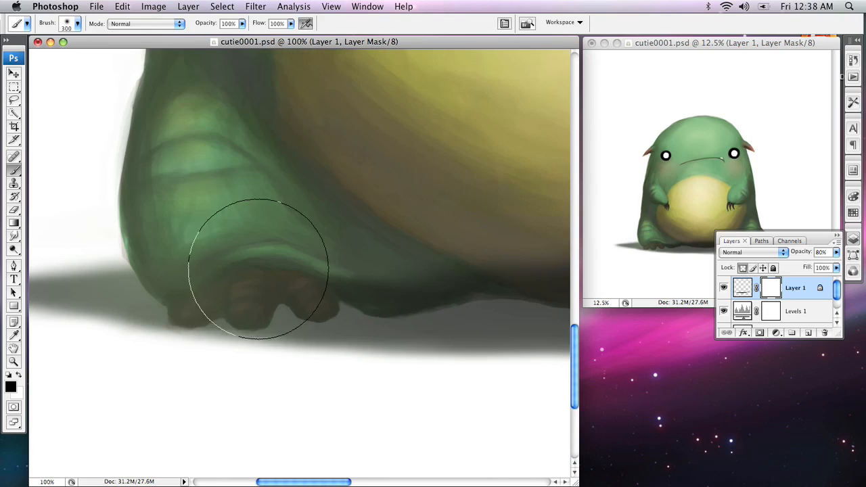
pyautogui.moveTo(256, 274); pyautogui.dragTo(268, 315)
pyautogui.rightClick(267, 314)
pyautogui.click(291, 424)
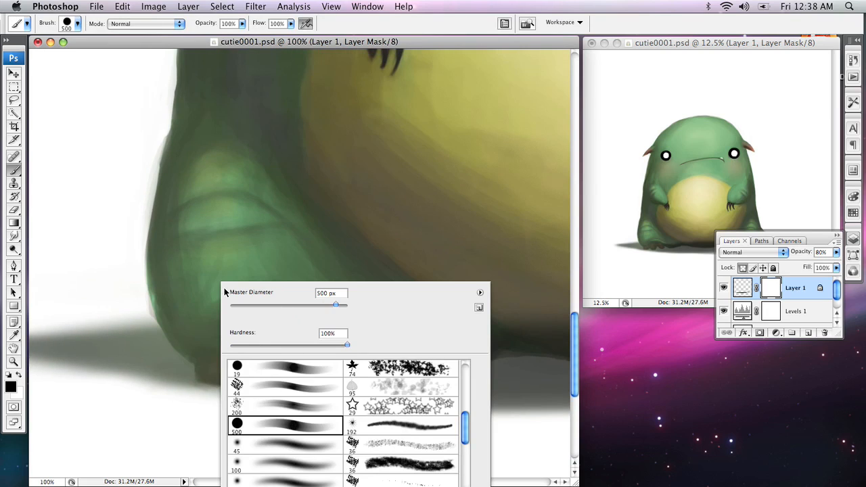
pyautogui.press('Return')
pyautogui.press('[')
pyautogui.press('[')
pyautogui.press('[')
pyautogui.press('[')
pyautogui.press('[')
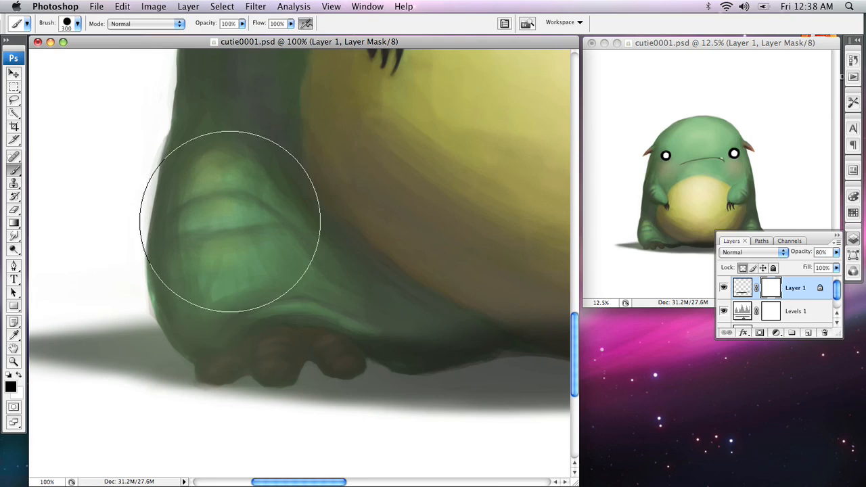
pyautogui.press('[')
pyautogui.press('[')
pyautogui.press('[')
pyautogui.press('[')
pyautogui.press('[')
pyautogui.press('[')
pyautogui.press('[')
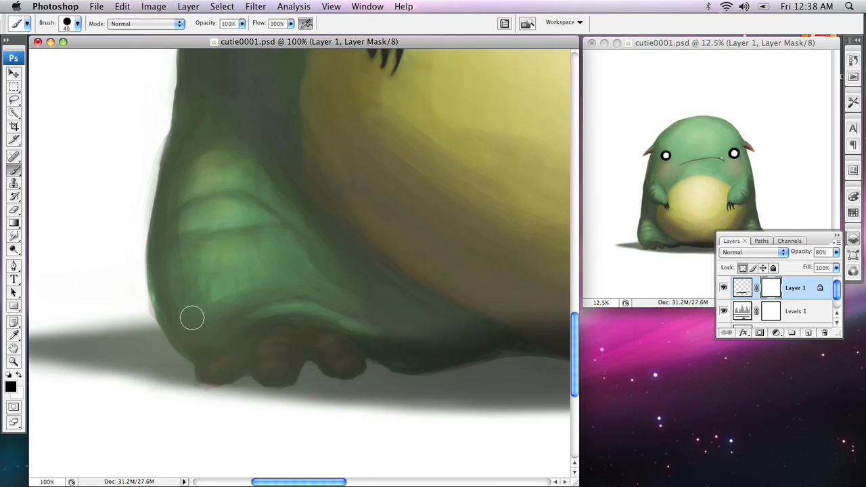
# Mask the shadow off the left foot's toes with a hard 35 px brush, restoring the overpainted toe edges in white.
pyautogui.moveTo(206, 341)
pyautogui.mouseDown()
pyautogui.moveTo(173, 301)
pyautogui.moveTo(177, 332)
pyautogui.moveTo(219, 370)
pyautogui.moveTo(257, 361)
pyautogui.moveTo(272, 374)
pyautogui.moveTo(259, 362)
pyautogui.moveTo(267, 375)
pyautogui.moveTo(249, 363)
pyautogui.moveTo(227, 375)
pyautogui.moveTo(206, 368)
pyautogui.moveTo(184, 346)
pyautogui.moveTo(202, 347)
pyautogui.moveTo(176, 371)
pyautogui.mouseUp()
pyautogui.press('c')
pyautogui.press('b')
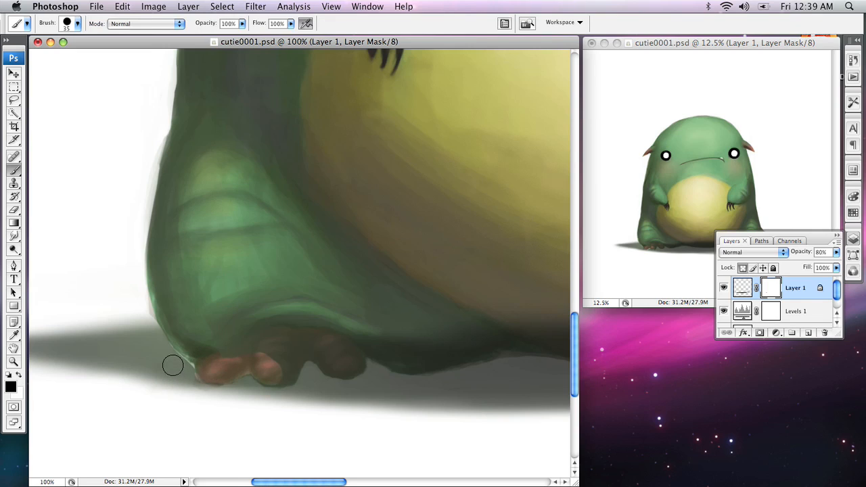
pyautogui.press('x')
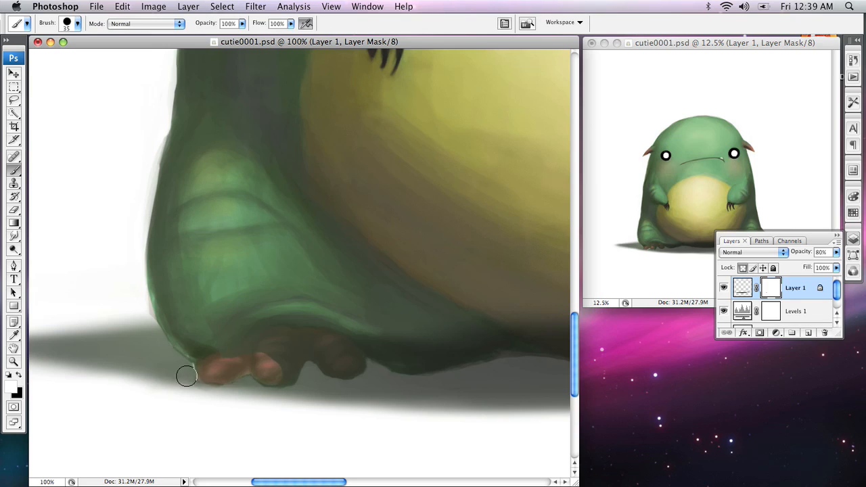
pyautogui.press('x')
pyautogui.moveTo(221, 353)
pyautogui.mouseDown()
pyautogui.moveTo(270, 351)
pyautogui.moveTo(284, 375)
pyautogui.moveTo(314, 348)
pyautogui.moveTo(349, 362)
pyautogui.moveTo(338, 331)
pyautogui.mouseUp()
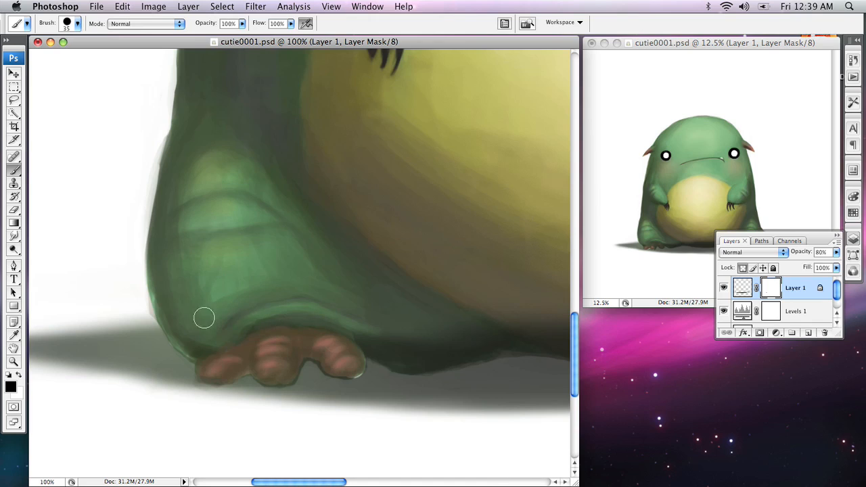
pyautogui.moveTo(402, 257); pyautogui.dragTo(252, 247)
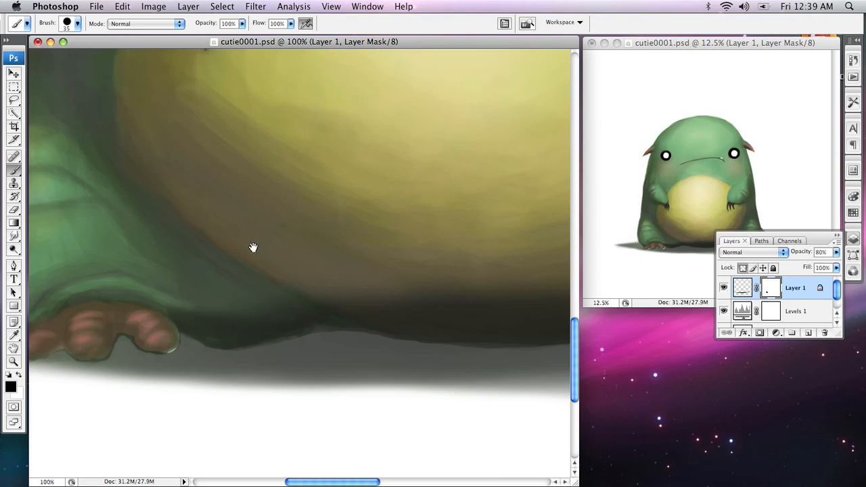
pyautogui.press('x')
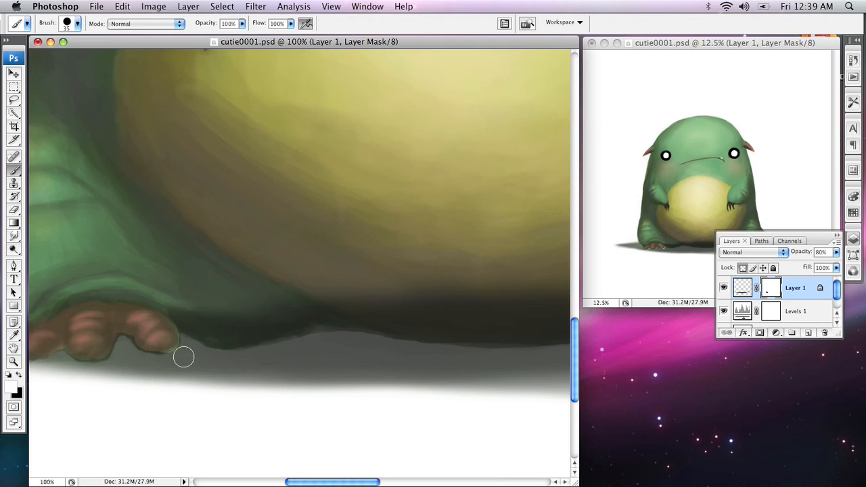
# Mask the shadow off the right foot's toes in black, and restore the shadow around their edges in white.
pyautogui.press('x')
pyautogui.moveTo(165, 297)
pyautogui.mouseDown()
pyautogui.moveTo(215, 327)
pyautogui.moveTo(202, 328)
pyautogui.moveTo(239, 334)
pyautogui.moveTo(318, 313)
pyautogui.moveTo(242, 313)
pyautogui.mouseUp()
pyautogui.moveTo(400, 295); pyautogui.dragTo(189, 287)
pyautogui.moveTo(417, 310); pyautogui.dragTo(129, 312)
pyautogui.moveTo(288, 293); pyautogui.dragTo(273, 298)
pyautogui.moveTo(325, 287)
pyautogui.mouseDown()
pyautogui.moveTo(302, 305)
pyautogui.moveTo(308, 310)
pyautogui.moveTo(294, 326)
pyautogui.moveTo(327, 309)
pyautogui.moveTo(382, 313)
pyautogui.moveTo(386, 305)
pyautogui.moveTo(410, 320)
pyautogui.moveTo(431, 300)
pyautogui.moveTo(398, 286)
pyautogui.moveTo(408, 275)
pyautogui.moveTo(433, 274)
pyautogui.mouseUp()
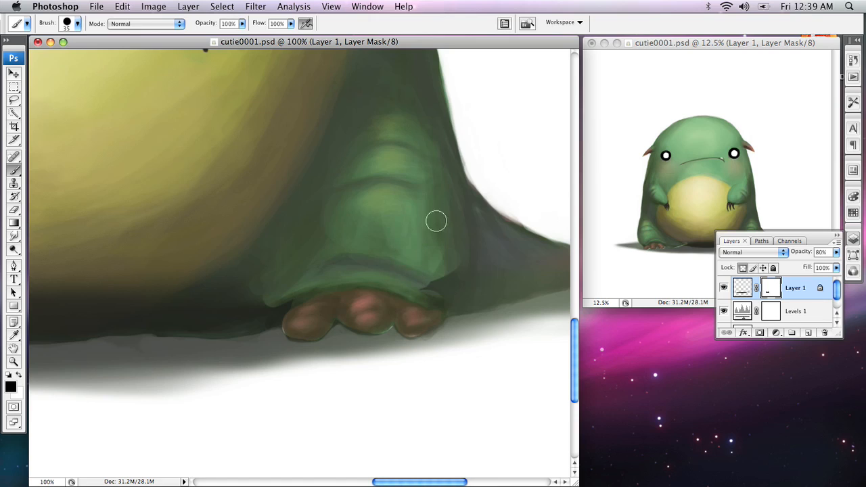
pyautogui.press('x')
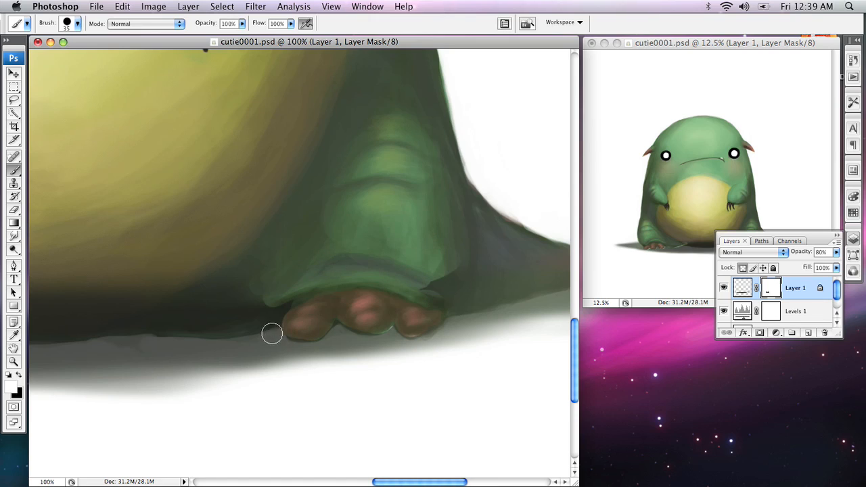
# Mask the shadow off the right leg's outer edge and the tail with a 25 px brush, cleaning up the tail's edges in white.
pyautogui.press('[')
pyautogui.press('x')
pyautogui.moveTo(468, 315); pyautogui.dragTo(359, 301)
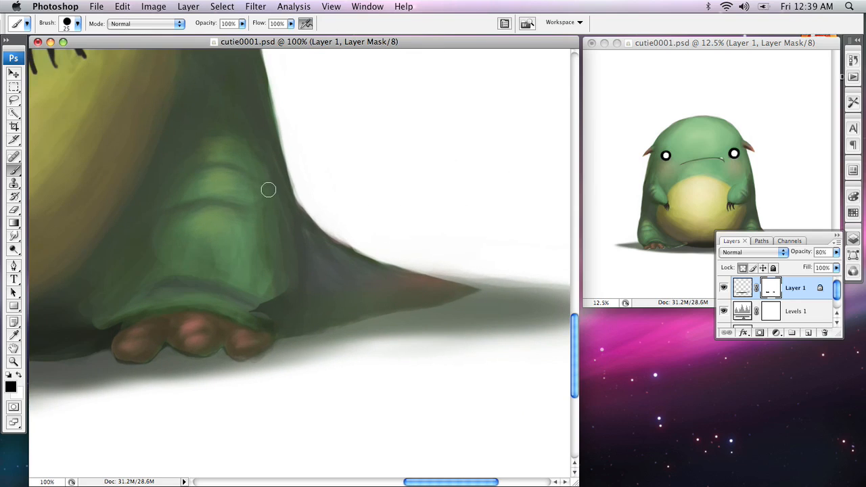
pyautogui.moveTo(298, 262)
pyautogui.mouseDown()
pyautogui.moveTo(277, 297)
pyautogui.moveTo(288, 301)
pyautogui.moveTo(259, 311)
pyautogui.mouseUp()
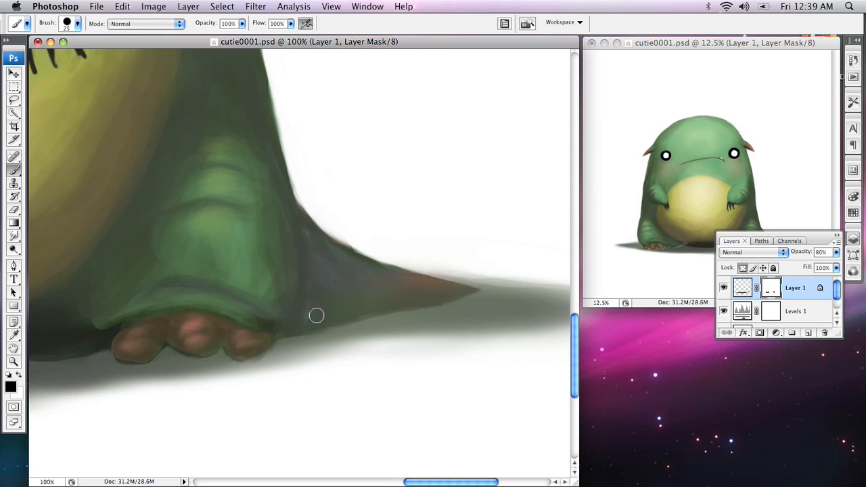
pyautogui.moveTo(395, 296)
pyautogui.mouseDown()
pyautogui.moveTo(466, 292)
pyautogui.moveTo(401, 305)
pyautogui.moveTo(386, 280)
pyautogui.moveTo(437, 286)
pyautogui.moveTo(359, 265)
pyautogui.mouseUp()
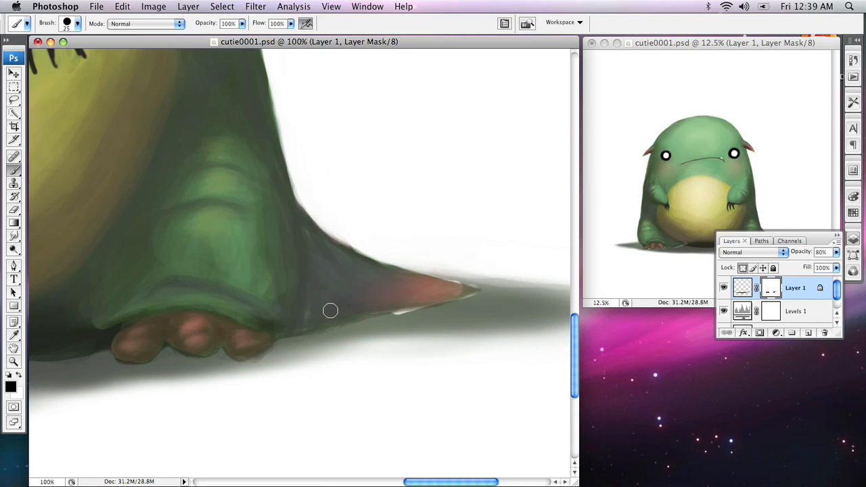
pyautogui.moveTo(359, 307)
pyautogui.mouseDown()
pyautogui.moveTo(319, 319)
pyautogui.moveTo(425, 331)
pyautogui.mouseUp()
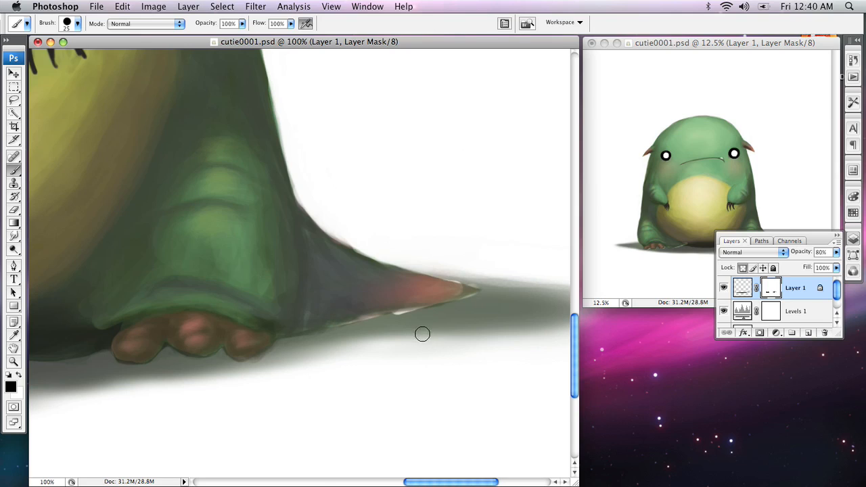
pyautogui.press('x')
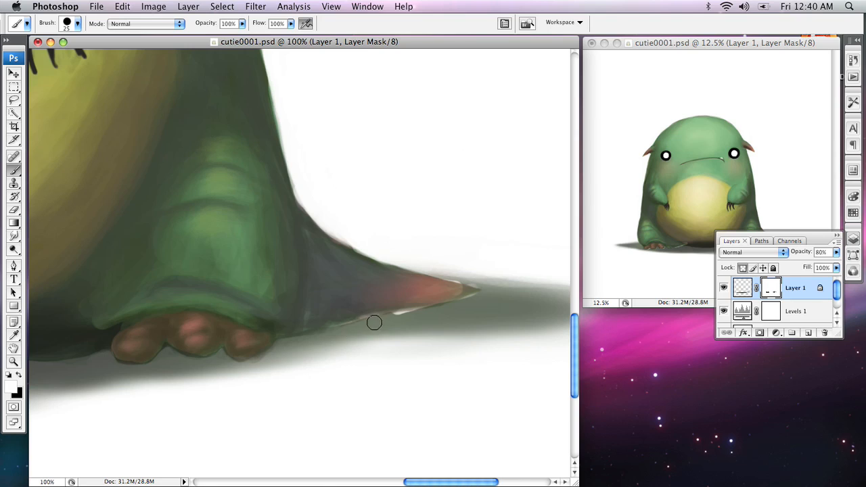
pyautogui.moveTo(386, 317)
pyautogui.mouseDown()
pyautogui.moveTo(437, 311)
pyautogui.moveTo(475, 292)
pyautogui.moveTo(473, 282)
pyautogui.moveTo(442, 271)
pyautogui.moveTo(473, 280)
pyautogui.moveTo(460, 274)
pyautogui.moveTo(453, 286)
pyautogui.moveTo(480, 282)
pyautogui.moveTo(449, 289)
pyautogui.moveTo(491, 278)
pyautogui.moveTo(449, 272)
pyautogui.mouseUp()
pyautogui.press('x')
pyautogui.press('x')
# Lower the shadow layer's opacity to 68%.
pyautogui.press('space')
pyautogui.moveTo(230, 295); pyautogui.dragTo(541, 293)
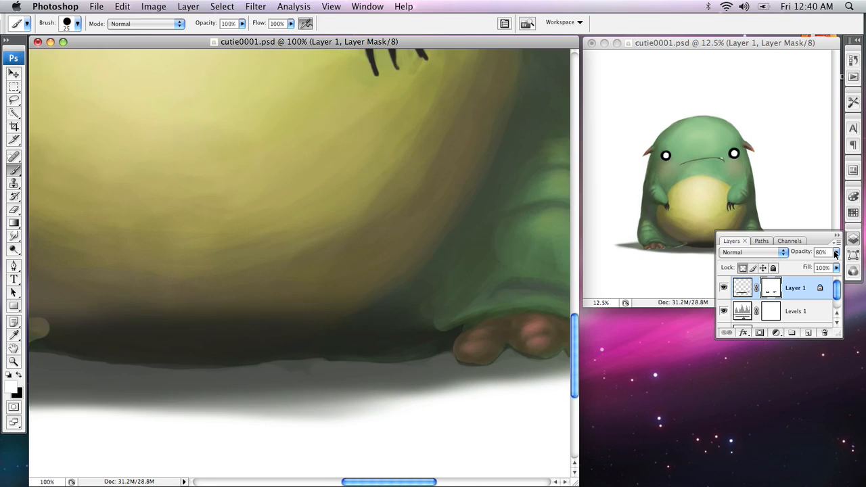
pyautogui.moveTo(837, 254); pyautogui.dragTo(812, 265)
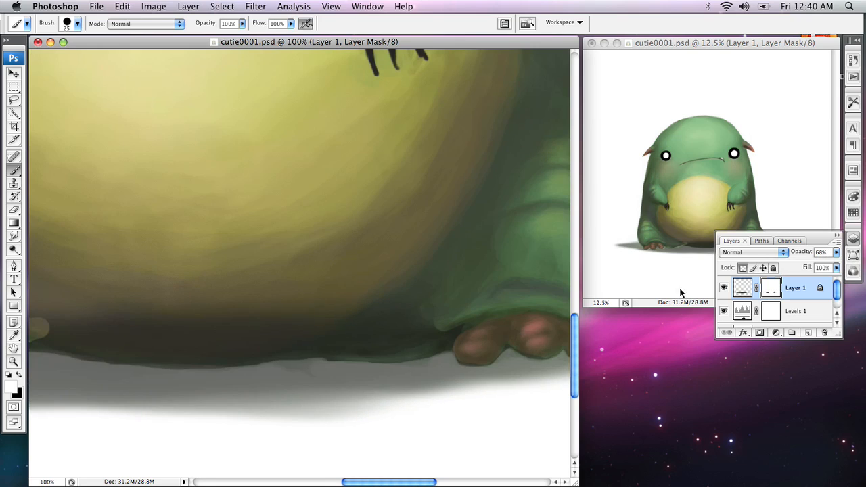
# Mask the shadow off the body's bottom edge between the feet by painting black along the underside of the belly.
pyautogui.moveTo(110, 367); pyautogui.dragTo(301, 328)
pyautogui.press('x')
pyautogui.moveTo(285, 301); pyautogui.dragTo(168, 325)
pyautogui.moveTo(91, 317); pyautogui.dragTo(196, 328)
pyautogui.moveTo(125, 324)
pyautogui.mouseDown()
pyautogui.moveTo(251, 336)
pyautogui.moveTo(380, 326)
pyautogui.moveTo(362, 315)
pyautogui.moveTo(482, 303)
pyautogui.moveTo(379, 328)
pyautogui.mouseUp()
pyautogui.moveTo(247, 334)
pyautogui.mouseDown()
pyautogui.moveTo(324, 330)
pyautogui.moveTo(241, 336)
pyautogui.moveTo(368, 335)
pyautogui.moveTo(344, 341)
pyautogui.moveTo(330, 340)
pyautogui.moveTo(401, 321)
pyautogui.moveTo(362, 322)
pyautogui.moveTo(380, 312)
pyautogui.moveTo(288, 317)
pyautogui.moveTo(336, 326)
pyautogui.moveTo(200, 337)
pyautogui.moveTo(279, 328)
pyautogui.mouseUp()
pyautogui.press('z')
pyautogui.keyDown('alt'); pyautogui.click(304, 322); pyautogui.keyUp('alt')
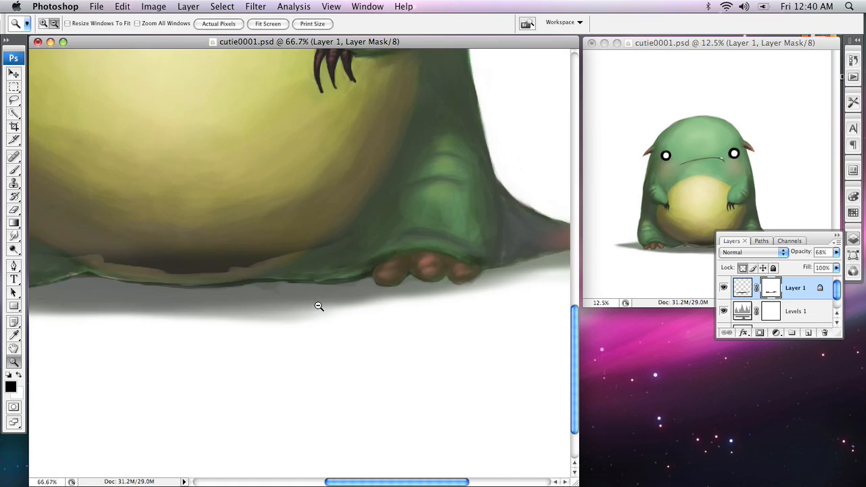
pyautogui.keyDown('alt'); pyautogui.click(321, 307); pyautogui.keyUp('alt')
pyautogui.moveTo(230, 263)
pyautogui.mouseDown()
pyautogui.moveTo(363, 316)
pyautogui.moveTo(312, 348)
pyautogui.mouseUp()
# Mask the shadow off the lower belly by filling a freehand lasso selection with black on the layer mask, and deselect.
pyautogui.press('b')
pyautogui.press('l')
pyautogui.moveTo(305, 173); pyautogui.dragTo(119, 275)
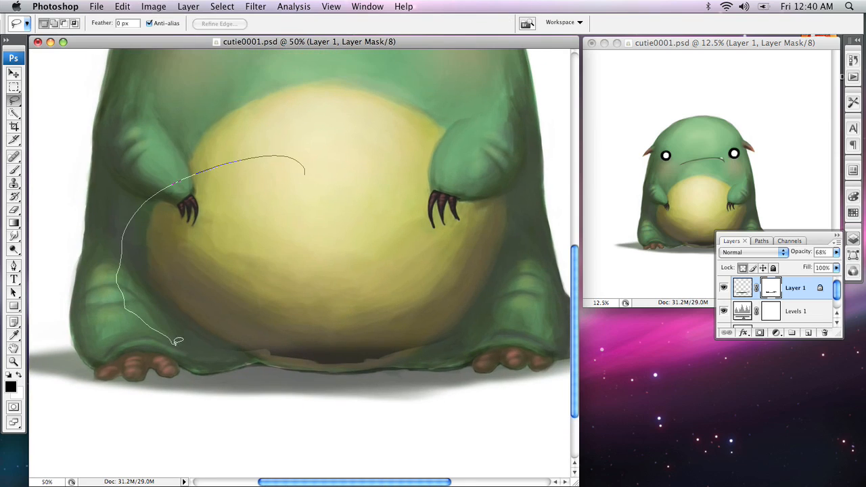
pyautogui.moveTo(413, 351)
pyautogui.mouseDown()
pyautogui.moveTo(470, 234)
pyautogui.moveTo(308, 176)
pyautogui.mouseUp()
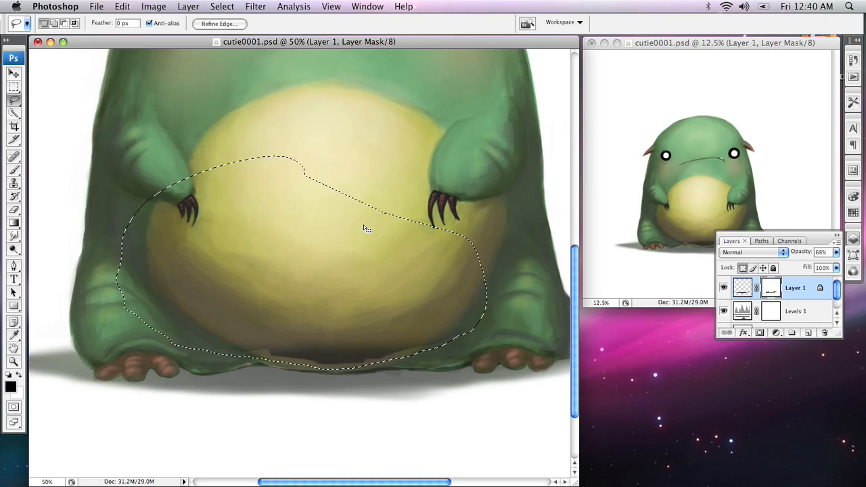
pyautogui.hotkey('alt', 'BackSpace')
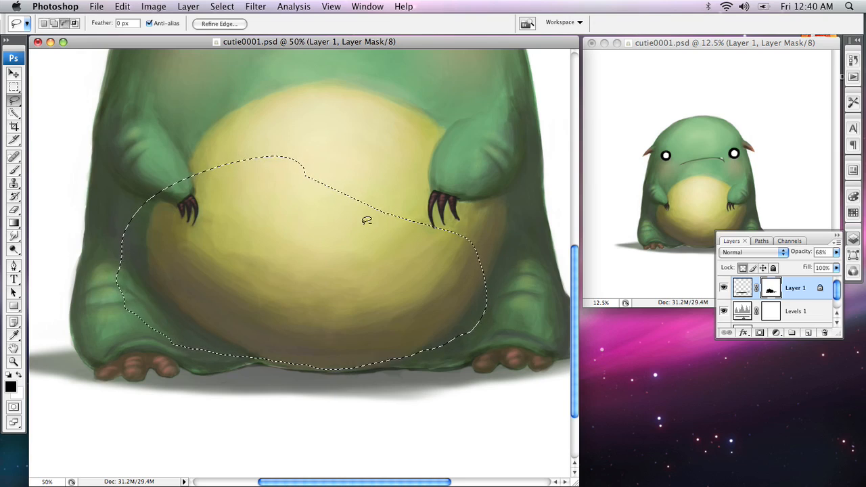
pyautogui.press('super+d')
pyautogui.press('b')
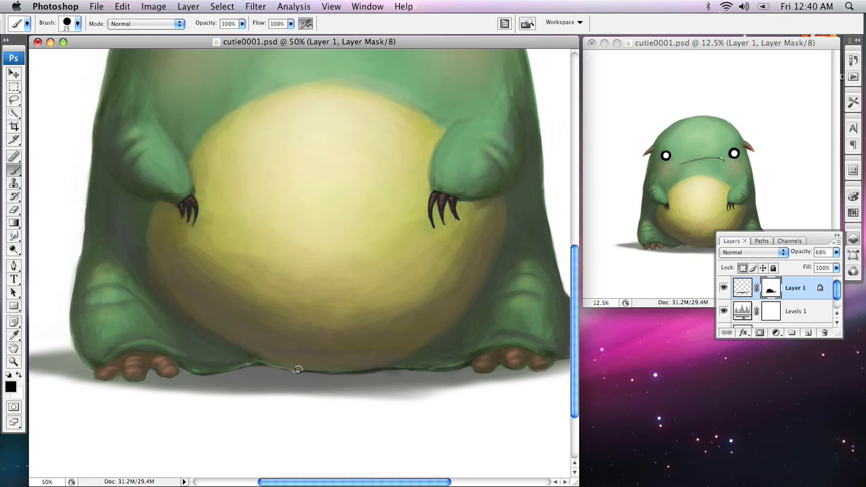
pyautogui.moveTo(320, 372); pyautogui.dragTo(380, 372)
pyautogui.hotkey('ctrl', 'z')
# Swap the mask painting colour to white and raise the shadow layer's opacity to 100%.
pyautogui.press('x')
pyautogui.click(767, 255)
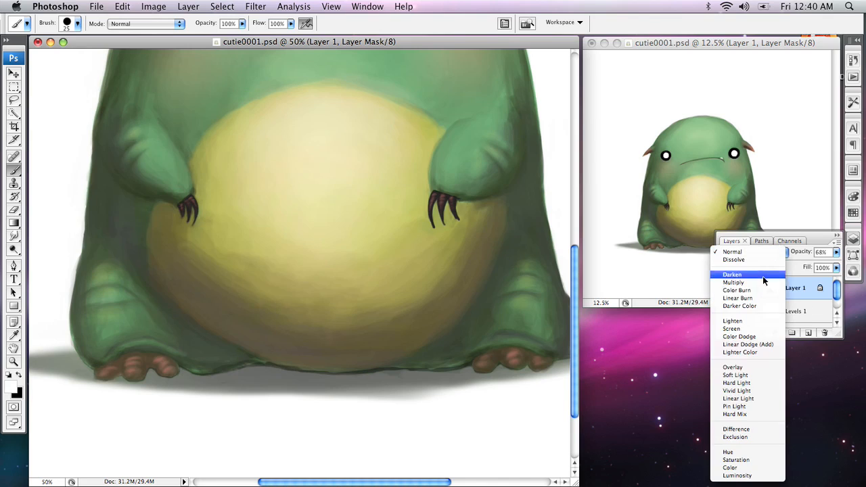
pyautogui.click(784, 232)
pyautogui.moveTo(836, 252); pyautogui.dragTo(848, 273)
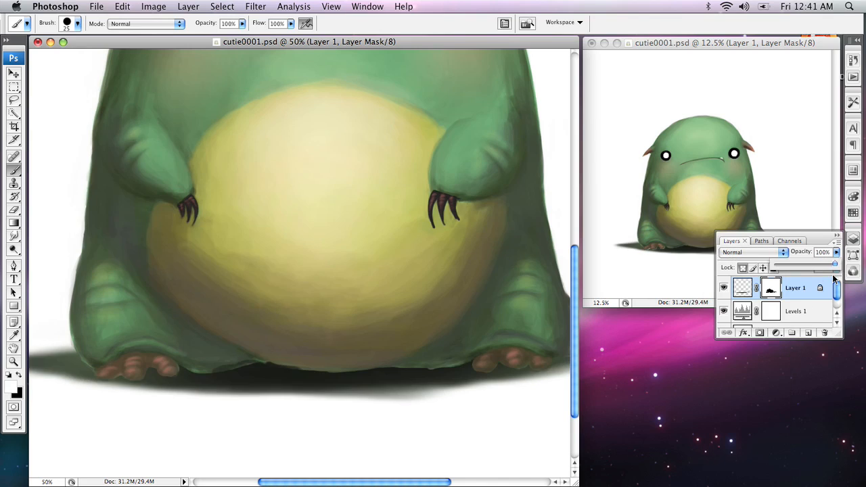
pyautogui.click(81, 359)
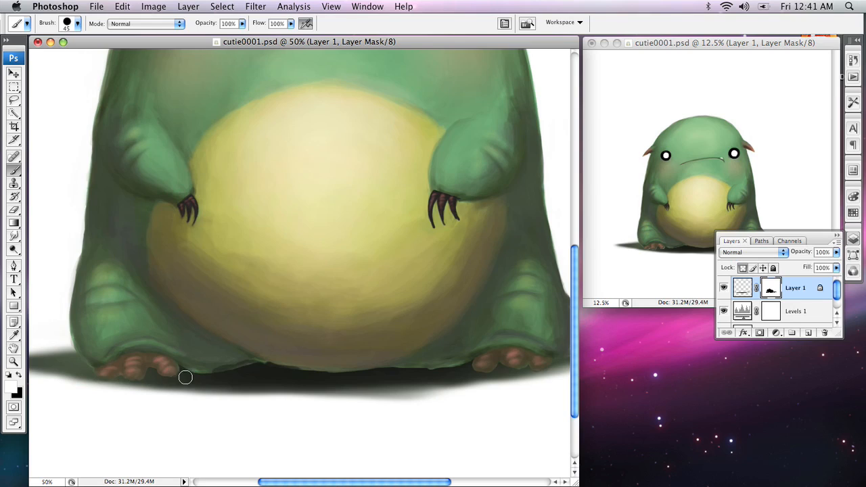
# Restore the shadow along the belly's underside and beside the left foot with a 50 px white brush on the mask.
pyautogui.moveTo(257, 367)
pyautogui.mouseDown()
pyautogui.moveTo(287, 375)
pyautogui.moveTo(260, 365)
pyautogui.moveTo(296, 373)
pyautogui.moveTo(260, 361)
pyautogui.moveTo(329, 381)
pyautogui.moveTo(280, 370)
pyautogui.moveTo(352, 380)
pyautogui.moveTo(319, 375)
pyautogui.moveTo(402, 370)
pyautogui.moveTo(386, 376)
pyautogui.moveTo(428, 381)
pyautogui.moveTo(401, 372)
pyautogui.moveTo(447, 377)
pyautogui.moveTo(400, 368)
pyautogui.moveTo(469, 368)
pyautogui.moveTo(410, 367)
pyautogui.mouseUp()
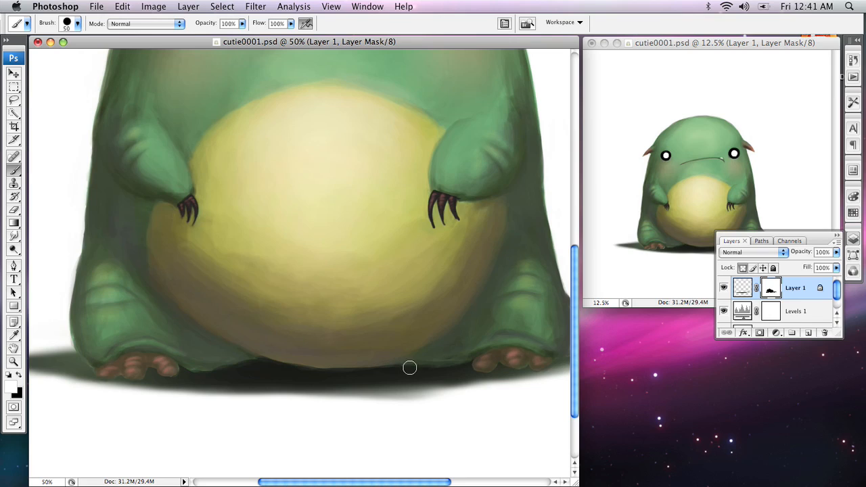
pyautogui.moveTo(211, 372)
pyautogui.mouseDown()
pyautogui.moveTo(221, 376)
pyautogui.moveTo(186, 372)
pyautogui.moveTo(203, 379)
pyautogui.moveTo(183, 384)
pyautogui.mouseUp()
pyautogui.press('[')
pyautogui.press('[')
pyautogui.press('[')
# Make the shadow layer's image active for painting in place of its mask.
pyautogui.moveTo(358, 405); pyautogui.dragTo(292, 413)
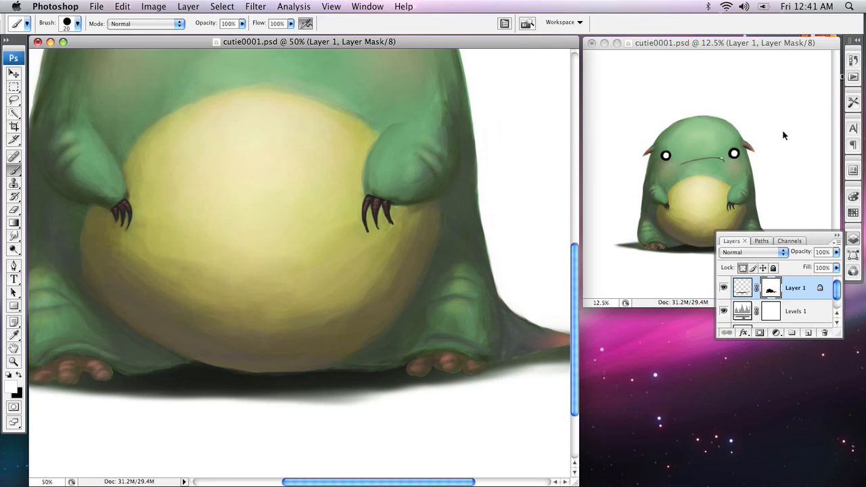
pyautogui.moveTo(759, 42)
pyautogui.mouseDown()
pyautogui.moveTo(677, 59)
pyautogui.moveTo(719, 241)
pyautogui.moveTo(752, 221)
pyautogui.moveTo(756, 46)
pyautogui.mouseUp()
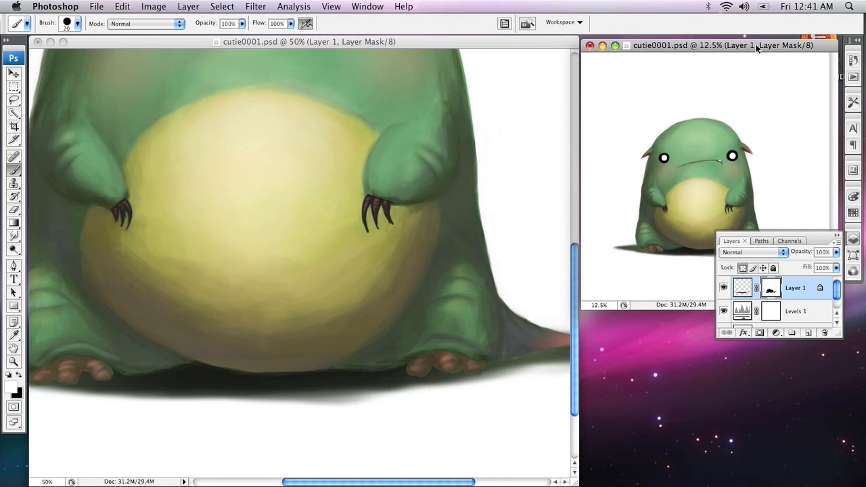
pyautogui.click(450, 285)
pyautogui.moveTo(481, 305); pyautogui.dragTo(272, 324)
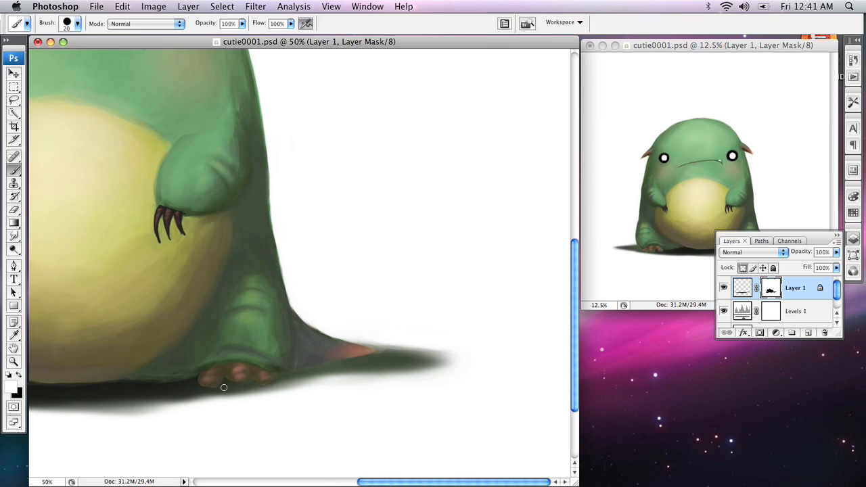
pyautogui.press('z')
pyautogui.keyDown('alt'); pyautogui.click(317, 354); pyautogui.keyUp('alt')
pyautogui.keyDown('alt'); pyautogui.click(373, 358); pyautogui.keyUp('alt')
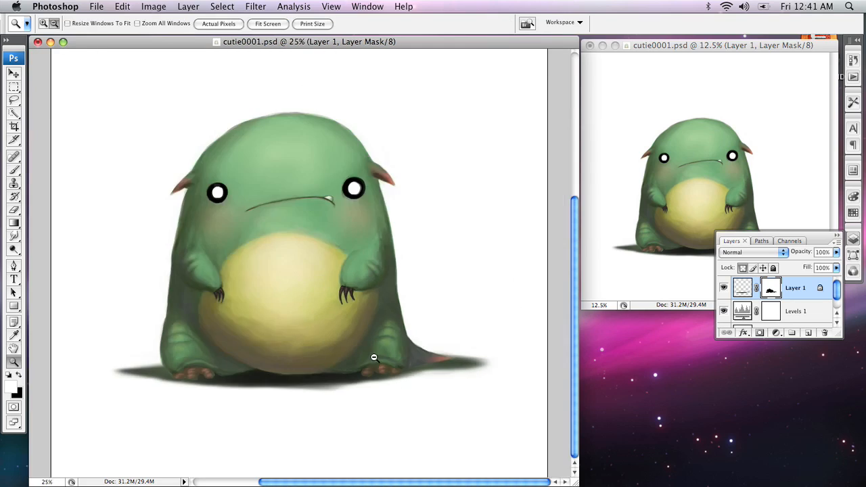
pyautogui.click(744, 288)
pyautogui.click(770, 289)
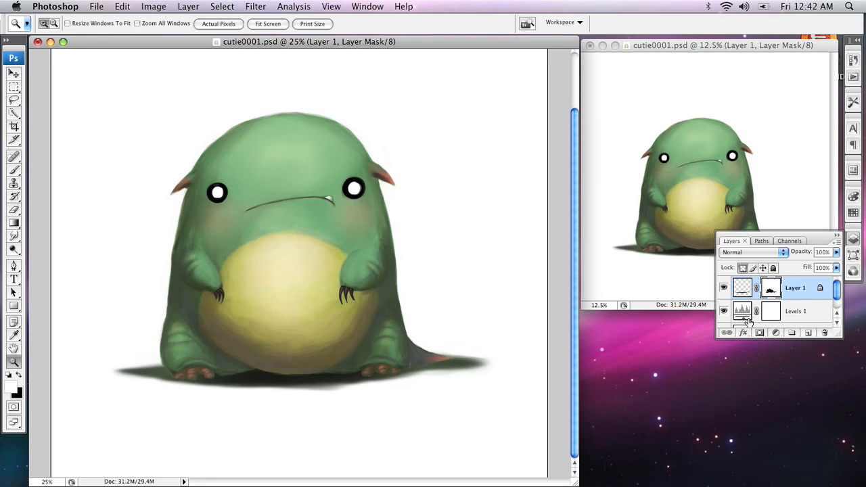
pyautogui.click(743, 290)
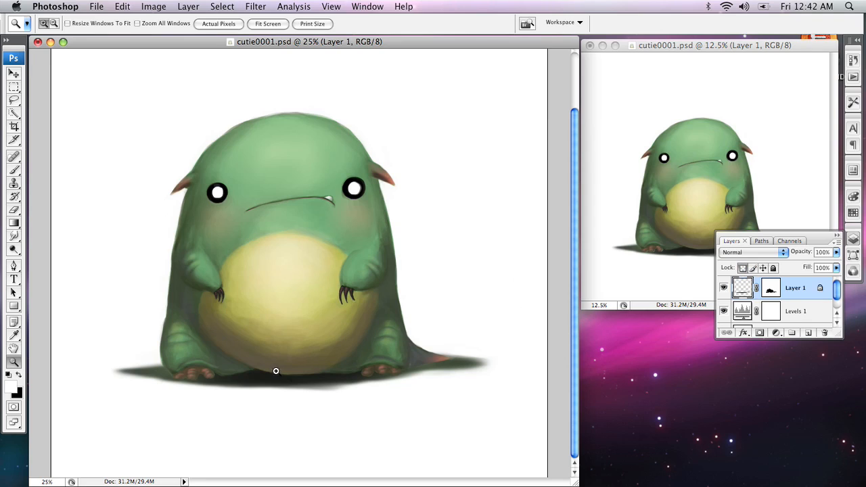
# Sample a green from the creature's body as the brush colour.
pyautogui.press('b')
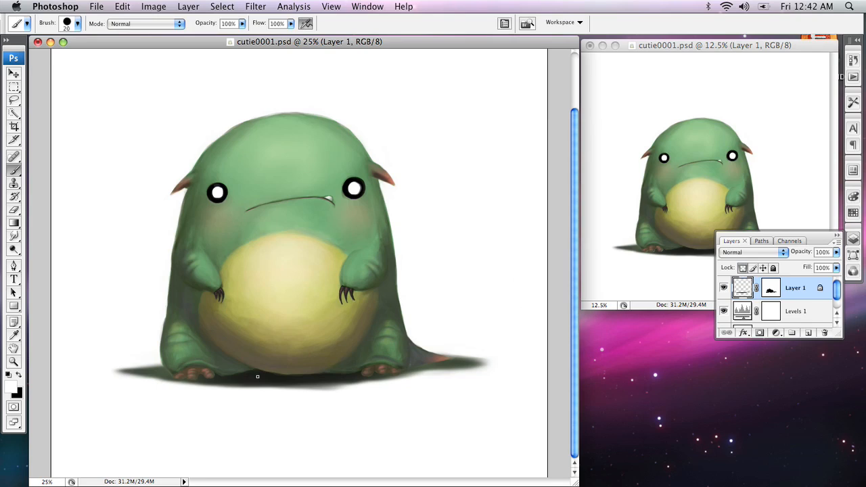
pyautogui.keyDown('alt'); pyautogui.click(260, 373); pyautogui.keyUp('alt')
pyautogui.keyDown('alt'); pyautogui.click(263, 375); pyautogui.keyUp('alt')
pyautogui.keyDown('alt'); pyautogui.click(236, 358); pyautogui.keyUp('alt')
pyautogui.keyDown('alt'); pyautogui.click(205, 347); pyautogui.keyUp('alt')
pyautogui.keyDown('alt'); pyautogui.click(199, 342); pyautogui.keyUp('alt')
# Switch to a soft round brush preset and enlarge it to 300 px.
pyautogui.press(']')
pyautogui.press(']')
pyautogui.press(']')
pyautogui.press(']')
pyautogui.press(']')
pyautogui.press(']')
pyautogui.press(']')
pyautogui.press(']')
pyautogui.press(']')
pyautogui.press(']')
pyautogui.press(']')
pyautogui.press(']')
pyautogui.rightClick(263, 332)
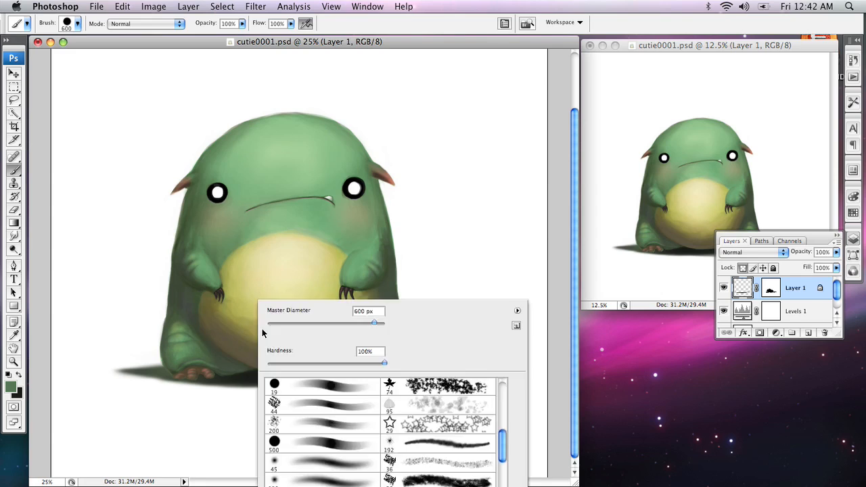
pyautogui.click(274, 483)
pyautogui.click(112, 266)
pyautogui.press(']')
pyautogui.press(']')
pyautogui.press(']')
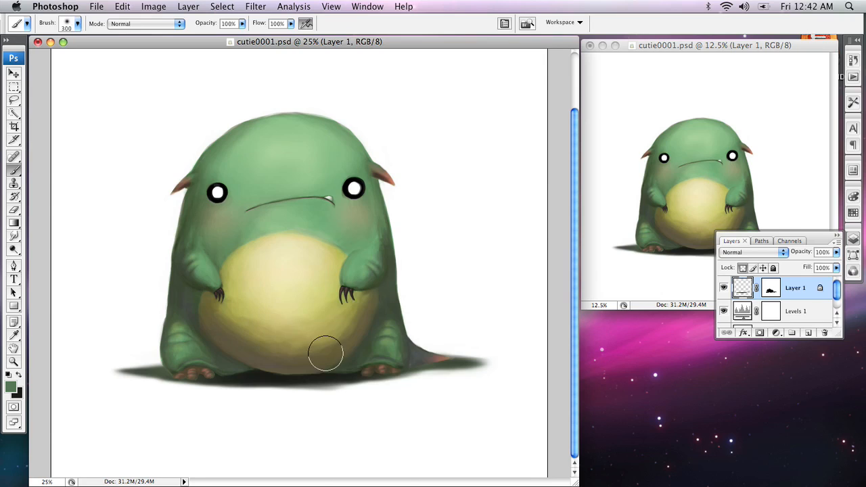
# Tint the shadow beneath the belly with the sampled green using the large soft brush, and swap back to the dark colour.
pyautogui.moveTo(354, 369)
pyautogui.mouseDown()
pyautogui.moveTo(201, 377)
pyautogui.moveTo(429, 363)
pyautogui.moveTo(222, 363)
pyautogui.moveTo(389, 371)
pyautogui.moveTo(414, 348)
pyautogui.moveTo(362, 359)
pyautogui.moveTo(59, 359)
pyautogui.moveTo(298, 347)
pyautogui.mouseUp()
pyautogui.press('x')
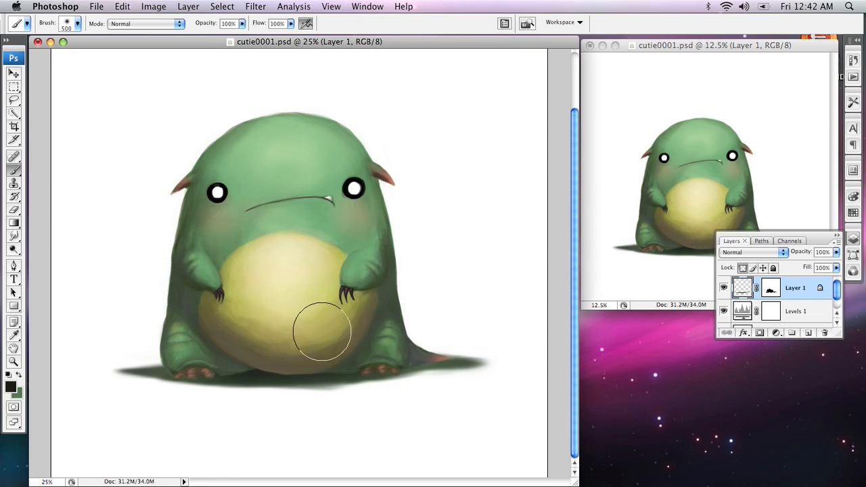
pyautogui.moveTo(394, 338); pyautogui.dragTo(379, 331)
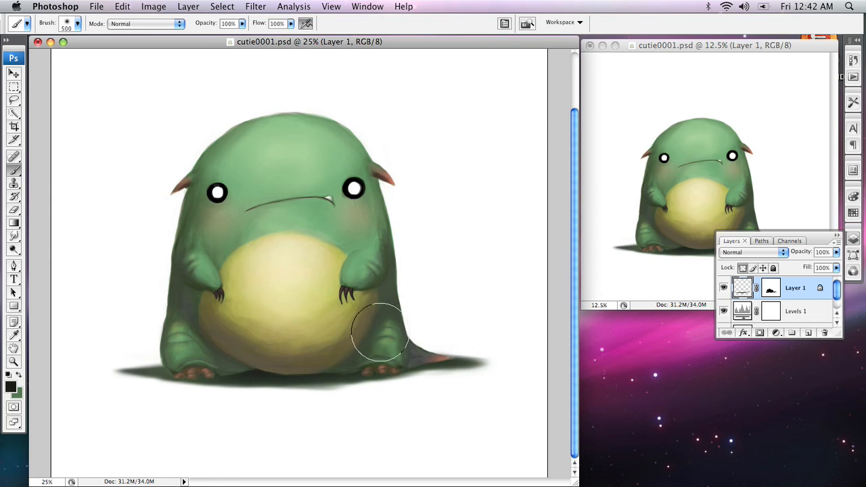
# Sample the white background and soften the shadow's lower edge with the 500 px soft brush.
pyautogui.keyDown('alt'); pyautogui.click(296, 420); pyautogui.keyUp('alt')
pyautogui.moveTo(149, 396); pyautogui.dragTo(335, 402)
pyautogui.moveTo(238, 388); pyautogui.dragTo(369, 399)
# Sample a dark tone under the belly and darken the shadow from its left end across to beneath the belly.
pyautogui.press('x')
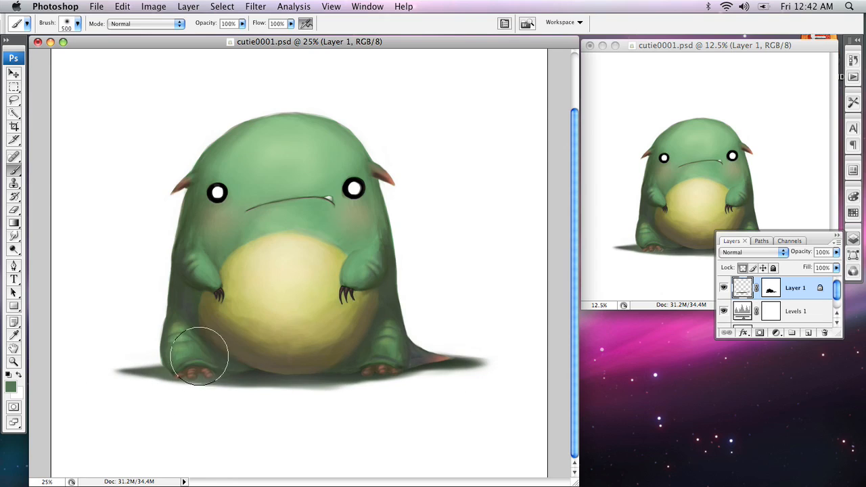
pyautogui.keyDown('alt'); pyautogui.click(253, 372); pyautogui.keyUp('alt')
pyautogui.moveTo(267, 359); pyautogui.dragTo(118, 350)
pyautogui.moveTo(244, 360)
pyautogui.mouseDown()
pyautogui.moveTo(185, 366)
pyautogui.moveTo(322, 366)
pyautogui.mouseUp()
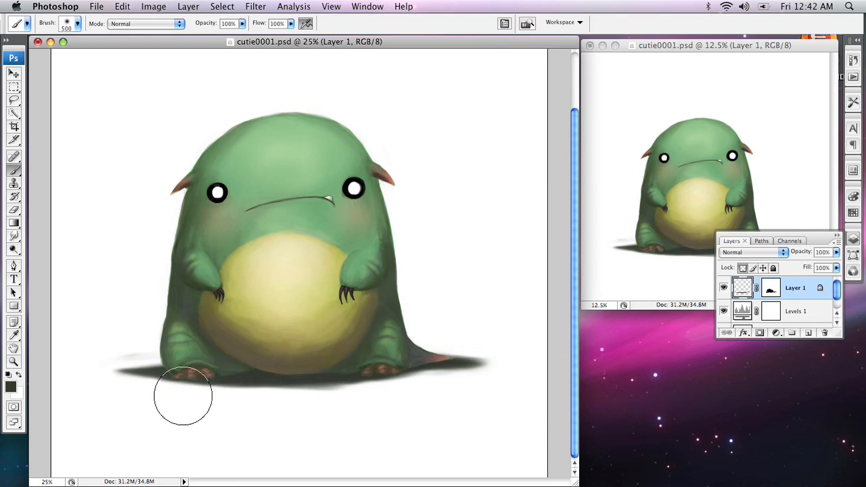
pyautogui.press('l')
pyautogui.moveTo(188, 299)
pyautogui.mouseDown()
pyautogui.moveTo(84, 310)
pyautogui.moveTo(110, 356)
pyautogui.moveTo(264, 287)
pyautogui.moveTo(210, 267)
pyautogui.mouseUp()
pyautogui.press('super+d')
pyautogui.click(836, 252)
pyautogui.moveTo(836, 265); pyautogui.dragTo(823, 266)
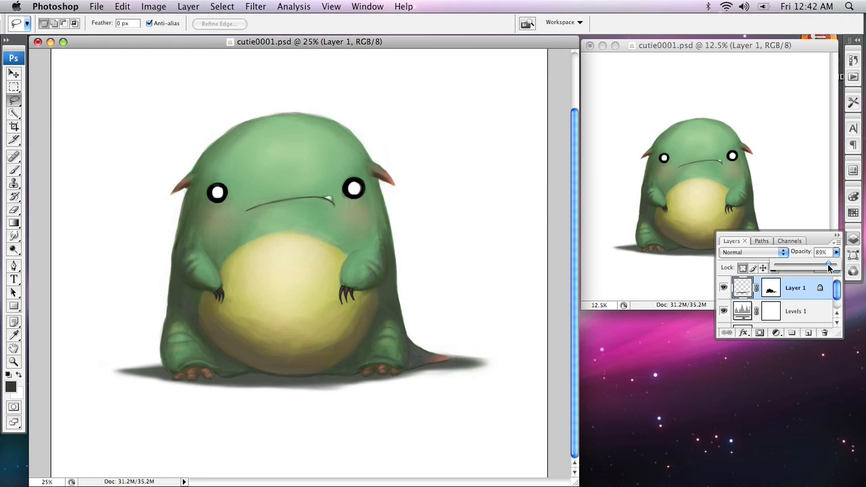
pyautogui.moveTo(828, 265)
pyautogui.mouseDown()
pyautogui.moveTo(839, 267)
pyautogui.moveTo(826, 265)
pyautogui.mouseUp()
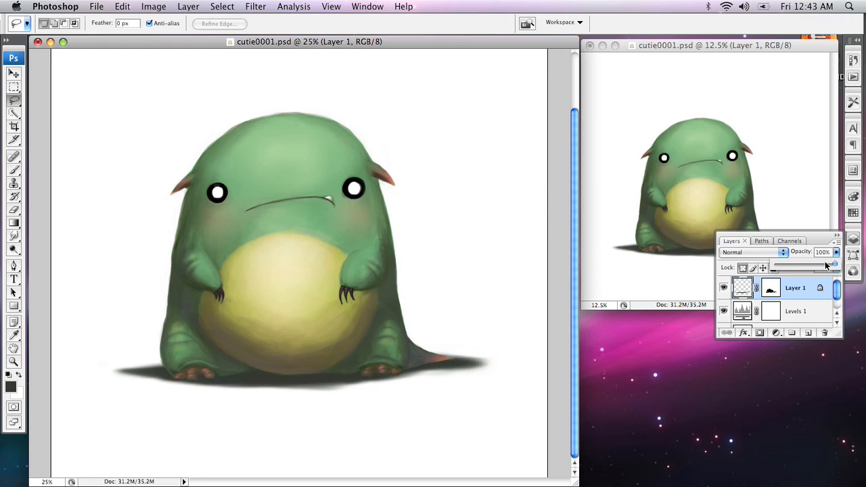
pyautogui.click(346, 385)
# Lighten the shadow's lower edge in white with the 500 px soft brush, and touch it up in dark grey near the right foot.
pyautogui.press('b')
pyautogui.press('x')
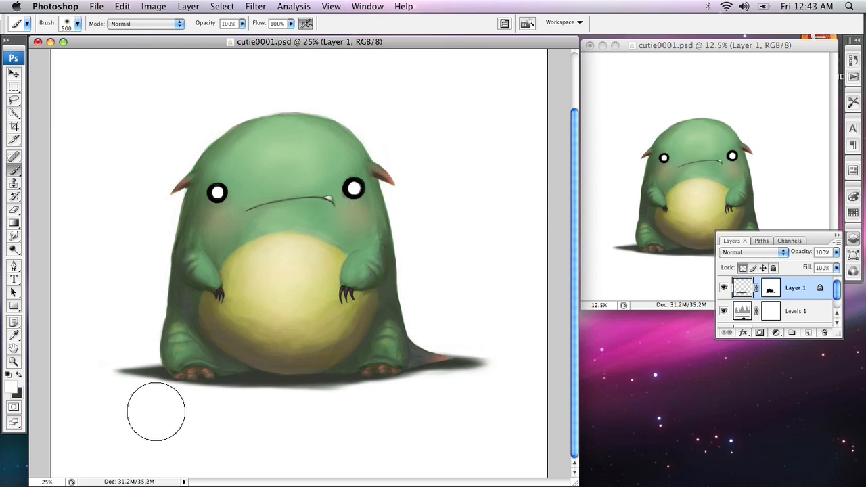
pyautogui.moveTo(195, 409)
pyautogui.mouseDown()
pyautogui.moveTo(224, 409)
pyautogui.moveTo(168, 405)
pyautogui.moveTo(340, 410)
pyautogui.mouseUp()
pyautogui.press('x')
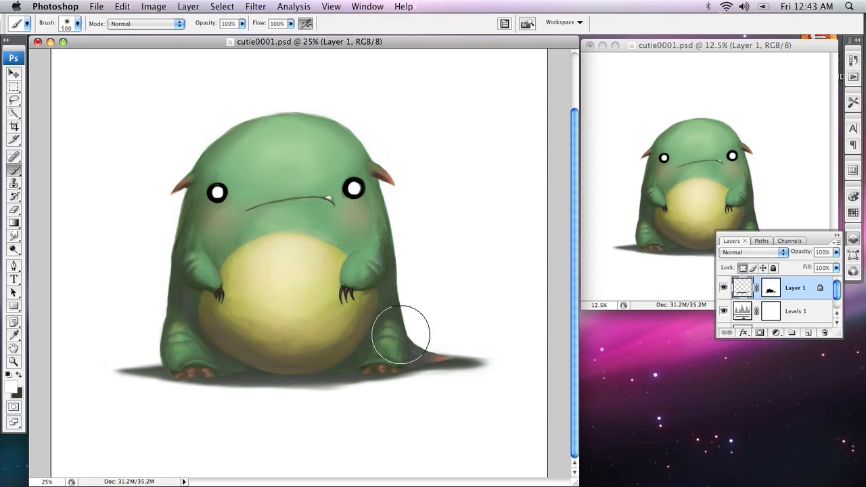
pyautogui.moveTo(357, 348)
pyautogui.mouseDown()
pyautogui.moveTo(242, 354)
pyautogui.moveTo(264, 344)
pyautogui.moveTo(238, 346)
pyautogui.moveTo(335, 340)
pyautogui.moveTo(286, 344)
pyautogui.moveTo(359, 322)
pyautogui.mouseUp()
pyautogui.press('space')
pyautogui.moveTo(324, 279)
pyautogui.mouseDown()
pyautogui.moveTo(315, 338)
pyautogui.moveTo(373, 262)
pyautogui.mouseUp()
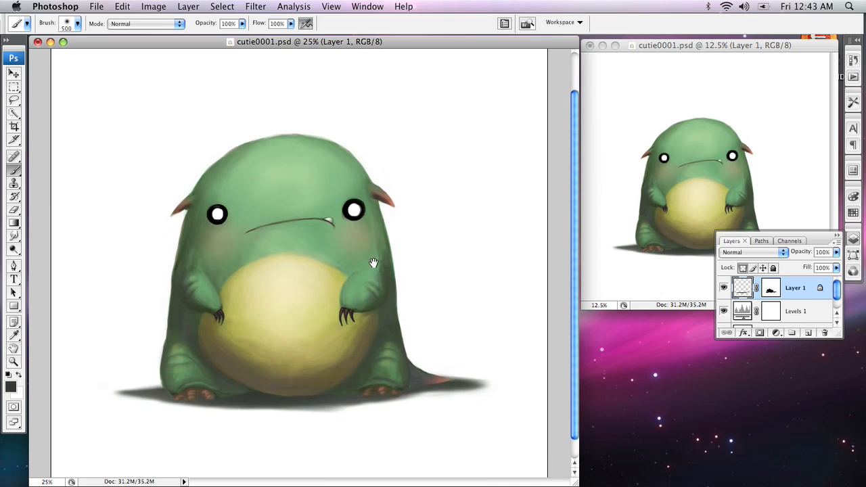
pyautogui.click(836, 251)
pyautogui.moveTo(836, 267)
pyautogui.mouseDown()
pyautogui.moveTo(816, 263)
pyautogui.moveTo(828, 266)
pyautogui.mouseUp()
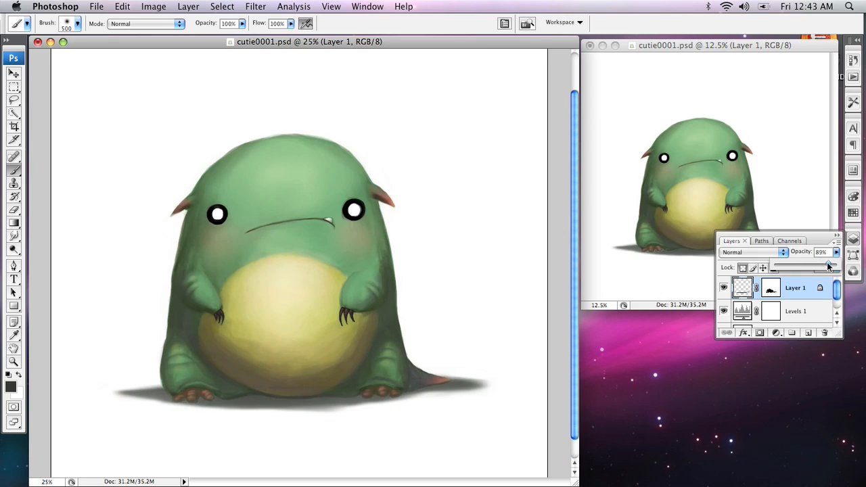
pyautogui.moveTo(825, 263)
pyautogui.mouseDown()
pyautogui.moveTo(812, 263)
pyautogui.moveTo(842, 262)
pyautogui.mouseUp()
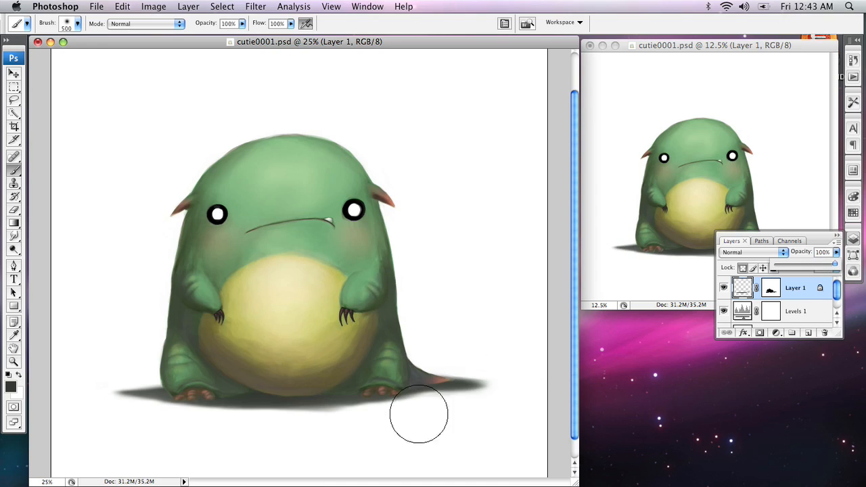
pyautogui.click(223, 352)
# Fade the shadow's lower edge and outer ends with white, using a smaller soft brush around the tail tip.
pyautogui.press('x')
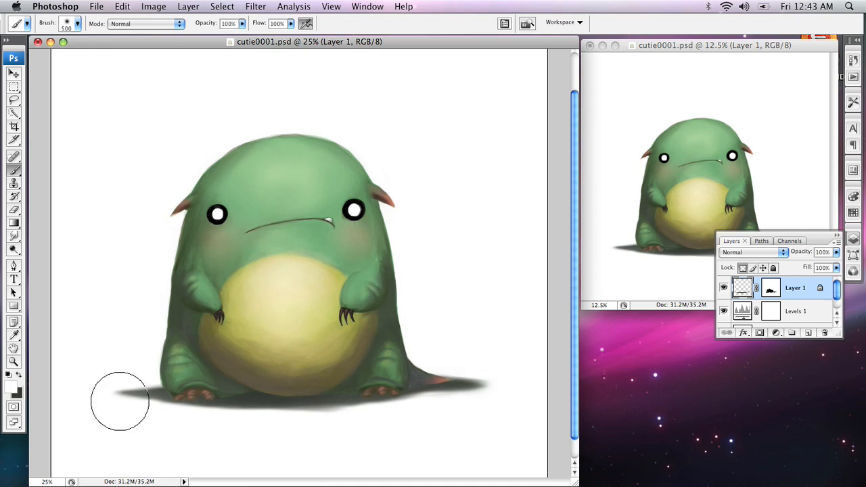
pyautogui.moveTo(120, 401)
pyautogui.mouseDown()
pyautogui.moveTo(139, 417)
pyautogui.moveTo(136, 410)
pyautogui.moveTo(158, 420)
pyautogui.moveTo(132, 405)
pyautogui.moveTo(221, 422)
pyautogui.moveTo(171, 419)
pyautogui.moveTo(294, 435)
pyautogui.moveTo(293, 427)
pyautogui.moveTo(398, 432)
pyautogui.moveTo(455, 419)
pyautogui.moveTo(496, 397)
pyautogui.moveTo(423, 422)
pyautogui.moveTo(508, 403)
pyautogui.moveTo(425, 430)
pyautogui.moveTo(496, 408)
pyautogui.moveTo(456, 424)
pyautogui.moveTo(476, 415)
pyautogui.mouseUp()
pyautogui.press('[')
pyautogui.press('[')
pyautogui.press('[')
pyautogui.press('[')
pyautogui.press('[')
pyautogui.press('[')
pyautogui.press('[')
pyautogui.moveTo(434, 402); pyautogui.dragTo(479, 383)
pyautogui.moveTo(430, 405); pyautogui.dragTo(480, 391)
pyautogui.moveTo(420, 402)
pyautogui.mouseDown()
pyautogui.moveTo(475, 390)
pyautogui.moveTo(442, 364)
pyautogui.moveTo(422, 365)
pyautogui.moveTo(471, 375)
pyautogui.mouseUp()
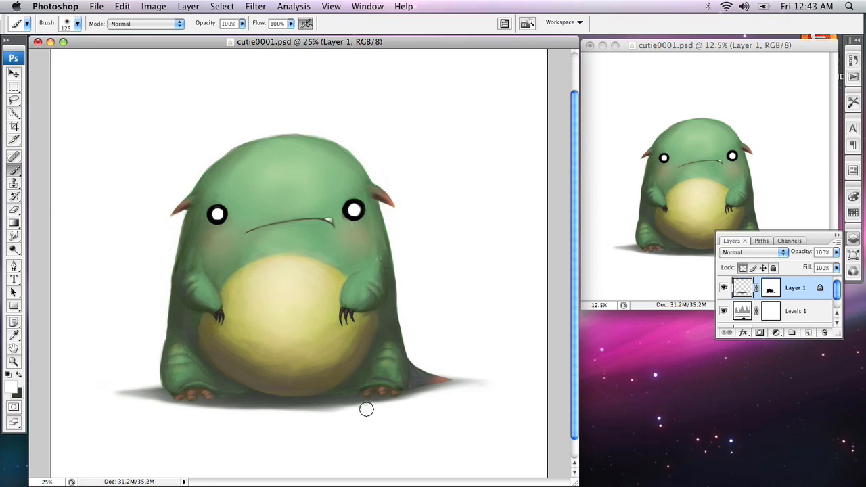
# Swap the brush to the dark shadow colour and set its size to 80 px.
pyautogui.press(']')
pyautogui.press(']')
pyautogui.press(']')
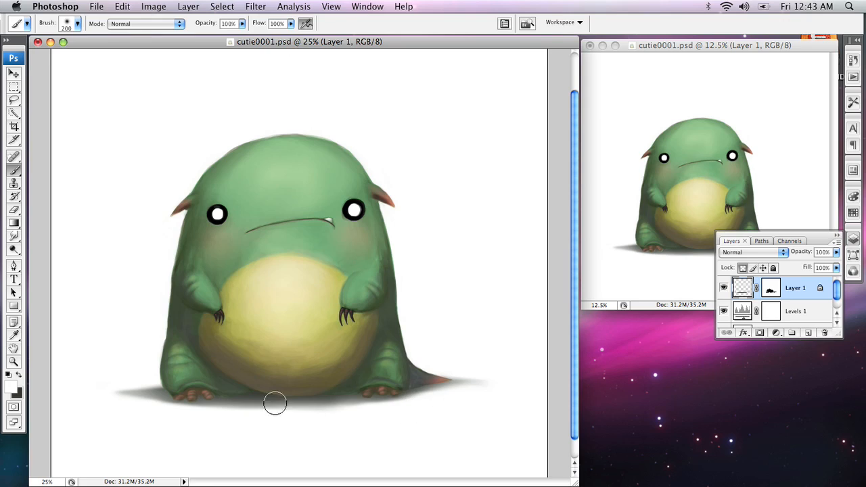
pyautogui.press('x')
pyautogui.press('[')
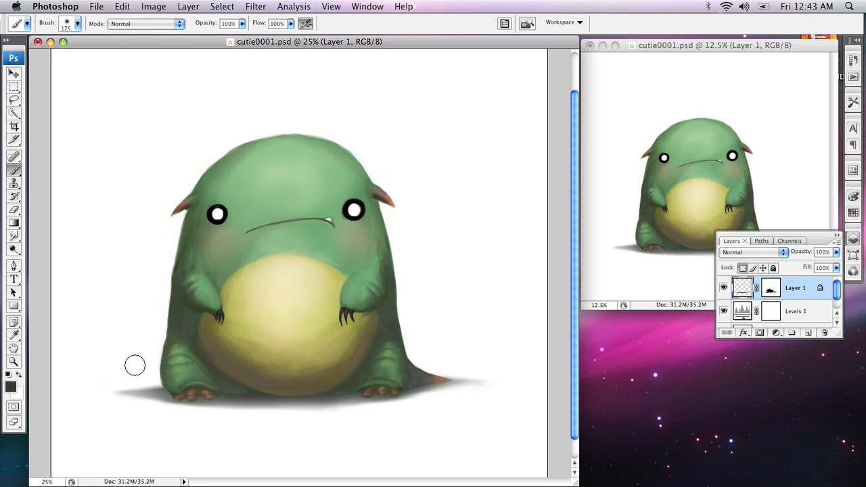
pyautogui.press('[')
pyautogui.press('[')
pyautogui.press('[')
pyautogui.press('[')
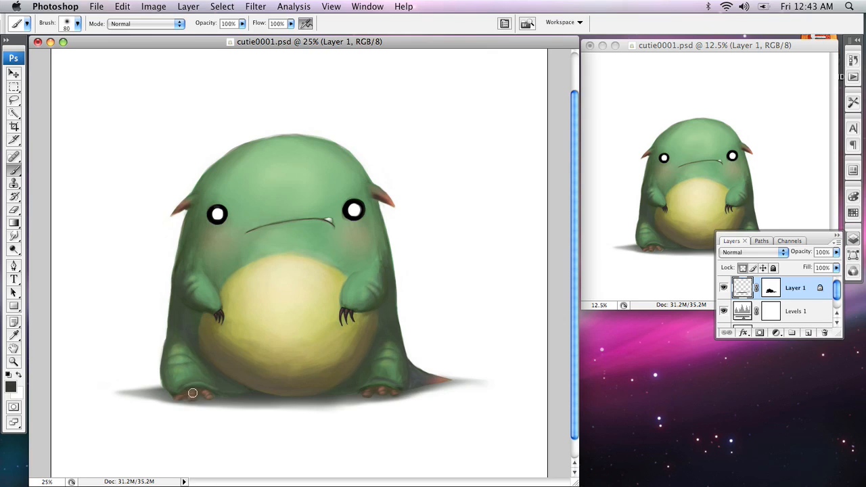
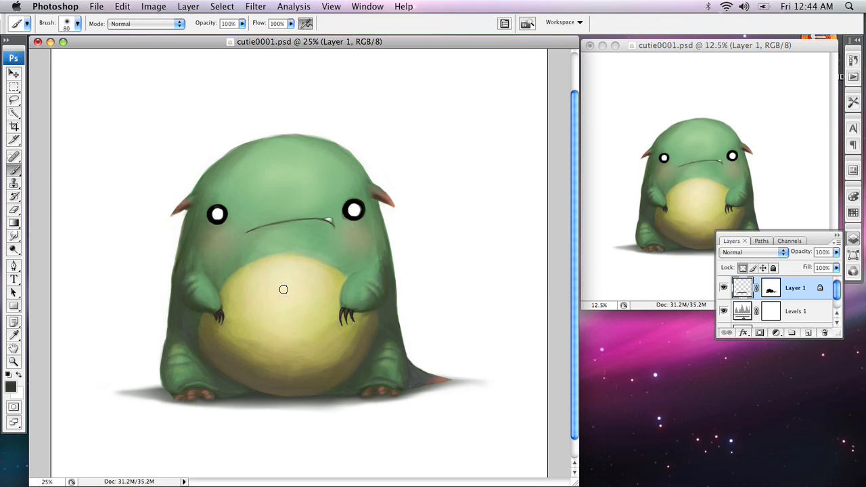
# Sample colours from the left side of the body, swap the brush to white and enlarge it to 200 px.
pyautogui.keyDown('alt'); pyautogui.click(192, 321); pyautogui.keyUp('alt')
pyautogui.keyDown('alt'); pyautogui.click(208, 267); pyautogui.keyUp('alt')
pyautogui.keyDown('alt'); pyautogui.click(197, 329); pyautogui.keyUp('alt')
pyautogui.press('x')
pyautogui.press(']')
pyautogui.press(']')
pyautogui.press(']')
pyautogui.press(']')
pyautogui.press(']')
pyautogui.press(']')
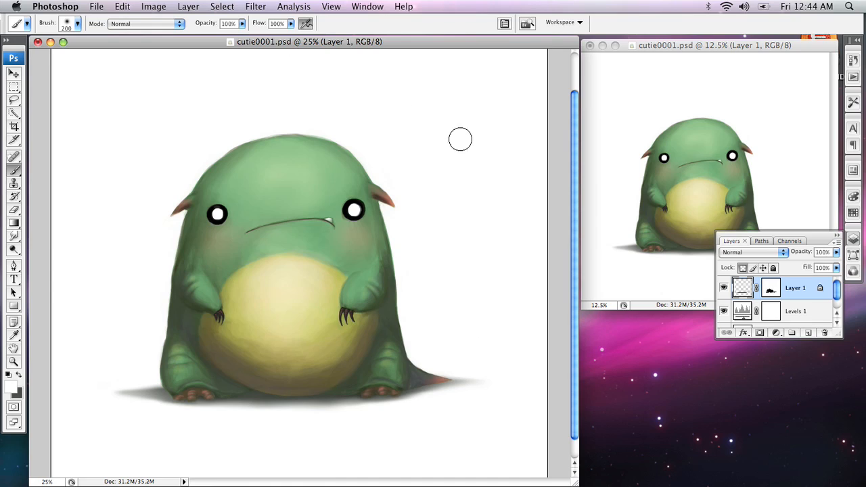
# Enlarge the layer list to reveal every layer and duplicate the Background layer.
pyautogui.scroll(-3, 573, 192)
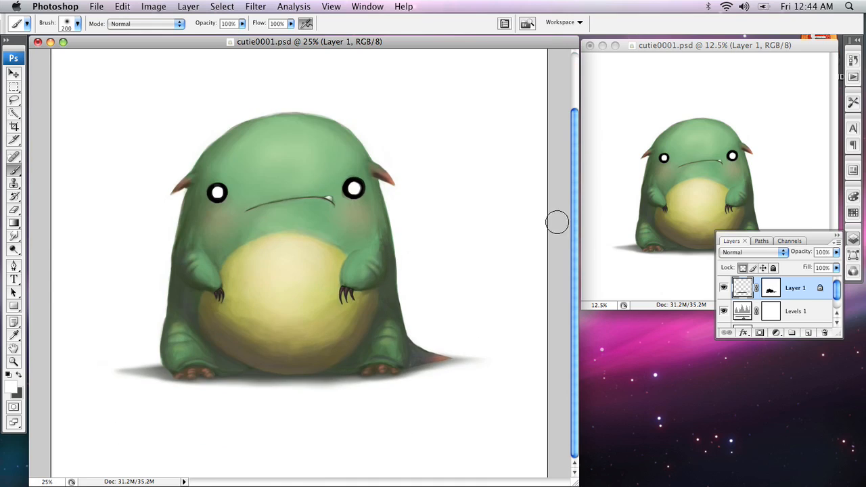
pyautogui.scroll(-1, 831, 321)
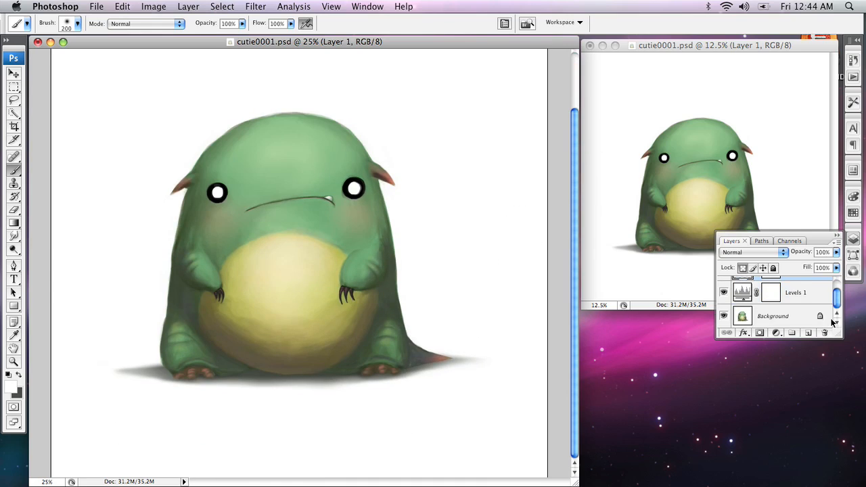
pyautogui.moveTo(836, 334); pyautogui.dragTo(837, 404)
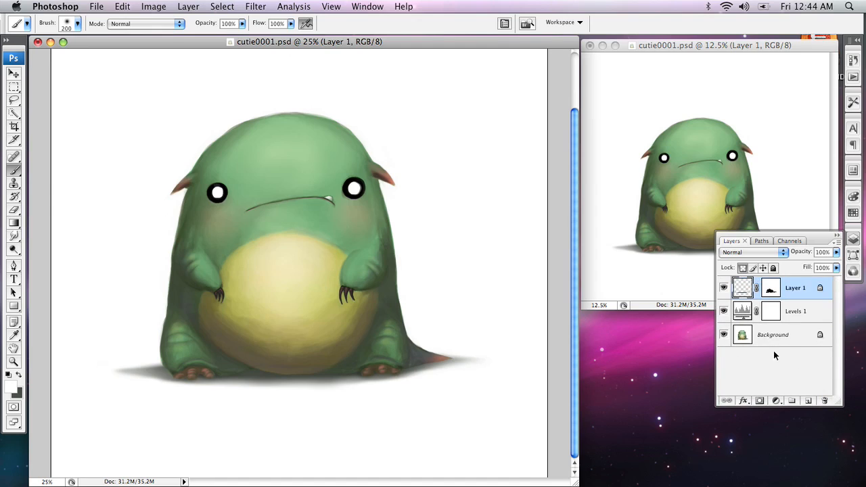
pyautogui.moveTo(771, 337); pyautogui.dragTo(808, 401)
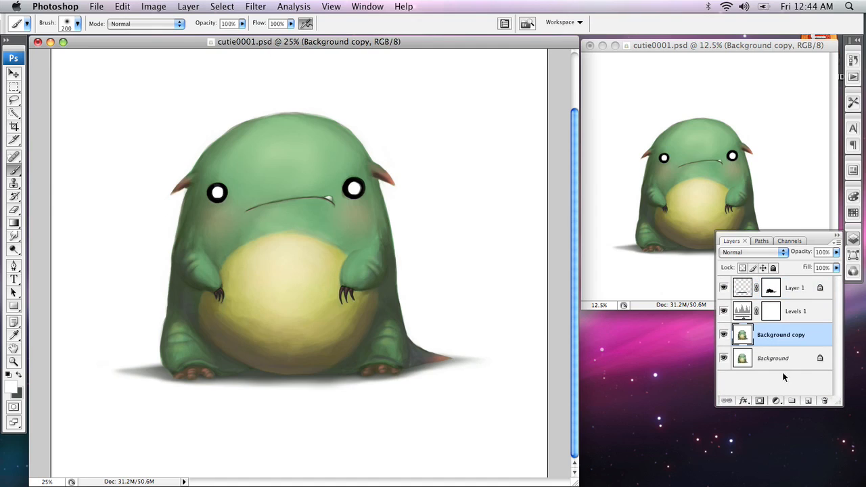
# Start an Unsharp Mask on the Background copy, keeping the amount at 200% and setting the radius to 1.2 pixels.
pyautogui.click(258, 6)
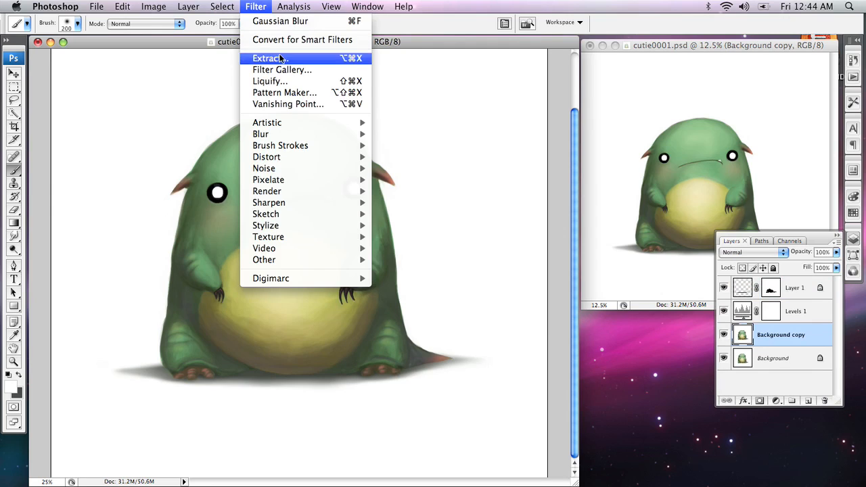
pyautogui.moveTo(328, 213)
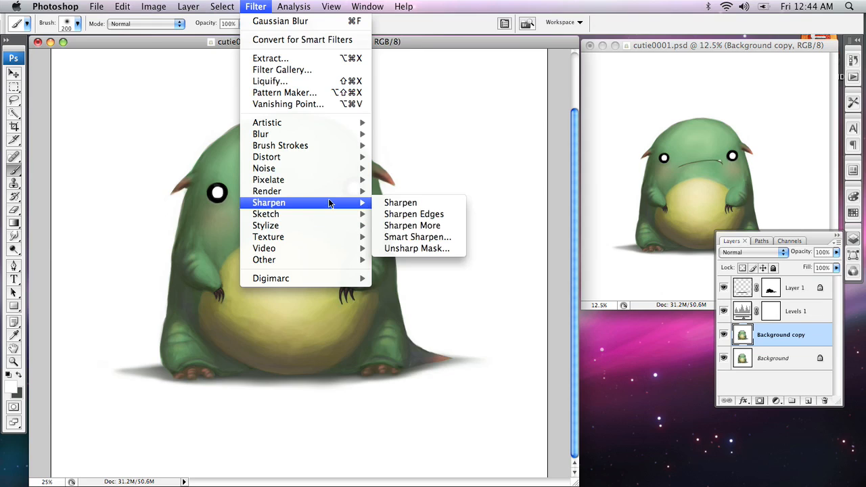
pyautogui.click(440, 248)
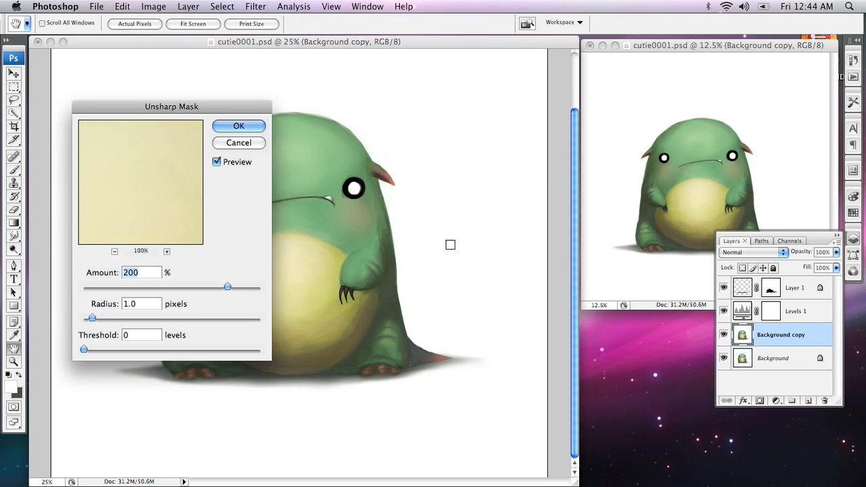
pyautogui.moveTo(230, 110); pyautogui.dragTo(575, 96)
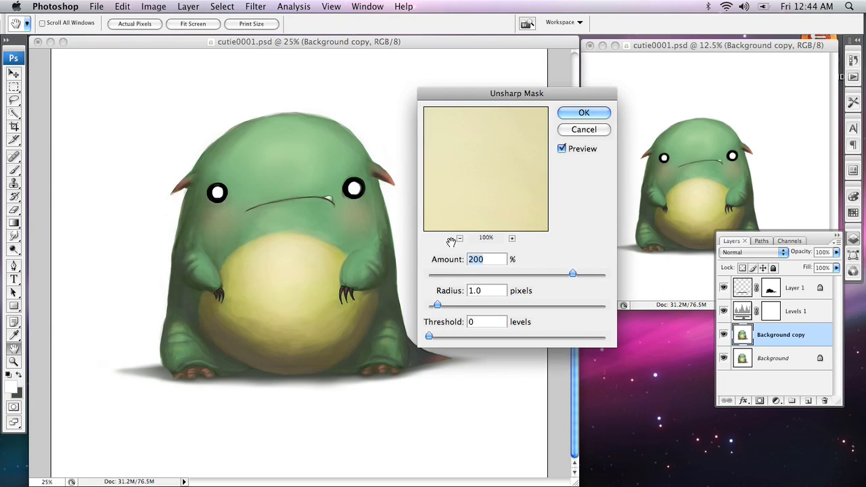
pyautogui.moveTo(437, 306)
pyautogui.mouseDown()
pyautogui.moveTo(452, 307)
pyautogui.moveTo(439, 305)
pyautogui.mouseUp()
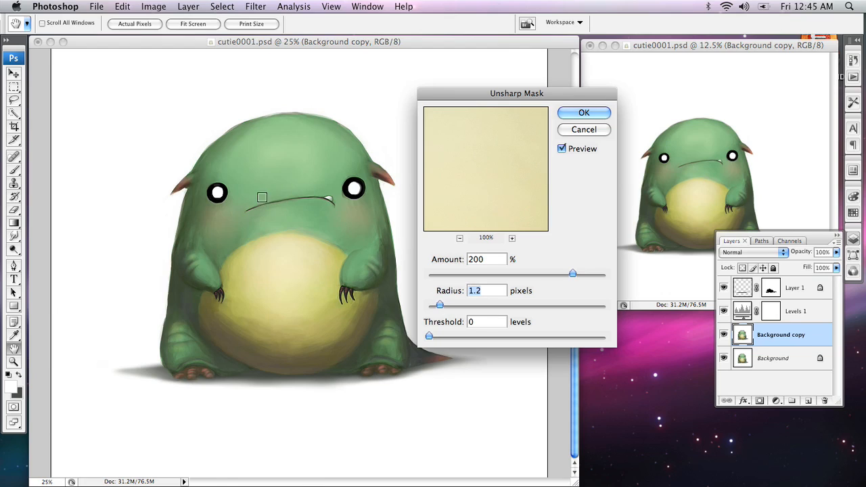
# Check the sharpening on the creature's left-hand eye with the preview off and on, and apply the Unsharp Mask with a 2.0 pixel radius.
pyautogui.click(219, 194)
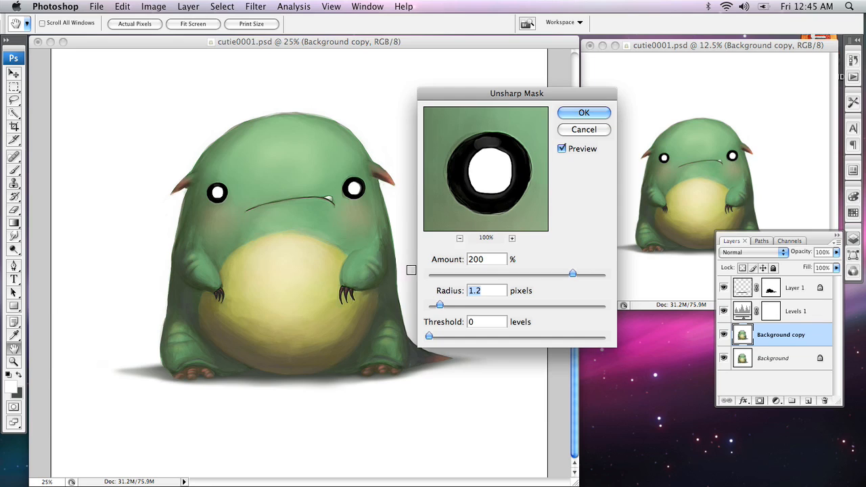
pyautogui.moveTo(499, 219); pyautogui.dragTo(474, 182)
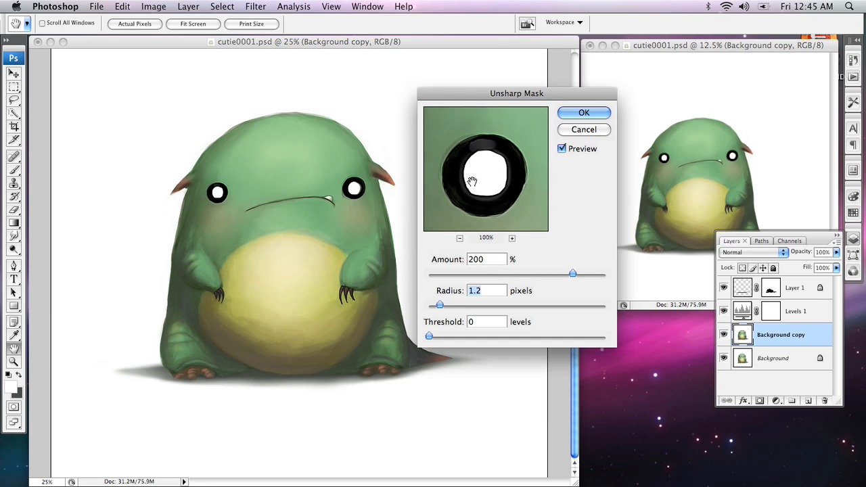
pyautogui.click(562, 150)
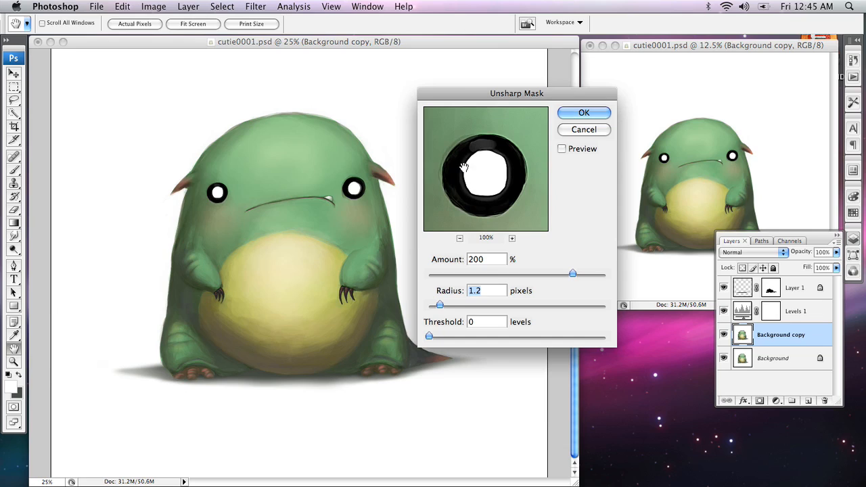
pyautogui.click(562, 149)
pyautogui.click(218, 187)
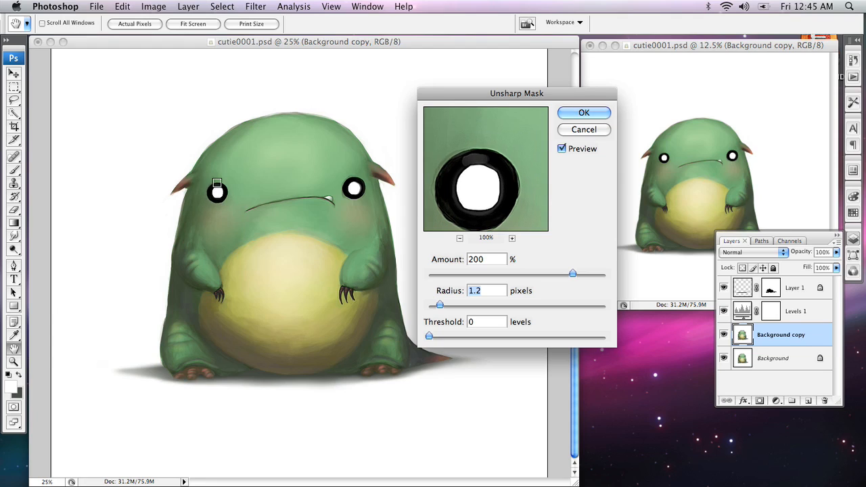
pyautogui.click(217, 195)
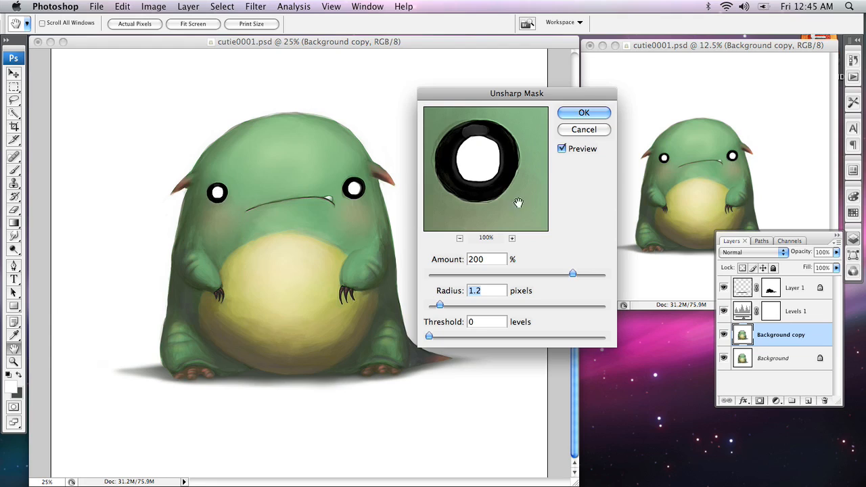
pyautogui.click(561, 148)
pyautogui.click(561, 149)
pyautogui.moveTo(439, 306)
pyautogui.mouseDown()
pyautogui.moveTo(471, 306)
pyautogui.moveTo(446, 305)
pyautogui.mouseUp()
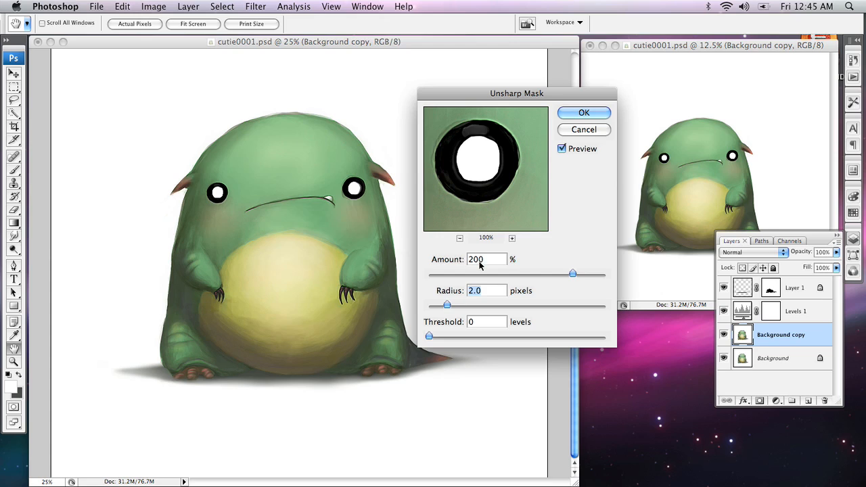
pyautogui.click(585, 113)
# Compare the painting with the sharpened Background copy hidden and shown to judge the effect of the sharpening.
pyautogui.press('z')
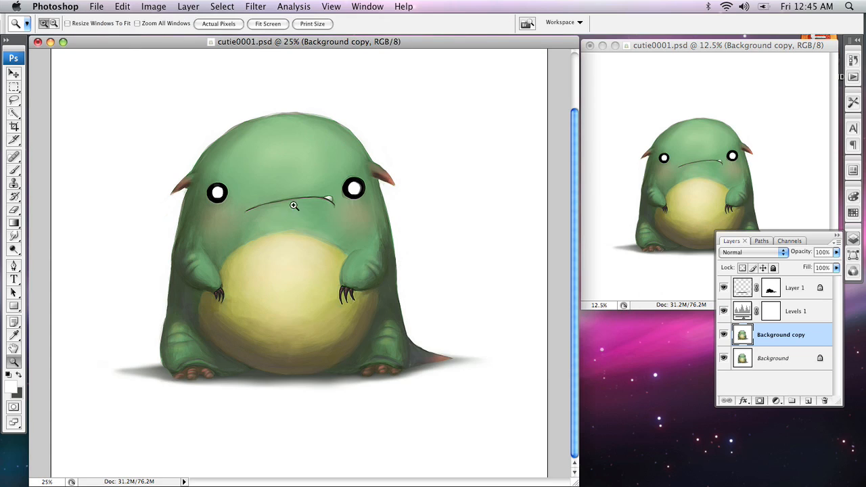
pyautogui.click(260, 223)
pyautogui.keyDown('alt'); pyautogui.click(315, 256); pyautogui.keyUp('alt')
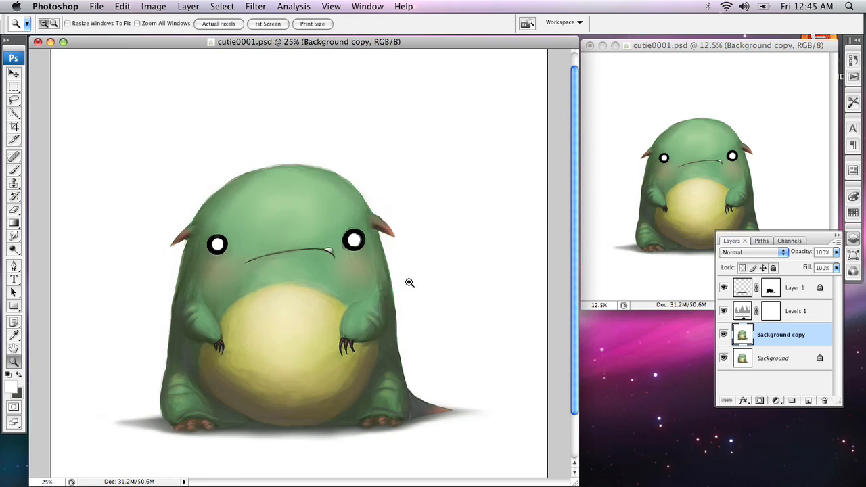
pyautogui.click(724, 335)
pyautogui.click(724, 335)
pyautogui.click(723, 336)
pyautogui.click(724, 335)
pyautogui.click(724, 335)
pyautogui.click(724, 335)
# Reduce the opacity of the sharpened Background copy to 50% and compare it hidden and shown.
pyautogui.moveTo(438, 284); pyautogui.dragTo(452, 250)
pyautogui.click(837, 252)
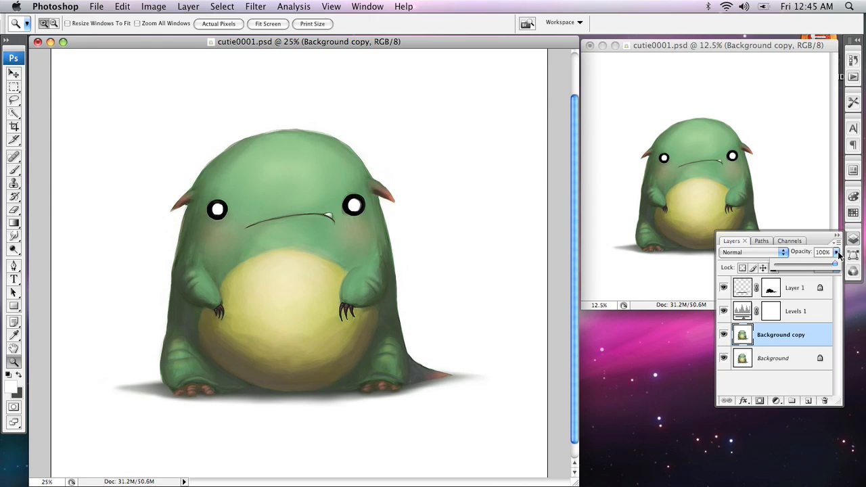
pyautogui.moveTo(831, 264); pyautogui.dragTo(820, 266)
pyautogui.click(724, 335)
pyautogui.click(723, 334)
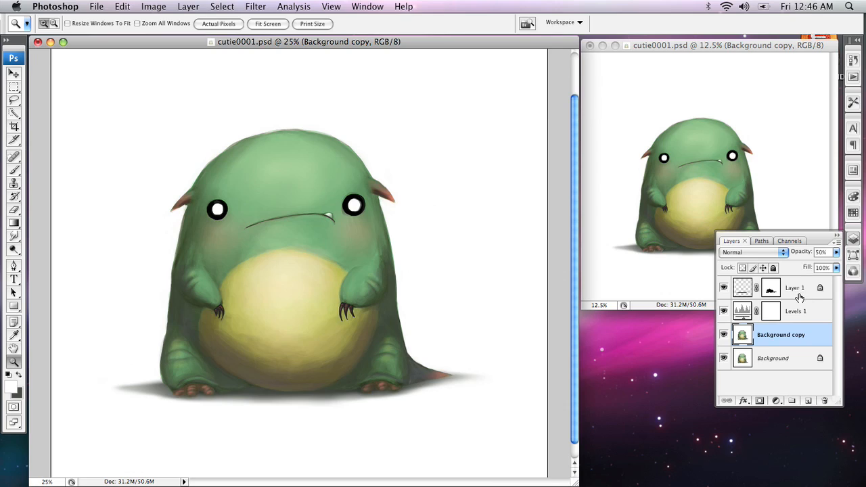
# Add a new layer above Layer 1 and fill it with light grey cccccc using the Paint Bucket.
pyautogui.click(795, 290)
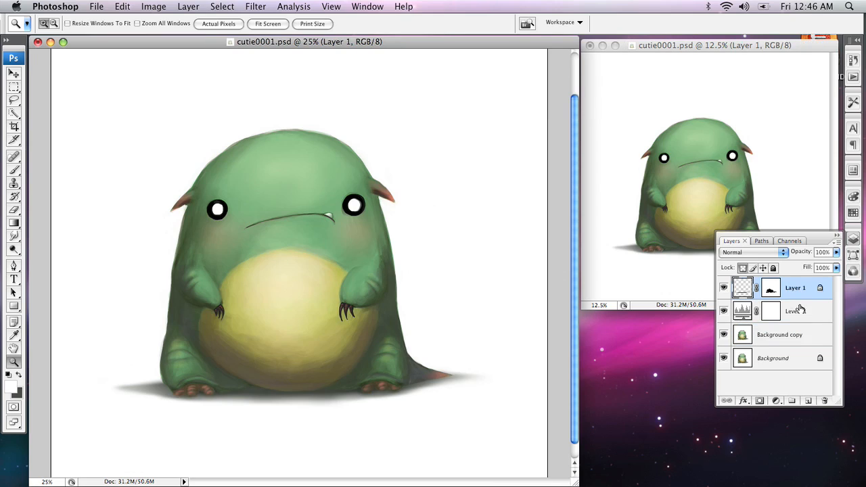
pyautogui.click(808, 401)
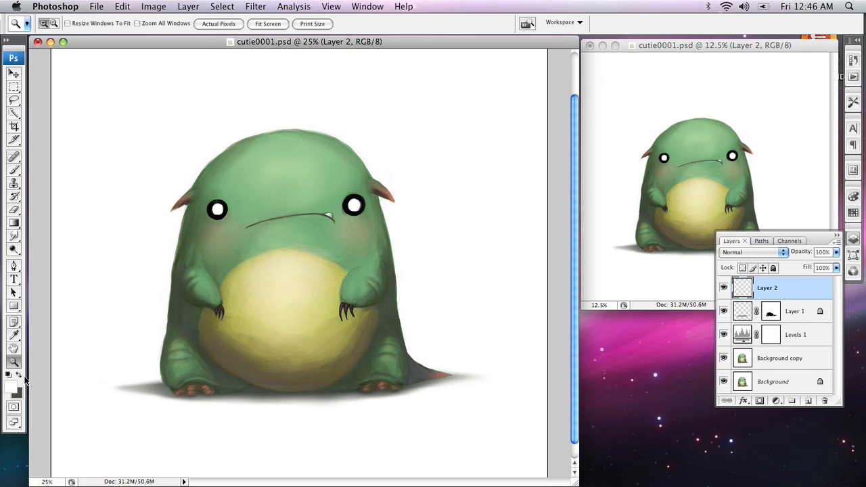
pyautogui.click(11, 389)
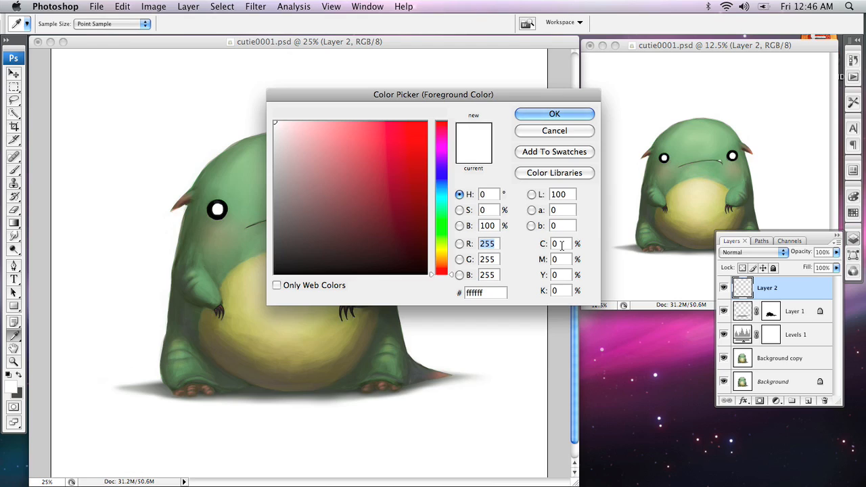
pyautogui.click(489, 226)
pyautogui.click(465, 292)
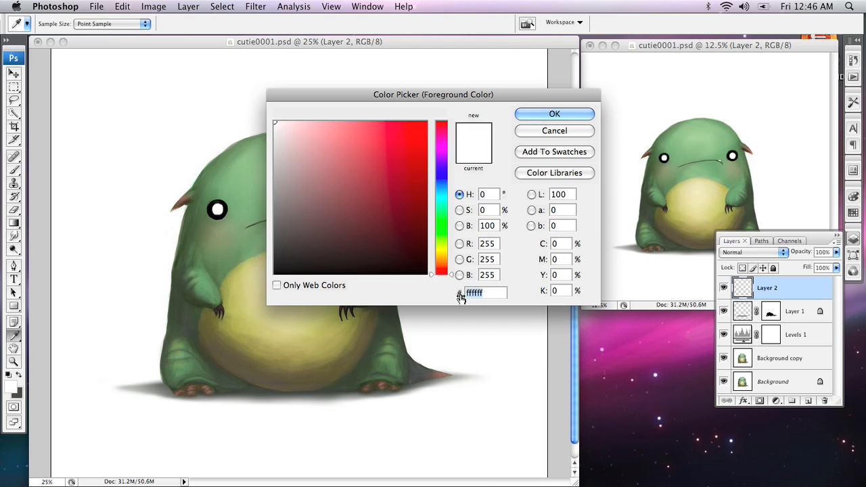
pyautogui.write('cccccc')
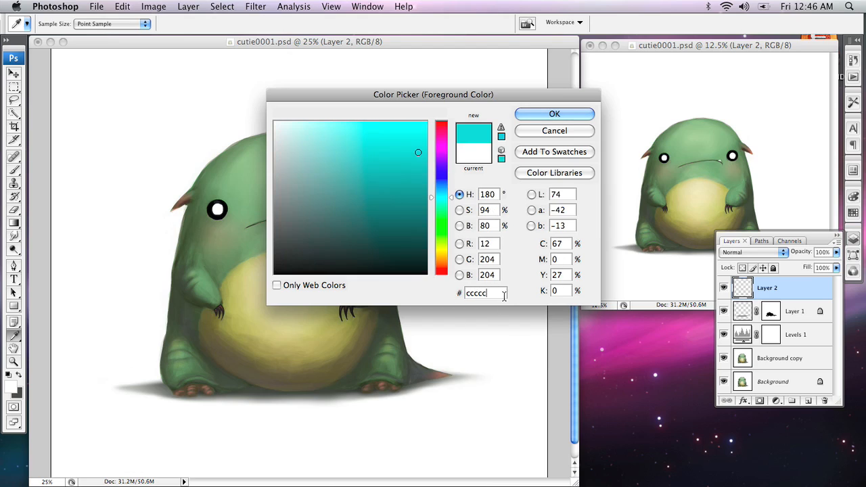
pyautogui.click(549, 116)
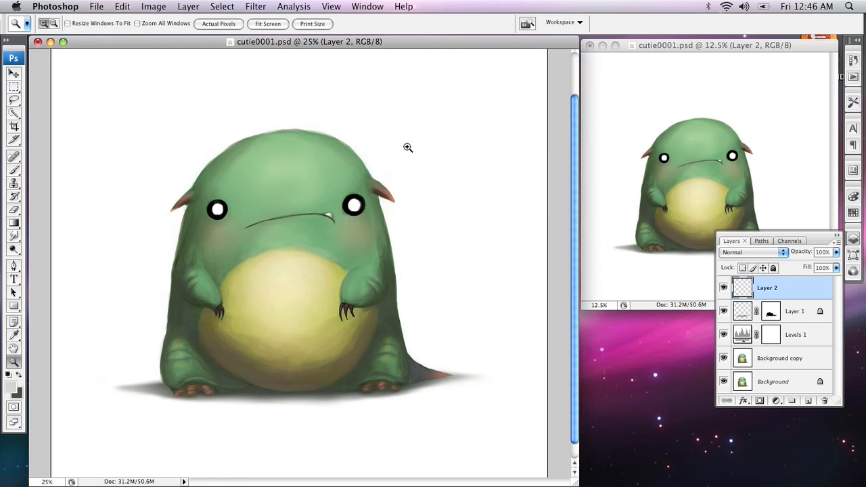
pyautogui.press('g')
pyautogui.hotkey('shift', 'g')
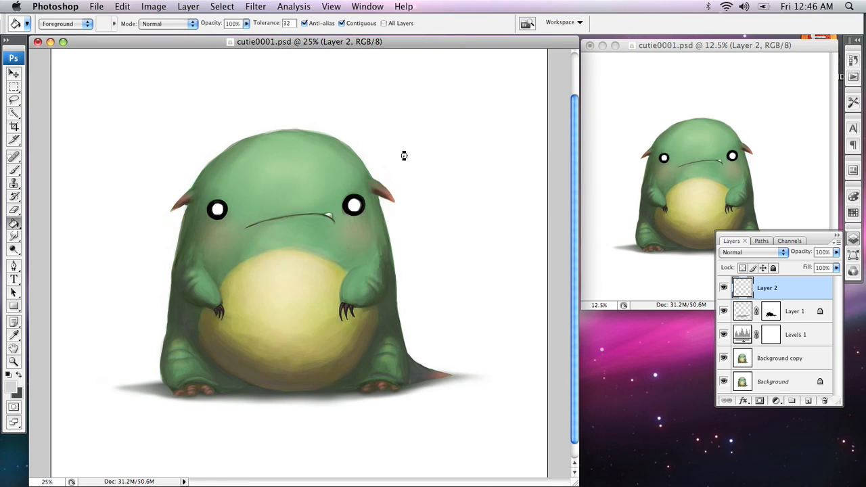
pyautogui.click(402, 174)
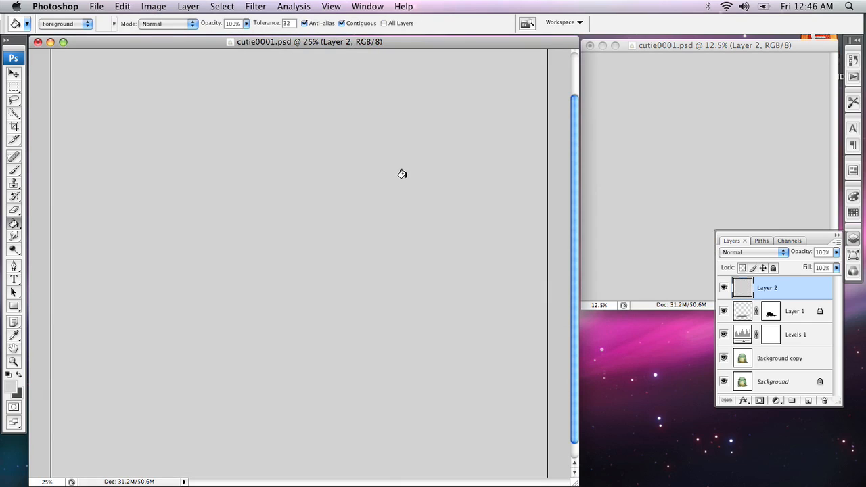
# Add 30% monochromatic noise with Gaussian distribution to the grey layer.
pyautogui.click(260, 8)
pyautogui.moveTo(363, 166)
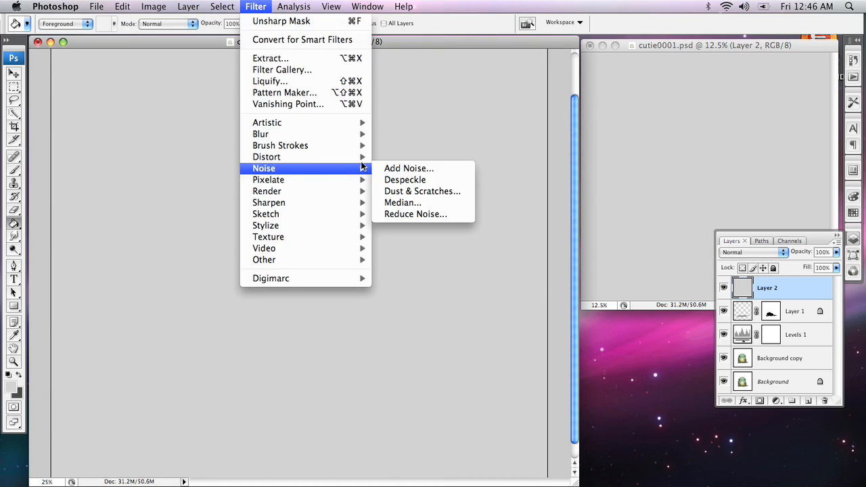
pyautogui.click(433, 169)
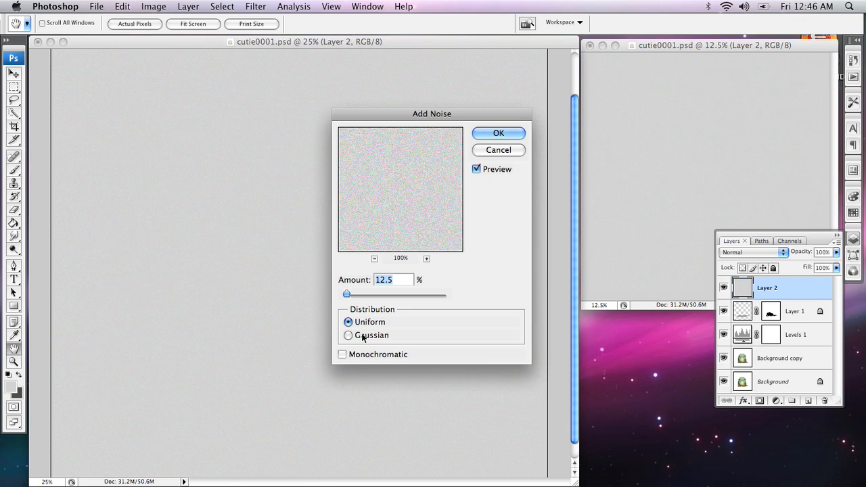
pyautogui.click(342, 353)
pyautogui.click(347, 335)
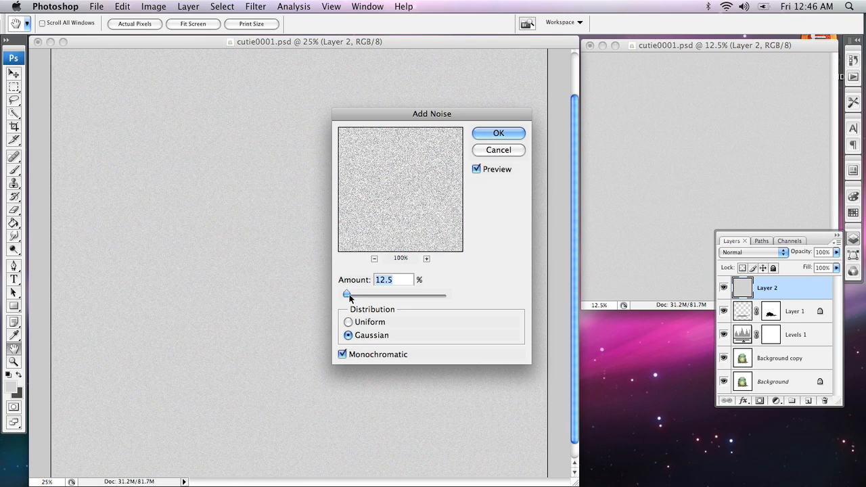
pyautogui.moveTo(349, 298); pyautogui.dragTo(349, 298)
pyautogui.write('10')
pyautogui.press('BackSpace')
pyautogui.press('BackSpace')
pyautogui.write('030')
pyautogui.press('Return')
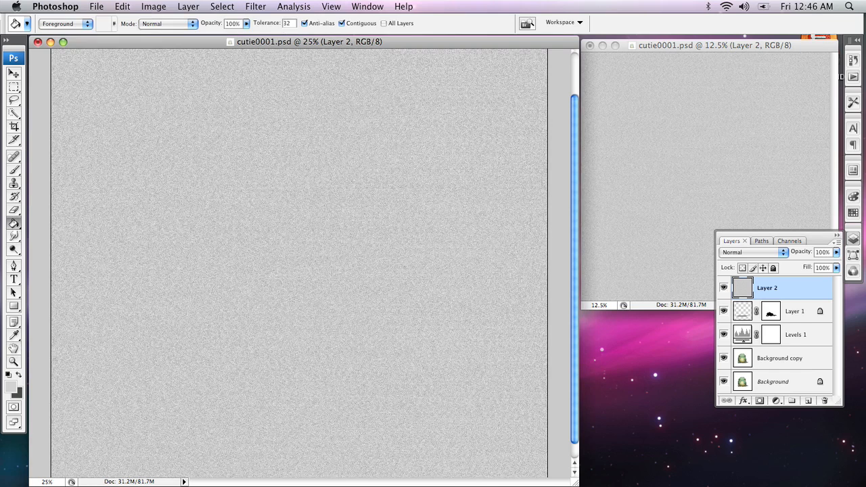
# Try the Overlay, Soft Light and Hard Light blend modes on the noise layer and settle on Overlay.
pyautogui.click(765, 252)
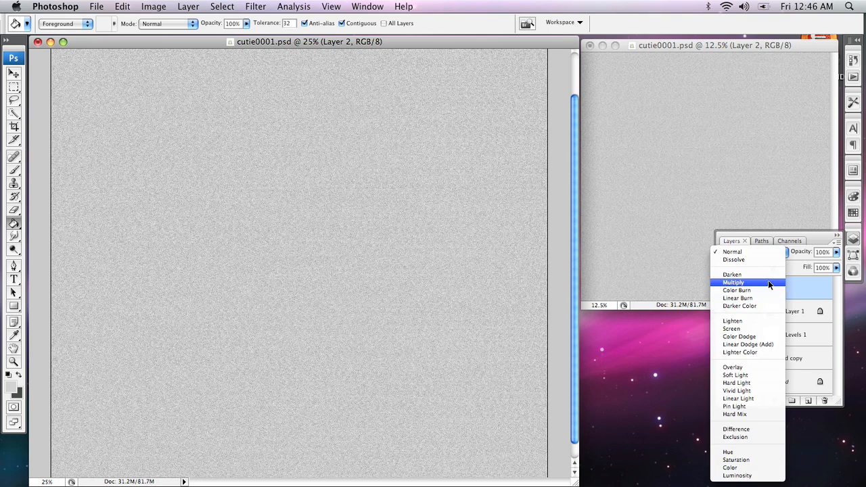
pyautogui.click(758, 368)
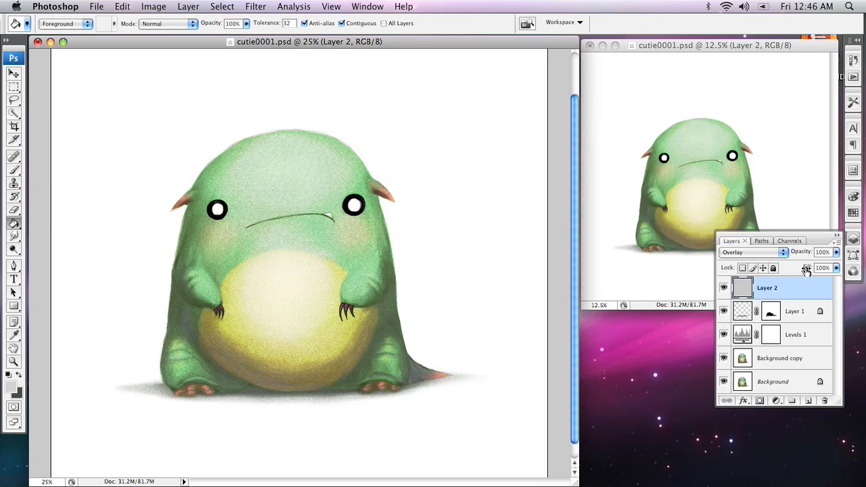
pyautogui.click(766, 252)
pyautogui.click(768, 259)
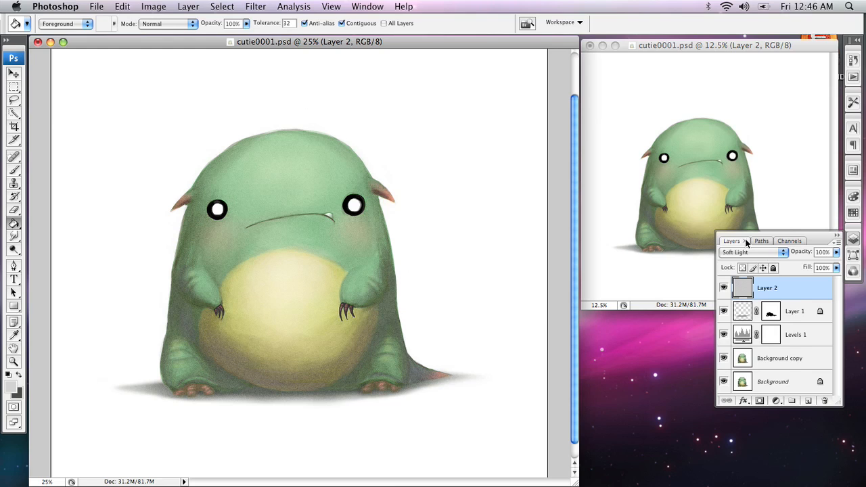
pyautogui.click(770, 254)
pyautogui.click(769, 259)
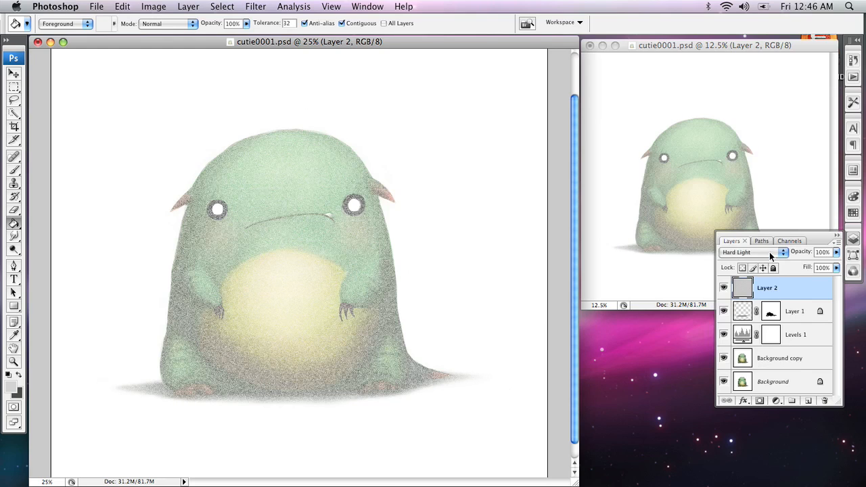
pyautogui.click(763, 245)
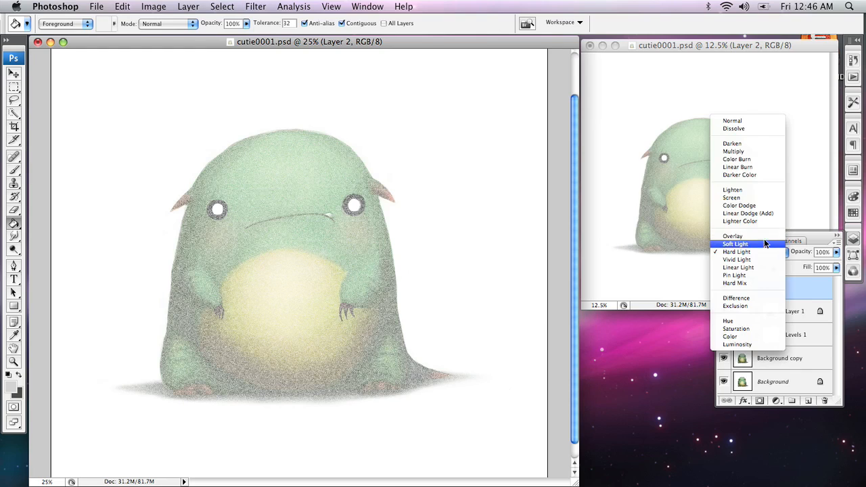
pyautogui.click(763, 236)
# Soften the noise on Layer 2 with a Gaussian Blur of 0.5 pixels radius.
pyautogui.click(261, 6)
pyautogui.moveTo(285, 134)
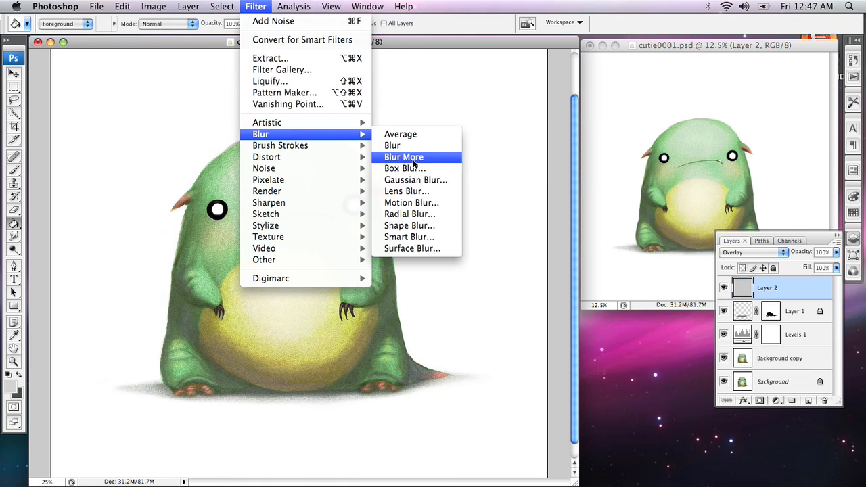
pyautogui.click(441, 179)
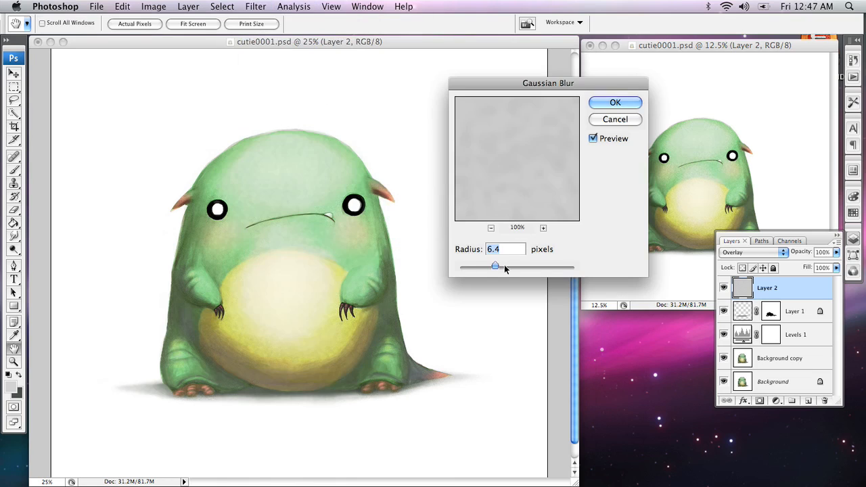
pyautogui.moveTo(479, 267); pyautogui.dragTo(462, 265)
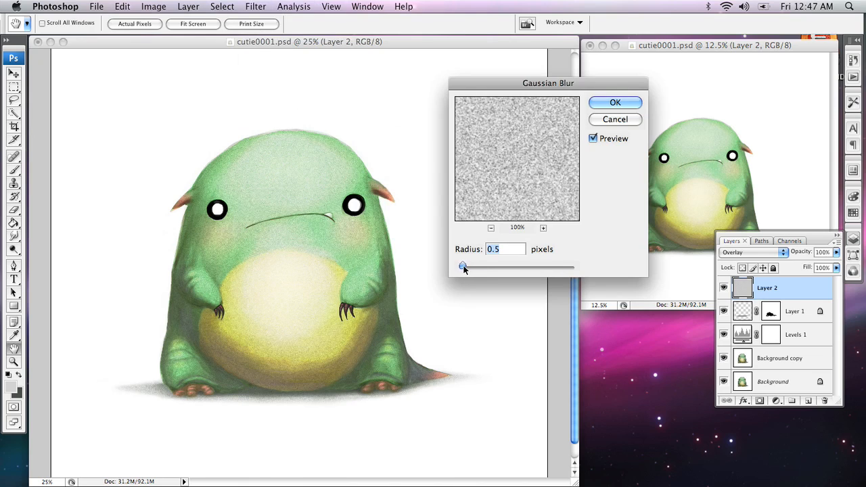
pyautogui.click(619, 103)
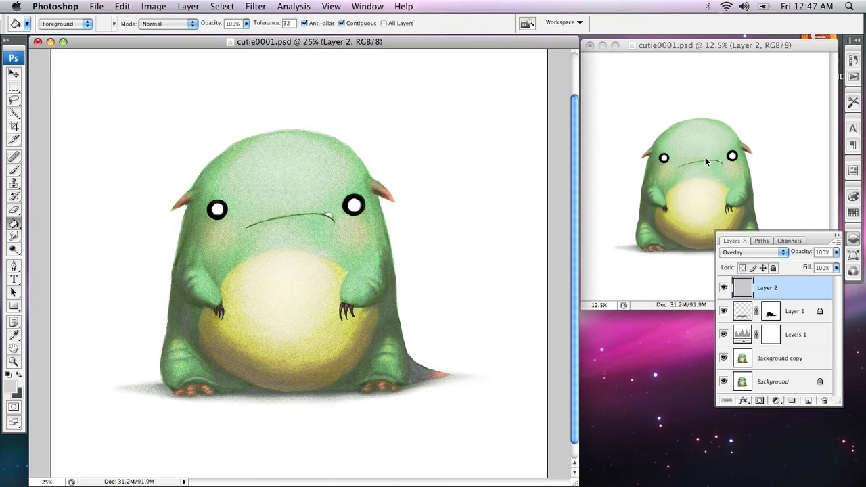
# Reduce the opacity of Layer 2 to 30% and compare the painting with the noise hidden and shown.
pyautogui.click(835, 252)
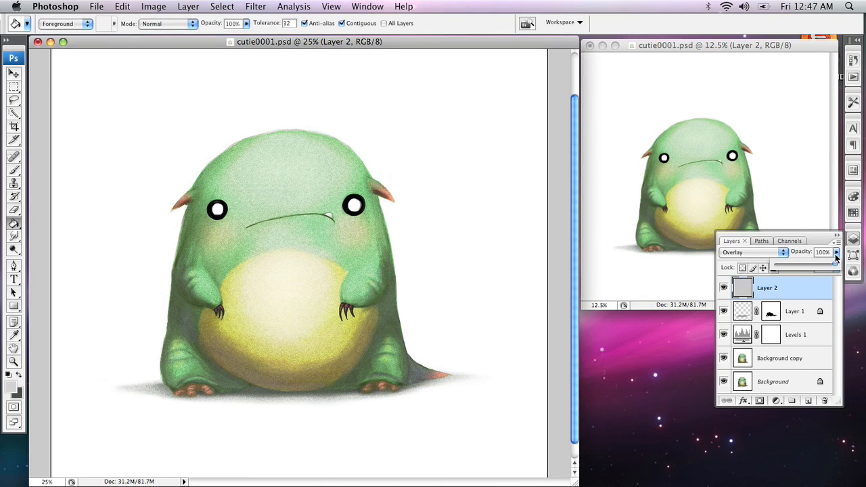
pyautogui.moveTo(828, 267); pyautogui.dragTo(786, 262)
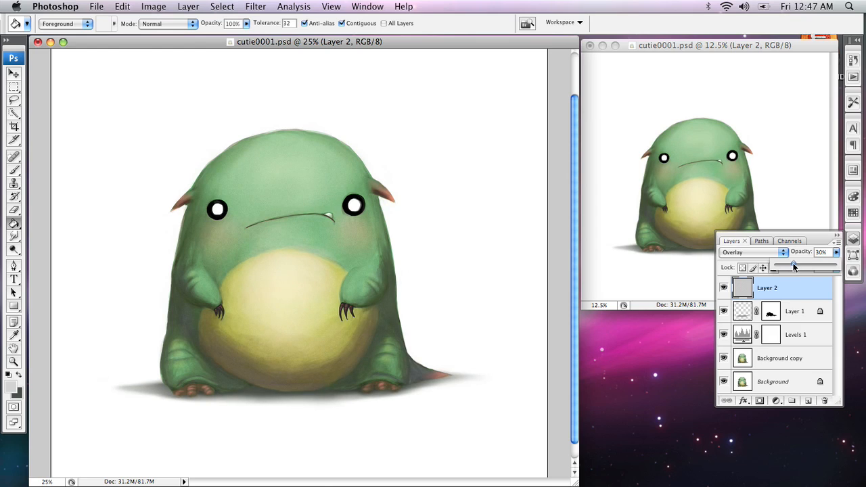
pyautogui.click(723, 288)
pyautogui.click(723, 288)
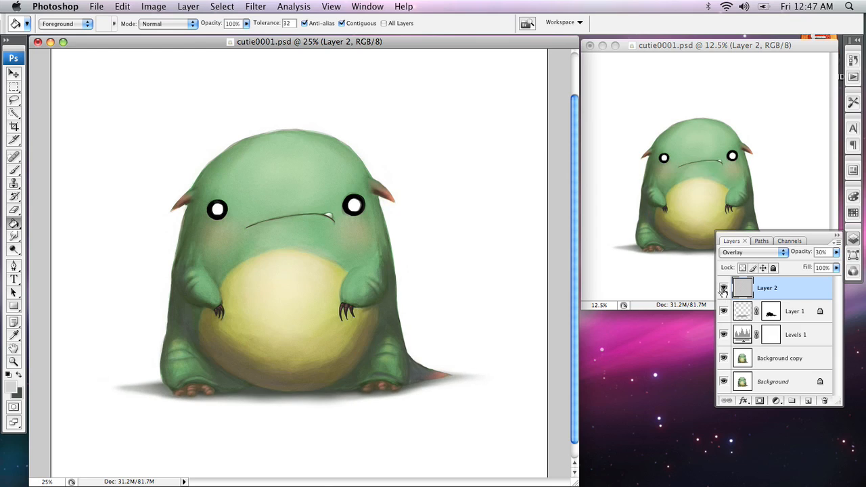
# Lower the noise layer's opacity to 10% while viewing the face up close, and compare it hidden and shown.
pyautogui.press('z')
pyautogui.click(308, 251)
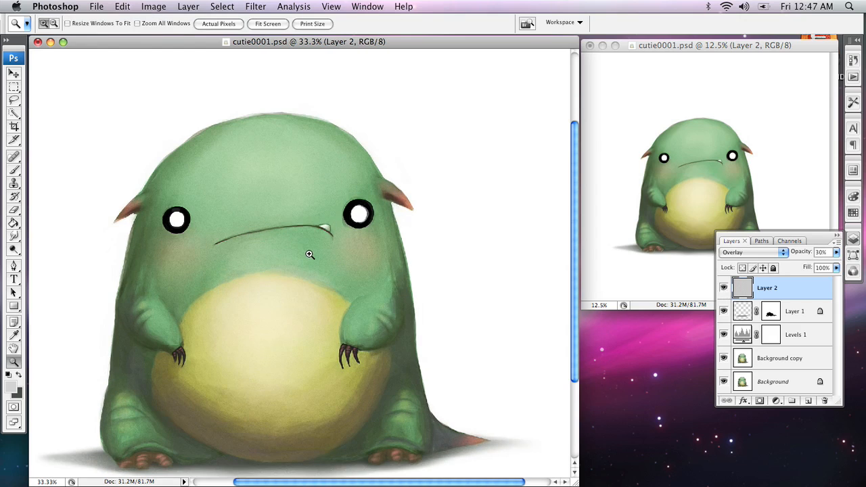
pyautogui.click(309, 254)
pyautogui.moveTo(303, 265); pyautogui.dragTo(400, 273)
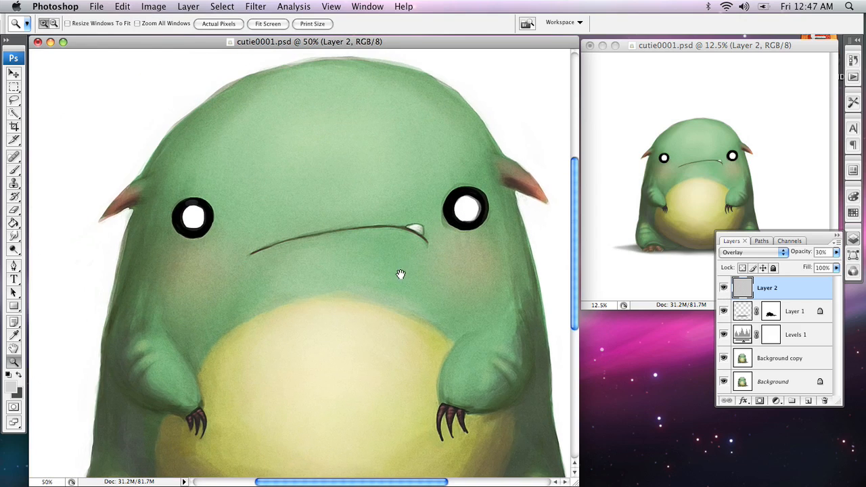
pyautogui.click(835, 252)
pyautogui.moveTo(789, 267); pyautogui.dragTo(782, 267)
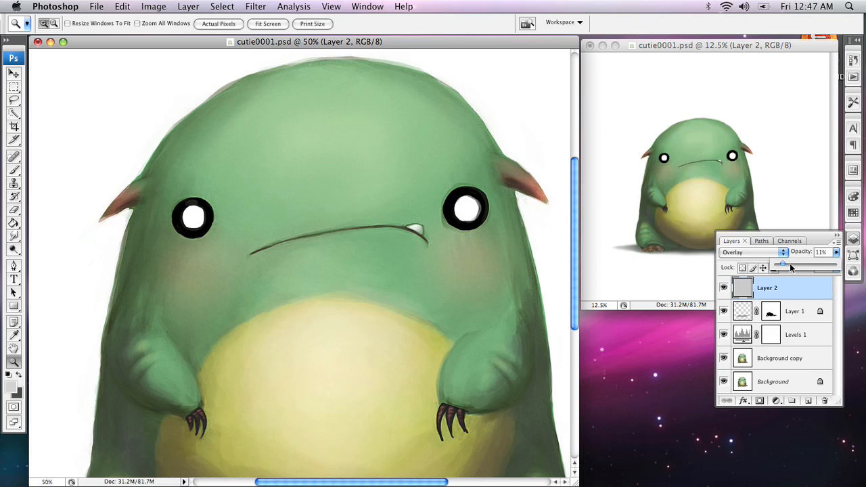
pyautogui.moveTo(780, 262); pyautogui.dragTo(782, 263)
pyautogui.click(723, 288)
pyautogui.click(723, 288)
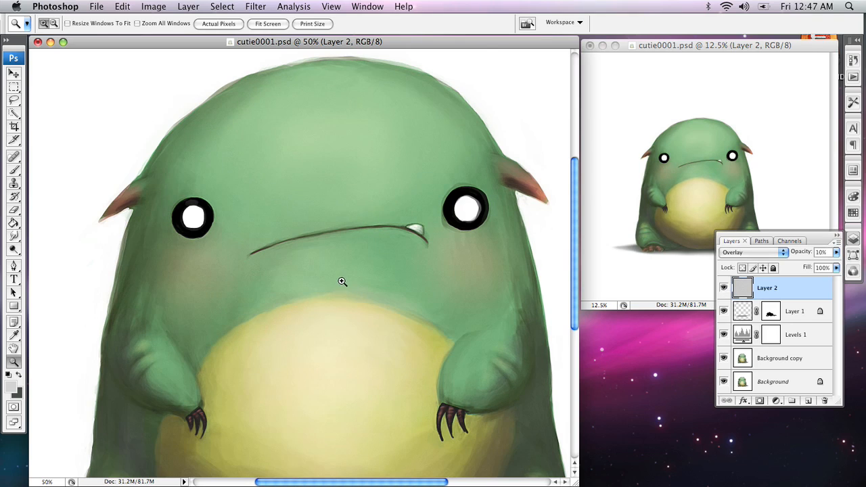
# Isolate the original Background, then show Levels 1, Layer 1, Background copy and Layer 2 one by one to compare their effects.
pyautogui.click(340, 271)
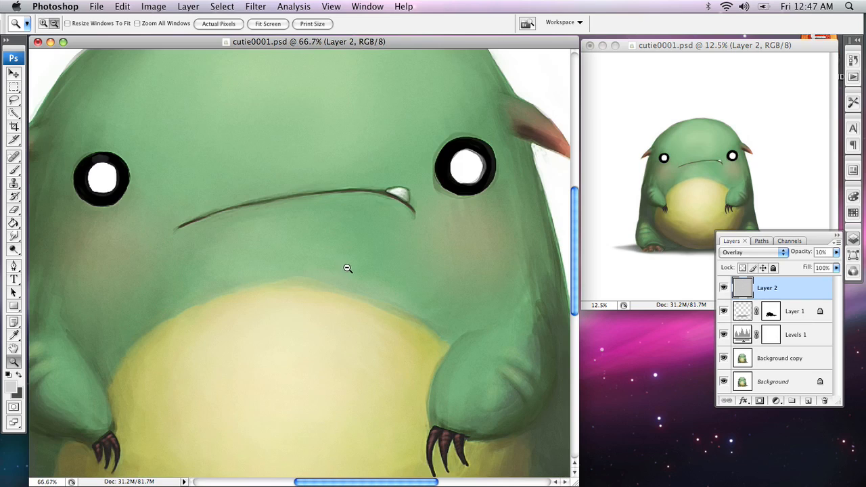
pyautogui.keyDown('alt'); pyautogui.click(347, 270); pyautogui.keyUp('alt')
pyautogui.keyDown('alt'); pyautogui.click(353, 280); pyautogui.keyUp('alt')
pyautogui.keyDown('alt'); pyautogui.click(353, 281); pyautogui.keyUp('alt')
pyautogui.moveTo(342, 329); pyautogui.dragTo(357, 301)
pyautogui.moveTo(437, 288); pyautogui.dragTo(427, 221)
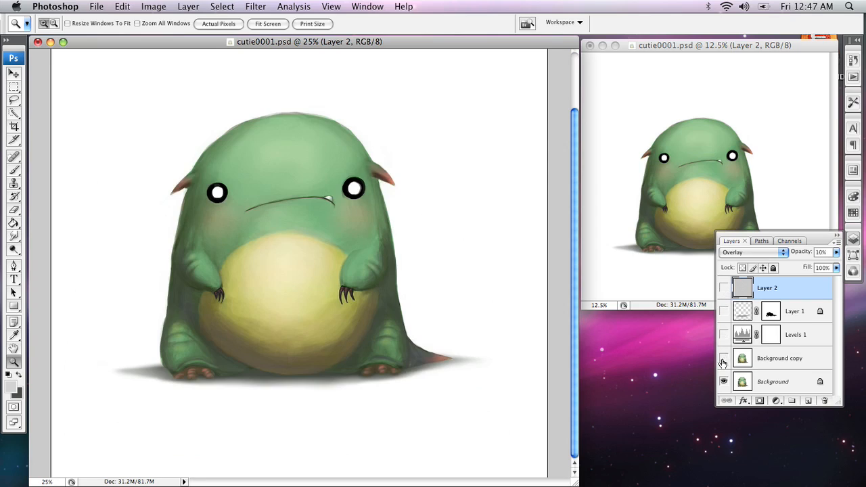
pyautogui.keyDown('alt'); pyautogui.click(723, 381); pyautogui.keyUp('alt')
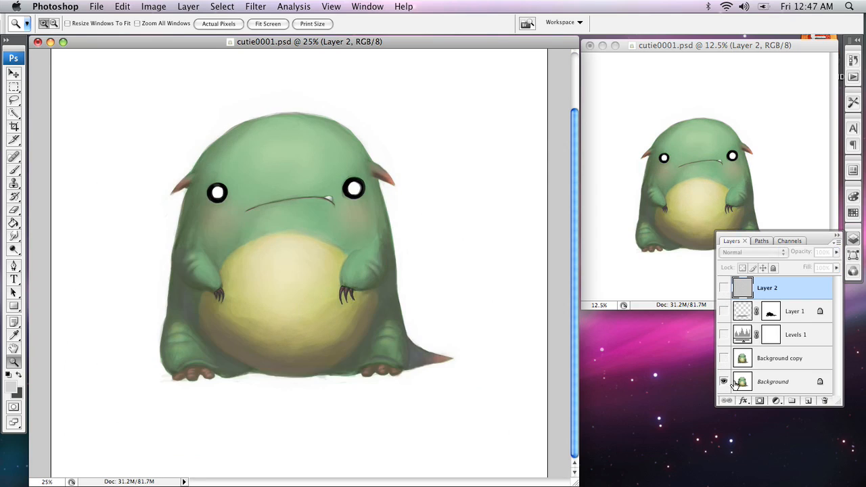
pyautogui.click(723, 334)
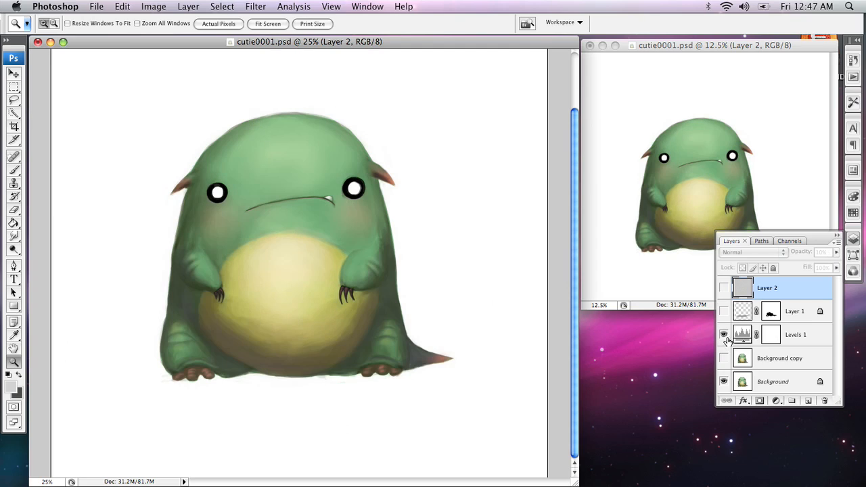
pyautogui.click(724, 312)
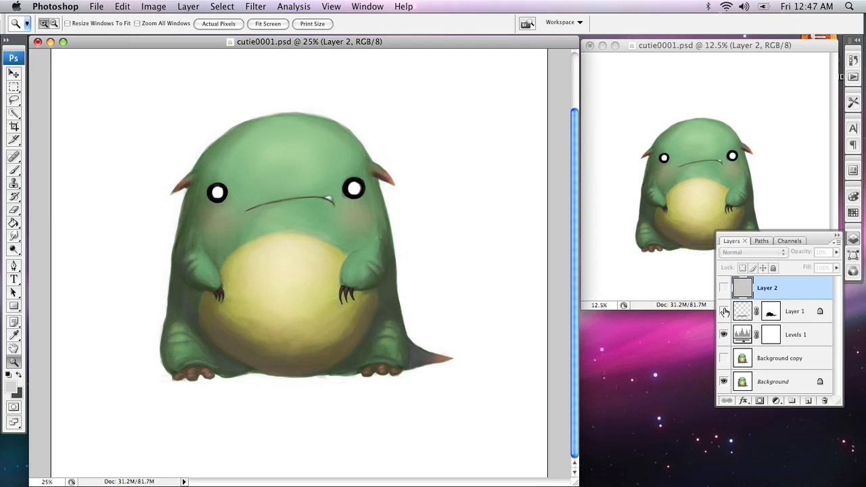
pyautogui.click(724, 358)
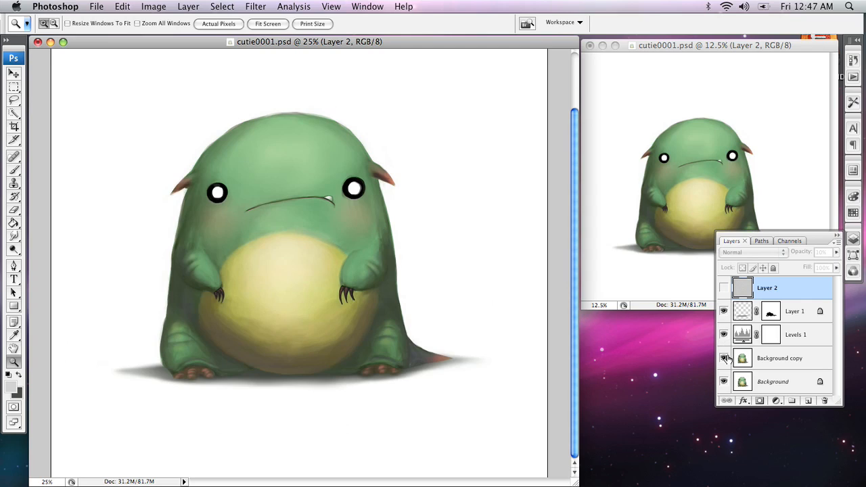
pyautogui.click(724, 288)
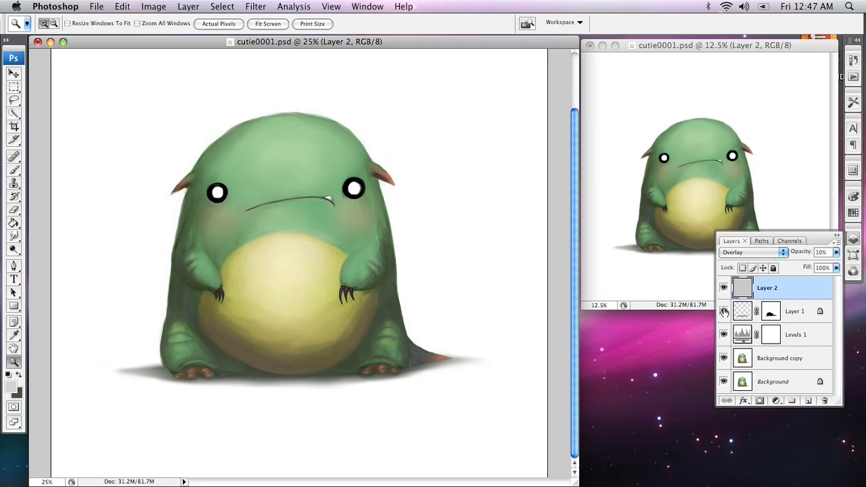
pyautogui.keyDown('alt'); pyautogui.click(347, 225); pyautogui.keyUp('alt')
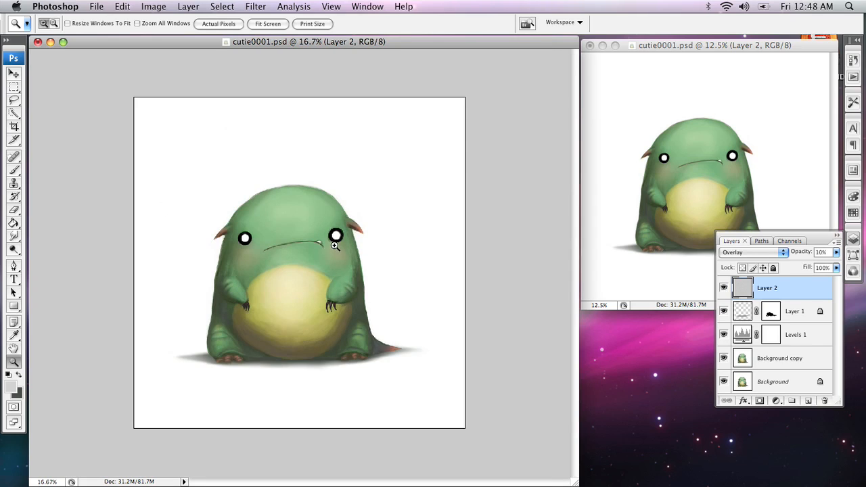
pyautogui.click(336, 245)
pyautogui.scroll(-3, 336, 244)
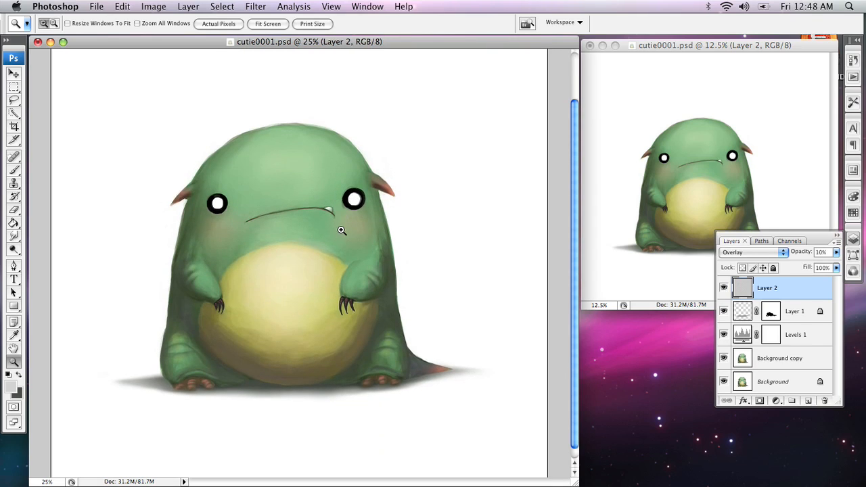